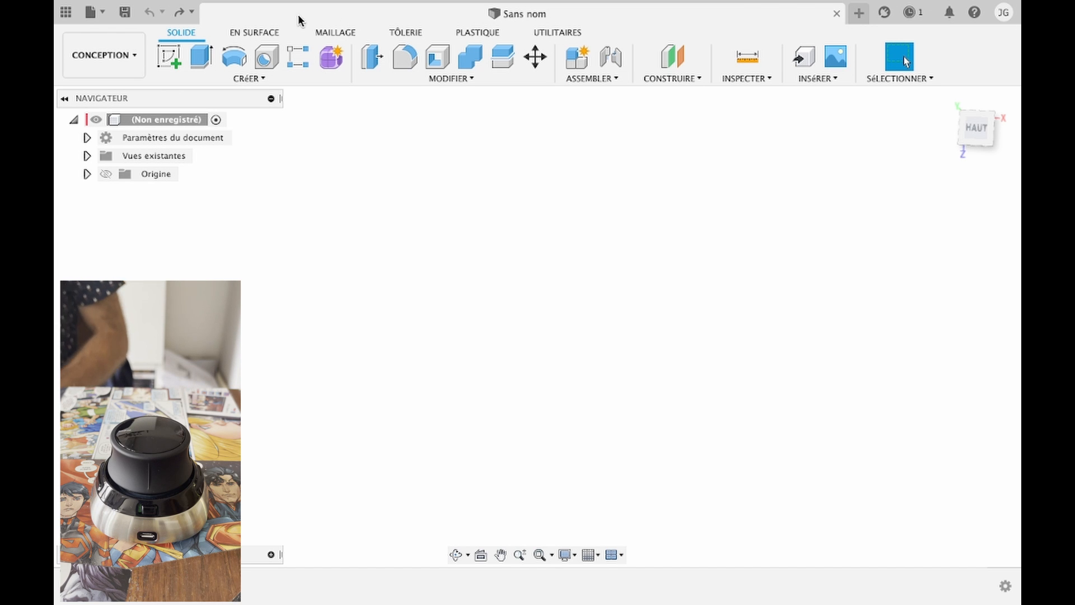
# Step: Start a sketch on the top plane and draw a 300 × 300 mm rectangle with its corner on the origin
pyautogui.click(171, 54)
pyautogui.click(329, 513)
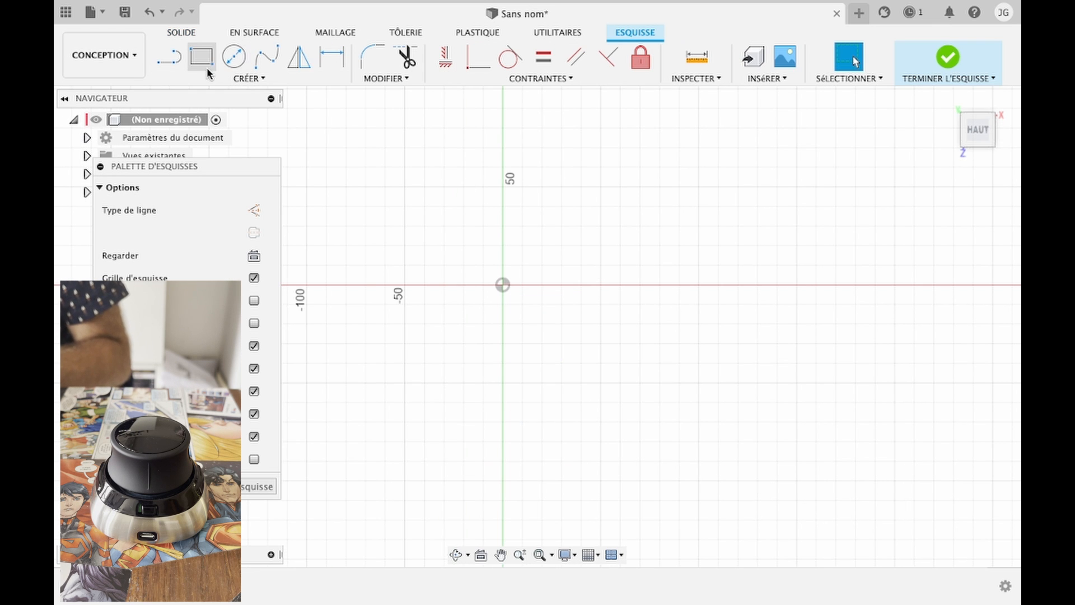
pyautogui.click(202, 57)
pyautogui.click(504, 287)
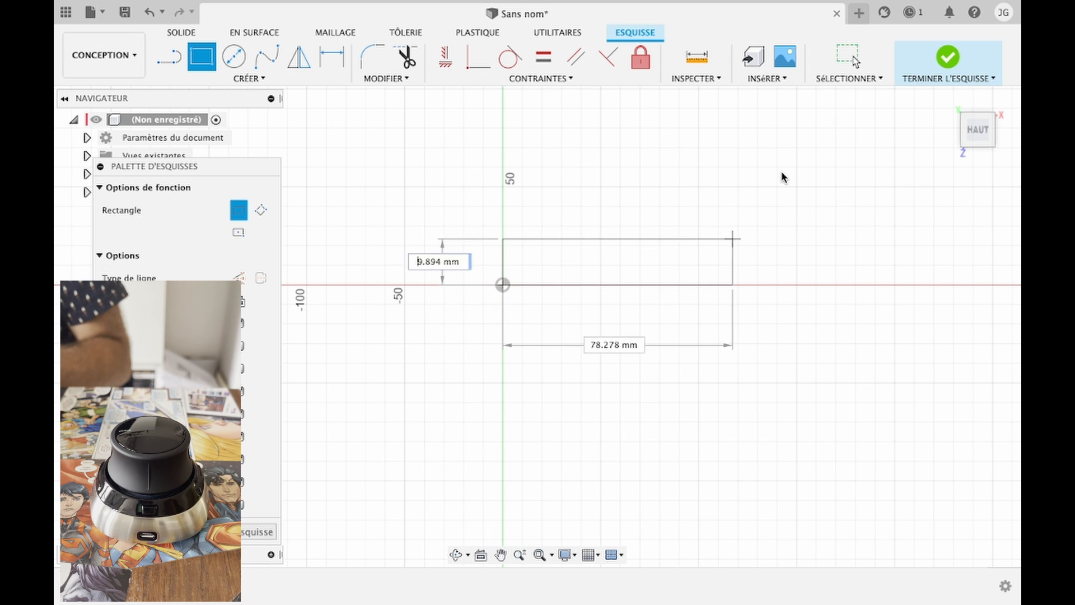
pyautogui.write('300')
pyautogui.press('Tab')
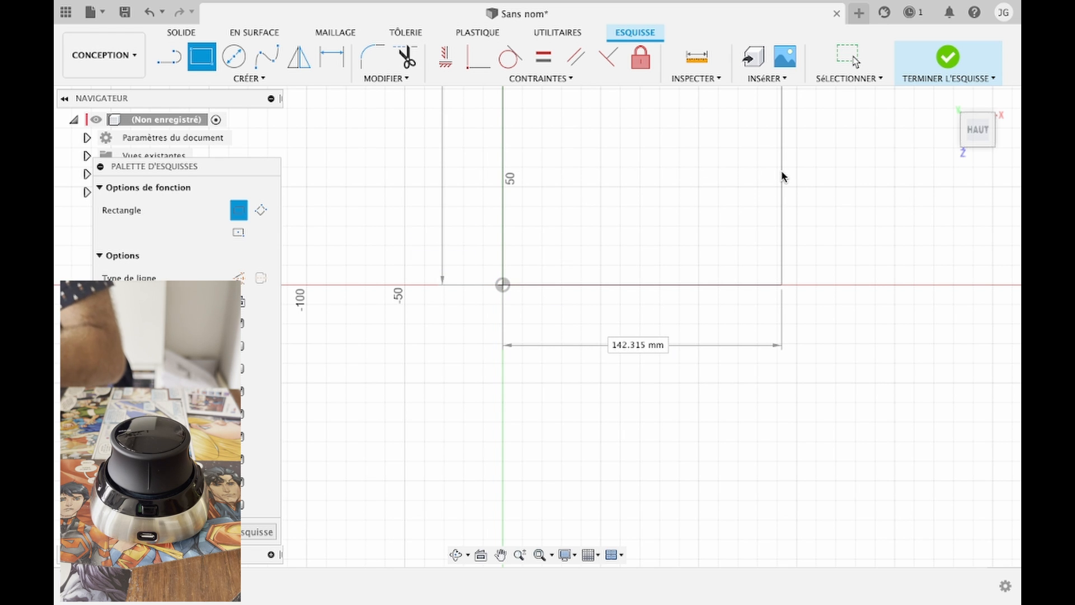
pyautogui.write('300')
pyautogui.press('Tab')
pyautogui.press('Return')
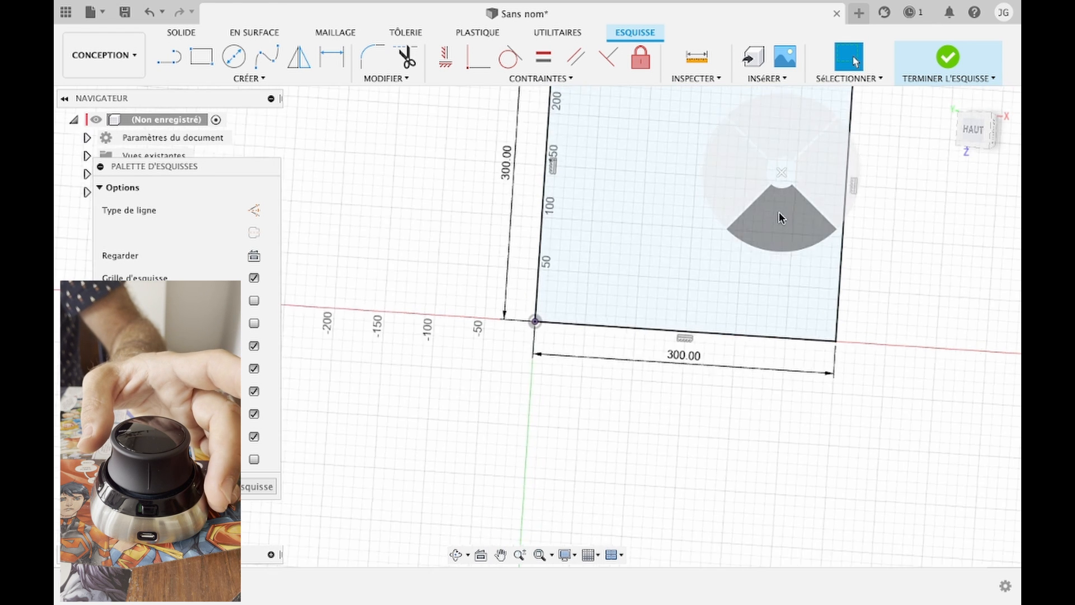
pyautogui.click(781, 217)
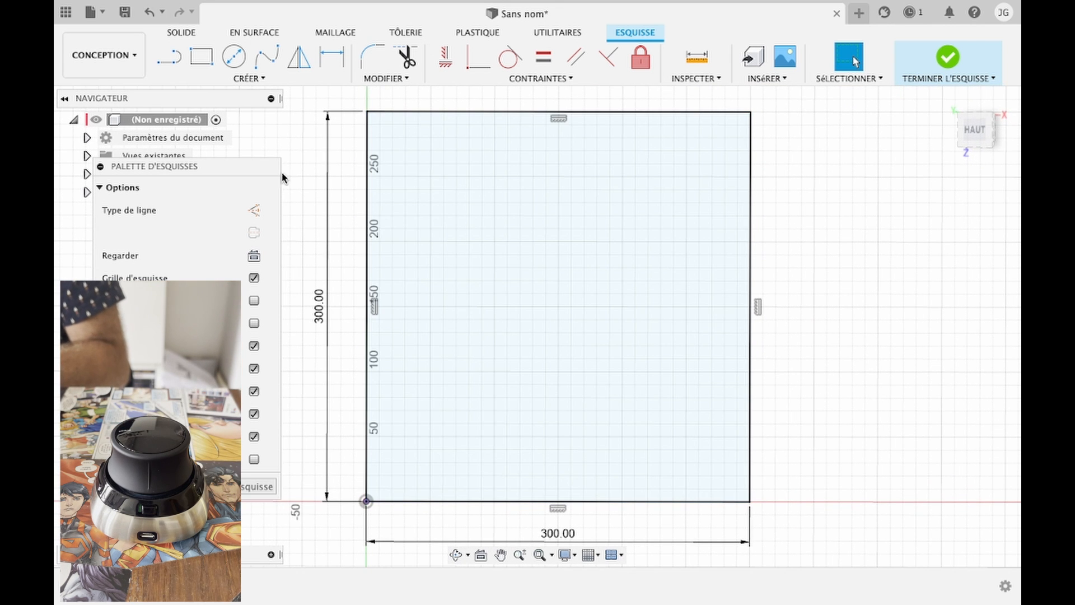
# Step: Place a sketch text frame across the whole rectangle and enter the four-letter first name in capitals
pyautogui.click(248, 79)
pyautogui.click(193, 256)
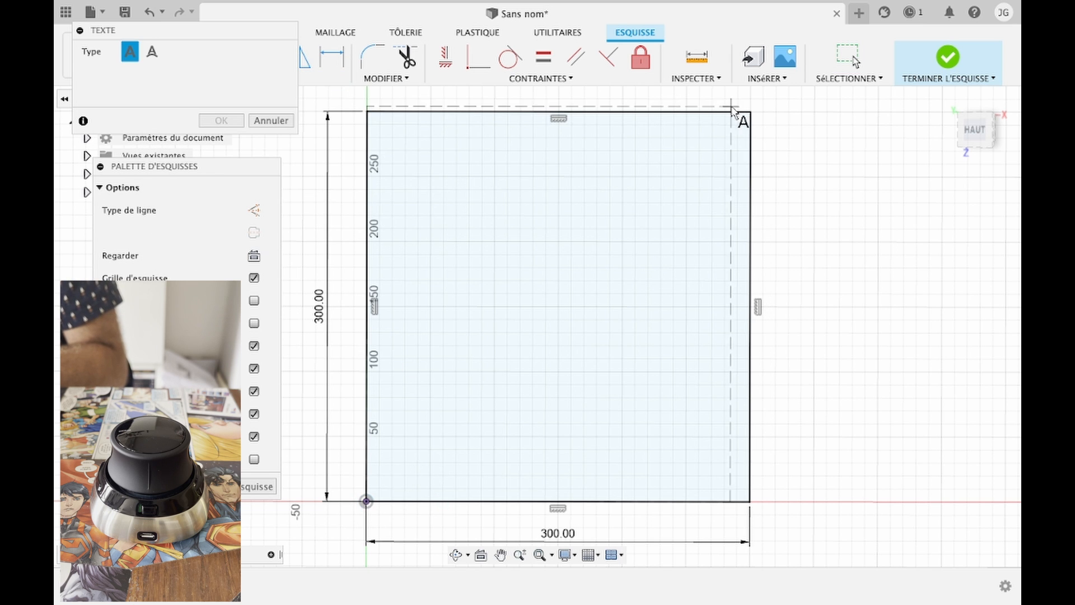
pyautogui.click(751, 112)
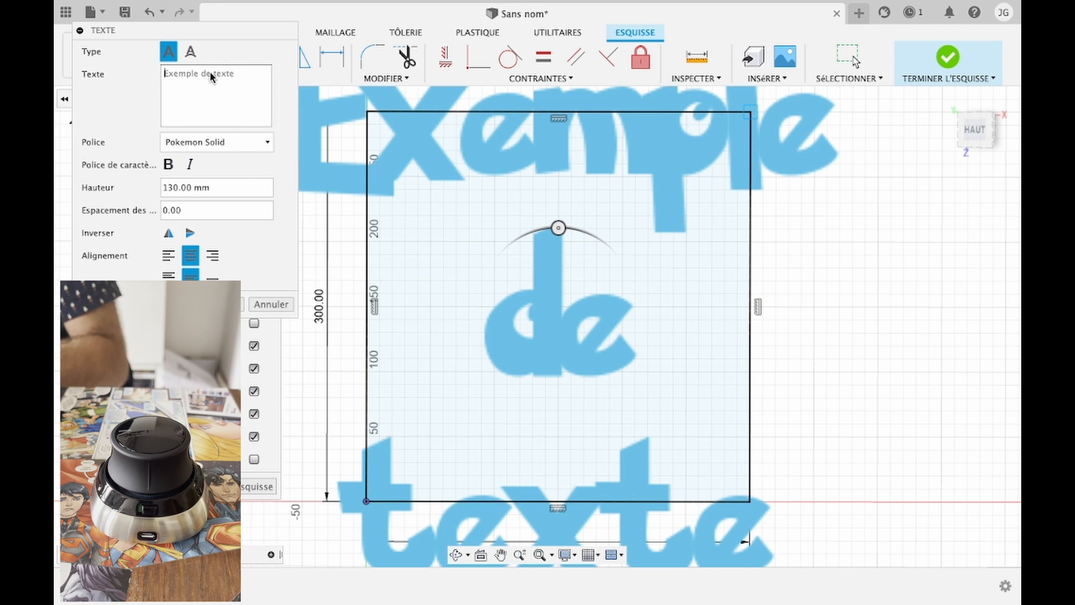
pyautogui.write('PAUL')
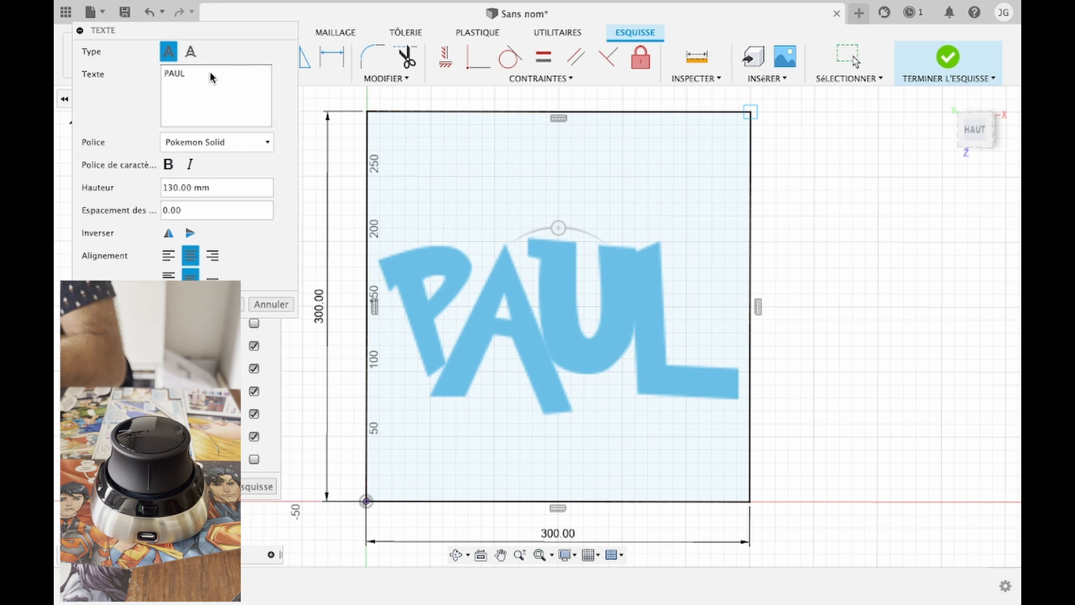
# Step: Try the Searfont font on the text
pyautogui.click(223, 143)
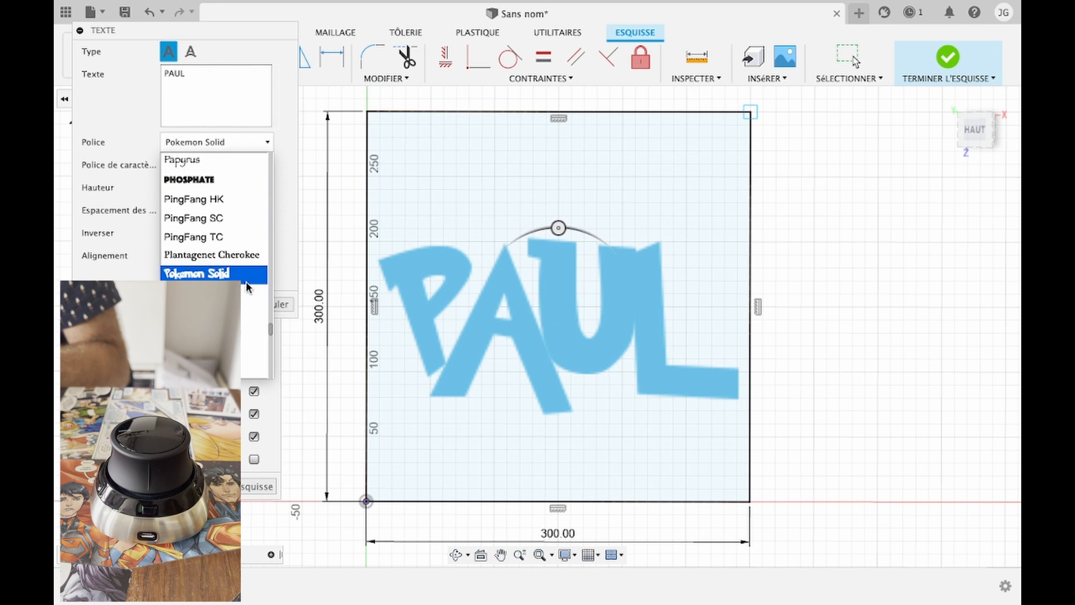
pyautogui.moveTo(270, 326); pyautogui.dragTo(271, 335)
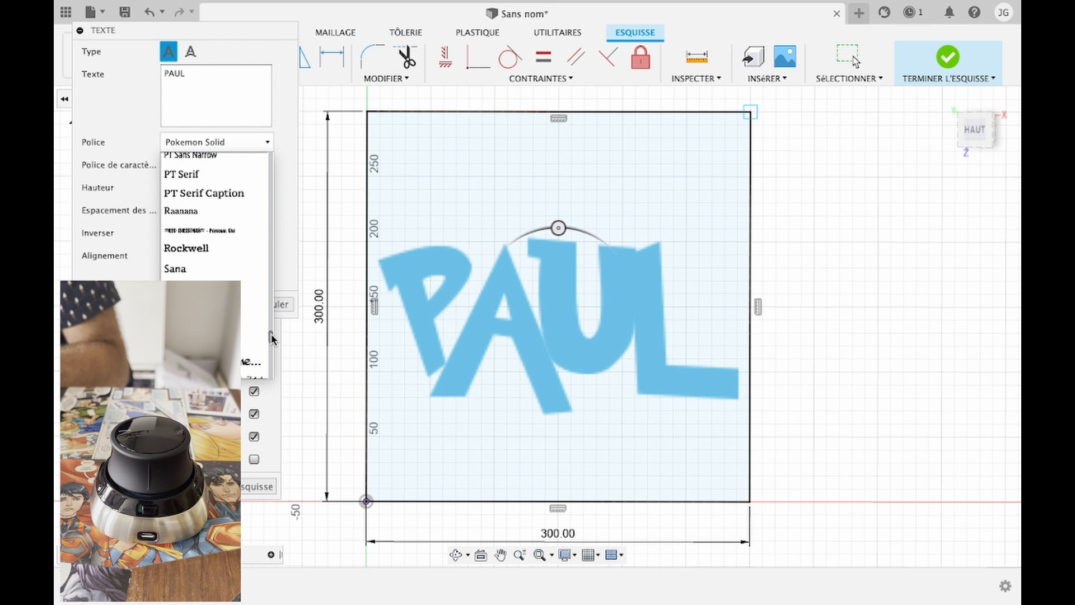
pyautogui.scroll(-2, 271, 333)
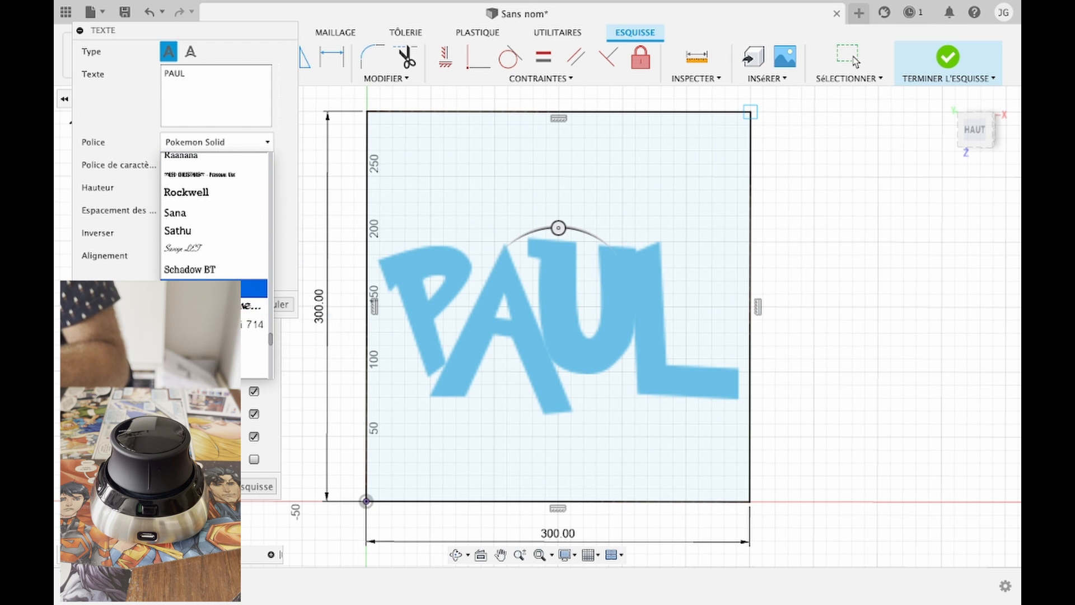
pyautogui.click(255, 288)
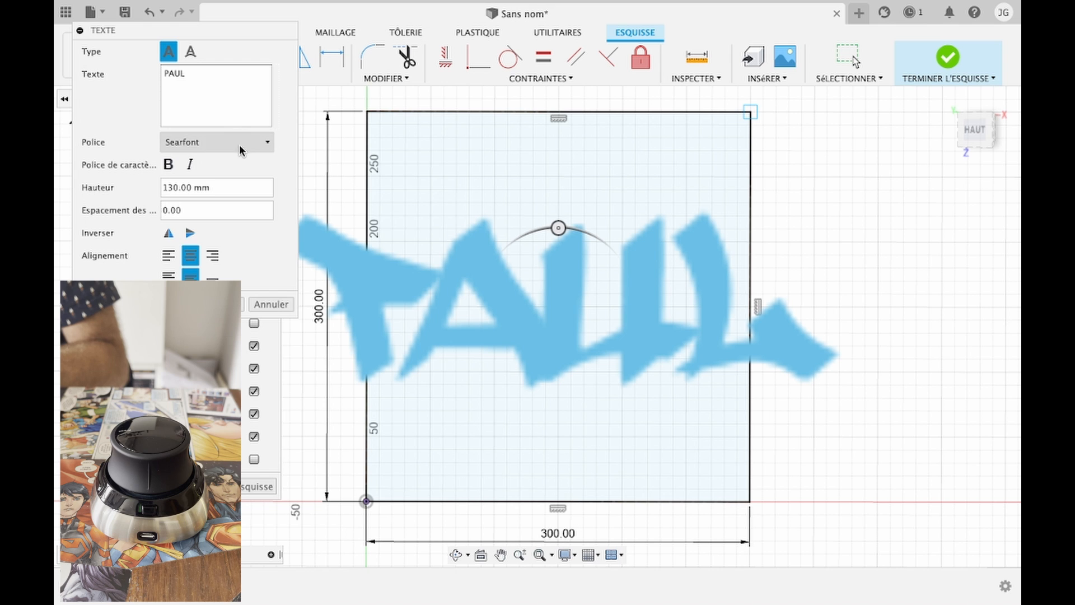
# Step: Set the text's font to Spongeboy Me Bob and its height to 110 mm, and confirm the text
pyautogui.click(246, 146)
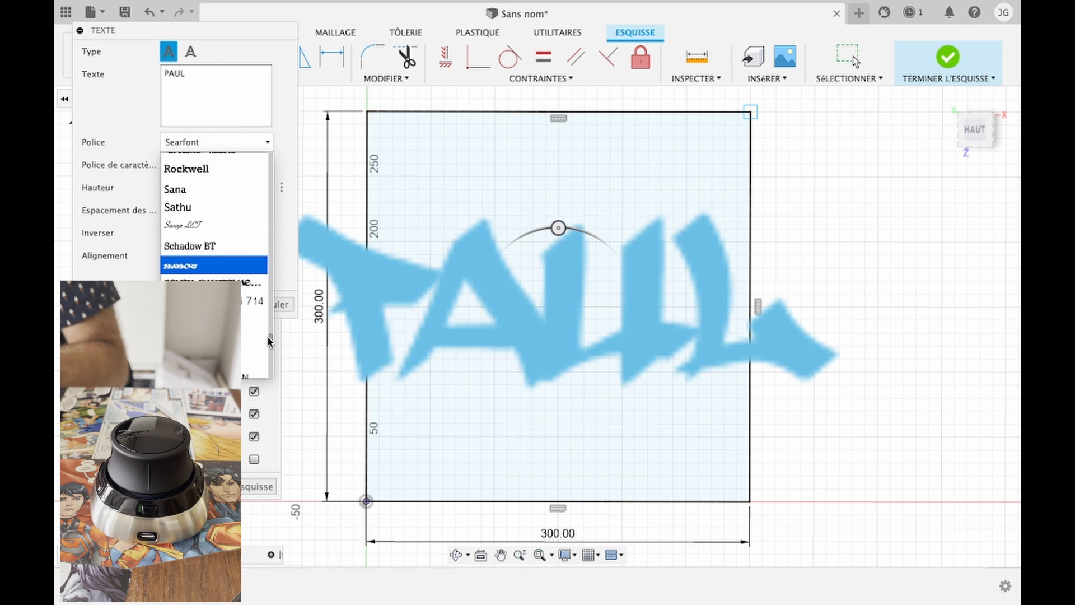
pyautogui.scroll(-5, 268, 338)
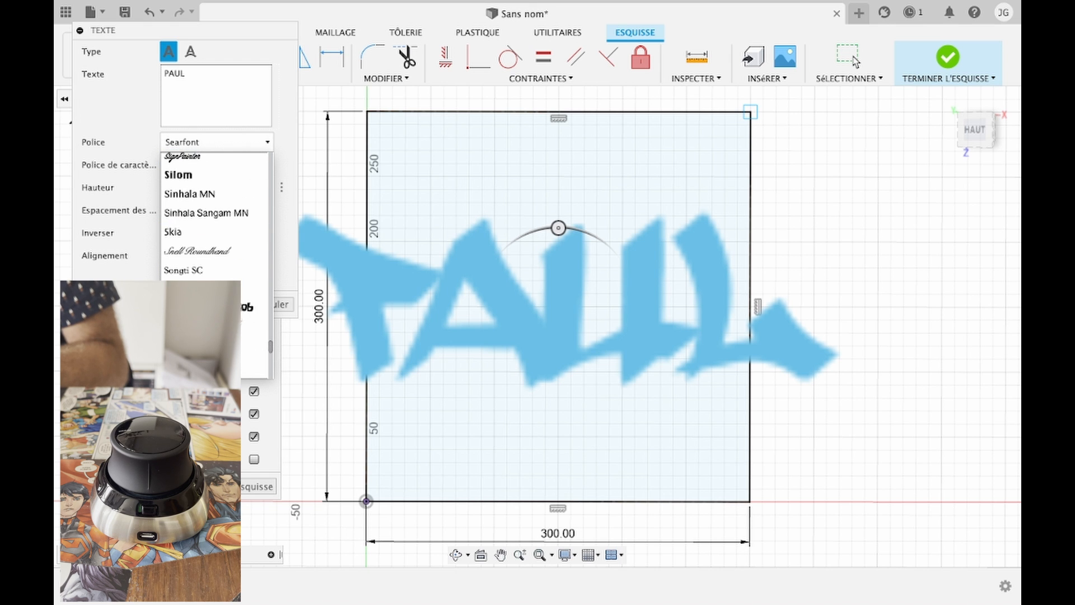
pyautogui.click(252, 307)
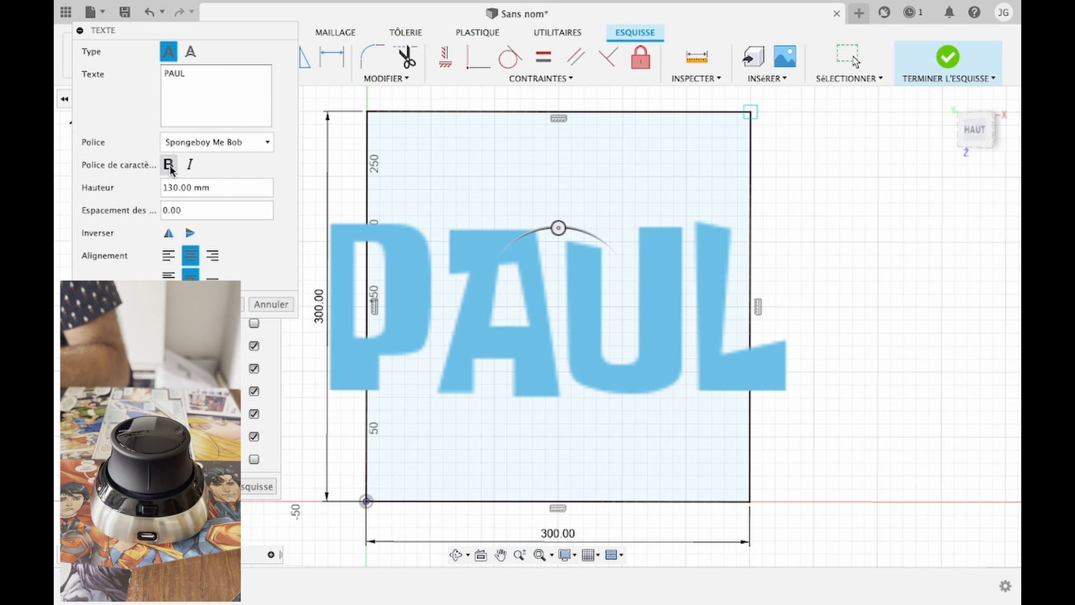
pyautogui.press('BackSpace')
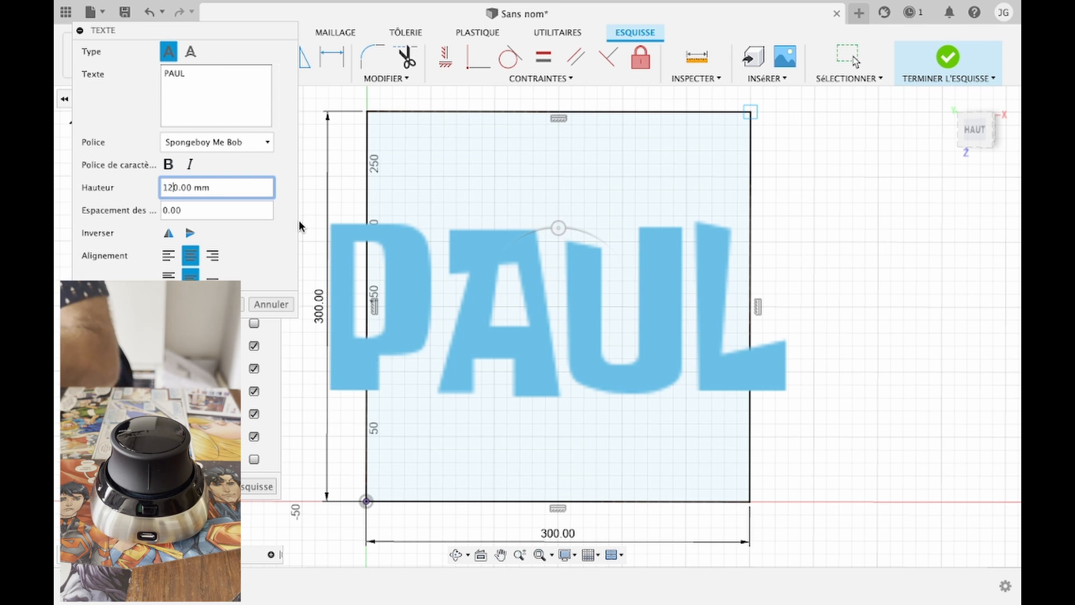
pyautogui.write('2')
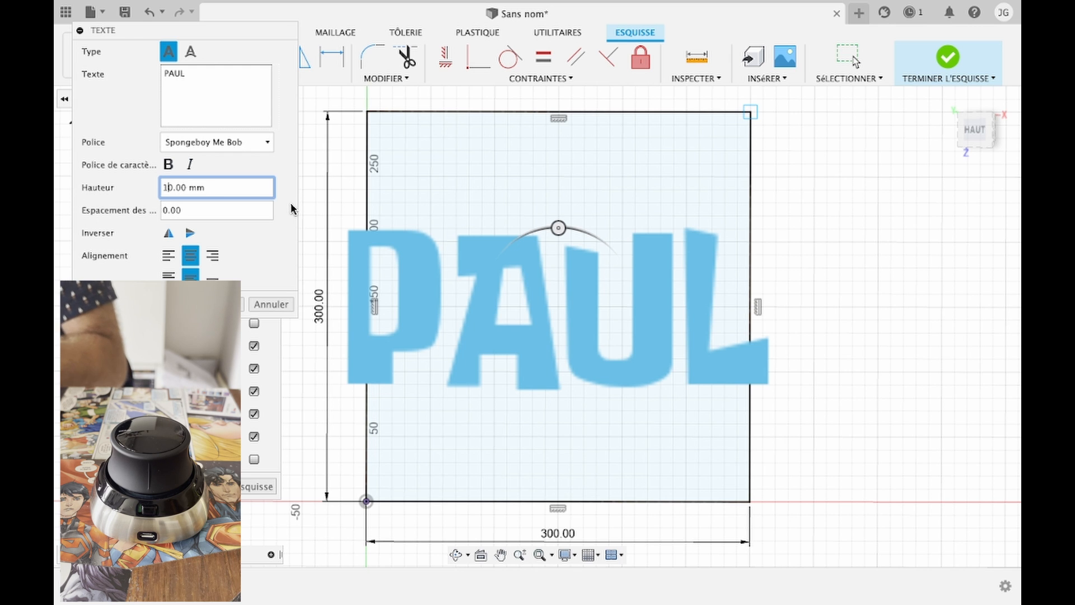
pyautogui.write('1')
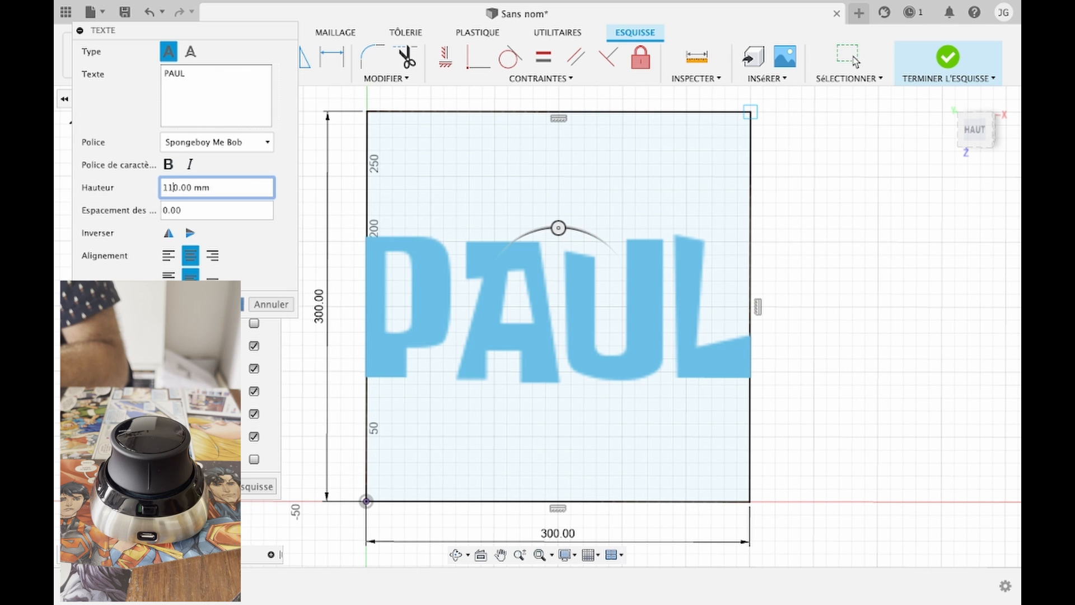
pyautogui.press('Return')
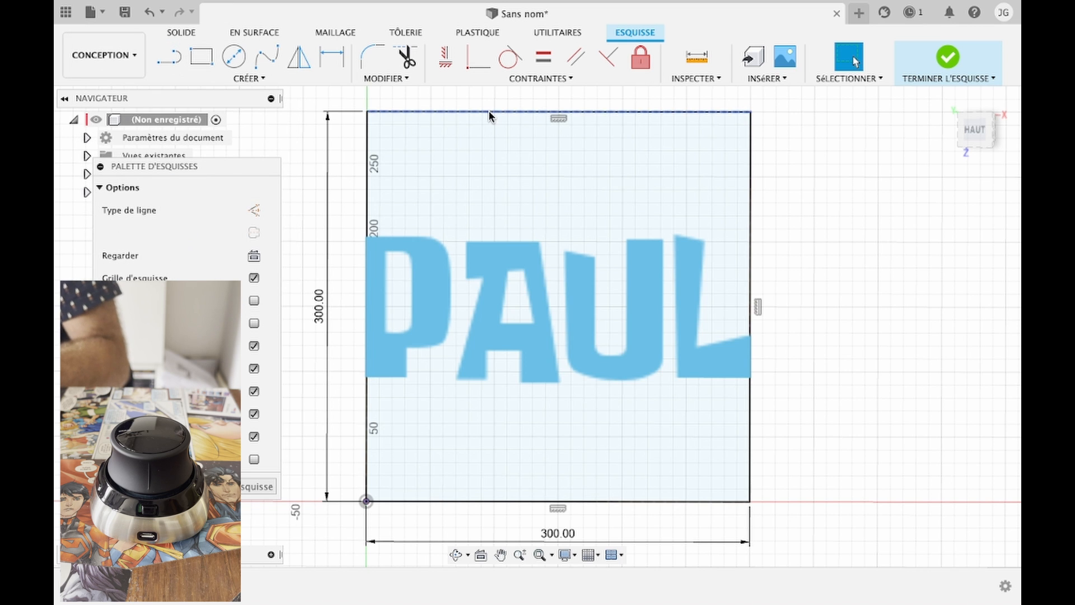
# Step: Trim away all four sides of the rectangle around the text
pyautogui.press('t')
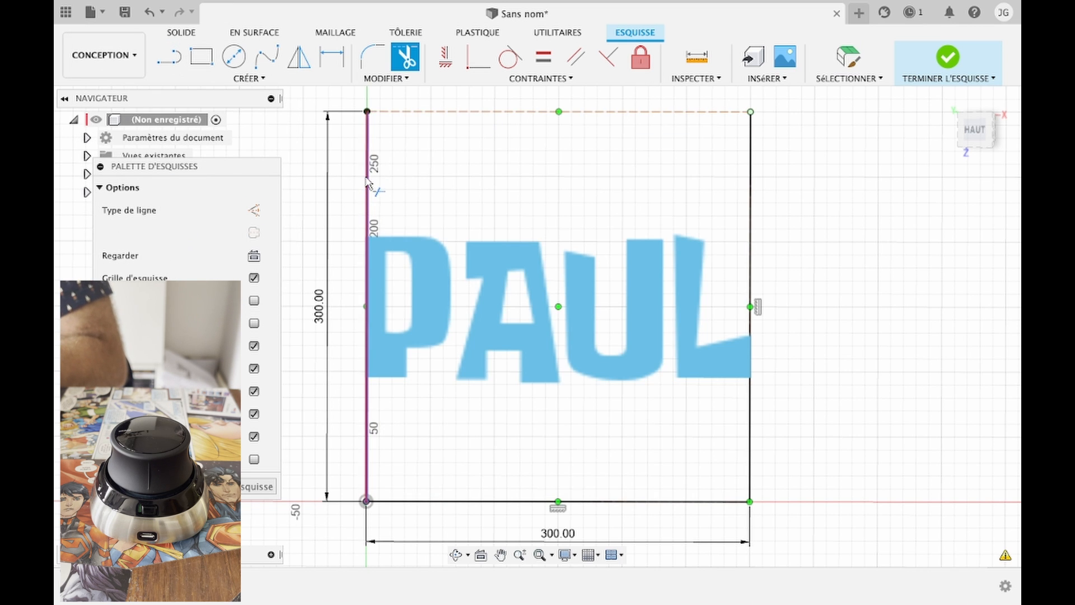
pyautogui.click(369, 185)
pyautogui.click(753, 185)
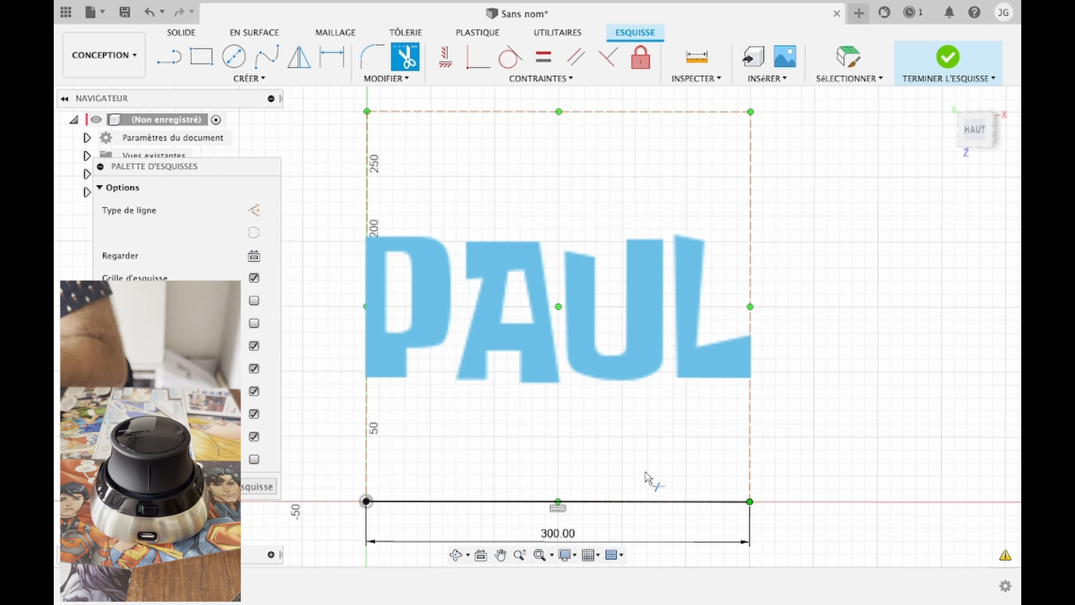
pyautogui.click(645, 505)
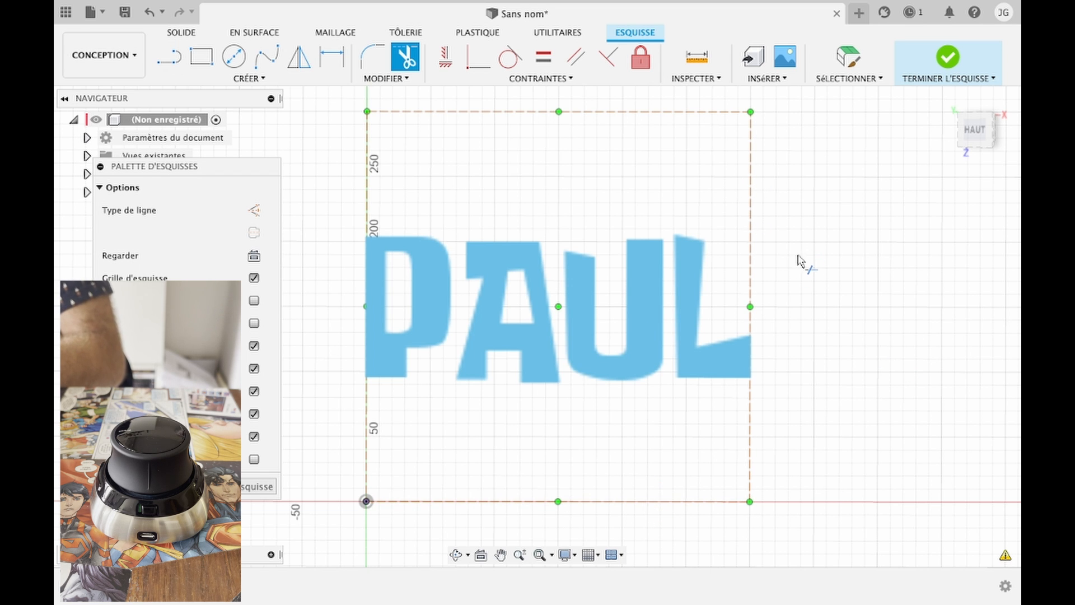
pyautogui.press('Escape')
# Step: Edit the sketch text so that a space separates each of its four letters
pyautogui.moveTo(318, 204); pyautogui.dragTo(876, 483)
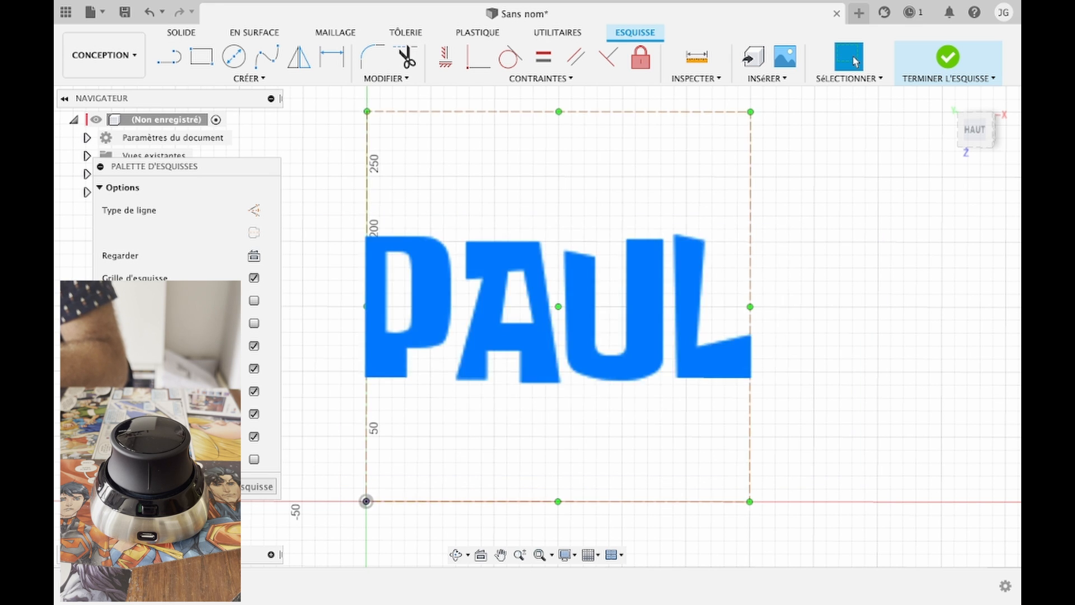
pyautogui.rightClick(182, 585)
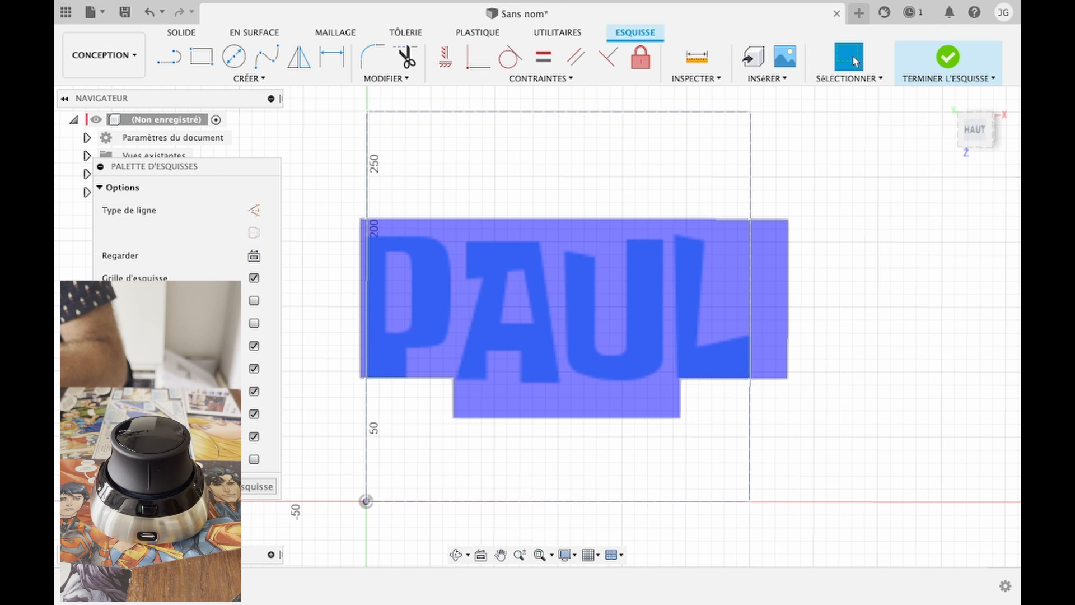
pyautogui.click(169, 592)
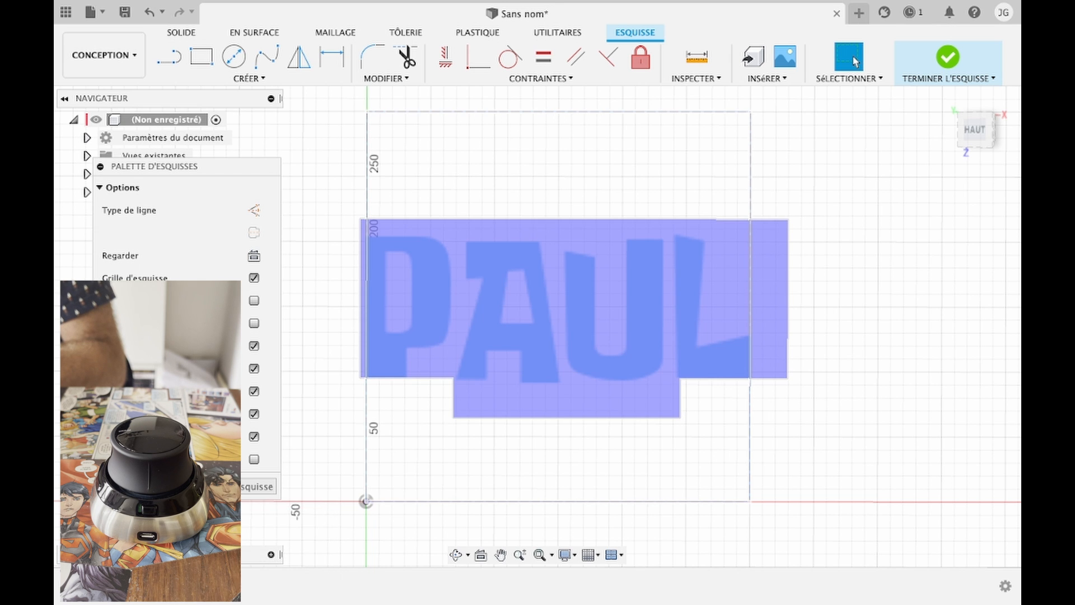
pyautogui.doubleClick(431, 319)
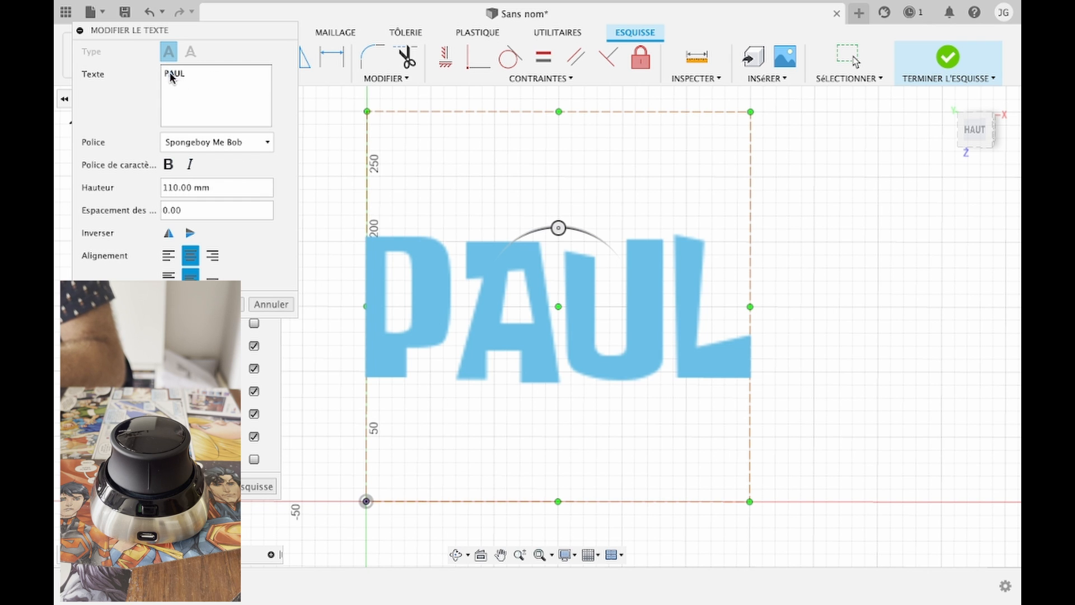
pyautogui.press('Right')
pyautogui.press('Right')
pyautogui.press('Right')
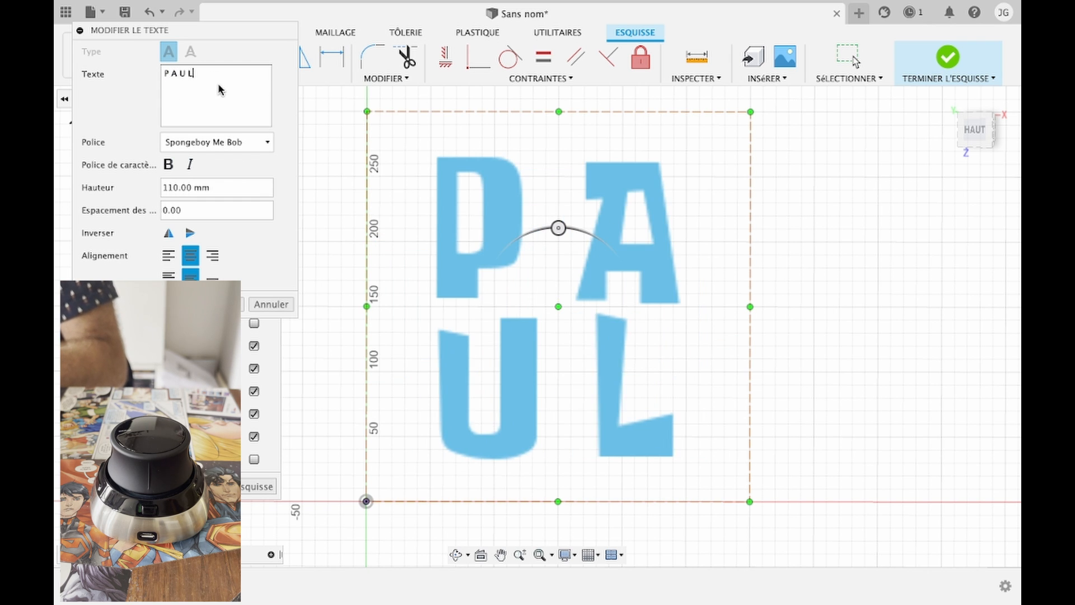
pyautogui.click(241, 308)
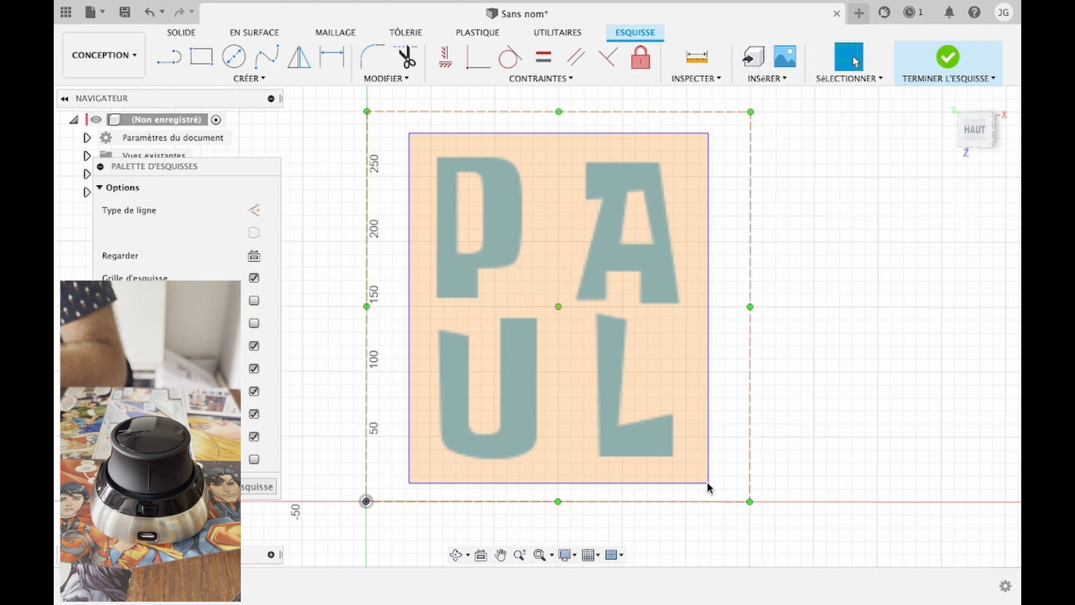
# Step: Explode the text into sketch curves and unfix the outlines of all four letters
pyautogui.click(703, 483)
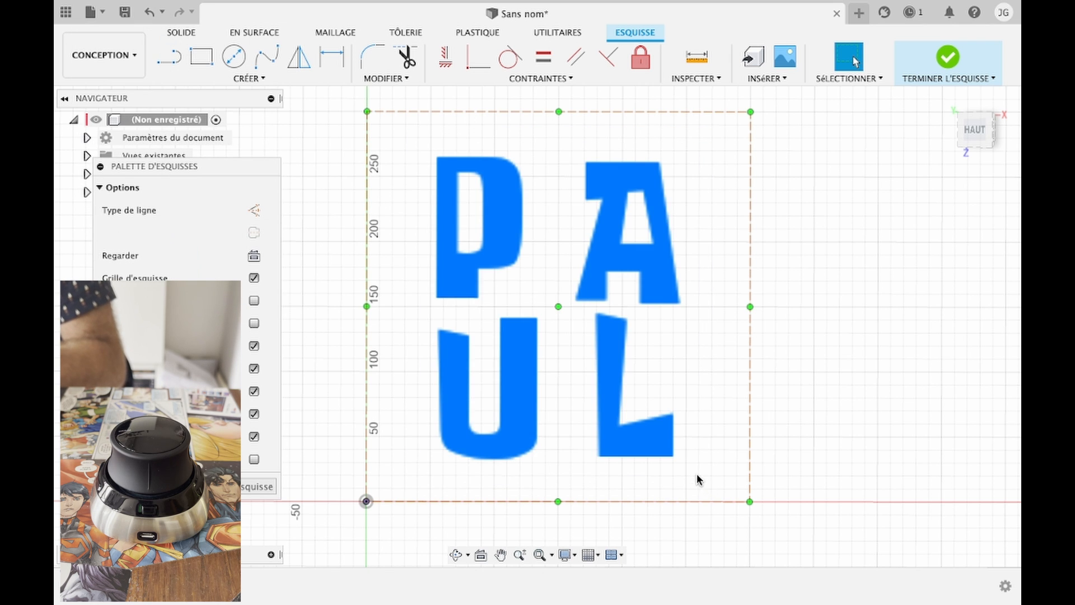
pyautogui.rightClick(499, 254)
pyautogui.click(501, 341)
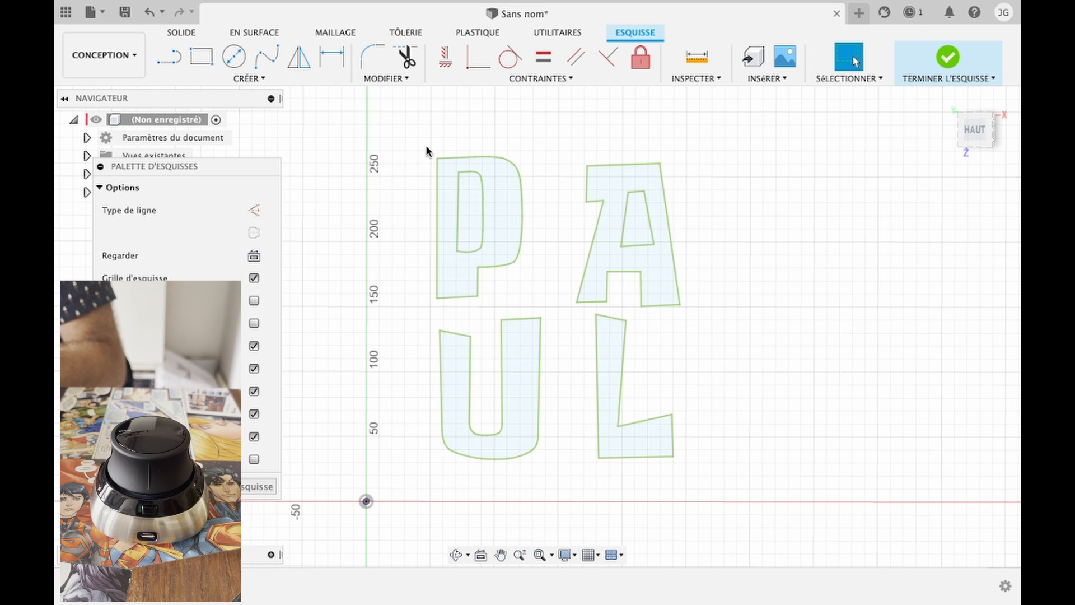
pyautogui.moveTo(413, 147); pyautogui.dragTo(707, 504)
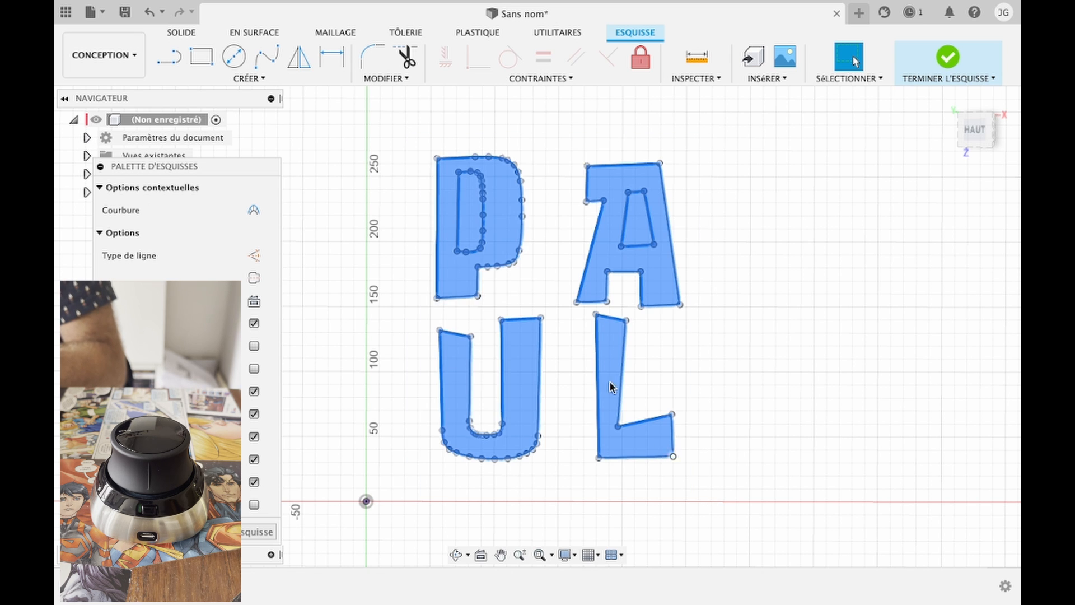
pyautogui.rightClick(511, 233)
pyautogui.click(514, 368)
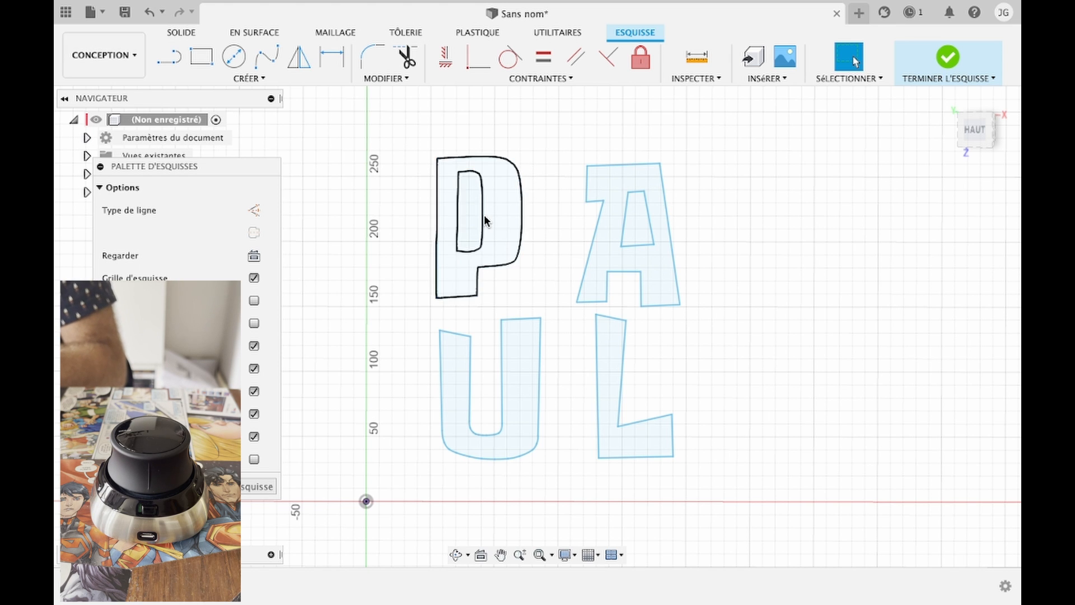
# Step: Move the two lower letters together up beside the second letter of the upper row
pyautogui.moveTo(422, 312)
pyautogui.mouseDown()
pyautogui.moveTo(580, 435)
pyautogui.moveTo(704, 492)
pyautogui.mouseUp()
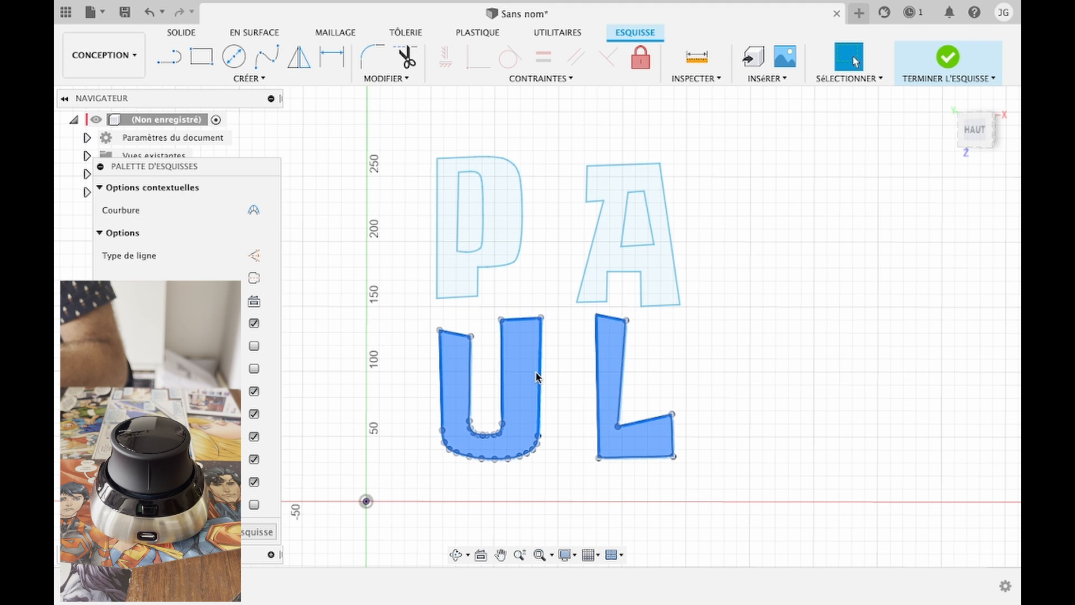
pyautogui.moveTo(540, 377); pyautogui.dragTo(807, 206)
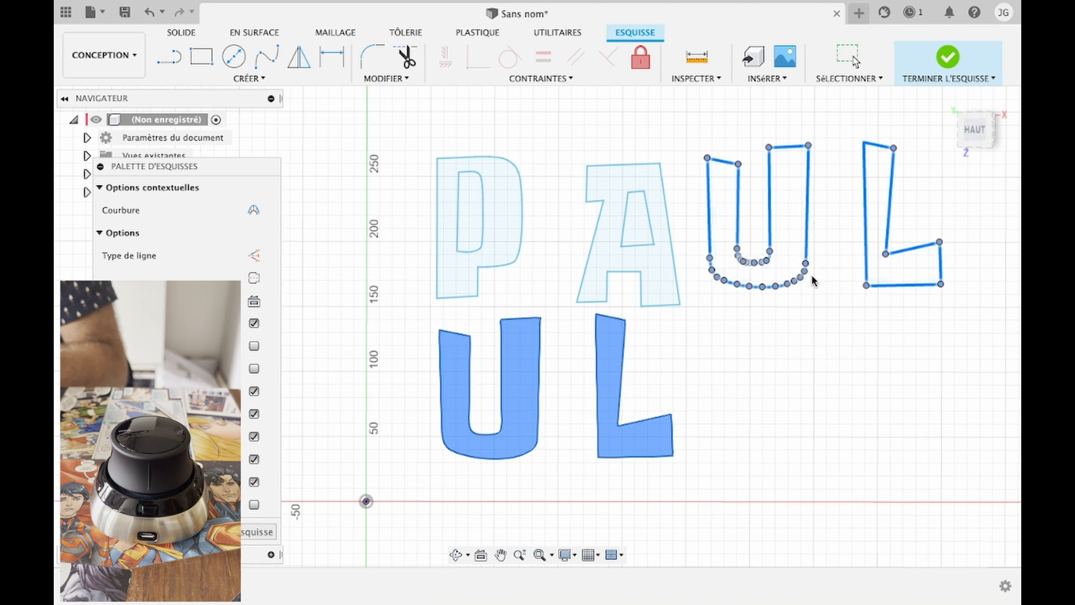
pyautogui.click(785, 392)
# Step: Move the first letter down against the vertical axis and the second letter beside it so that their outlines overlap
pyautogui.moveTo(421, 144)
pyautogui.mouseDown()
pyautogui.moveTo(550, 288)
pyautogui.moveTo(542, 339)
pyautogui.mouseUp()
pyautogui.moveTo(523, 237)
pyautogui.mouseDown()
pyautogui.moveTo(447, 416)
pyautogui.moveTo(454, 373)
pyautogui.mouseUp()
pyautogui.moveTo(553, 129); pyautogui.dragTo(682, 343)
pyautogui.moveTo(670, 230); pyautogui.dragTo(521, 356)
pyautogui.click(614, 365)
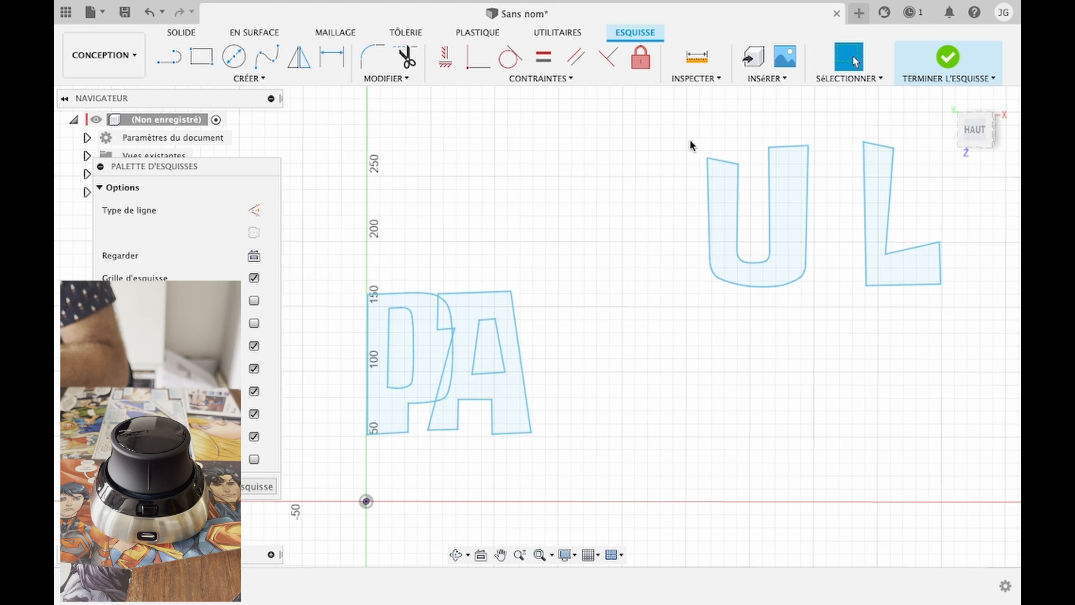
# Step: Move the U and the L down beside the A so that neighbouring outlines overlap in one row, and finish the sketch
pyautogui.moveTo(693, 143); pyautogui.dragTo(815, 327)
pyautogui.moveTo(806, 245); pyautogui.dragTo(614, 384)
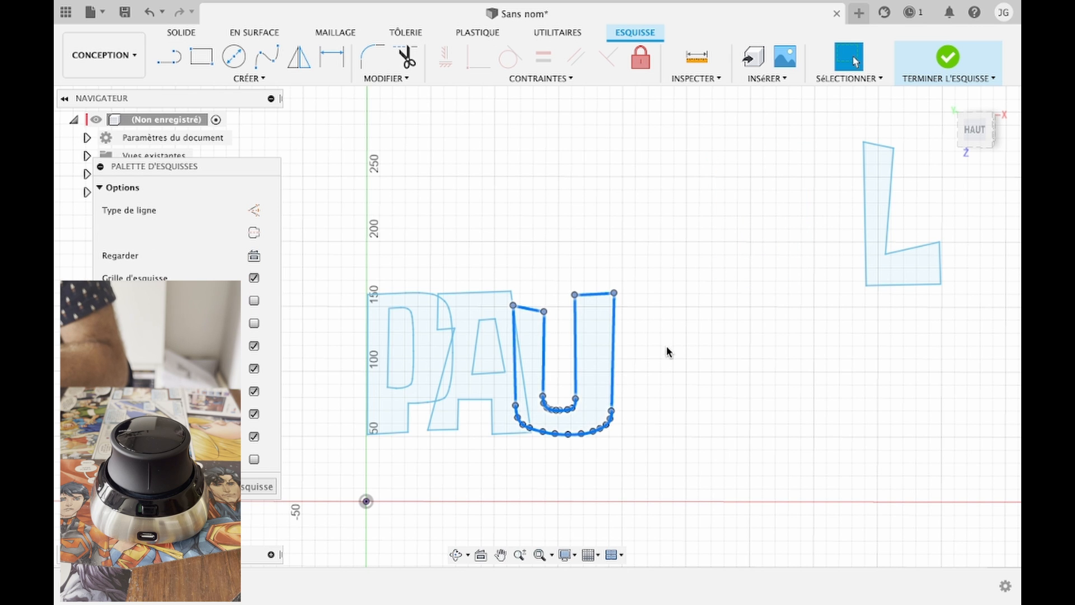
pyautogui.click(663, 356)
pyautogui.moveTo(835, 128); pyautogui.dragTo(955, 368)
pyautogui.moveTo(886, 212); pyautogui.dragTo(627, 355)
pyautogui.scroll(3, 710, 236)
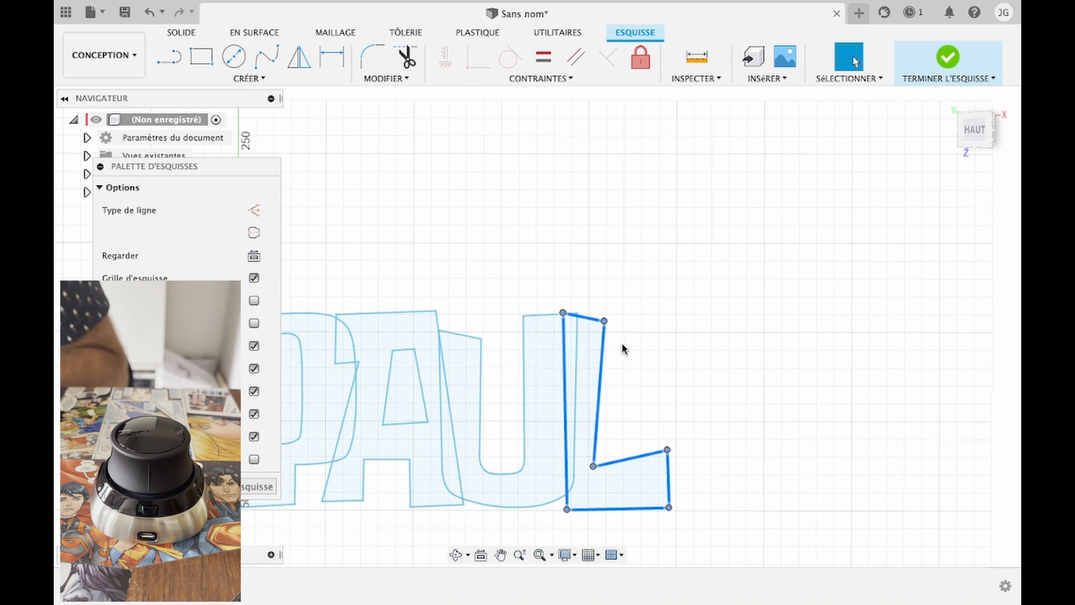
pyautogui.scroll(-2, 689, 283)
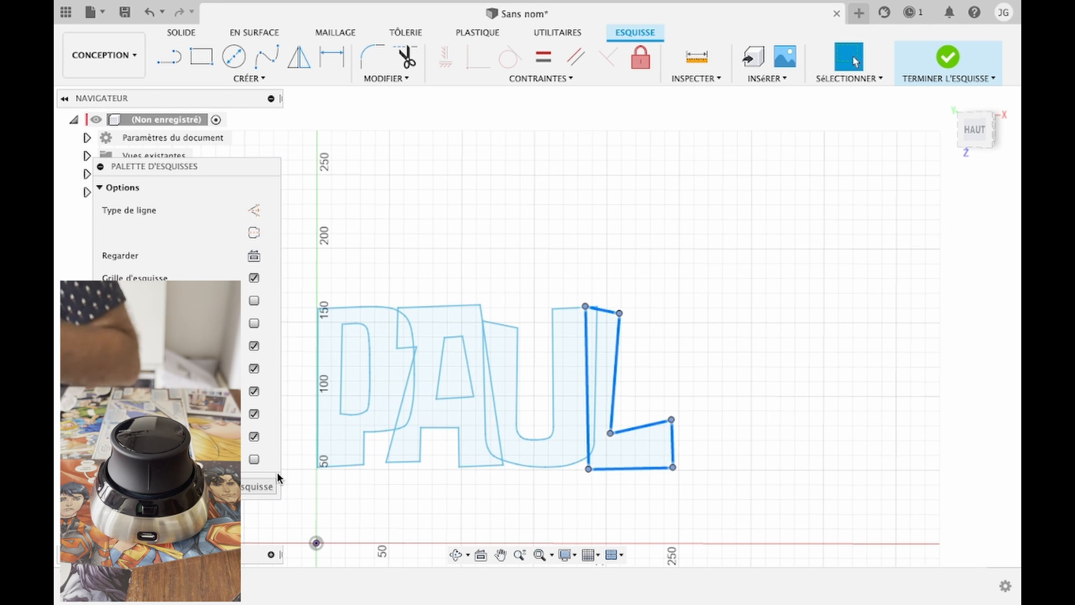
pyautogui.click(257, 486)
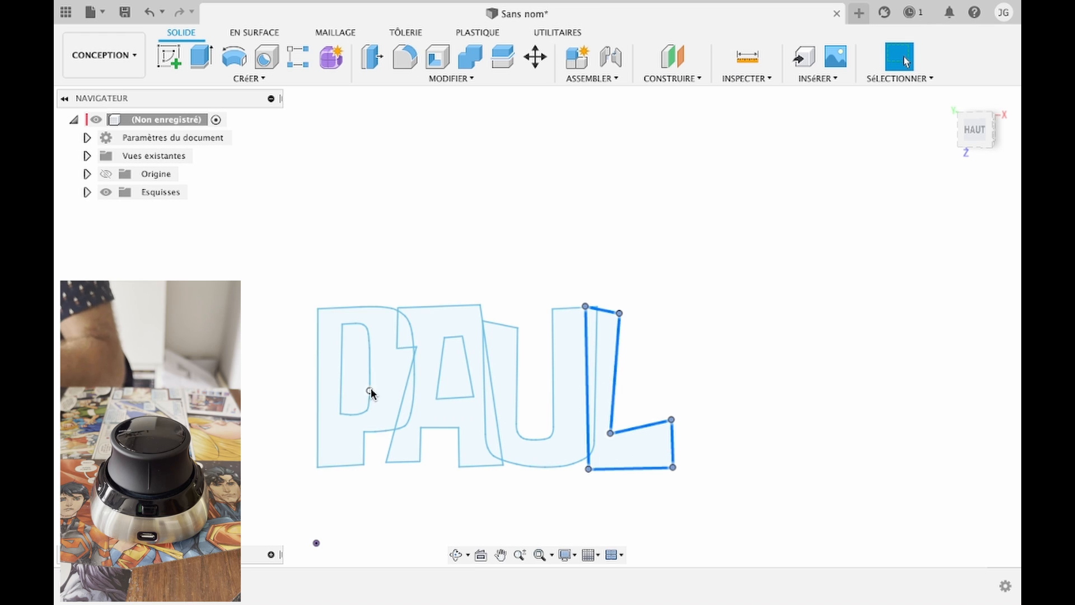
# Step: Extrude the three regions forming the letter P by 20 mm as a new body
pyautogui.press('e')
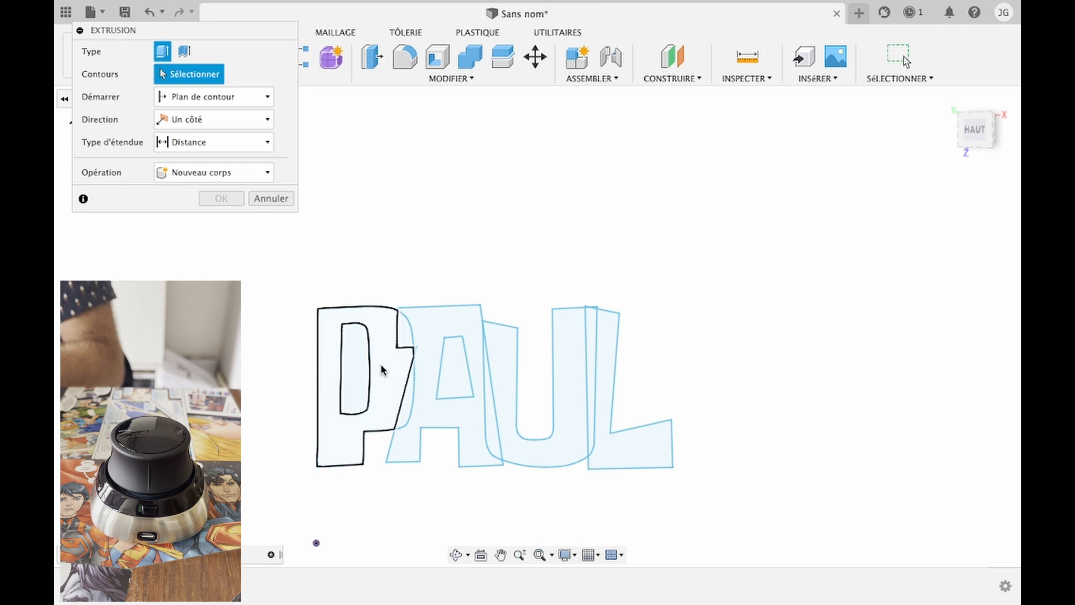
pyautogui.click(384, 372)
pyautogui.click(404, 337)
pyautogui.click(403, 405)
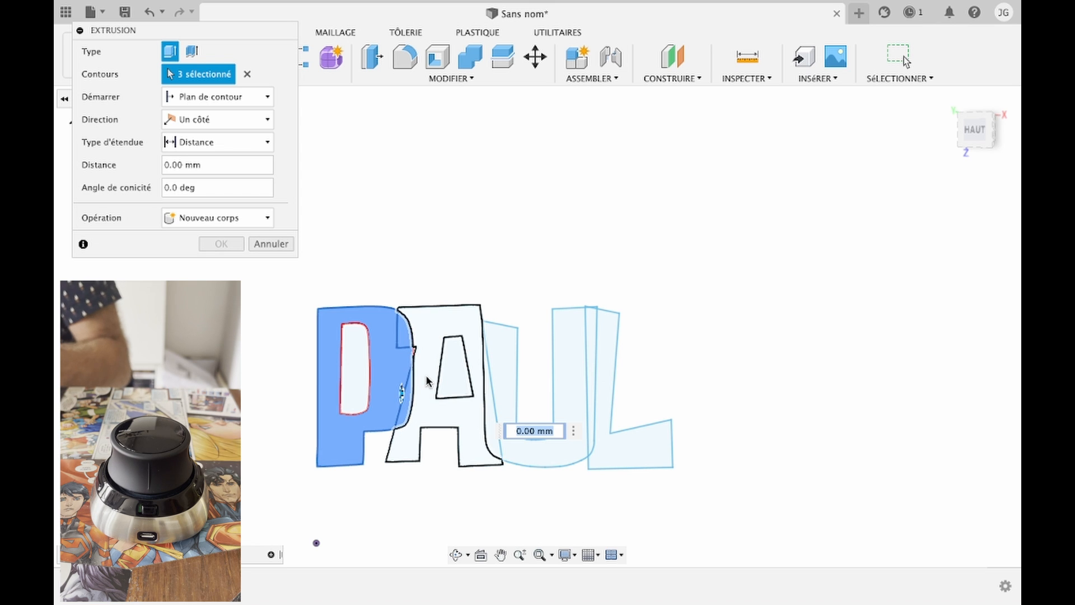
pyautogui.write('20')
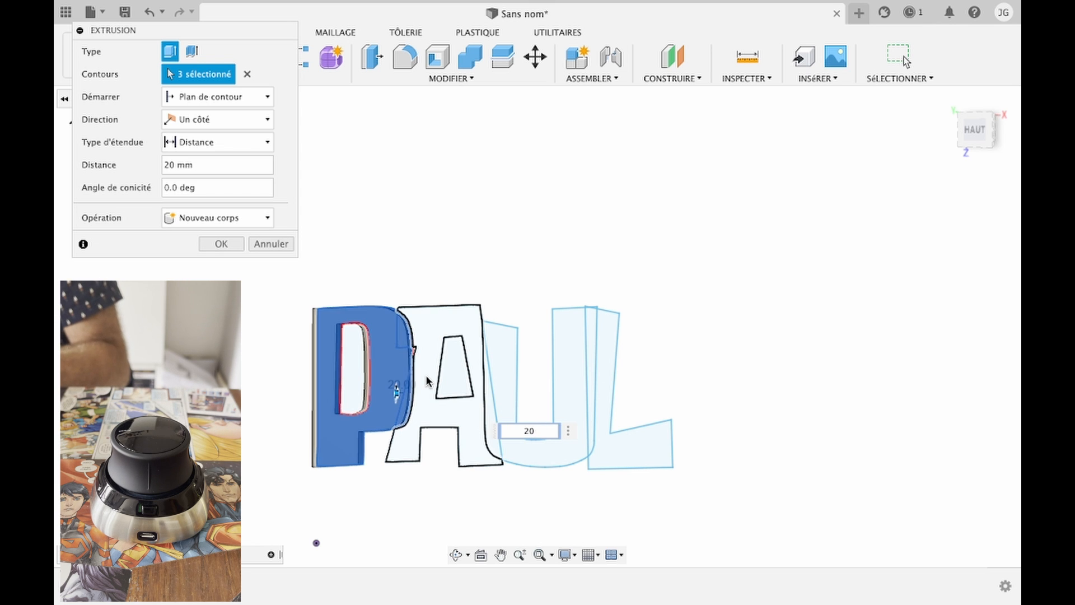
pyautogui.press('Return')
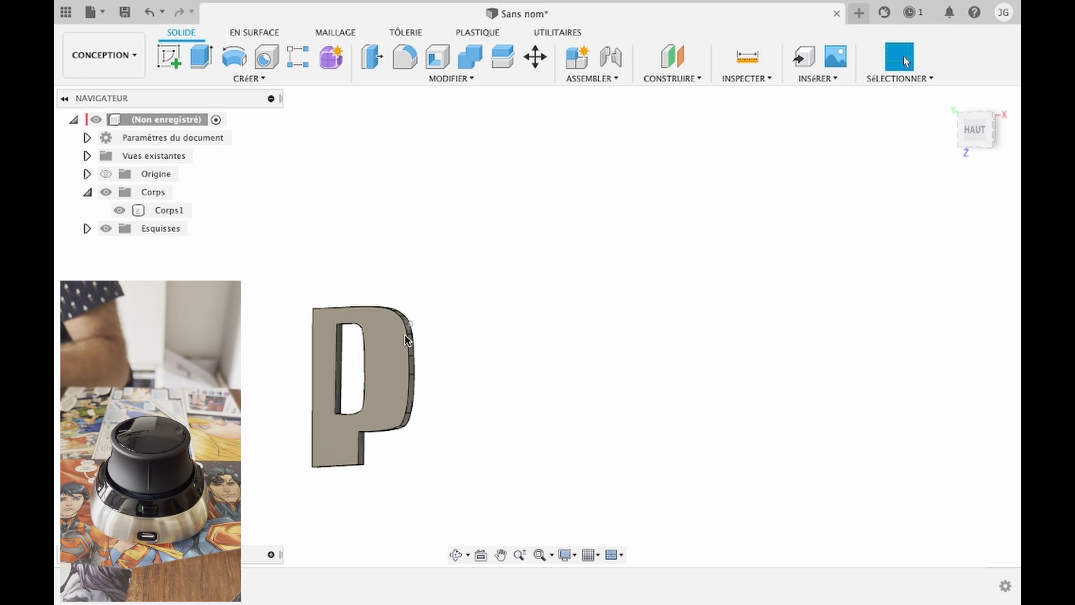
# Step: Show the letter sketch again
pyautogui.click(88, 229)
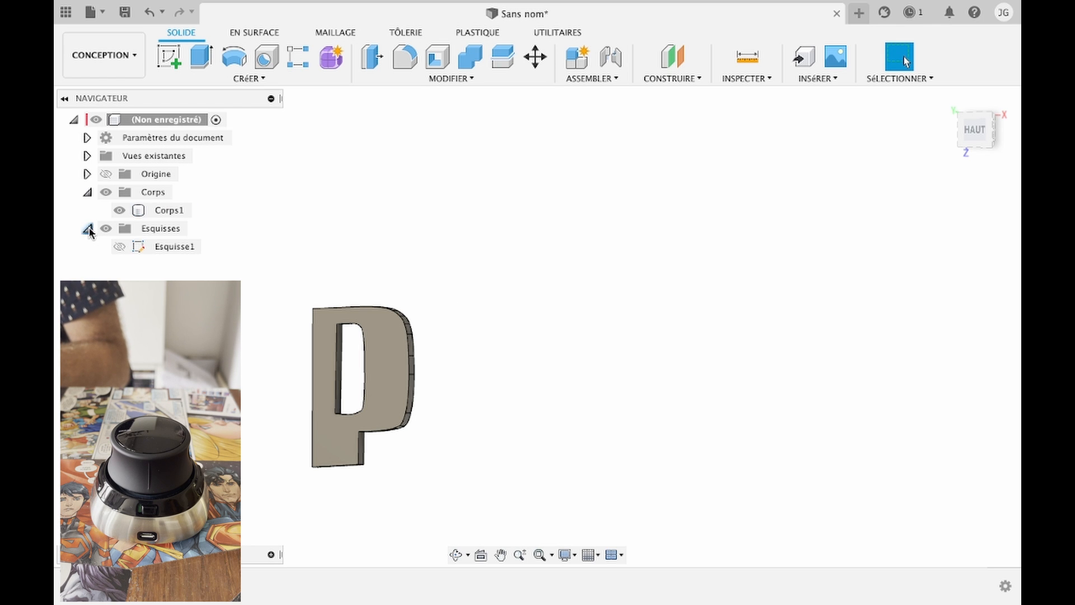
pyautogui.click(119, 247)
pyautogui.click(88, 229)
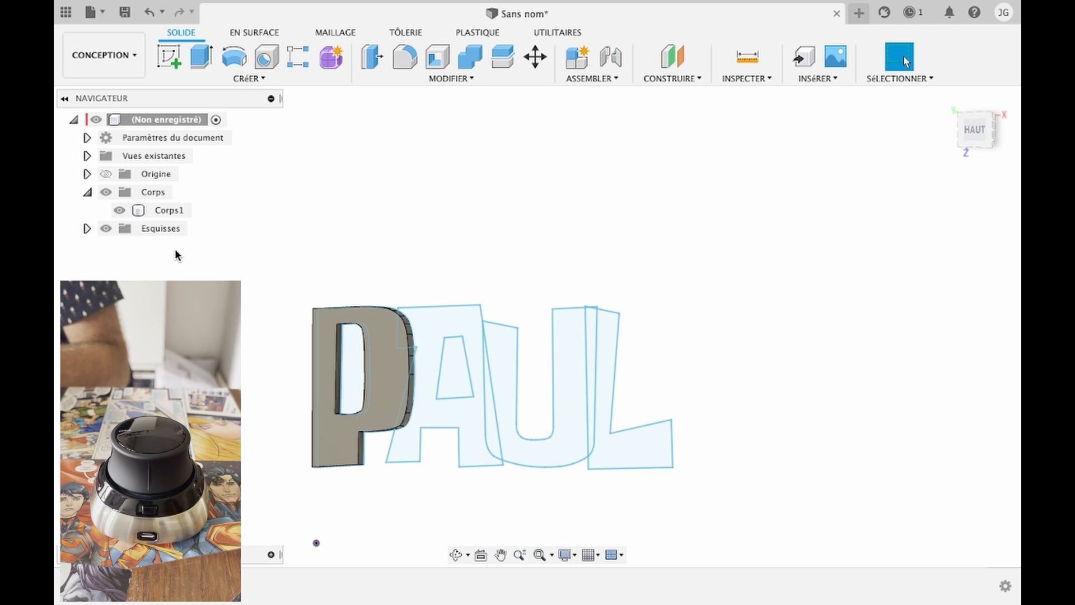
# Step: Shell the P body with its front and back faces removed, using an inside thickness of 1.4 mm
pyautogui.click(437, 59)
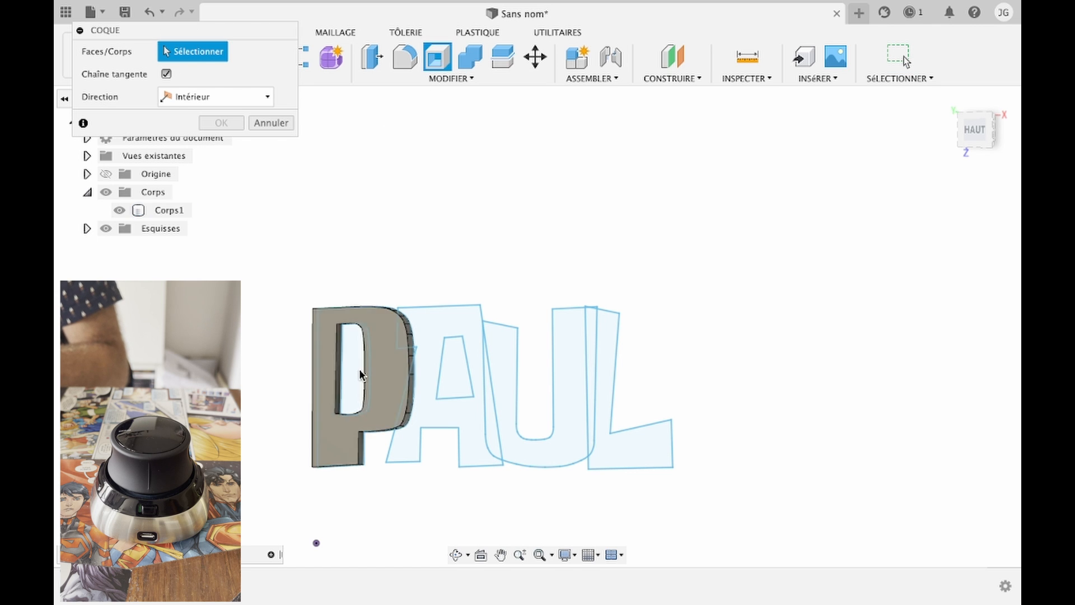
pyautogui.click(380, 391)
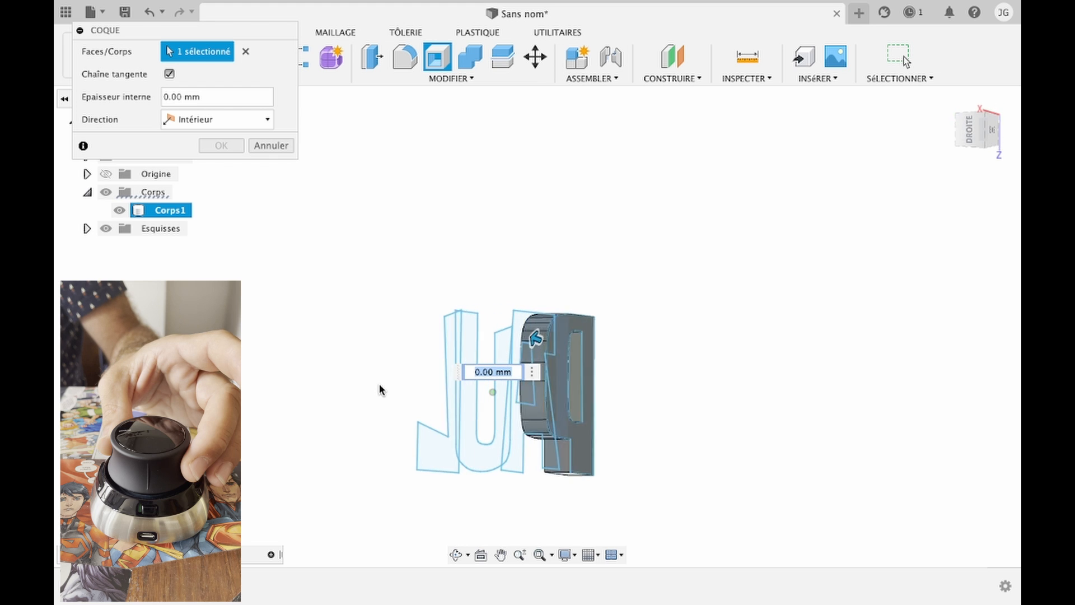
pyautogui.click(583, 392)
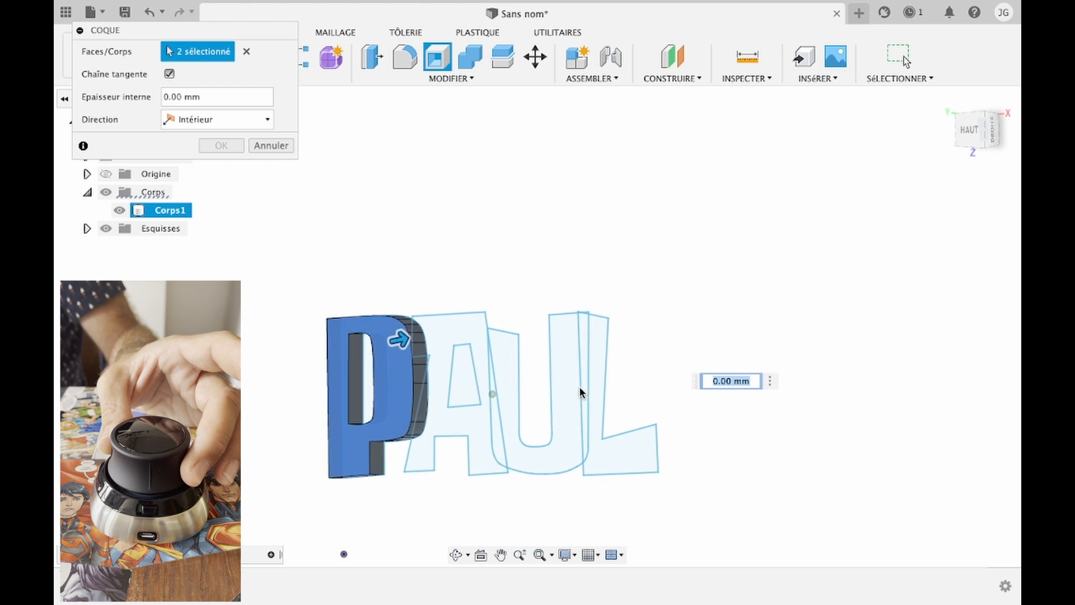
pyautogui.write('1')
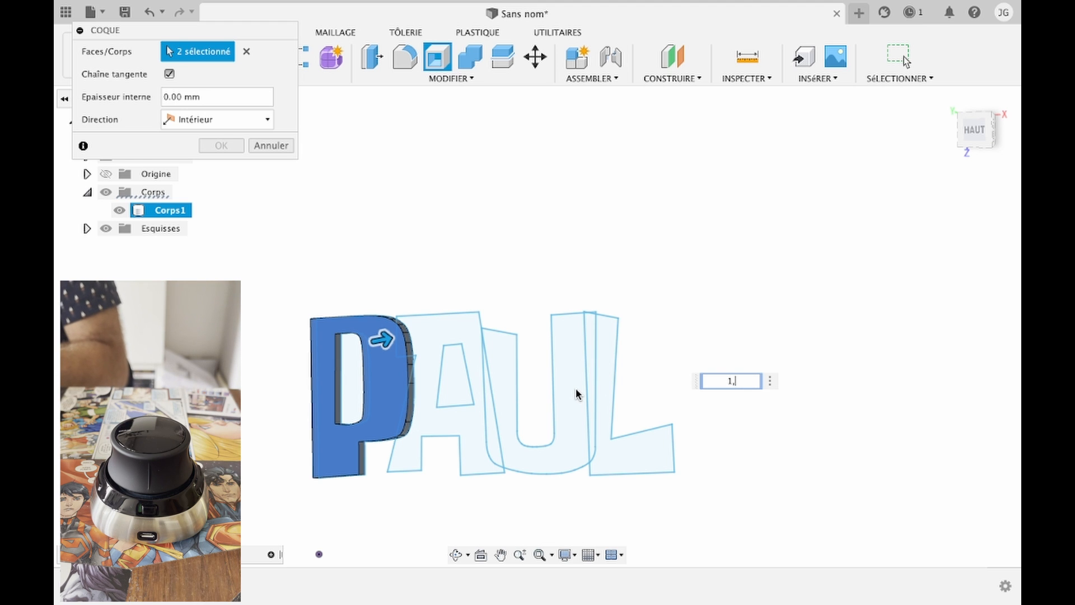
pyautogui.write(',4')
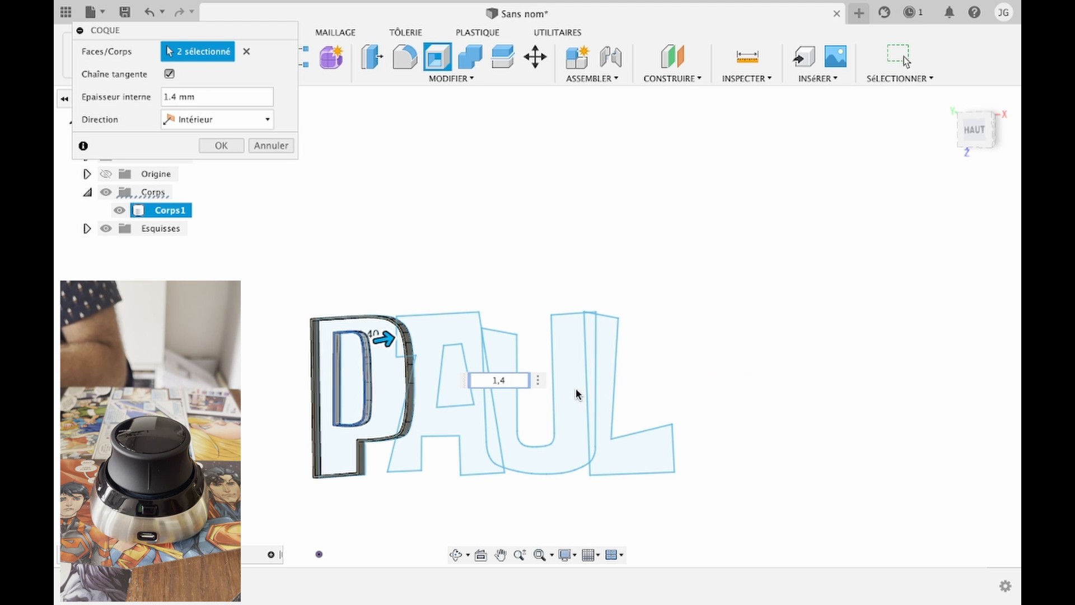
pyautogui.press('Return')
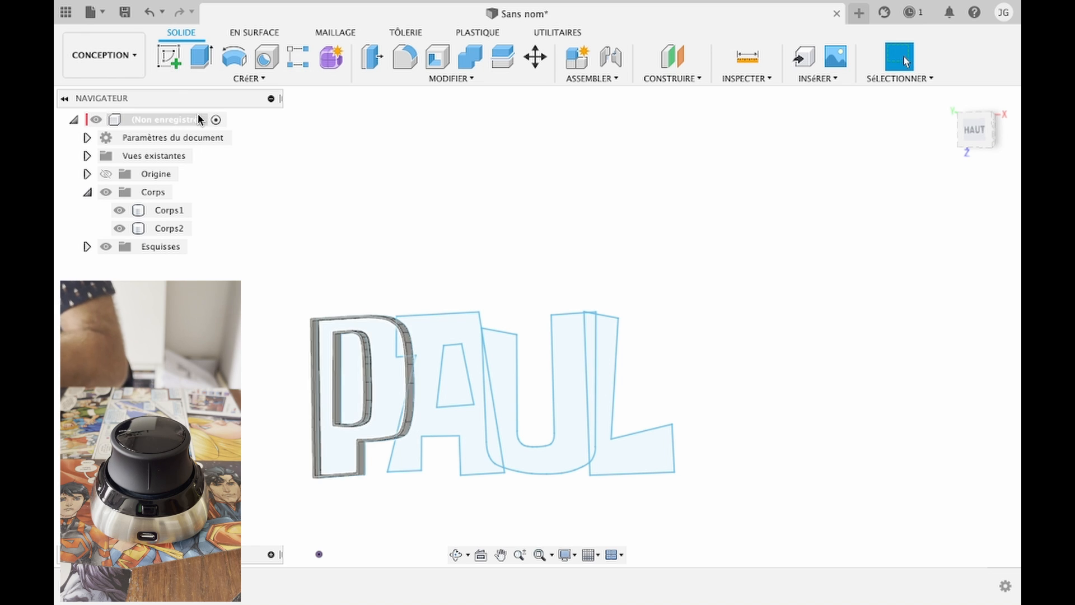
# Step: Extrude the three P regions again by 20 mm with the operation set to new body
pyautogui.press('e')
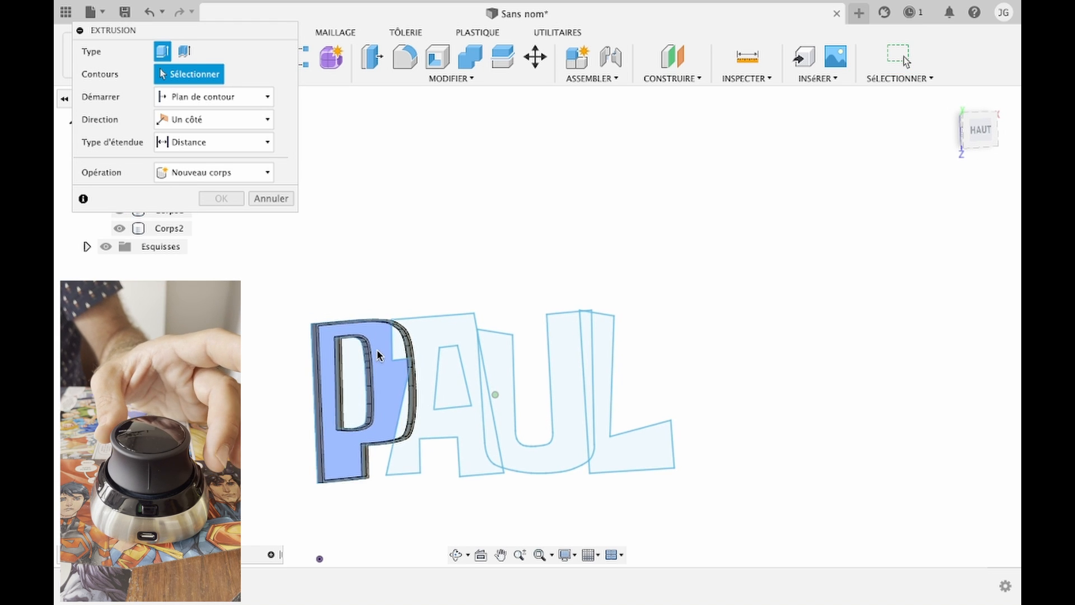
pyautogui.click(378, 356)
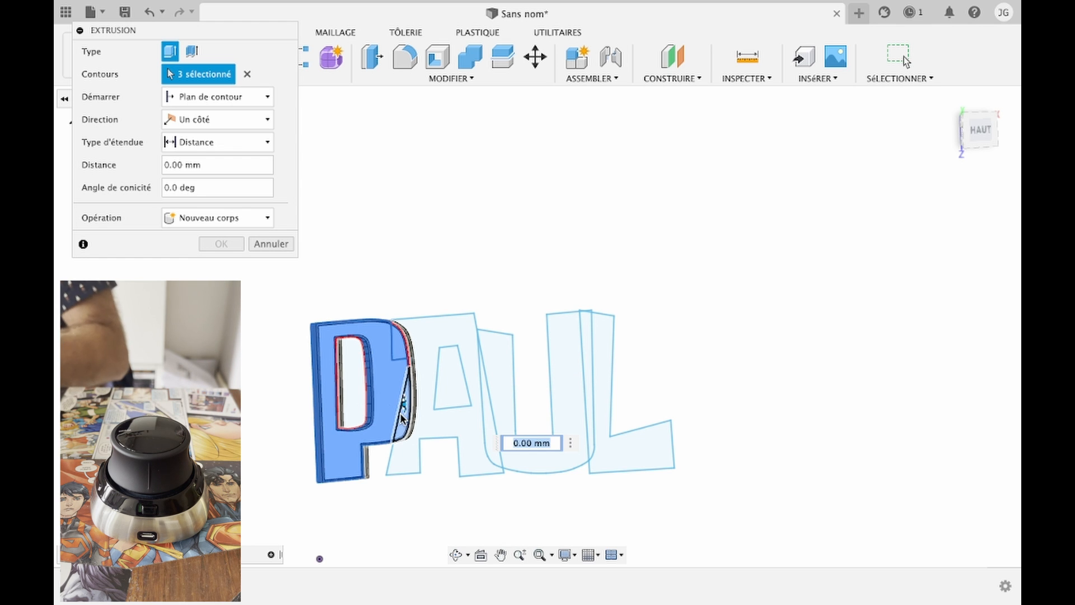
pyautogui.write('20')
pyautogui.press('Return')
pyautogui.click(224, 217)
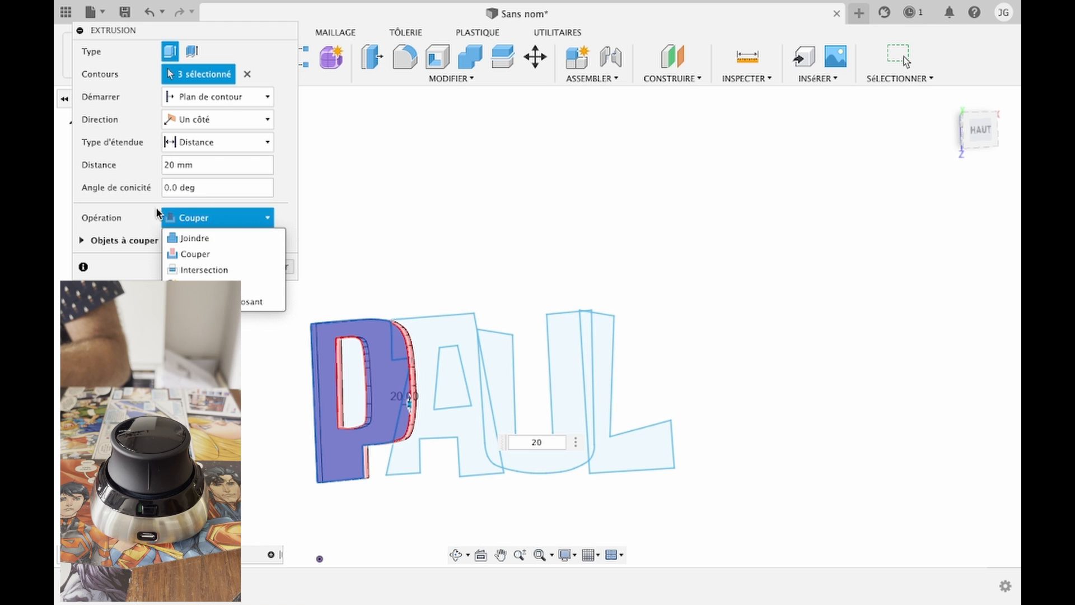
pyautogui.click(262, 286)
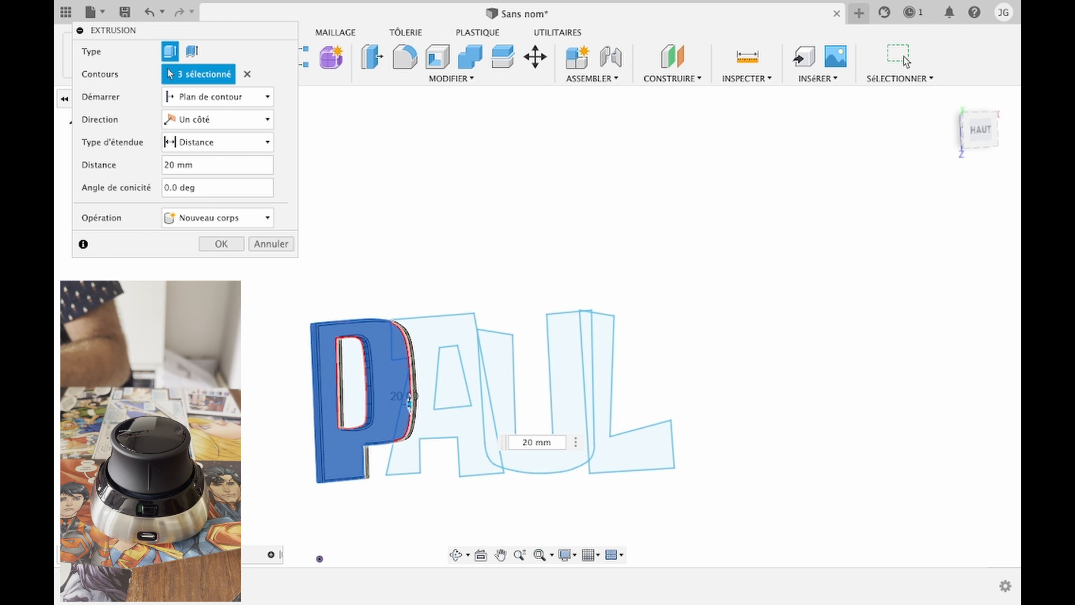
pyautogui.click(222, 245)
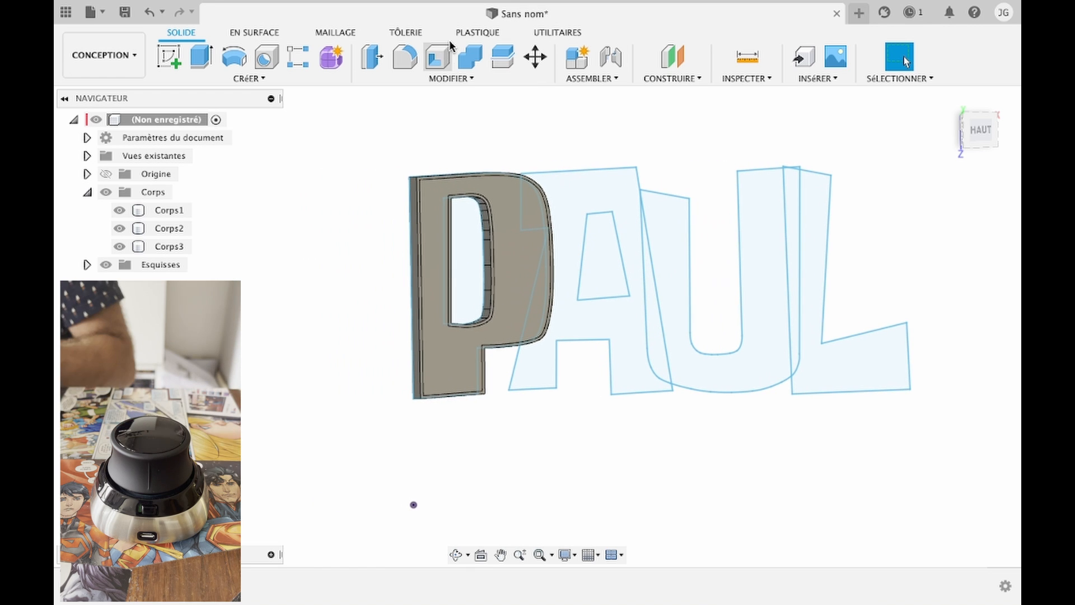
# Step: Combine the P bodies with a cut, subtracting the outer and inner wall bodies from the solid P without keeping the tools
pyautogui.click(469, 60)
pyautogui.click(520, 269)
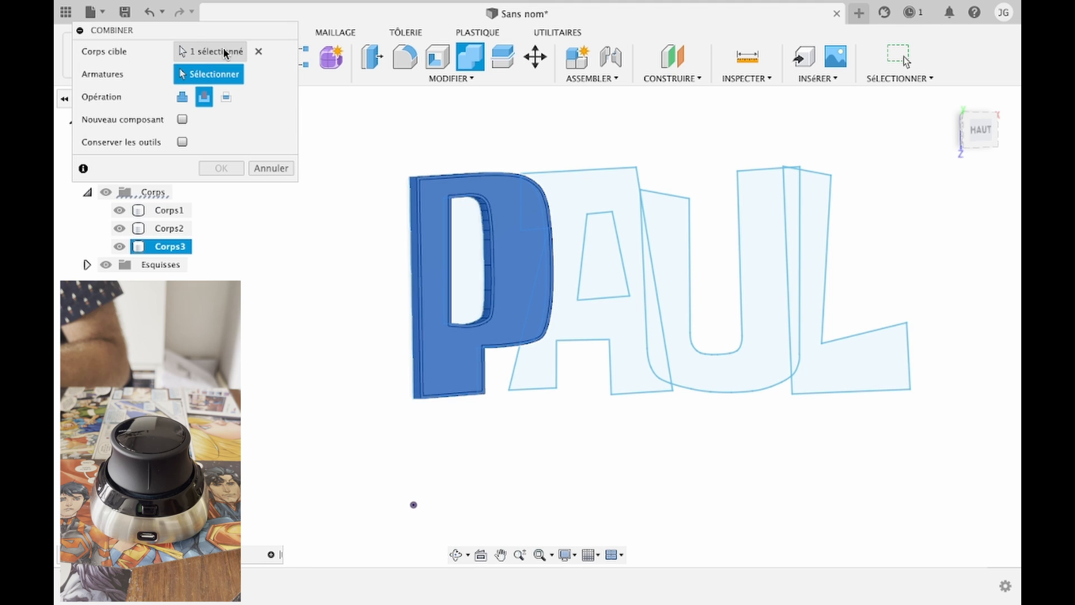
pyautogui.click(477, 177)
pyautogui.click(452, 221)
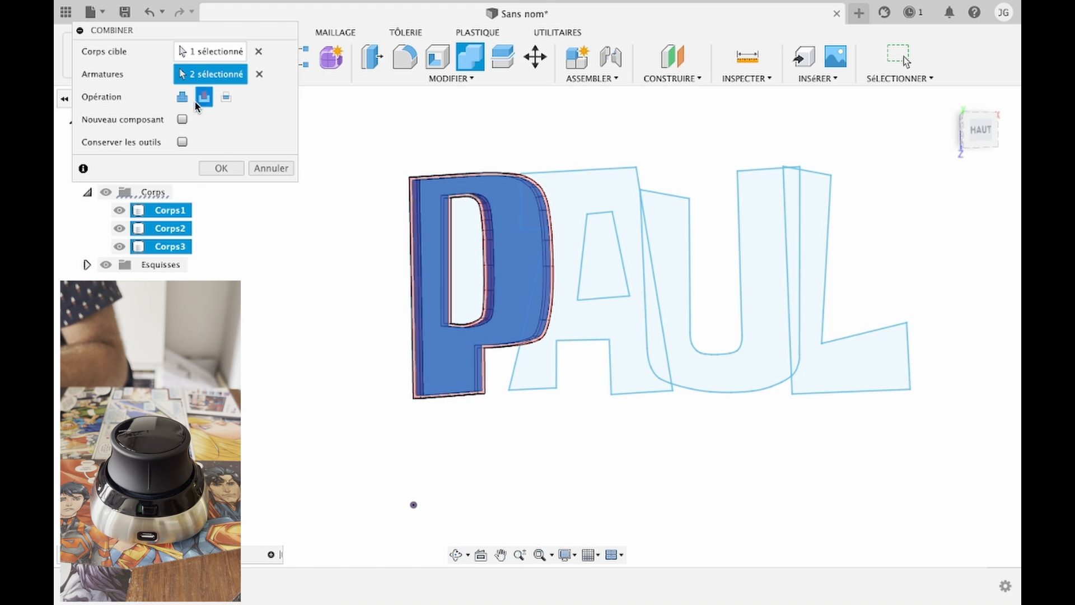
pyautogui.click(231, 164)
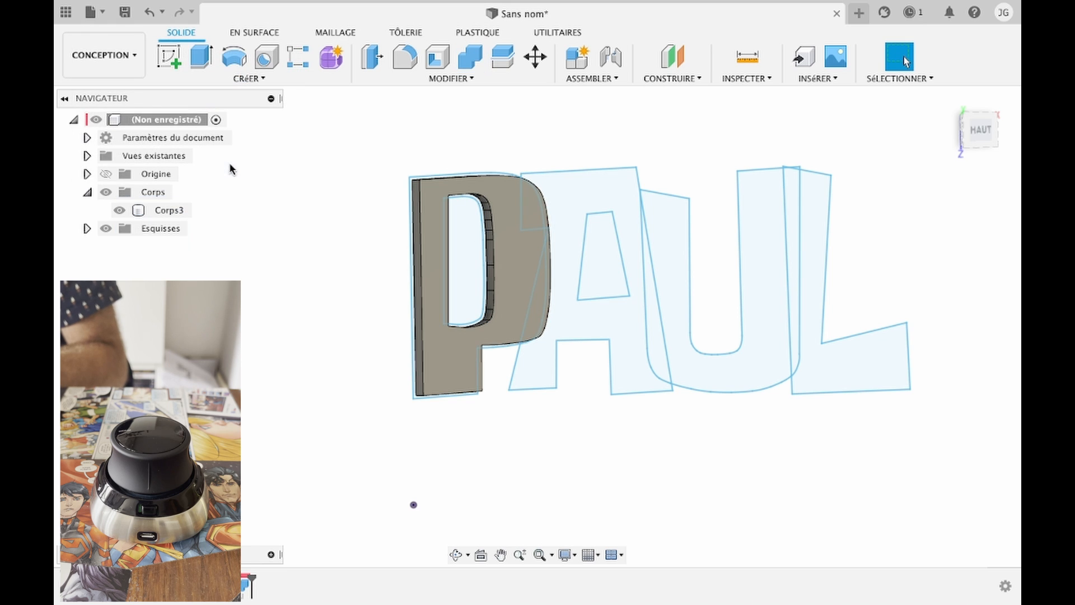
# Step: Shell the reduced P body from its front face with an inside thickness of 0.8 mm
pyautogui.click(437, 58)
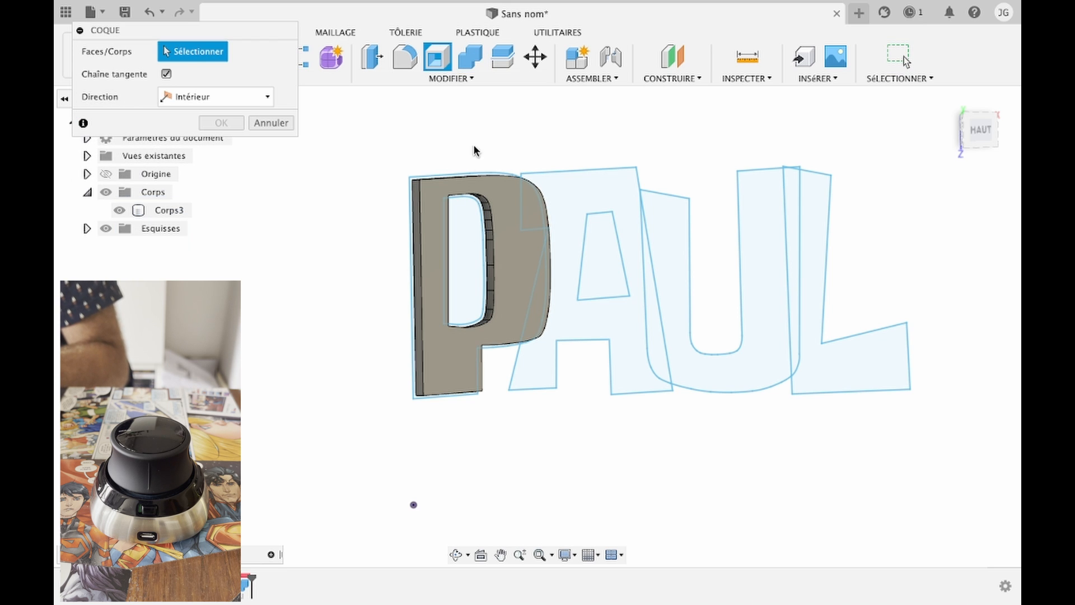
pyautogui.click(493, 239)
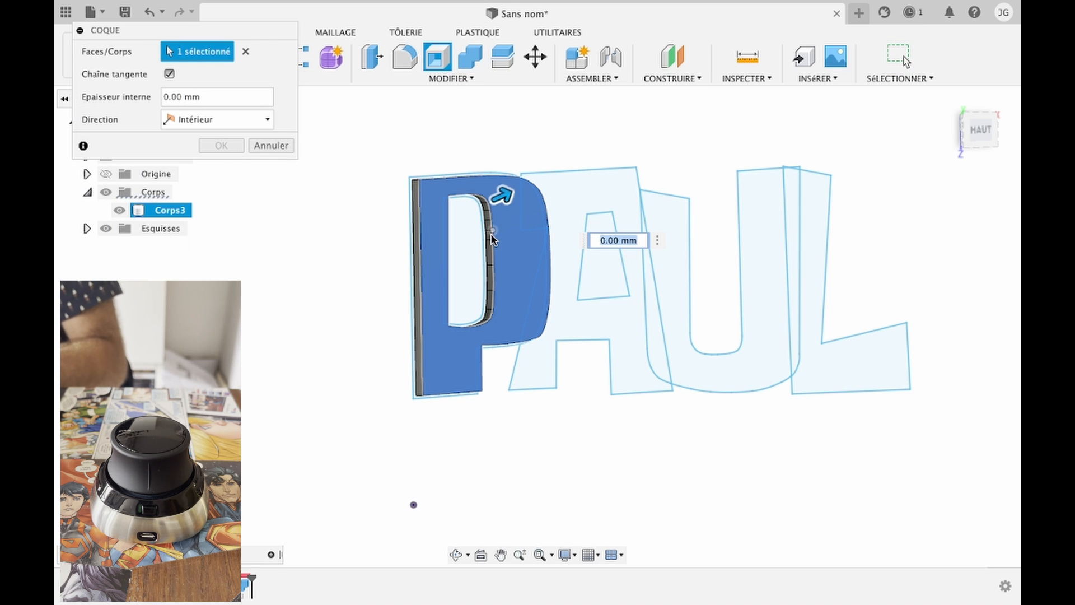
pyautogui.press('Return')
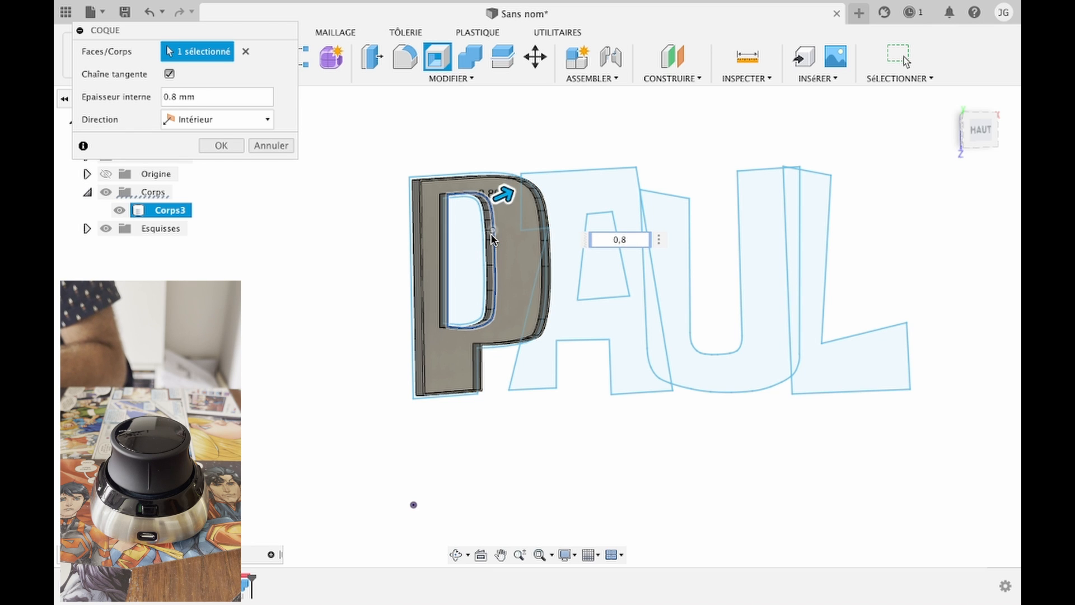
pyautogui.press('Return')
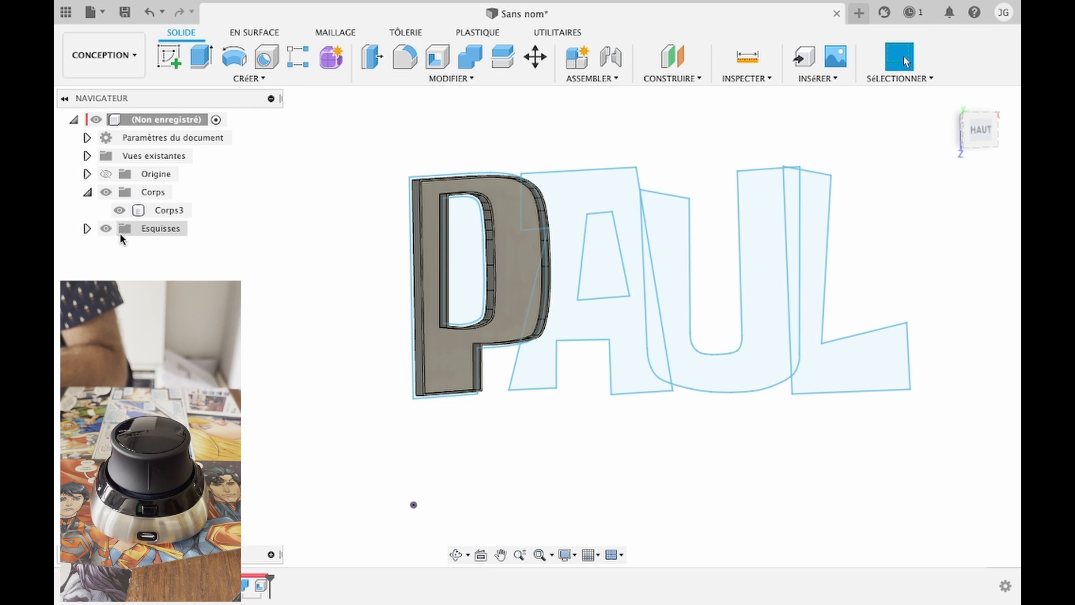
# Step: Rename the shelled P body as "Avant P"
pyautogui.click(166, 212)
pyautogui.click(166, 211)
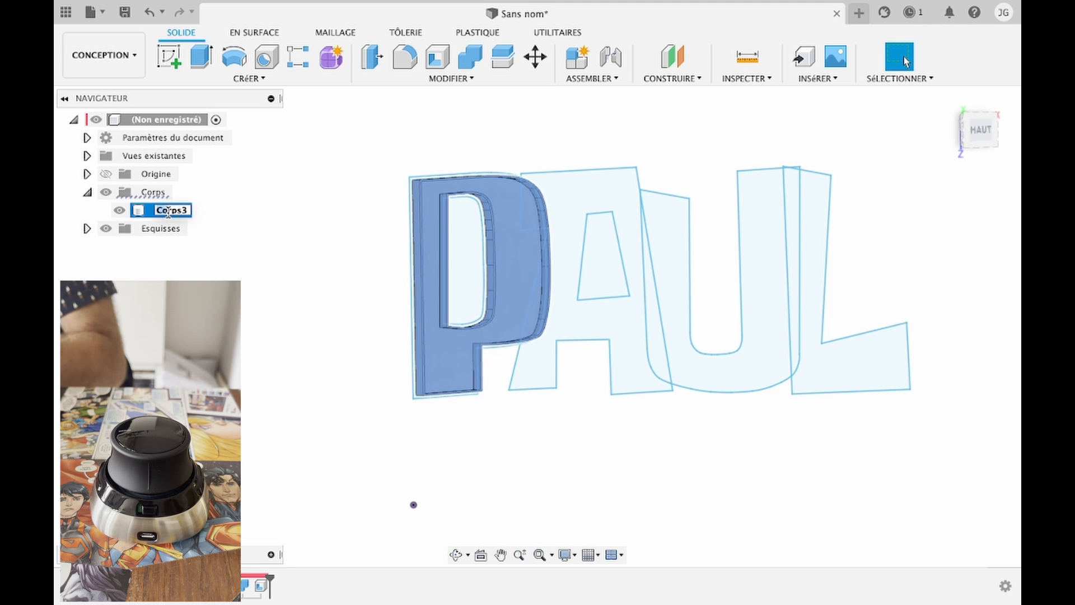
pyautogui.write('A')
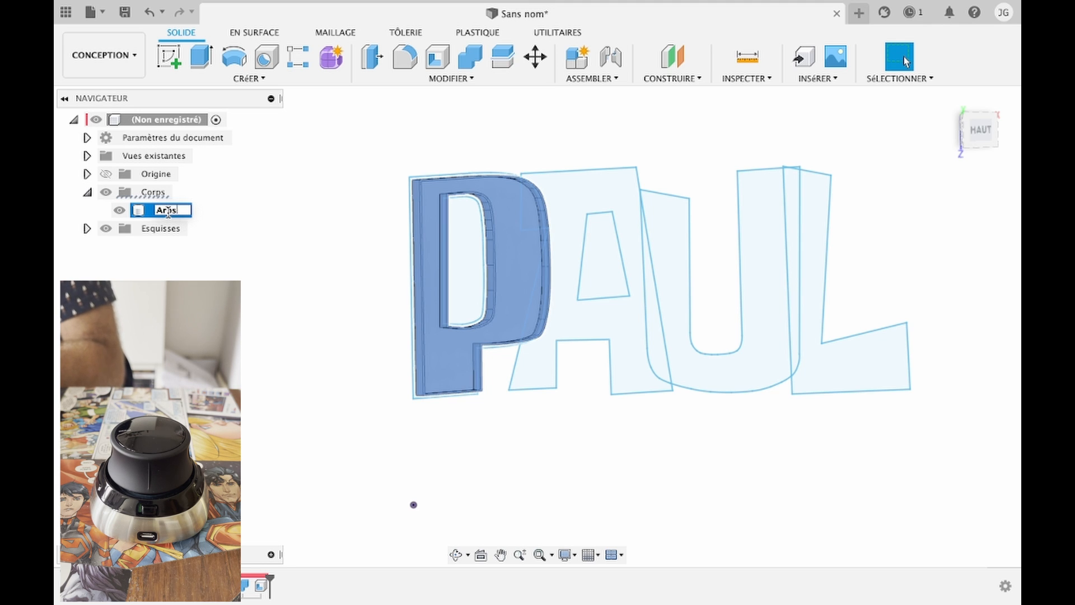
pyautogui.write('vant')
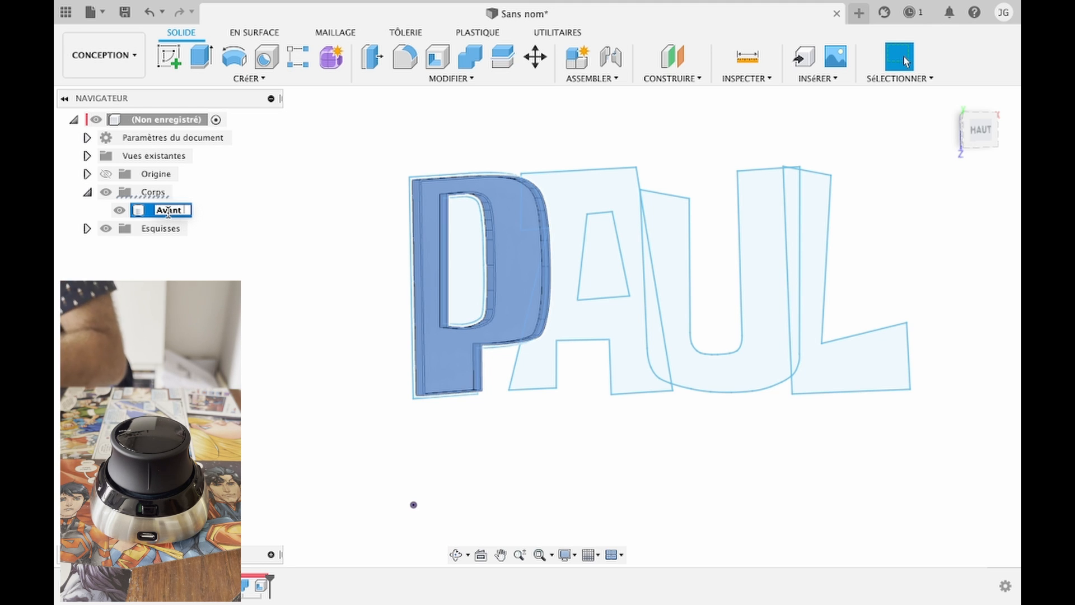
pyautogui.write(' P')
pyautogui.press('Return')
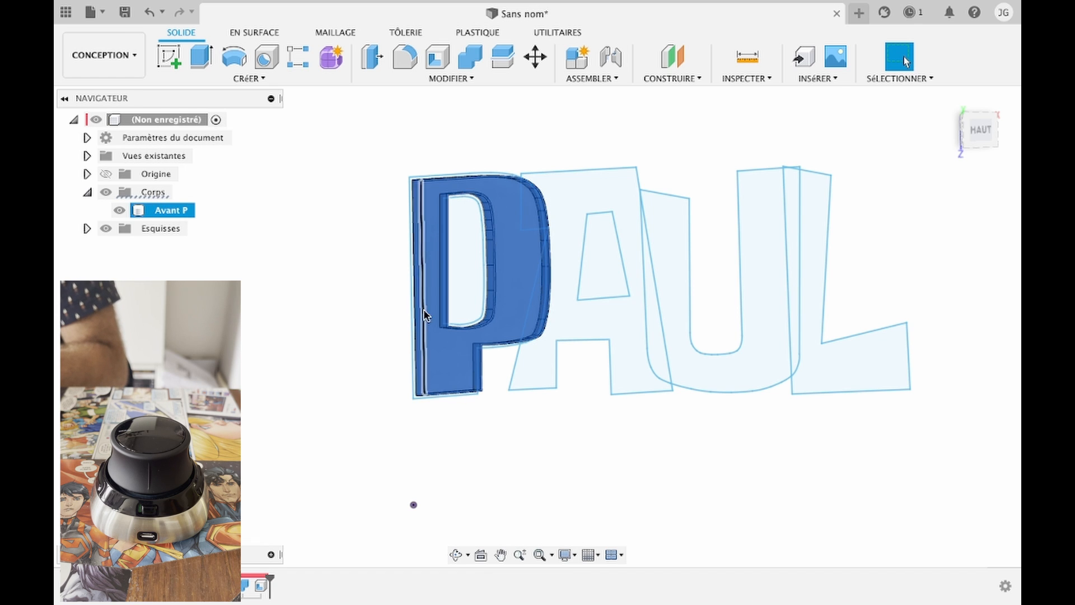
# Step: Hide the "Avant P" body and extrude the three P regions of the sketch by 20 mm as a new body
pyautogui.click(125, 213)
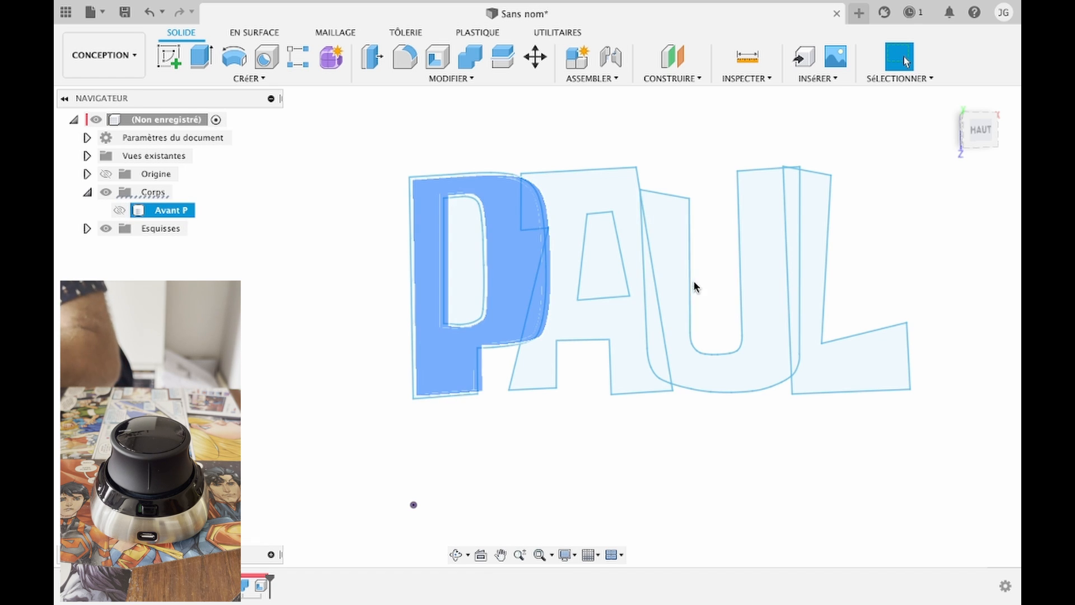
pyautogui.press('e')
pyautogui.click(506, 252)
pyautogui.click(558, 224)
pyautogui.click(532, 211)
pyautogui.click(559, 192)
pyautogui.click(537, 298)
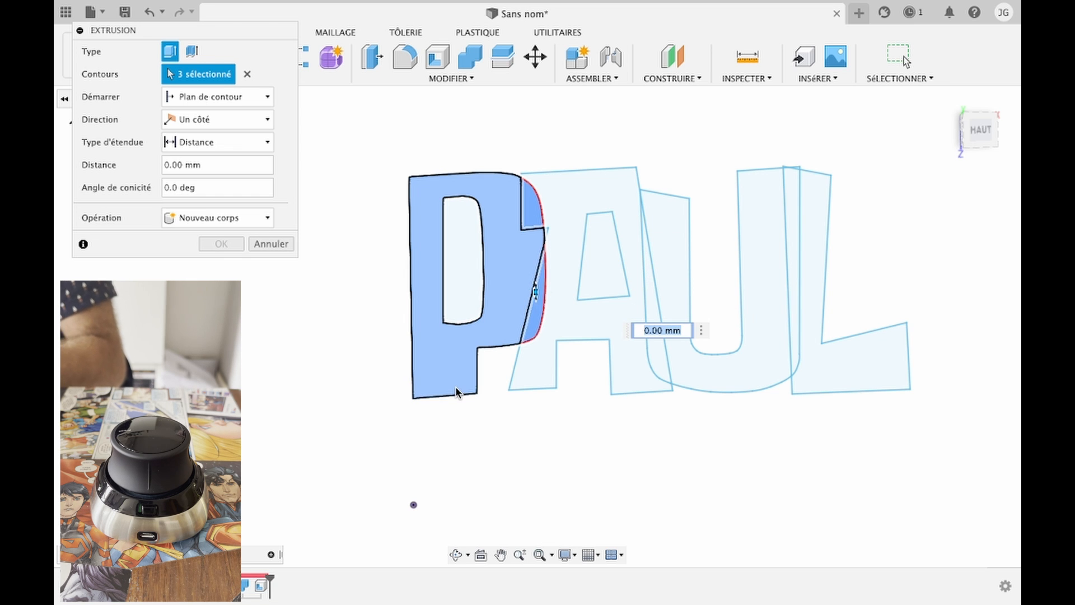
pyautogui.write('20')
pyautogui.press('Return')
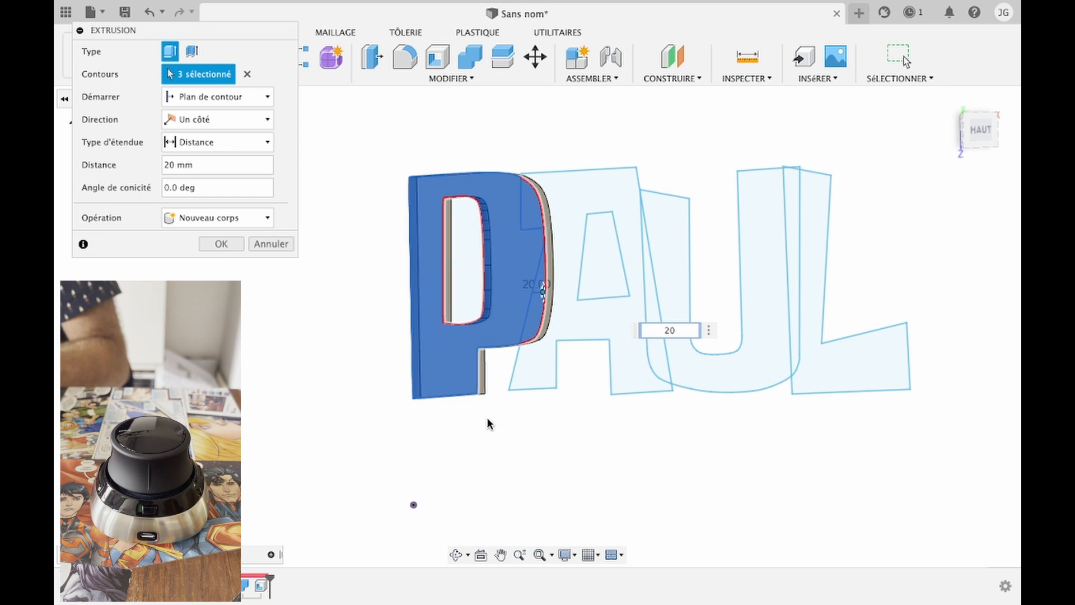
# Step: Finish the P extrusion and shell that body through its front and back faces with an inside thickness of 1.2 mm
pyautogui.click(220, 244)
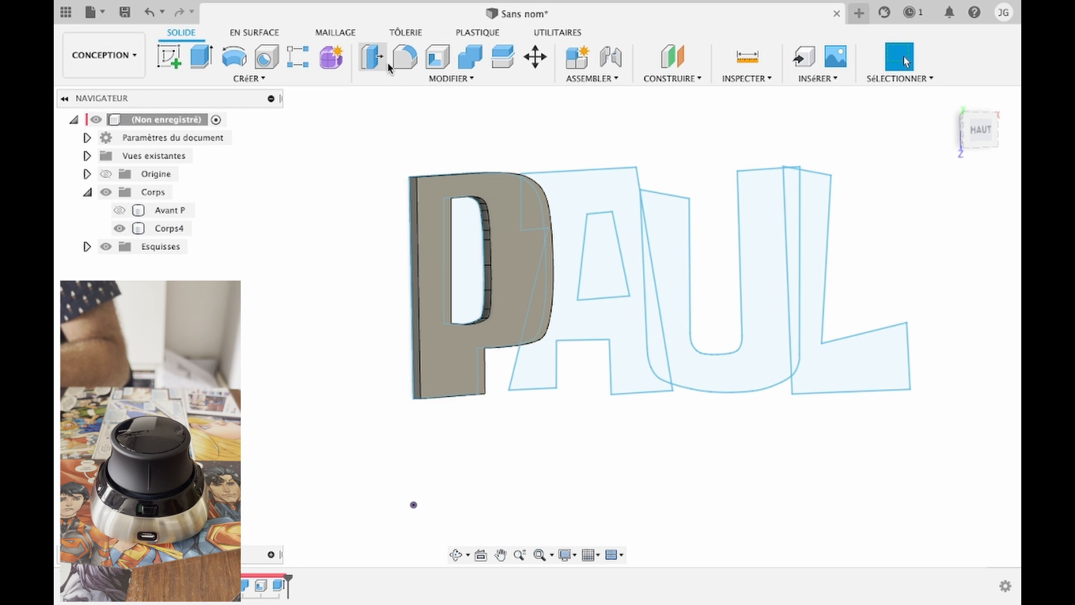
pyautogui.click(437, 58)
pyautogui.click(433, 196)
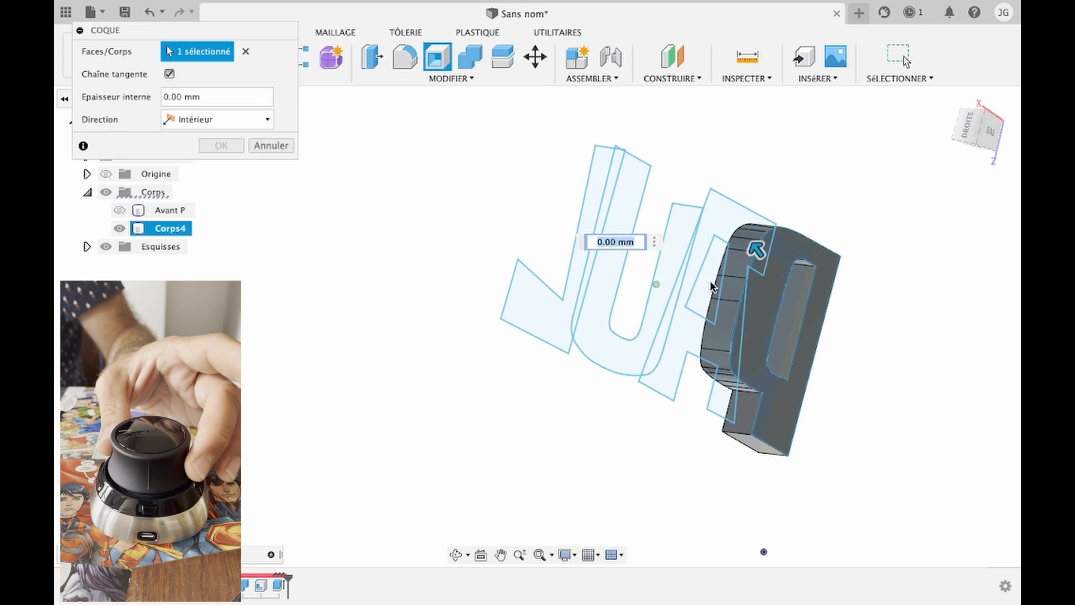
pyautogui.click(761, 288)
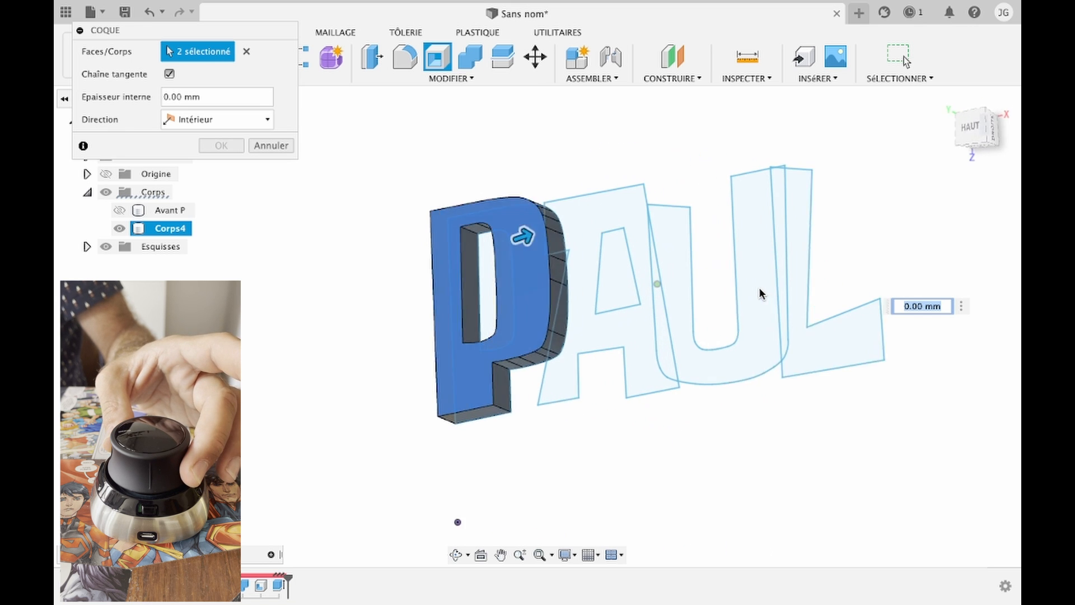
pyautogui.write('1,2')
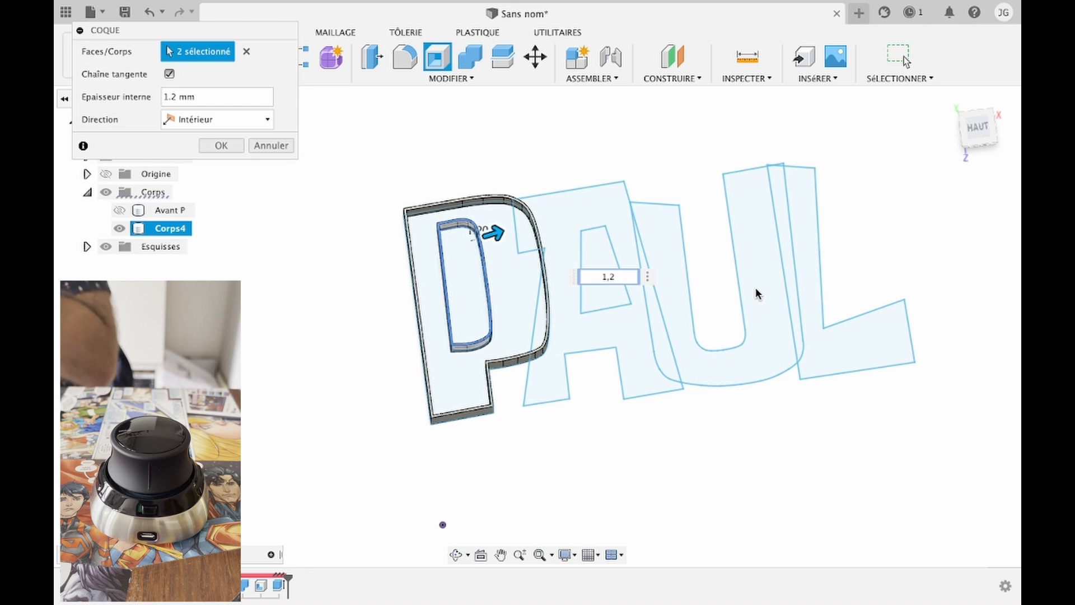
pyautogui.press('Return')
# Step: Extrude the three P regions of the sketch by -50 mm, joining them to the P wall bodies
pyautogui.press('e')
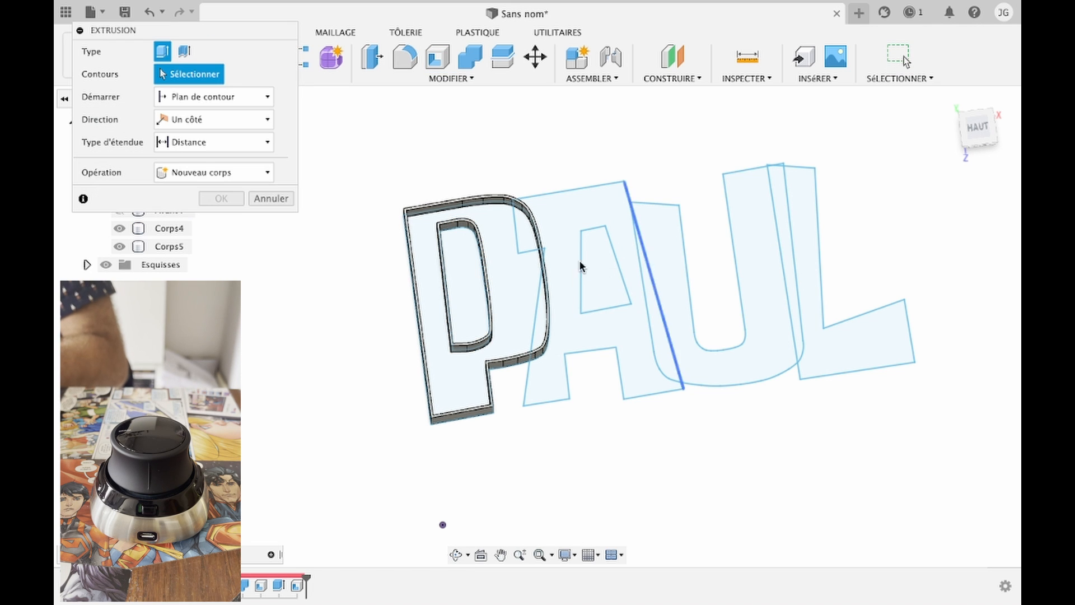
pyautogui.click(508, 258)
pyautogui.click(524, 221)
pyautogui.click(541, 323)
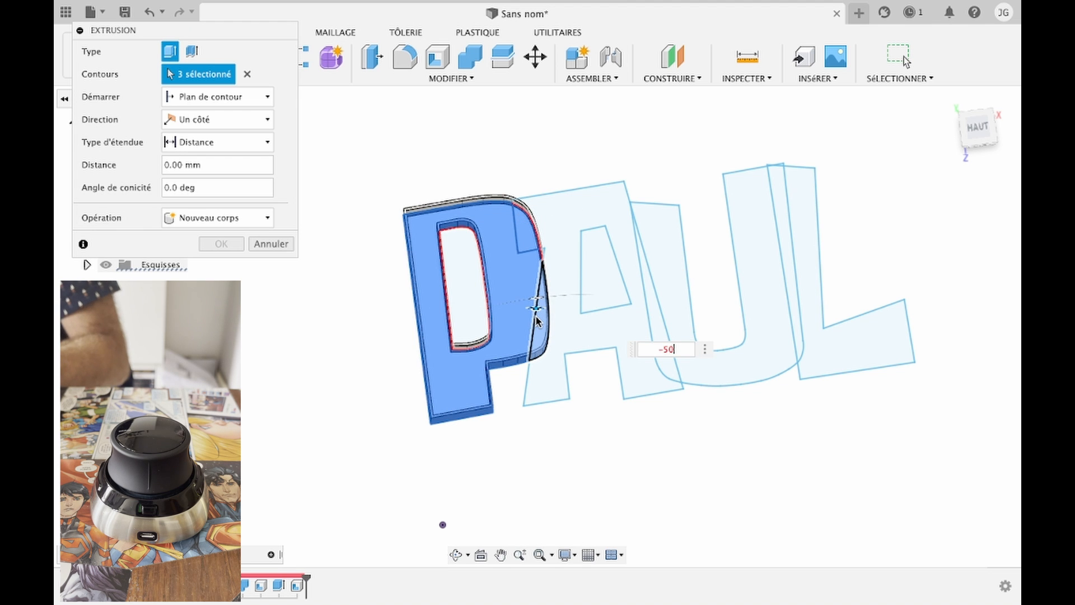
pyautogui.press('Return')
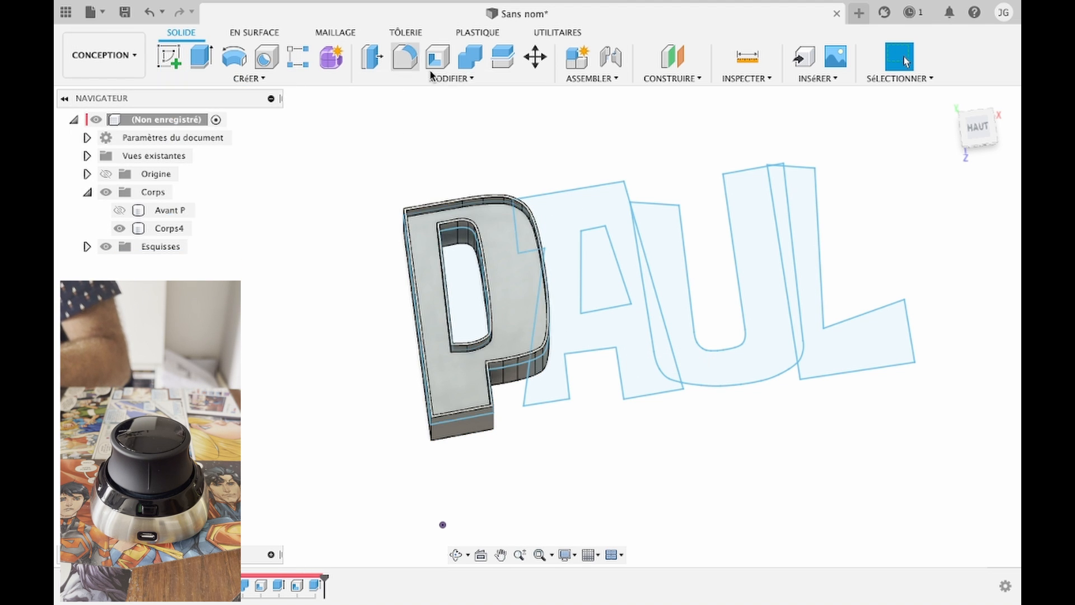
# Step: Shell the joined P body from its recessed front face with an inside thickness of 2 mm
pyautogui.click(436, 58)
pyautogui.click(510, 245)
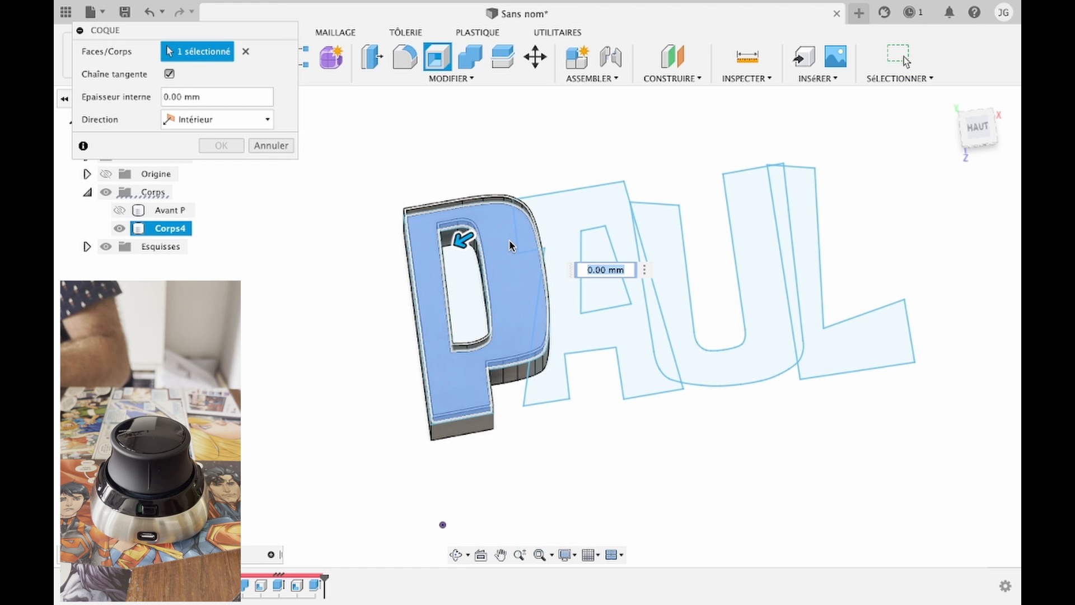
pyautogui.write('2')
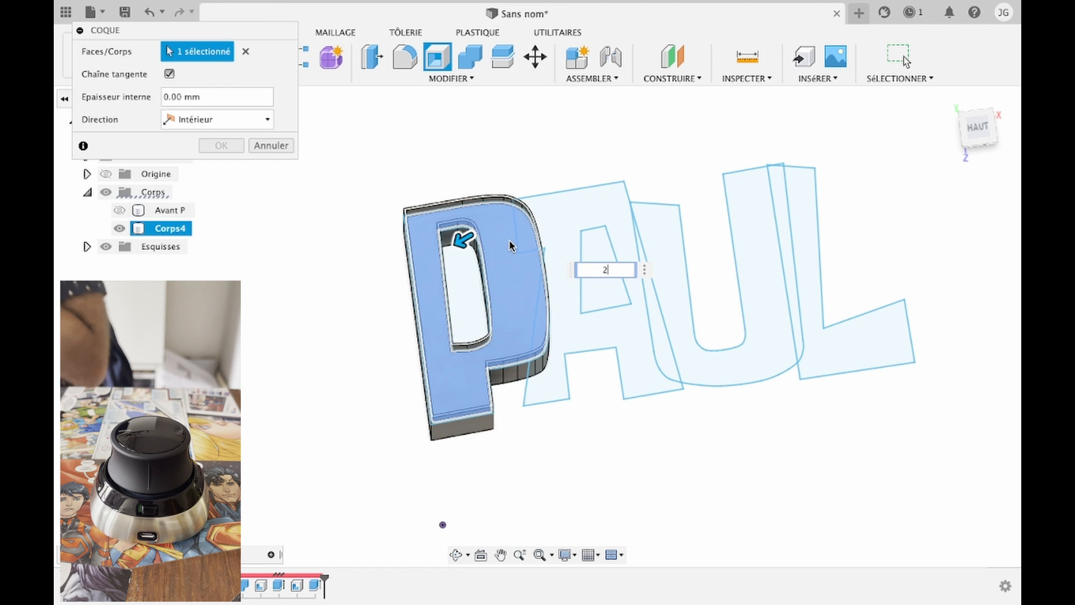
pyautogui.press('Return')
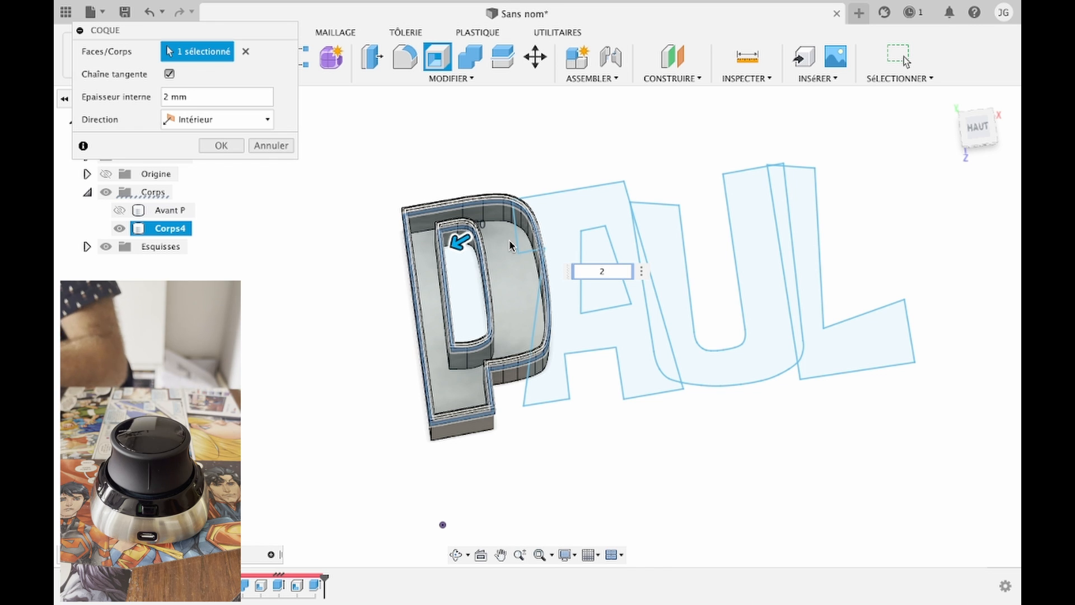
pyautogui.press('Return')
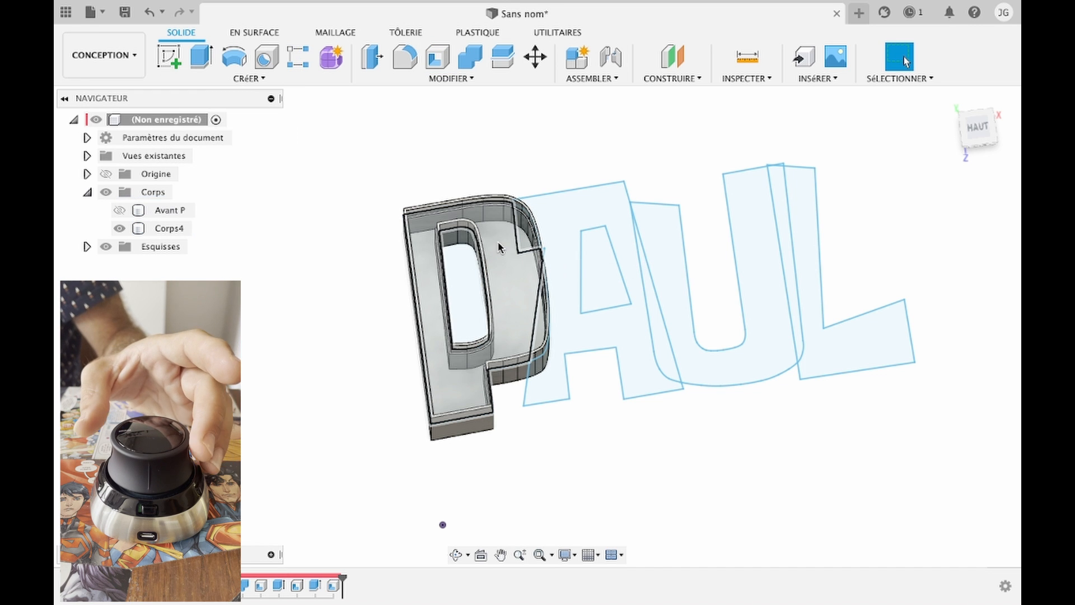
# Step: Hide the sketches and rename the shelled rear P body as "Arriere P"
pyautogui.click(498, 246)
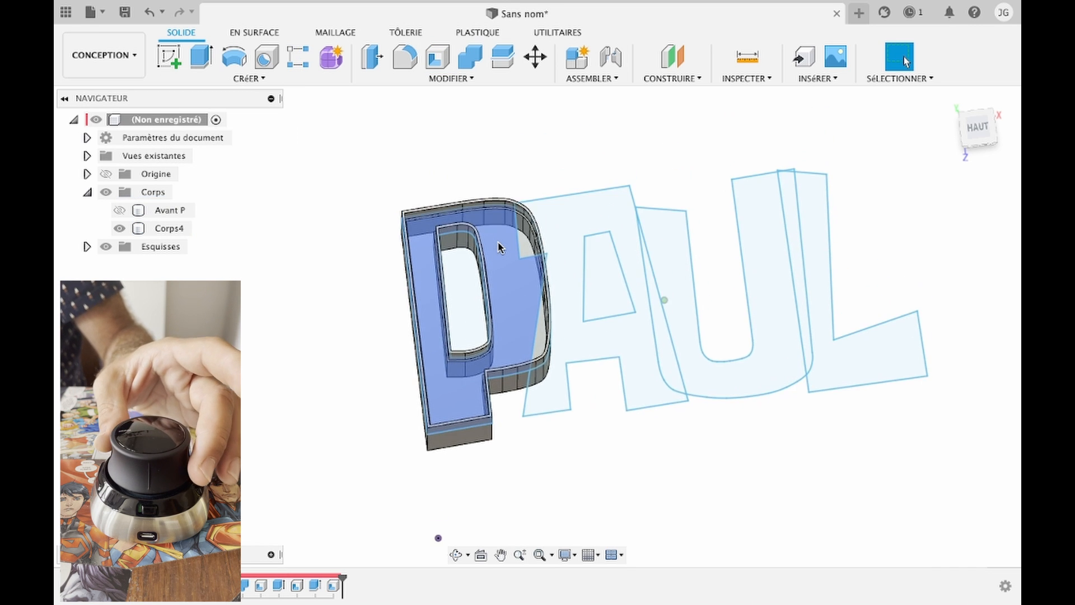
pyautogui.scroll(5, 499, 246)
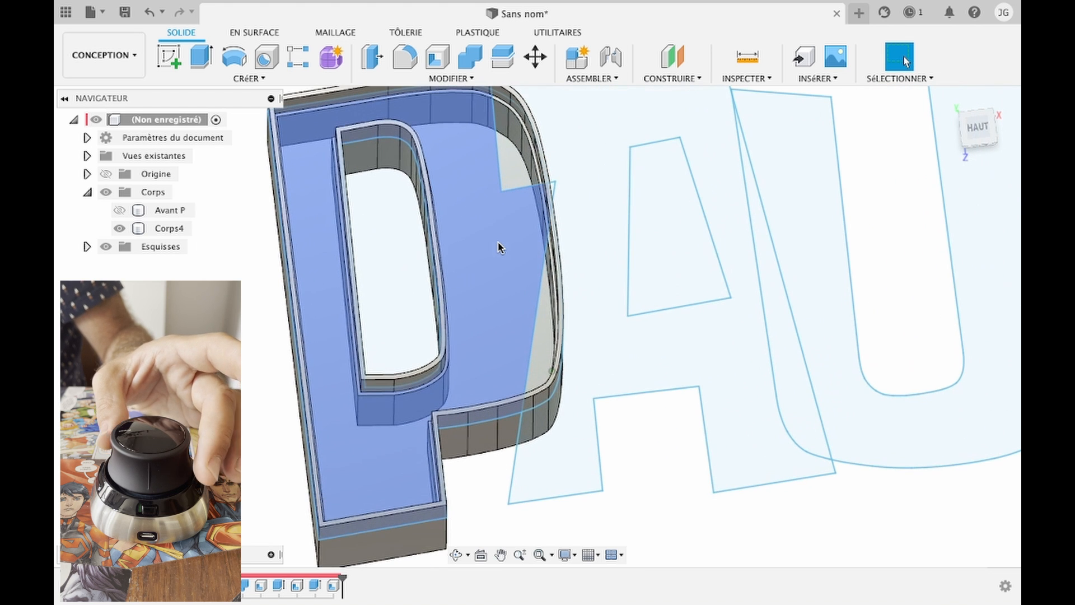
pyautogui.press('Escape')
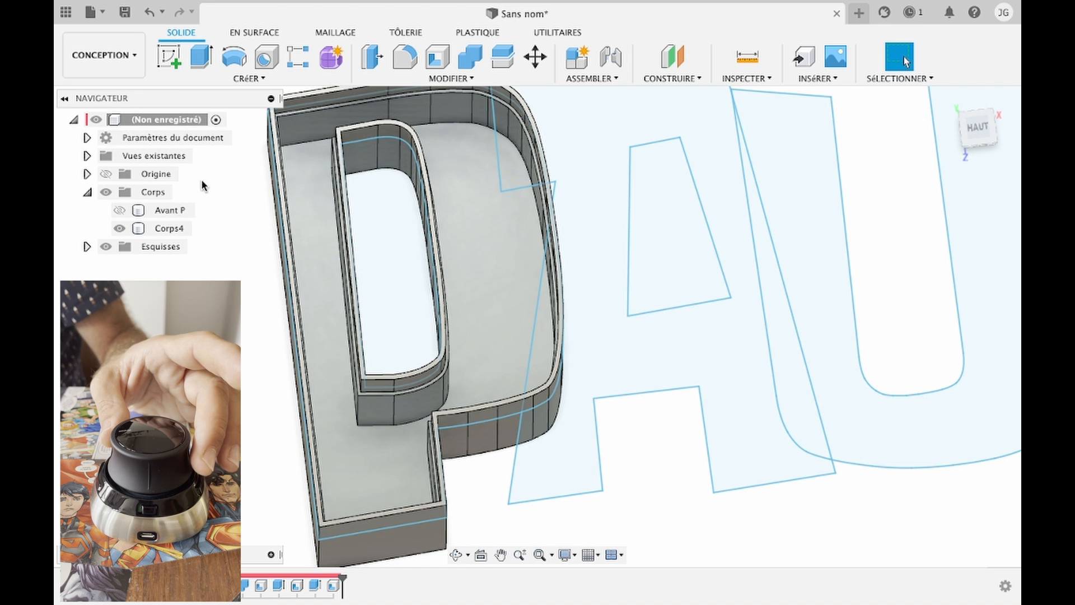
pyautogui.click(106, 247)
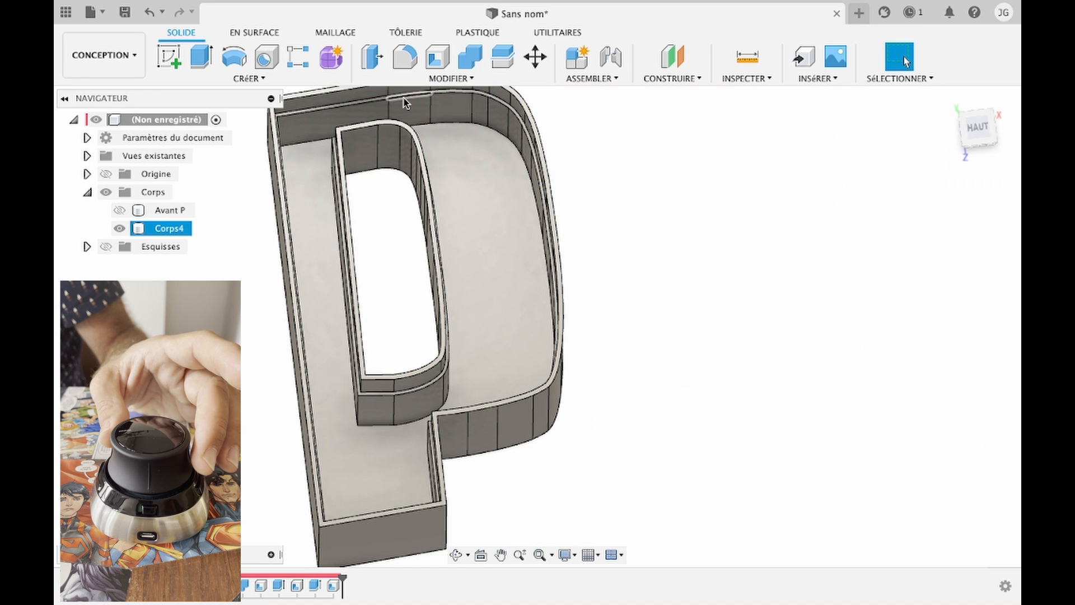
pyautogui.doubleClick(174, 229)
pyautogui.write('Arnière')
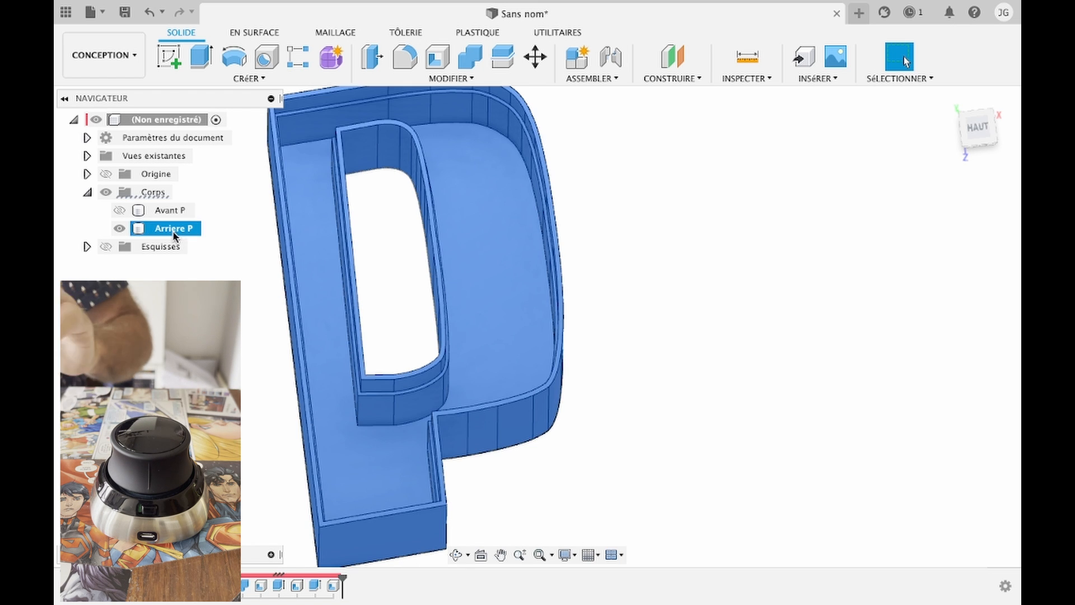
pyautogui.click(884, 305)
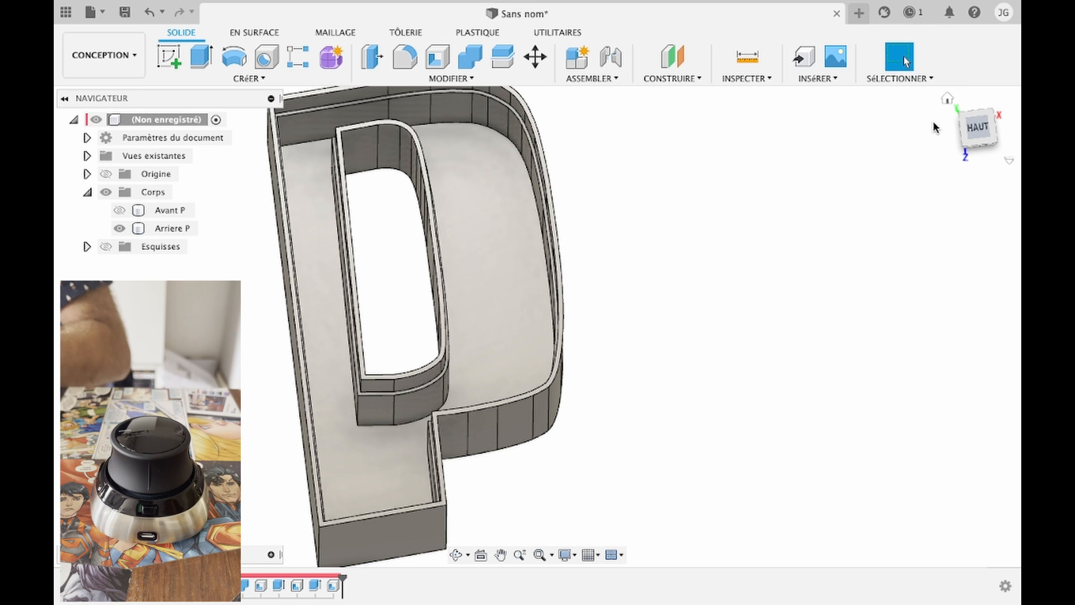
# Step: Apply glossy enamel paint in blue to "Avant P" and in yellow to "Arriere P", and show "Avant P" again
pyautogui.press('a')
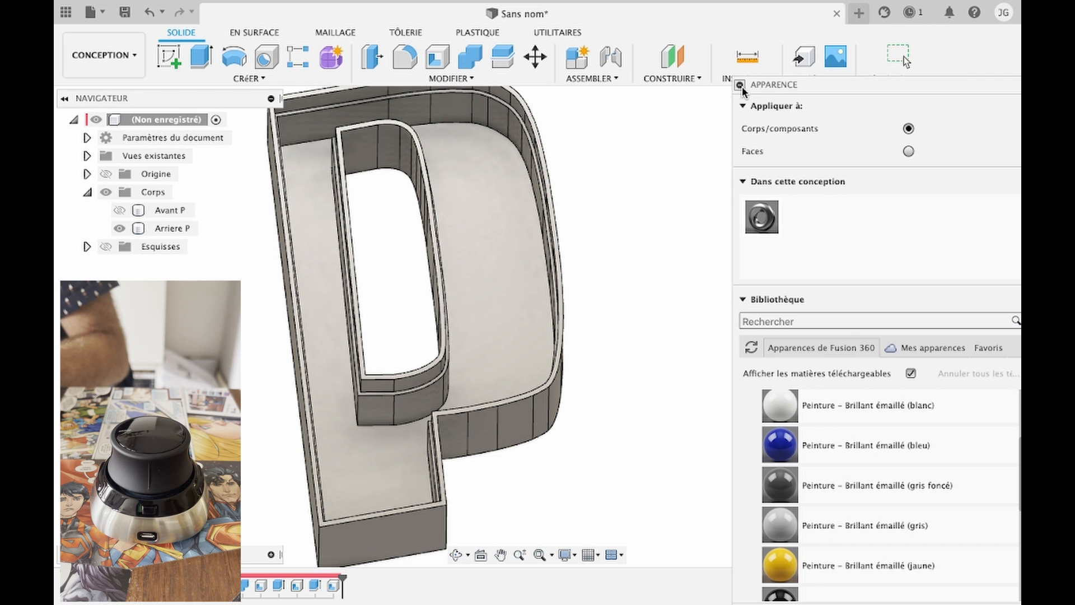
pyautogui.moveTo(806, 445)
pyautogui.mouseDown()
pyautogui.moveTo(172, 214)
pyautogui.moveTo(188, 223)
pyautogui.mouseUp()
pyautogui.moveTo(807, 563); pyautogui.dragTo(159, 226)
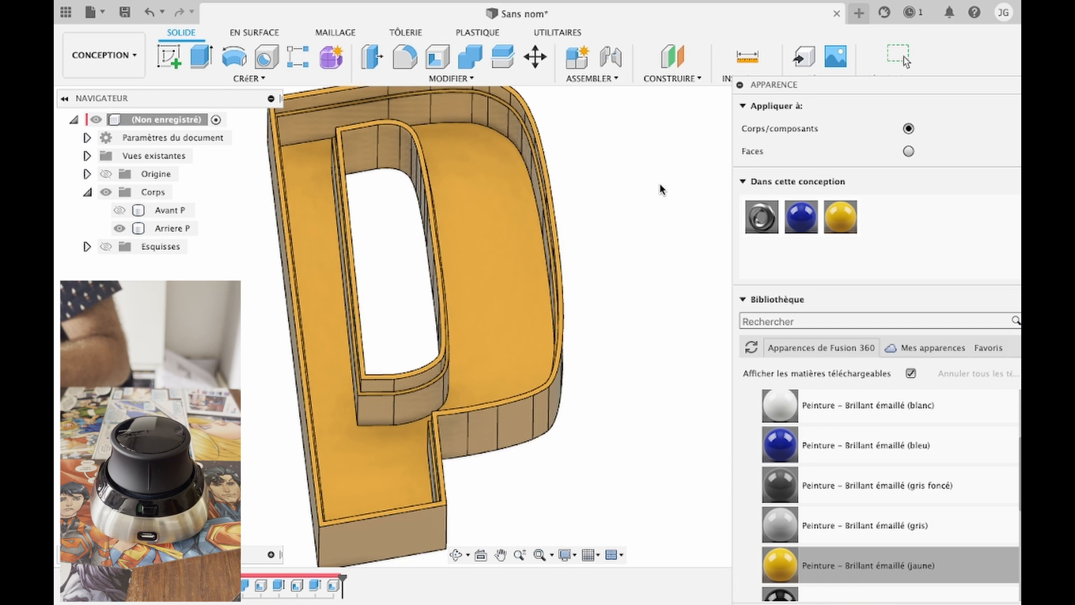
pyautogui.click(121, 211)
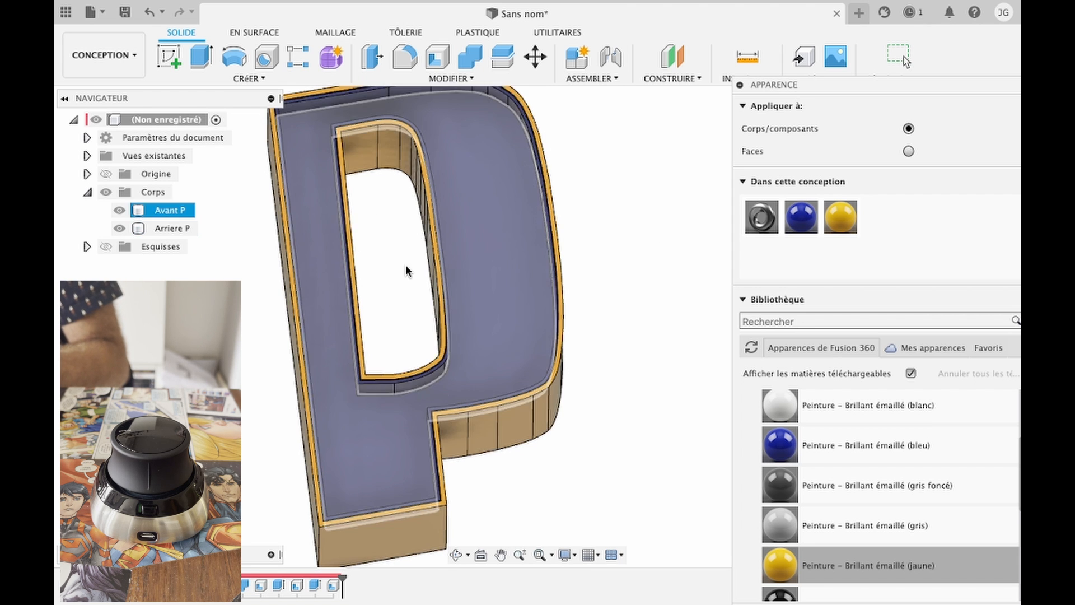
# Step: Hide both P bodies, show the sketches again, and collapse the Appearance dialog and move it aside
pyautogui.click(118, 211)
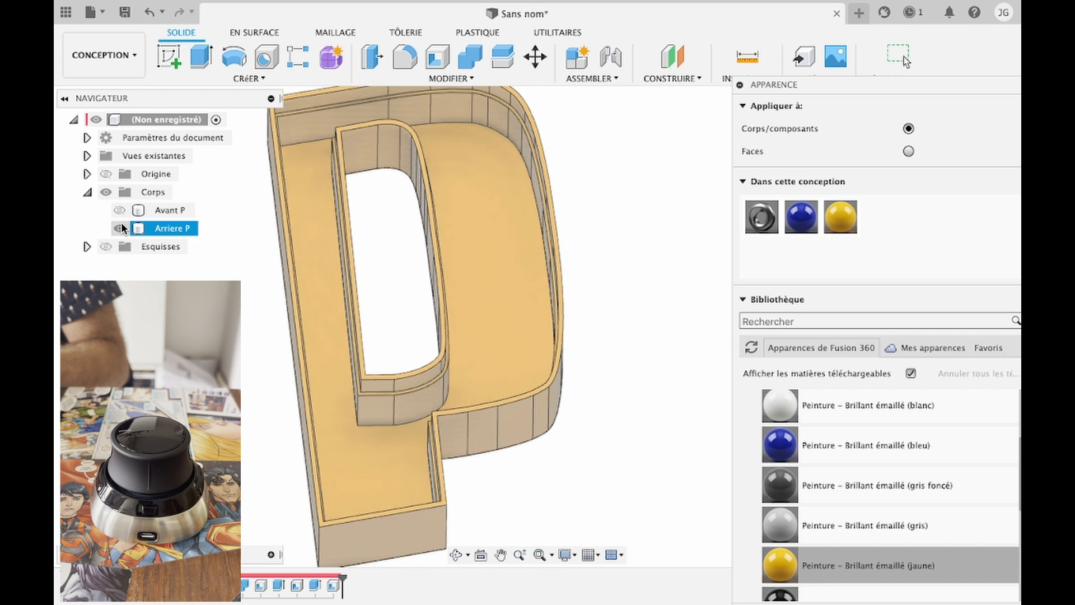
pyautogui.click(120, 226)
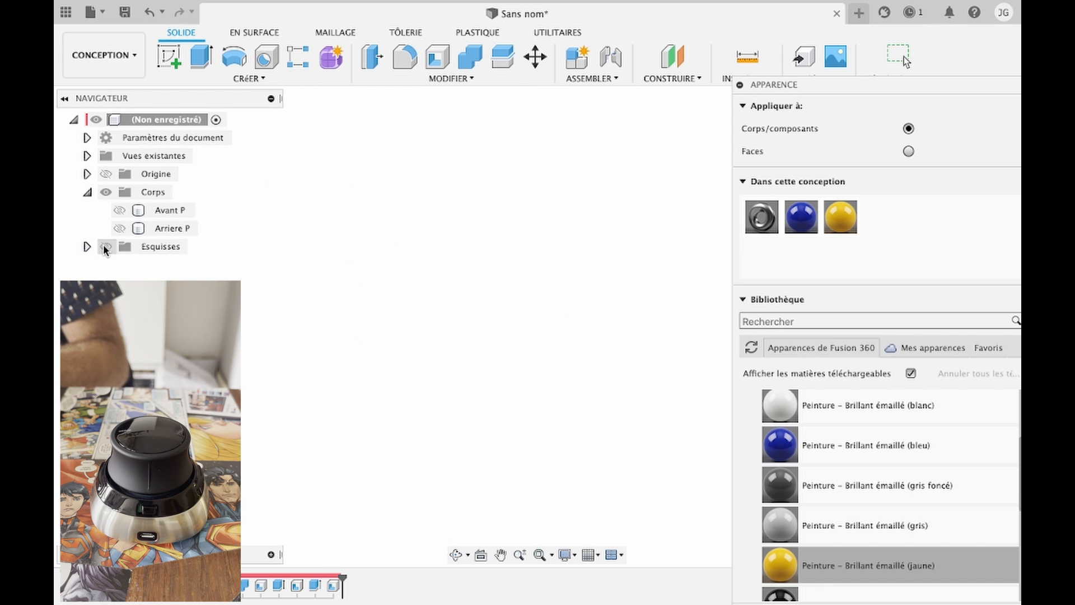
pyautogui.click(105, 246)
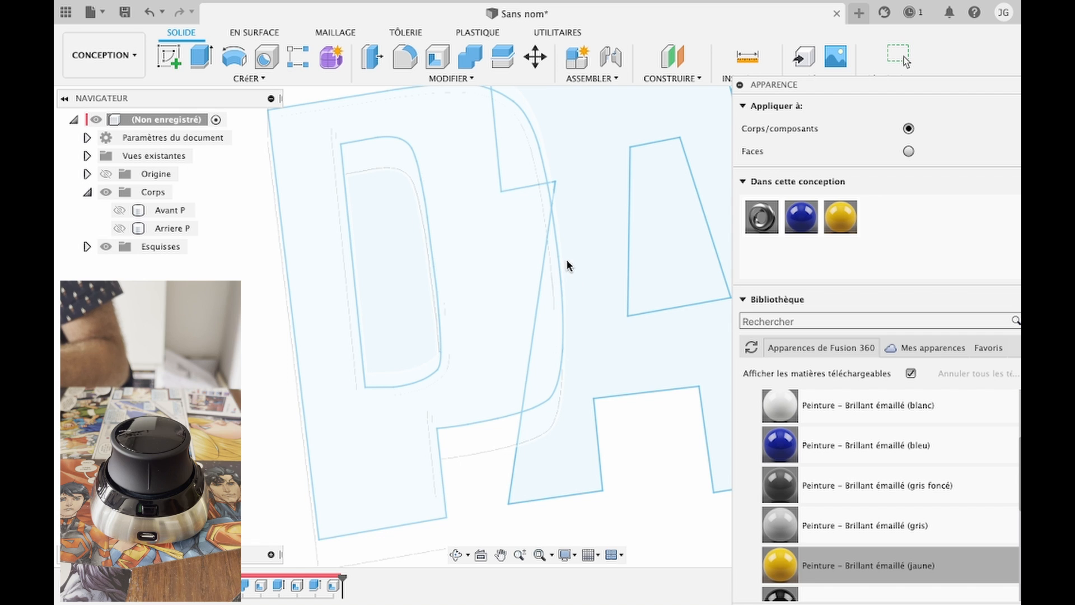
pyautogui.click(740, 85)
pyautogui.moveTo(845, 86); pyautogui.dragTo(949, 61)
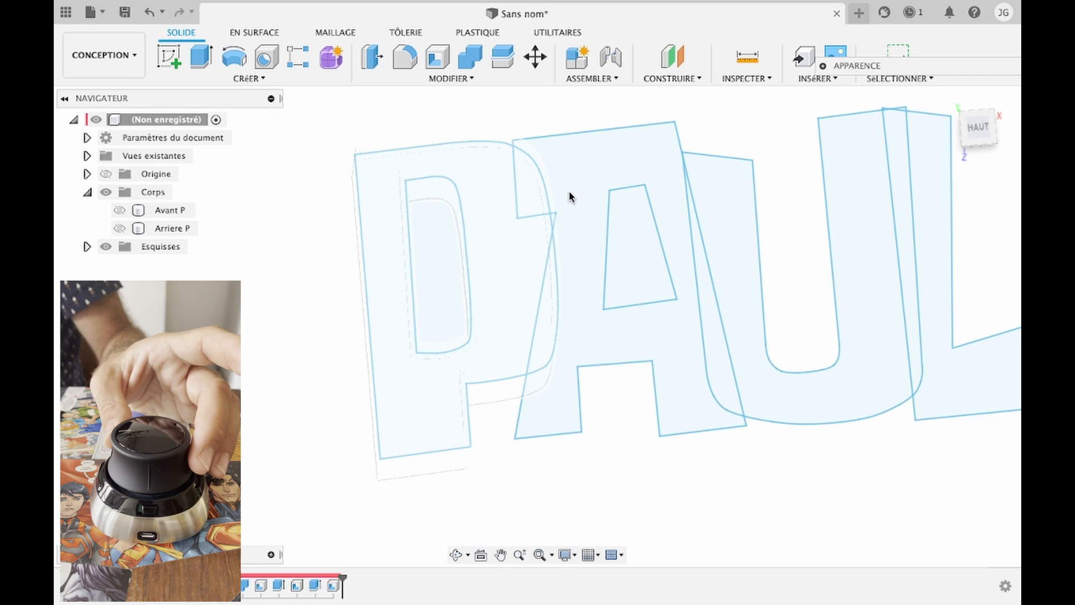
# Step: Extrude three regions of the letter A, including its overlaps with the P and U, by 20 mm as a new body
pyautogui.press('e')
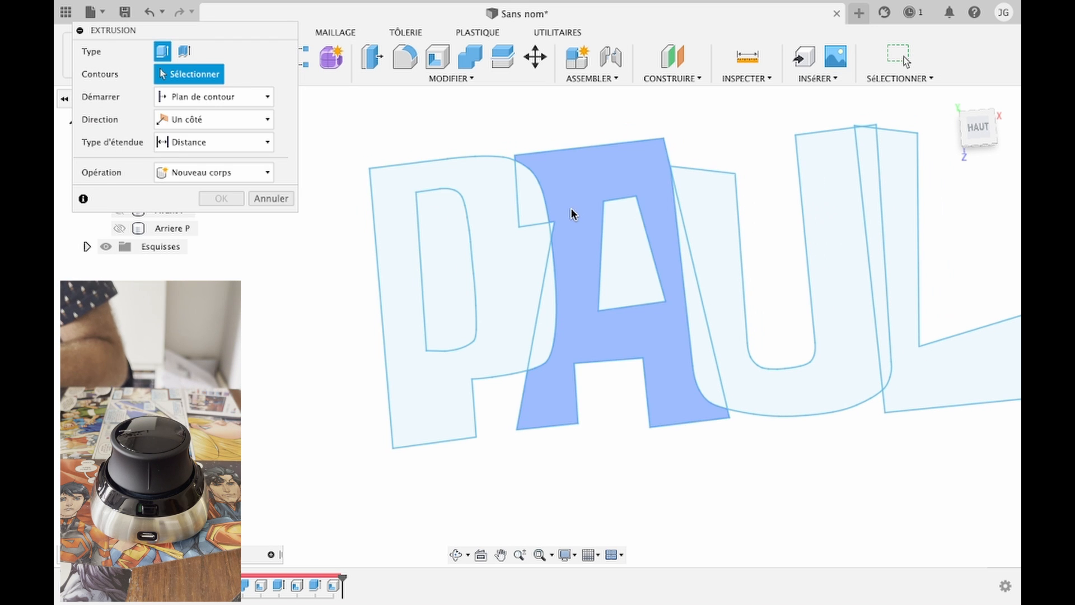
pyautogui.click(572, 215)
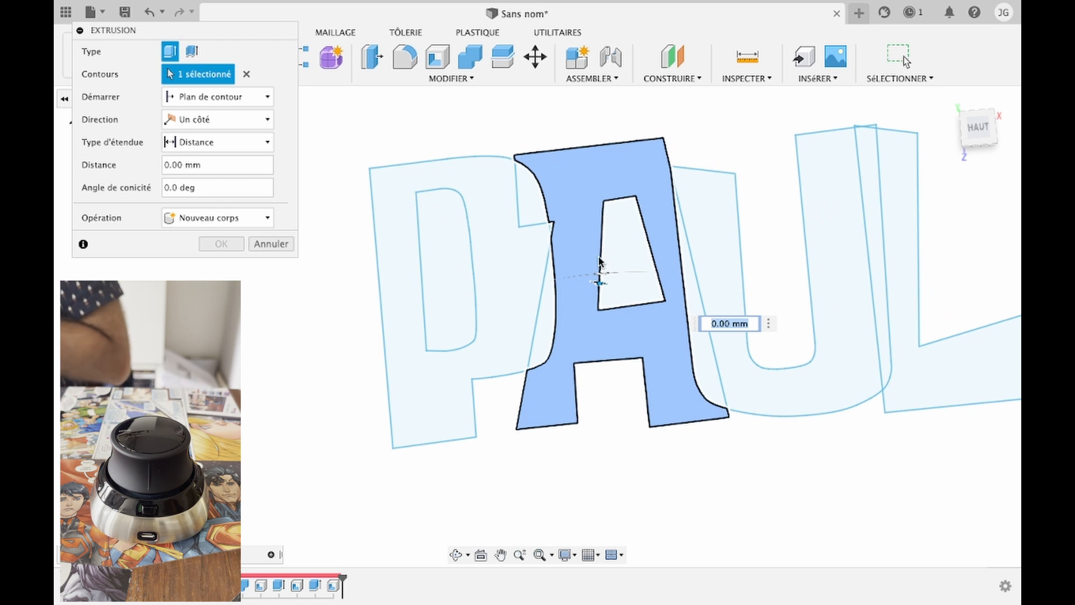
pyautogui.click(689, 274)
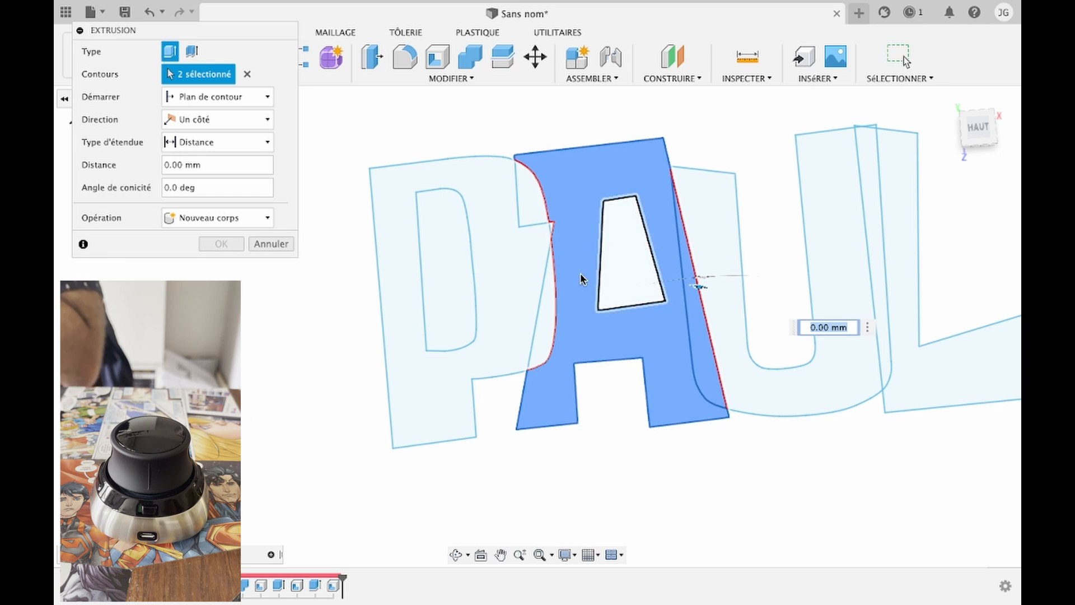
pyautogui.click(551, 228)
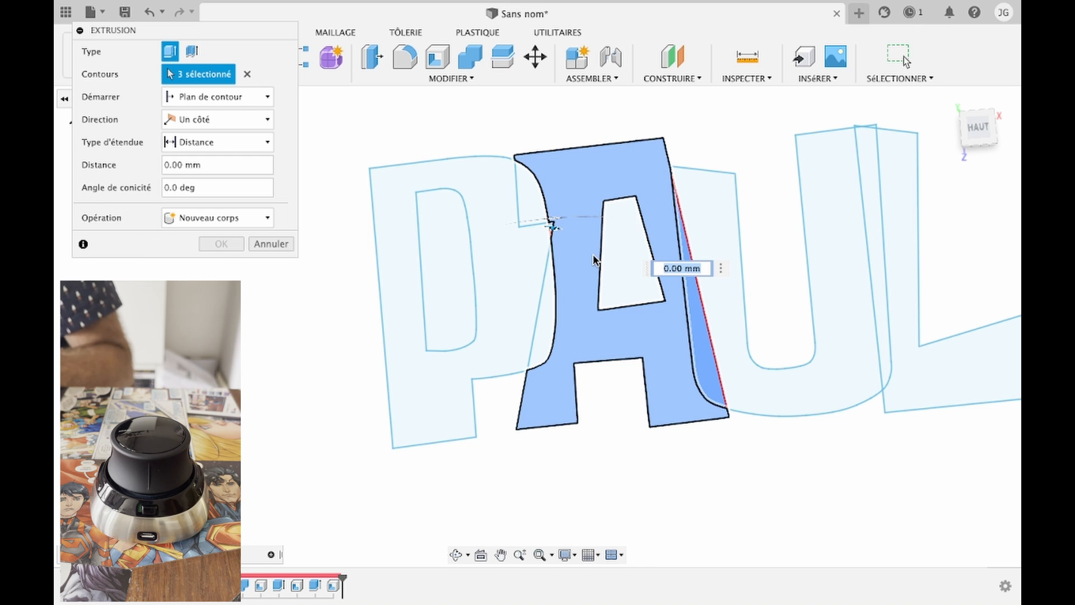
pyautogui.press('Return')
pyautogui.press('Return')
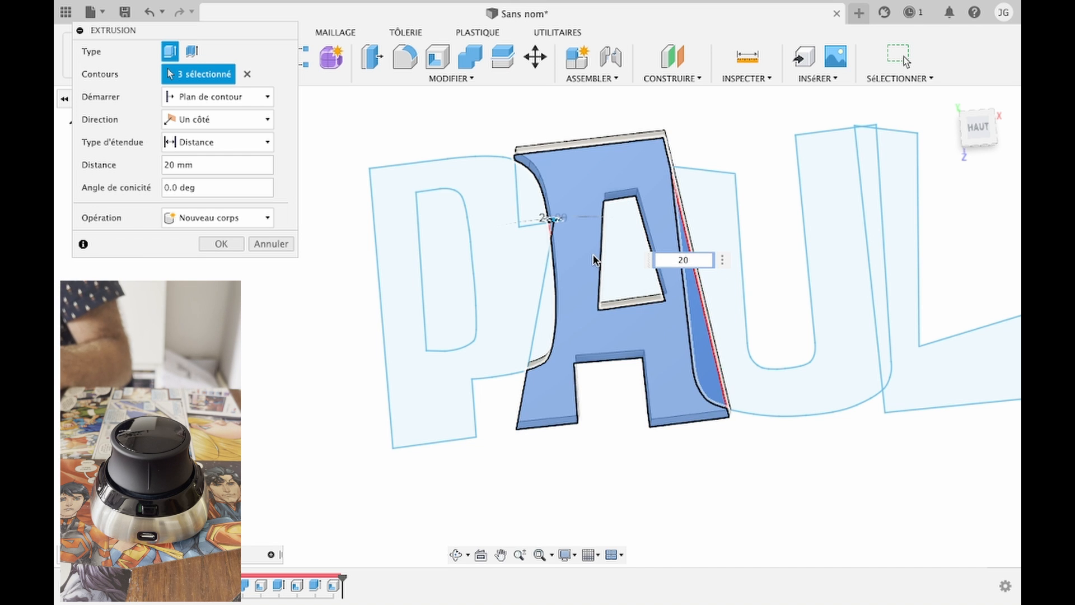
# Step: Shell the A body through its front and back faces with an inside thickness of 1.4 mm
pyautogui.click(443, 58)
pyautogui.click(600, 163)
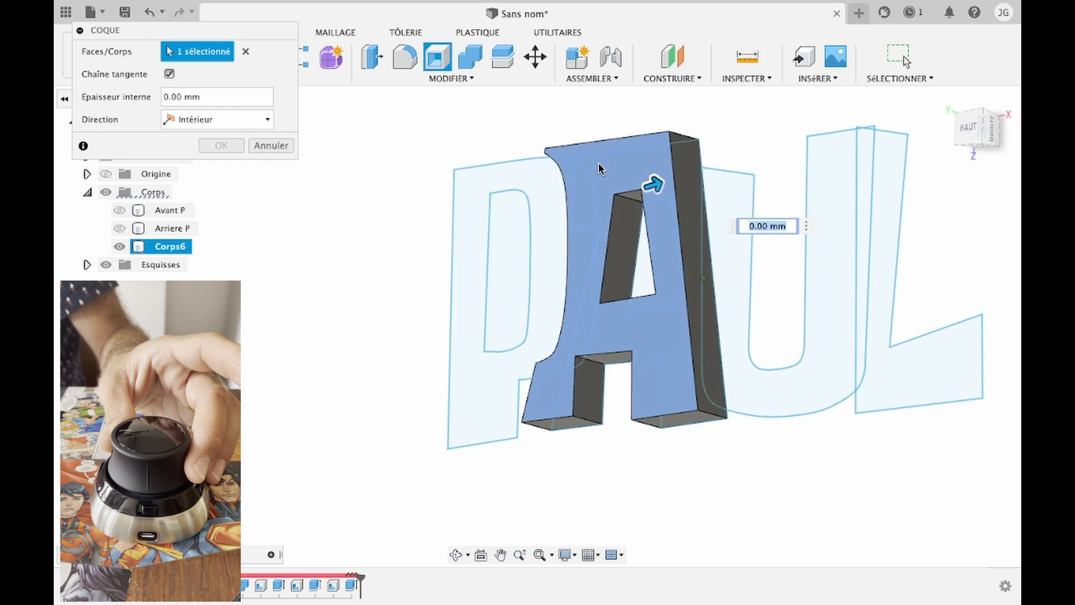
pyautogui.click(792, 183)
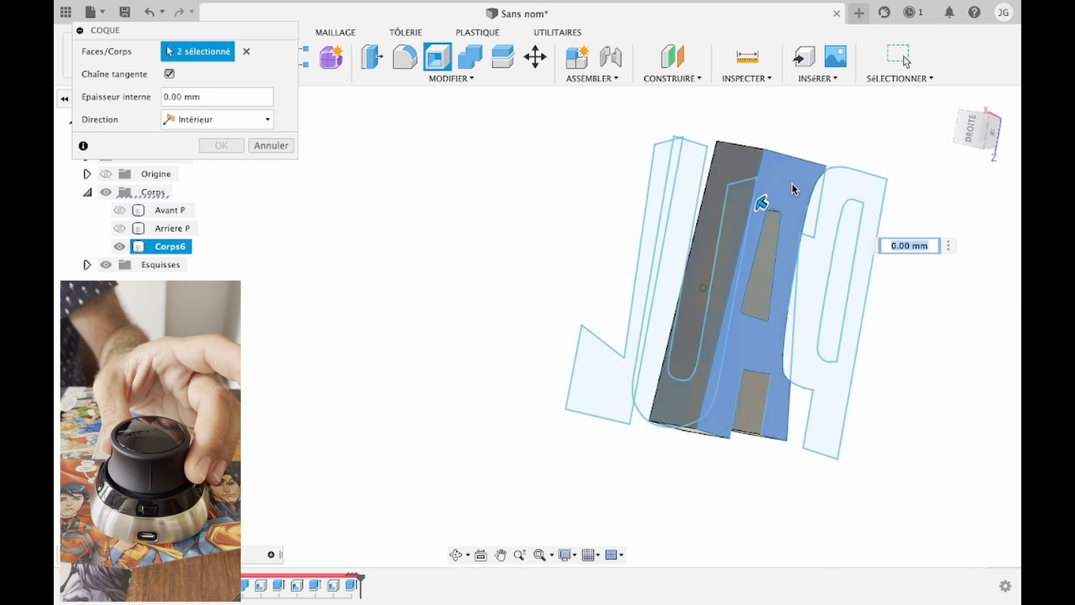
pyautogui.write('1,')
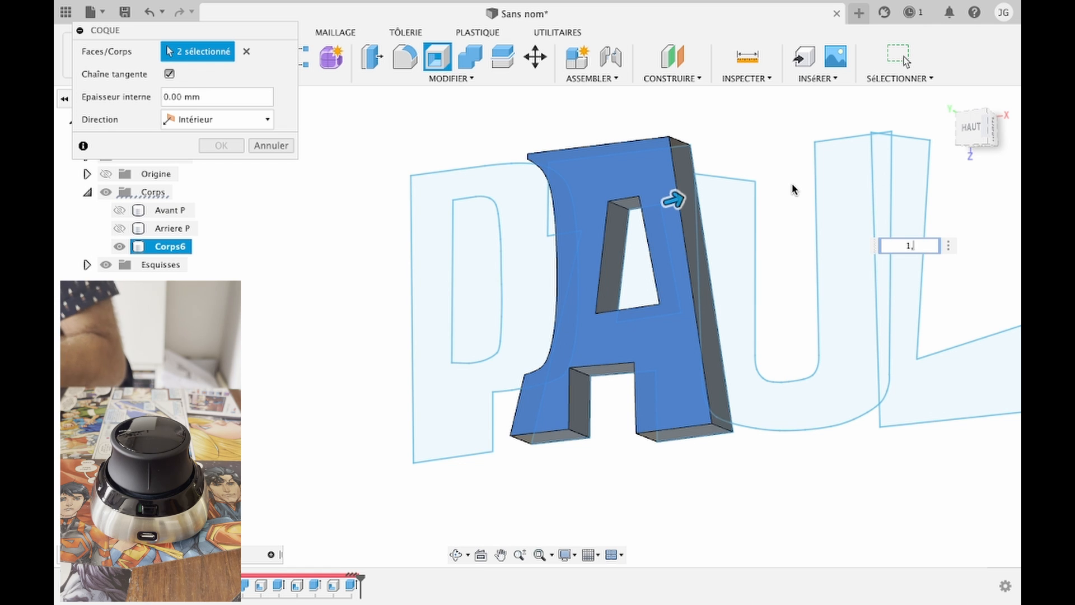
pyautogui.write('4')
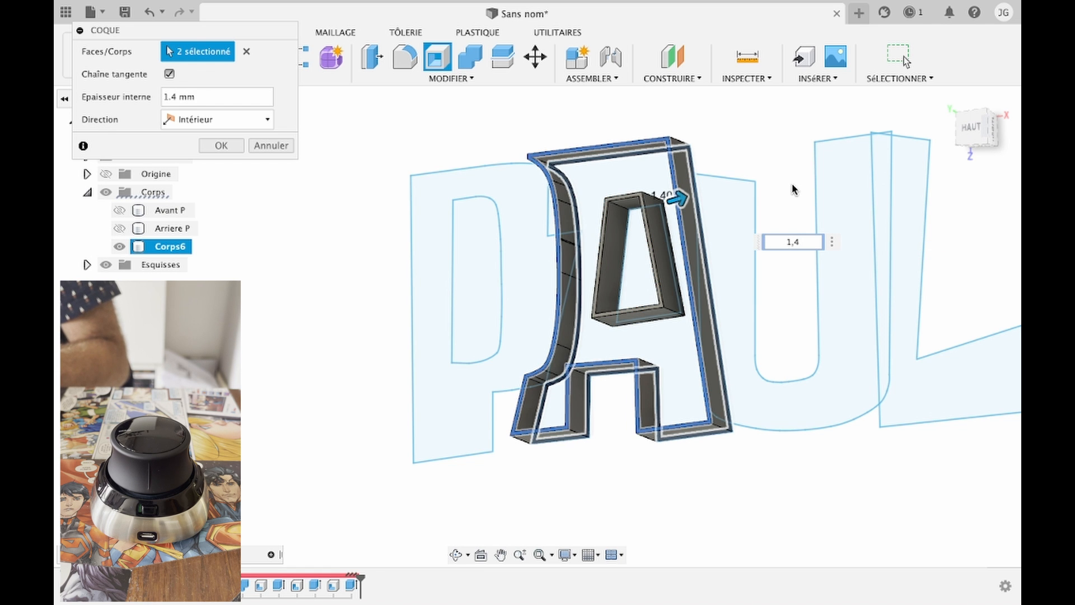
pyautogui.press('Return')
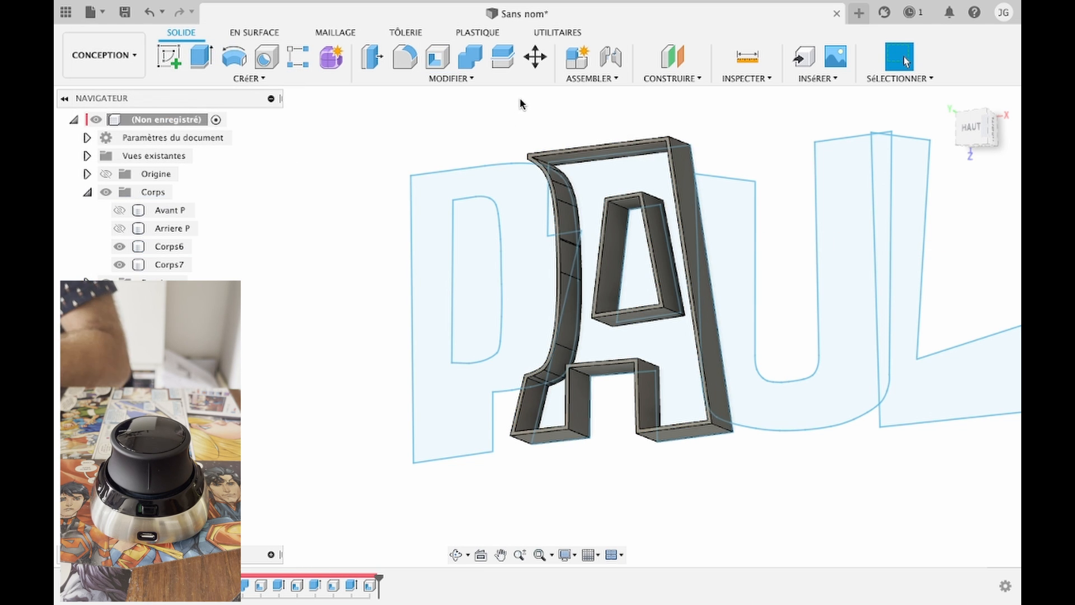
# Step: Extrude the three A regions, including its overlaps with the P and U, by 20 mm as a new body inside the shelled walls
pyautogui.press('e')
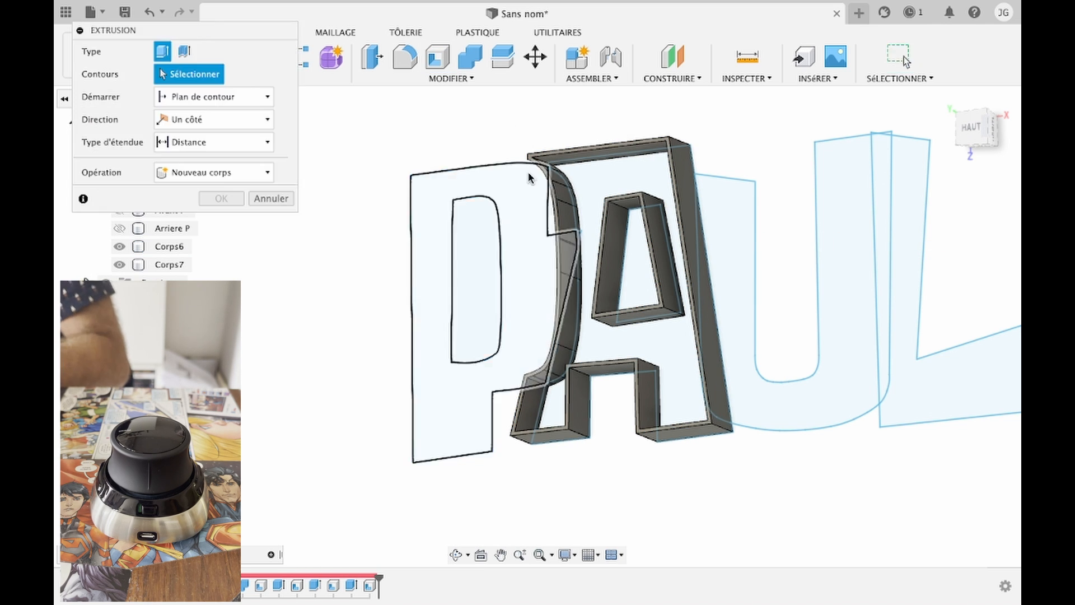
pyautogui.click(578, 236)
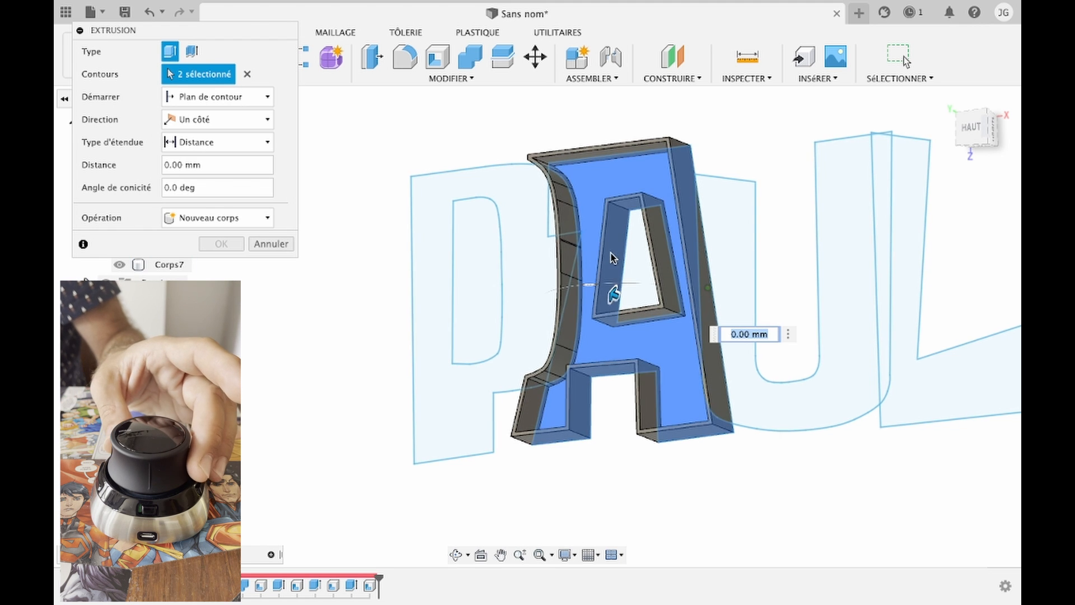
pyautogui.click(699, 372)
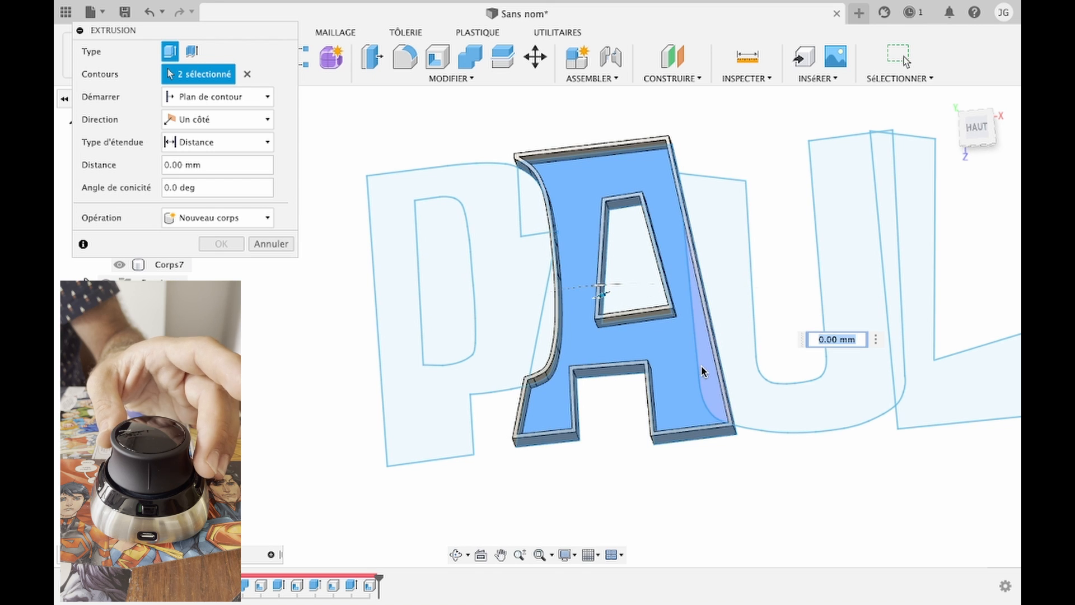
pyautogui.write('20')
pyautogui.press('Return')
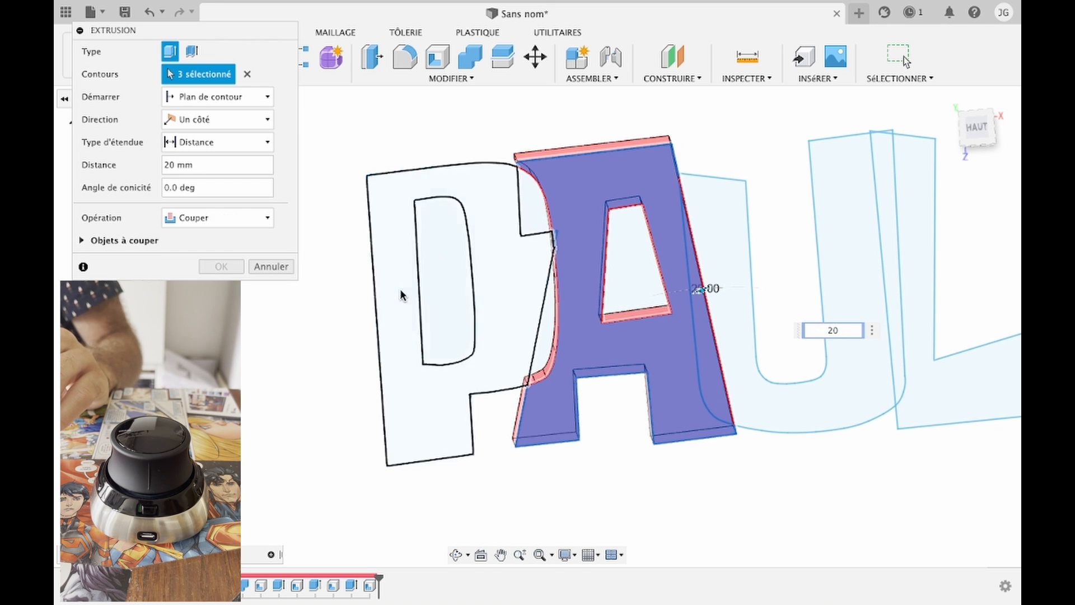
pyautogui.click(264, 217)
pyautogui.click(257, 286)
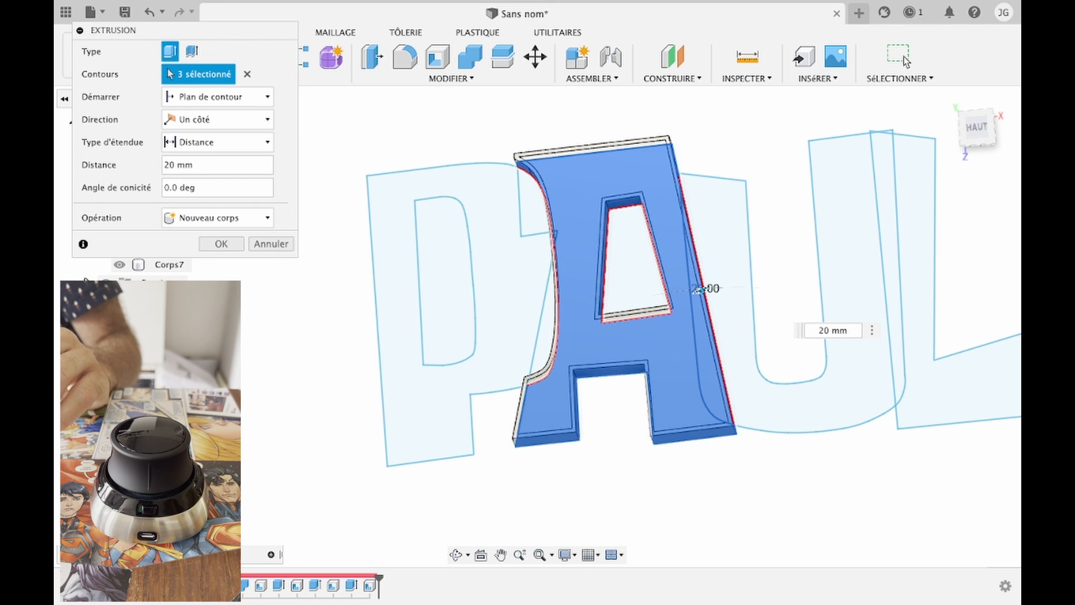
pyautogui.click(221, 244)
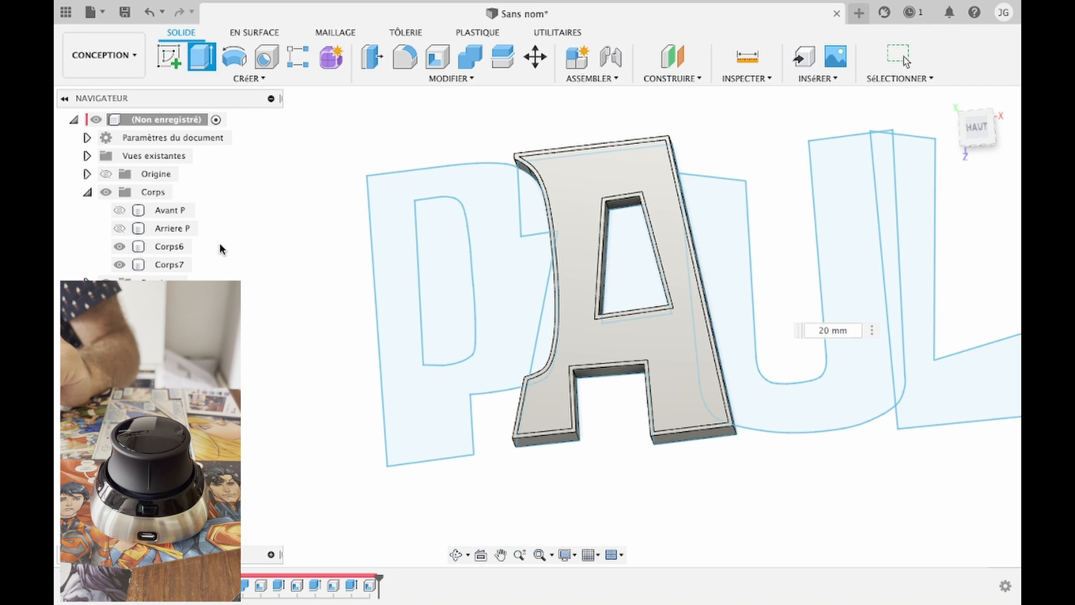
pyautogui.click(439, 57)
pyautogui.click(572, 150)
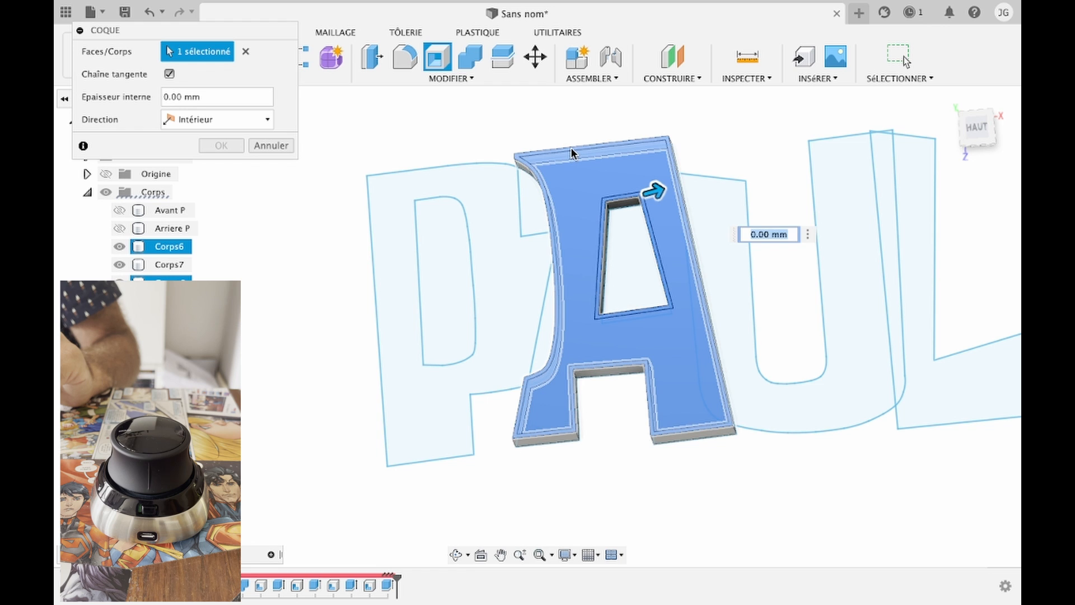
pyautogui.click(610, 204)
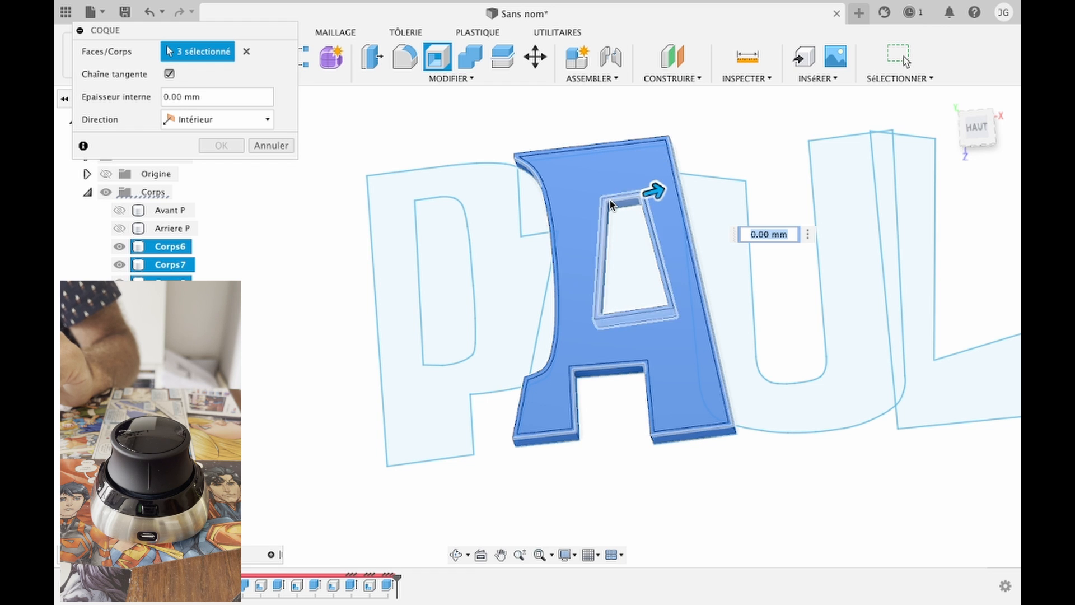
pyautogui.click(247, 51)
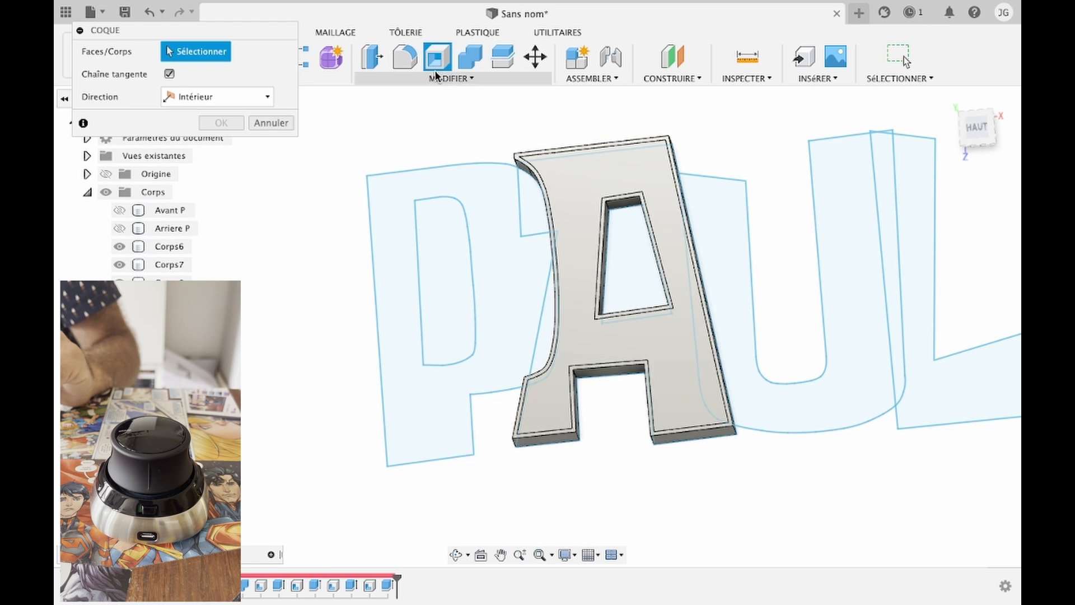
pyautogui.click(264, 123)
# Step: Combine with Cut to subtract the two shelled wall bodies from the solid A, without keeping the tools
pyautogui.click(462, 62)
pyautogui.click(553, 166)
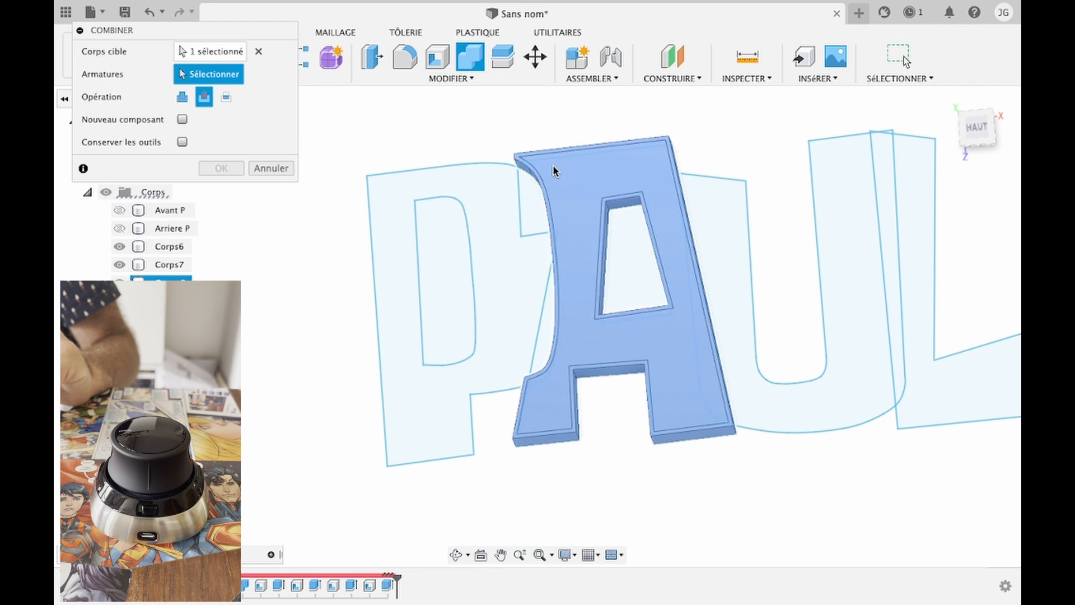
pyautogui.click(556, 167)
pyautogui.click(604, 218)
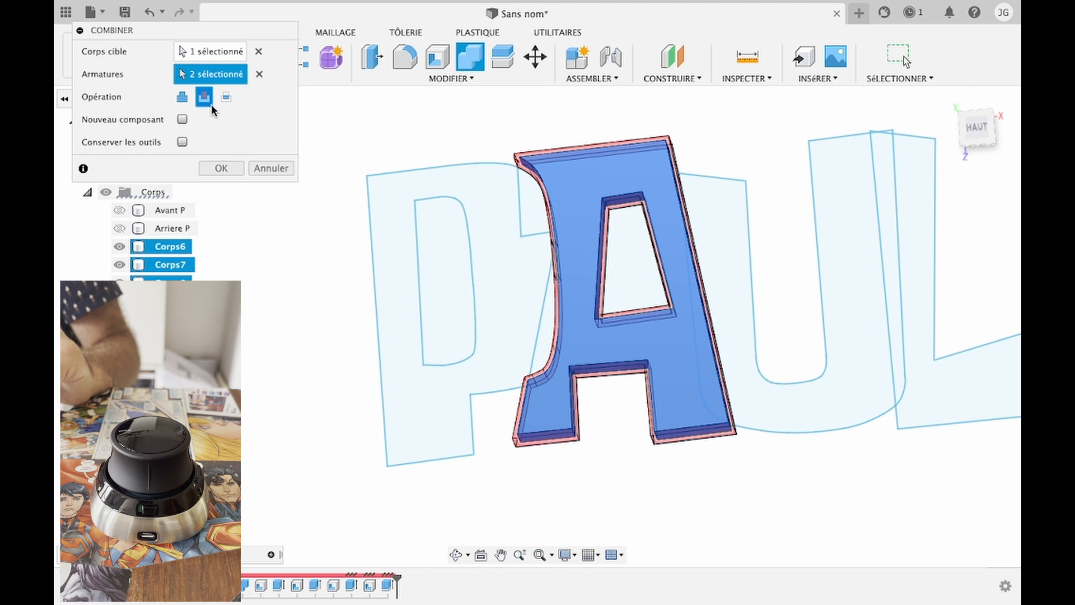
pyautogui.click(214, 169)
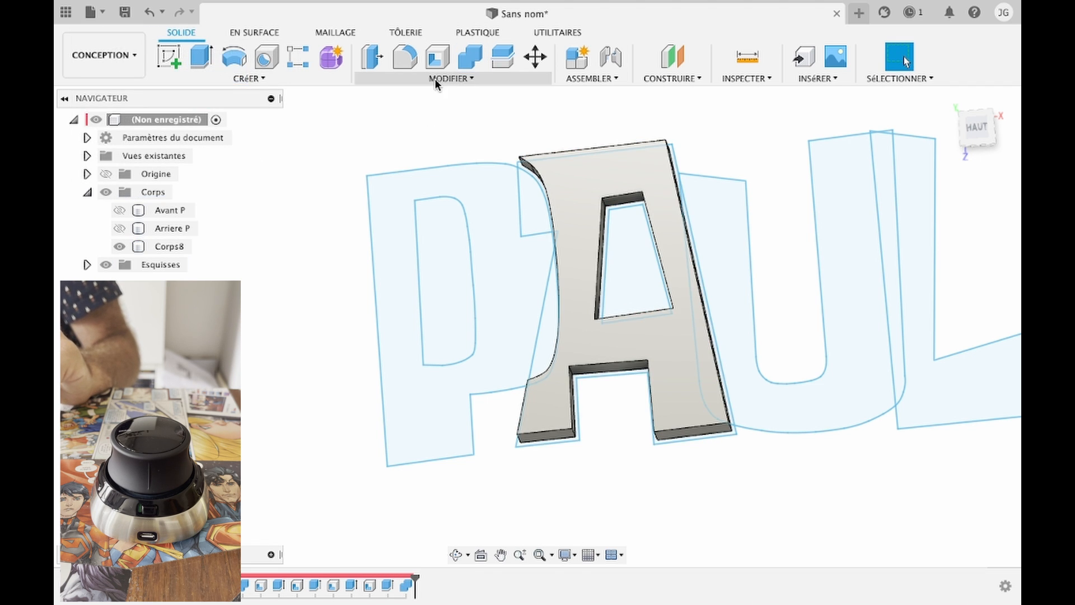
# Step: Shell the reduced A body through its front face with an inside thickness of 0.8 mm
pyautogui.click(439, 61)
pyautogui.click(567, 189)
pyautogui.write('0,8')
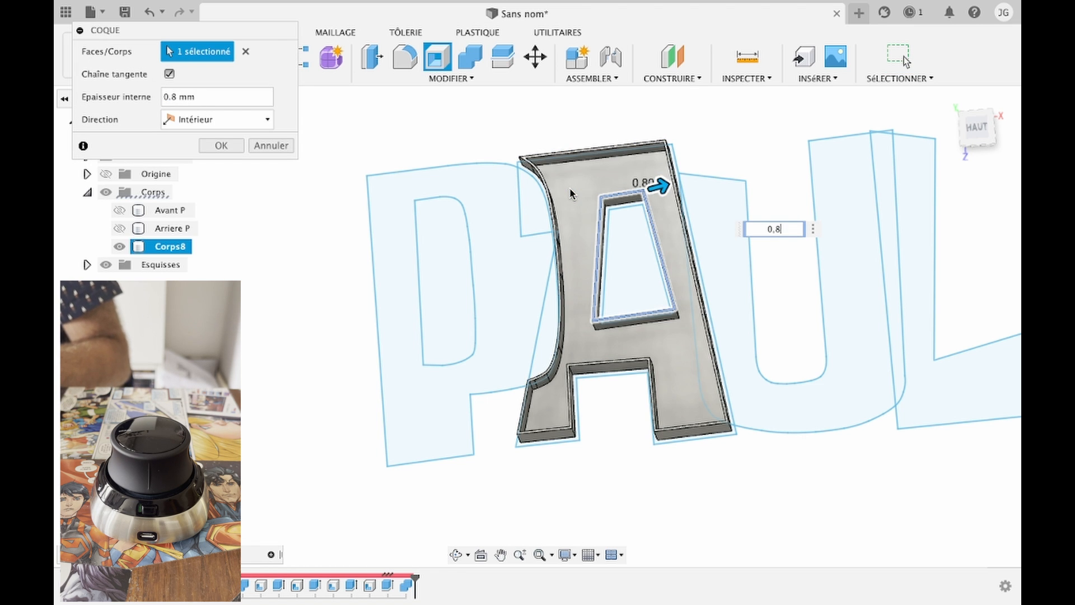
pyautogui.press('Return')
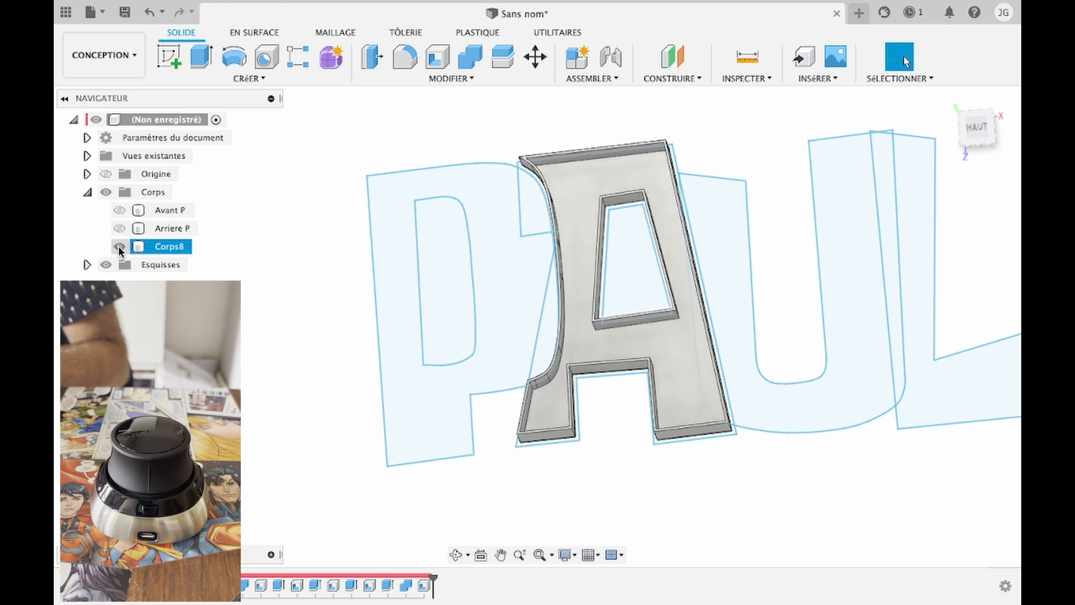
# Step: Rename the shelled front A body as "Avant A" and hide it
pyautogui.doubleClick(165, 246)
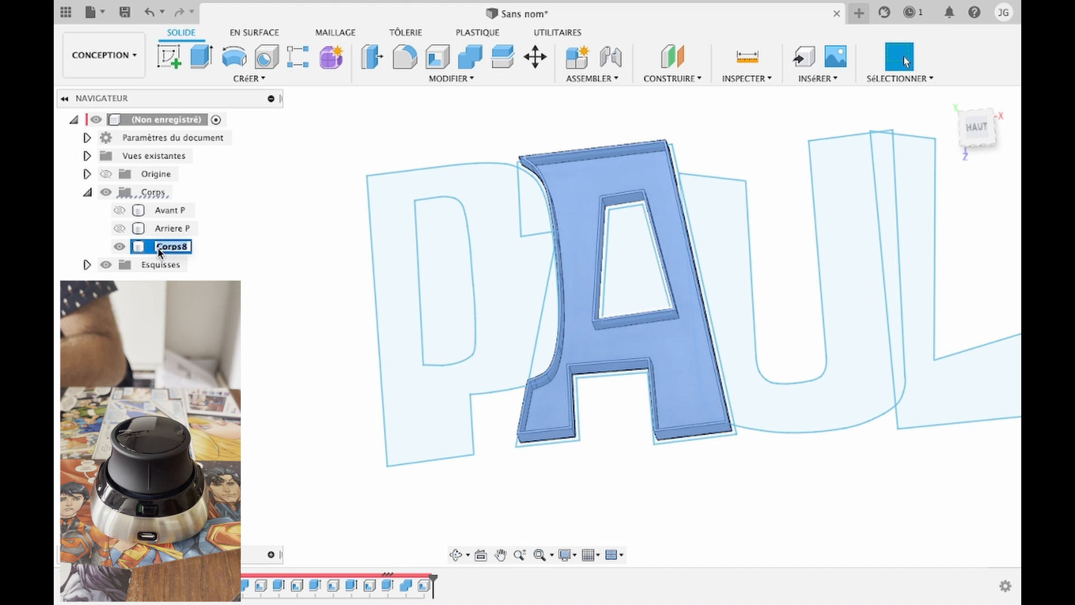
pyautogui.write('Avant de')
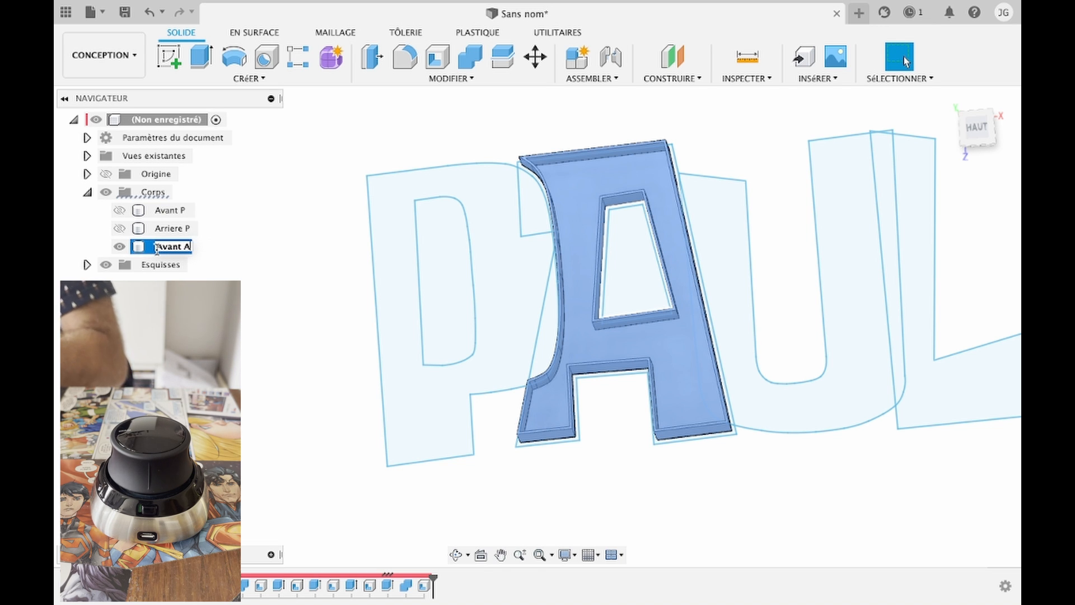
pyautogui.click(119, 246)
# Step: Extrude the A's three sketch regions again by 20 mm as a new body for the rear part
pyautogui.press('e')
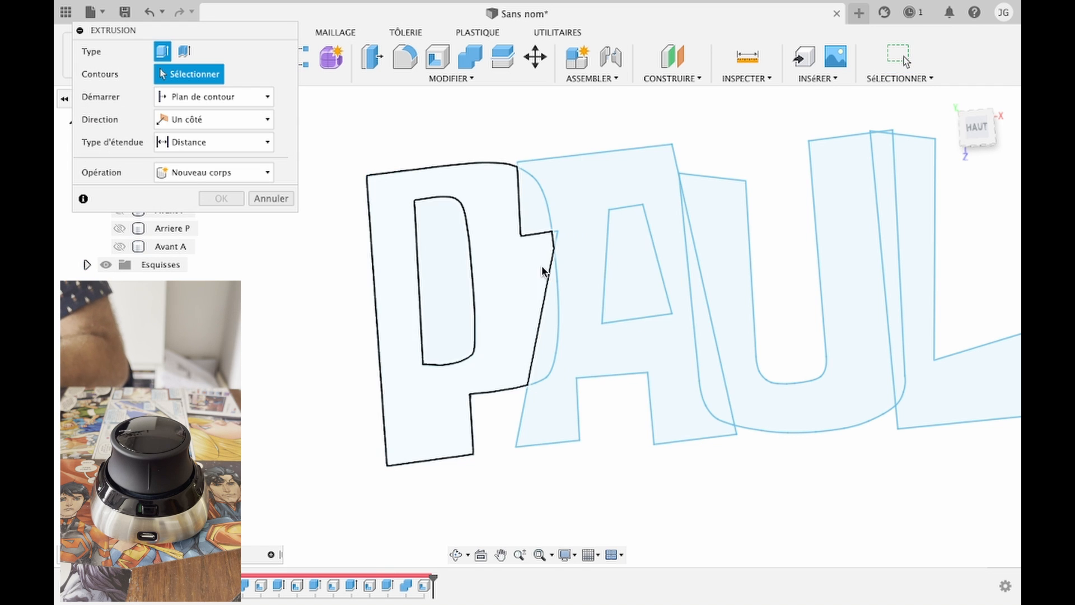
pyautogui.click(553, 234)
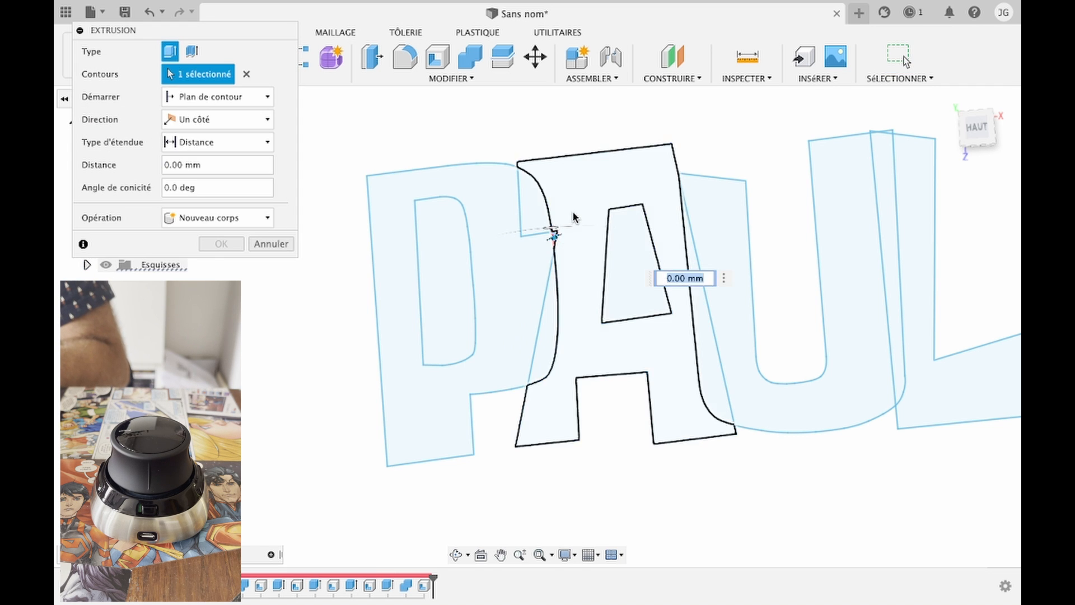
pyautogui.click(572, 215)
pyautogui.click(708, 355)
pyautogui.write('20')
pyautogui.press('Return')
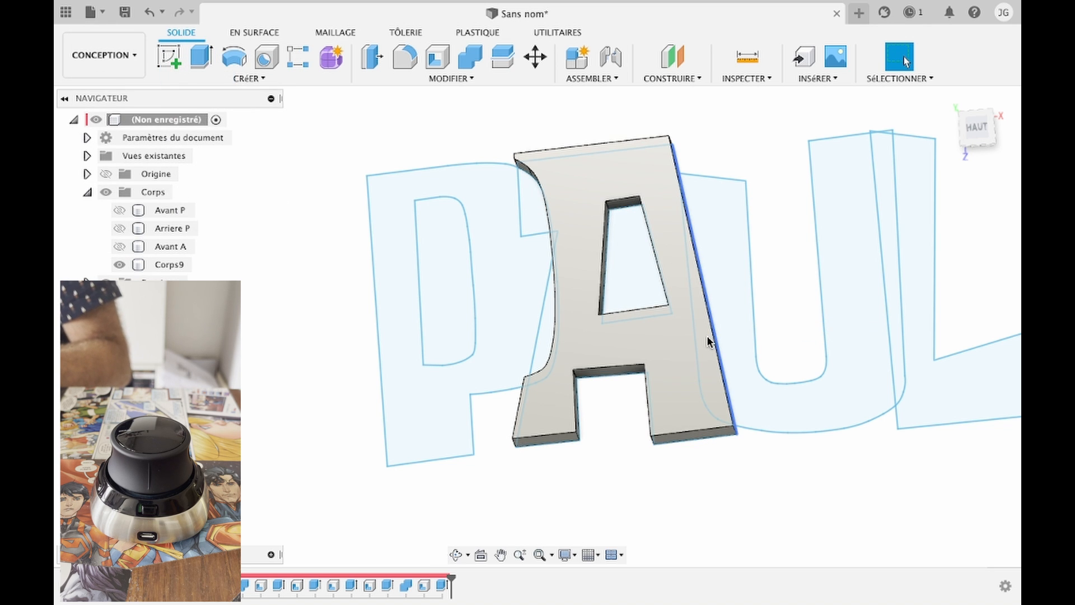
# Step: Shell the new A body through its front and back faces with an inside thickness of 1.2 mm
pyautogui.click(446, 58)
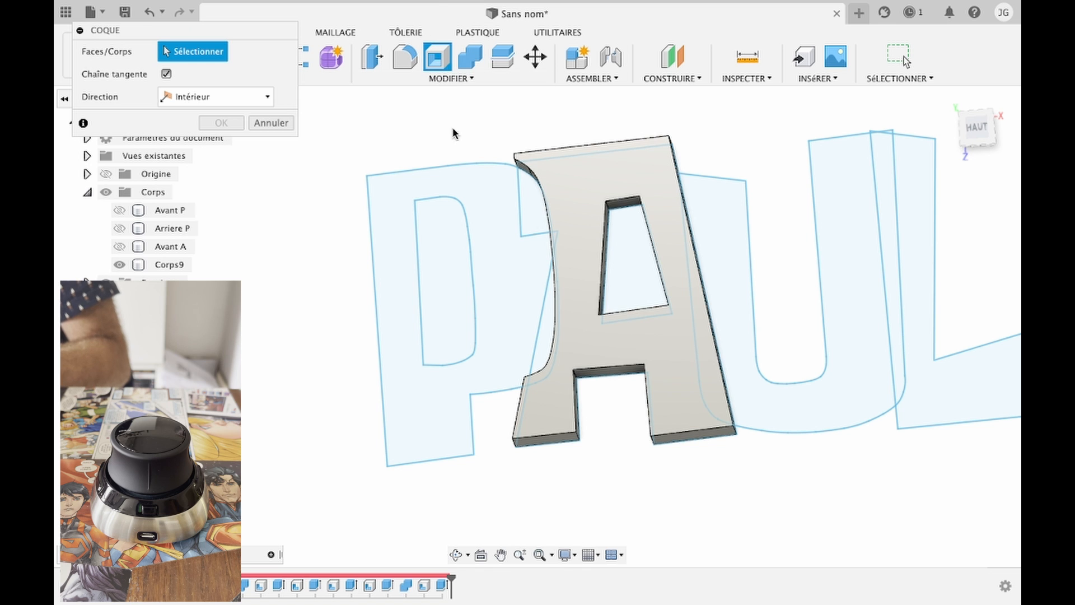
pyautogui.click(585, 235)
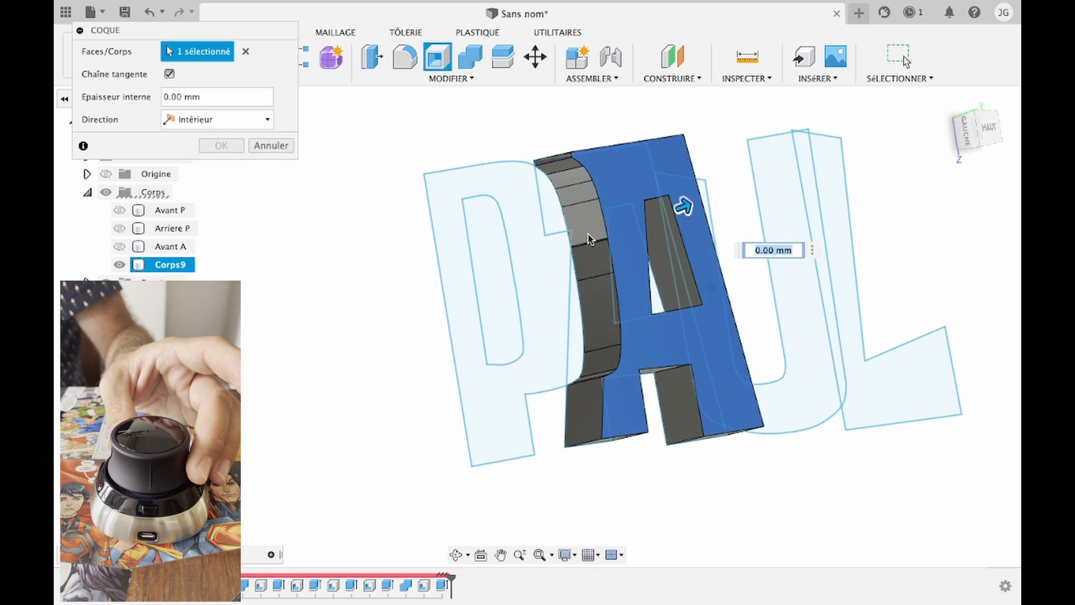
pyautogui.click(835, 199)
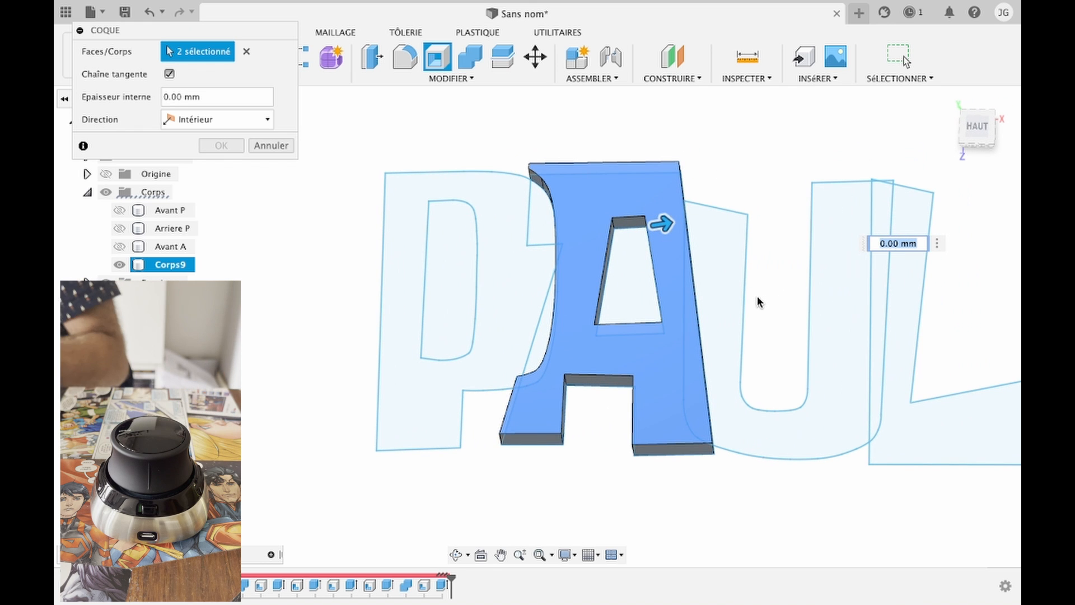
pyautogui.write('1,2')
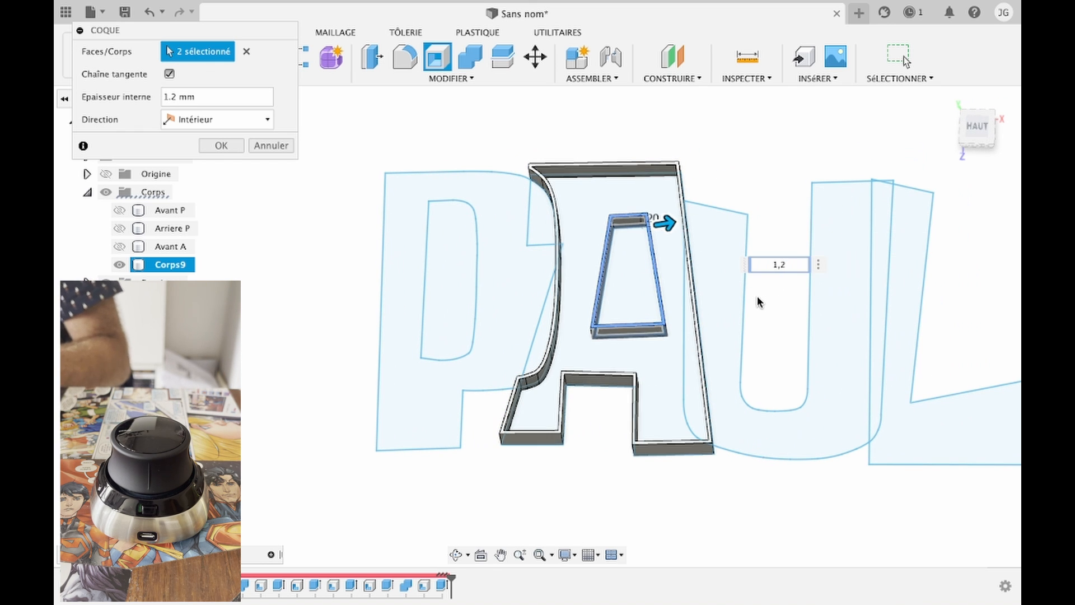
pyautogui.press('Return')
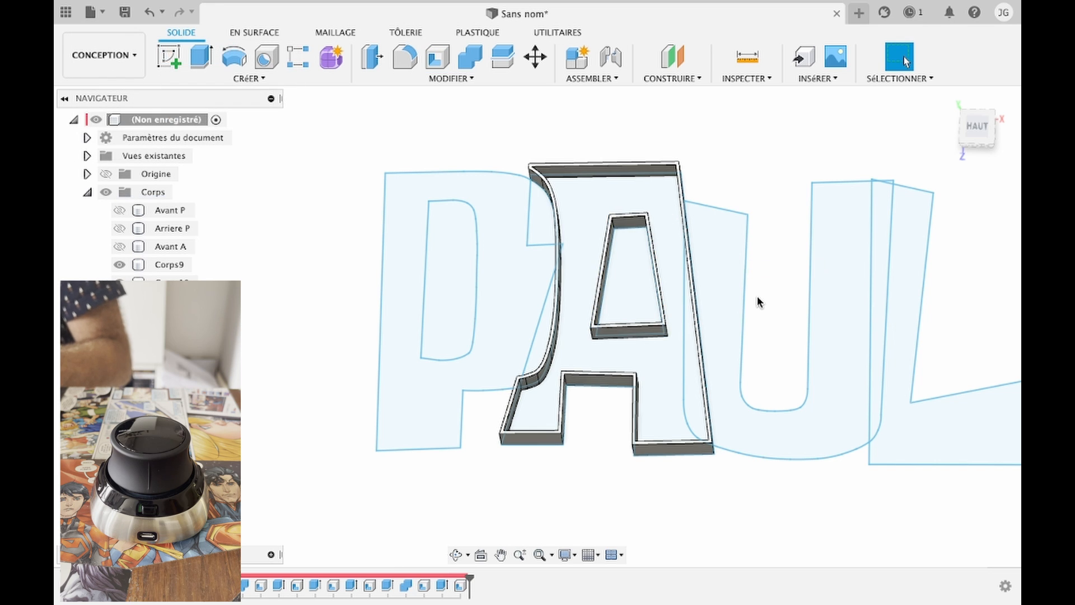
# Step: Extrude the three A regions by -50 mm, joining them to the 1.2 mm walls
pyautogui.press('e')
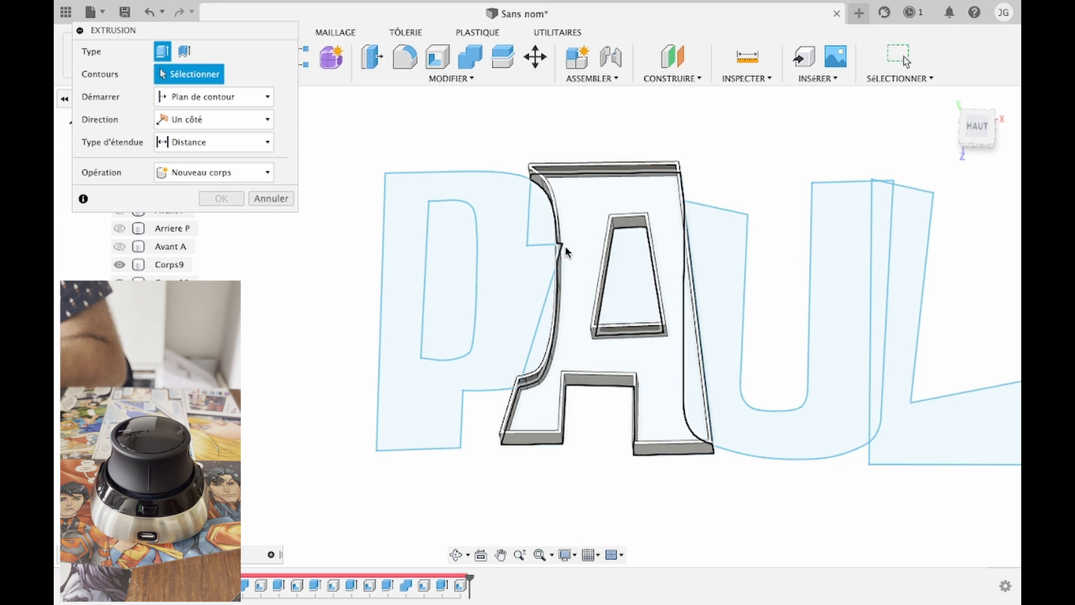
pyautogui.click(569, 235)
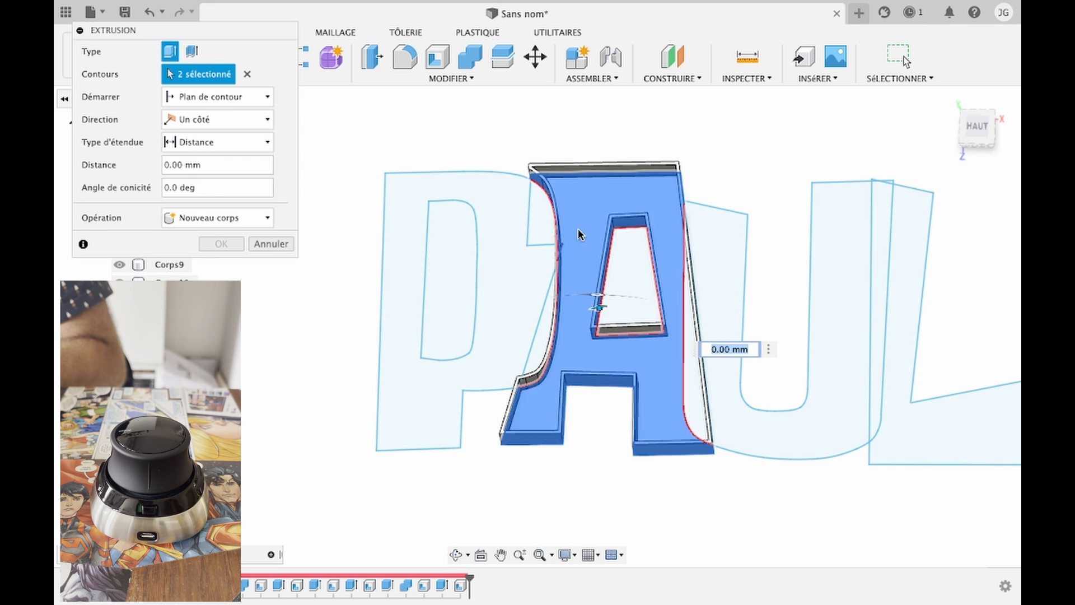
pyautogui.click(697, 404)
pyautogui.write('-50')
pyautogui.press('Return')
# Step: Shell the rear A body through its recessed inner front face with an inside thickness of 1 mm
pyautogui.click(437, 57)
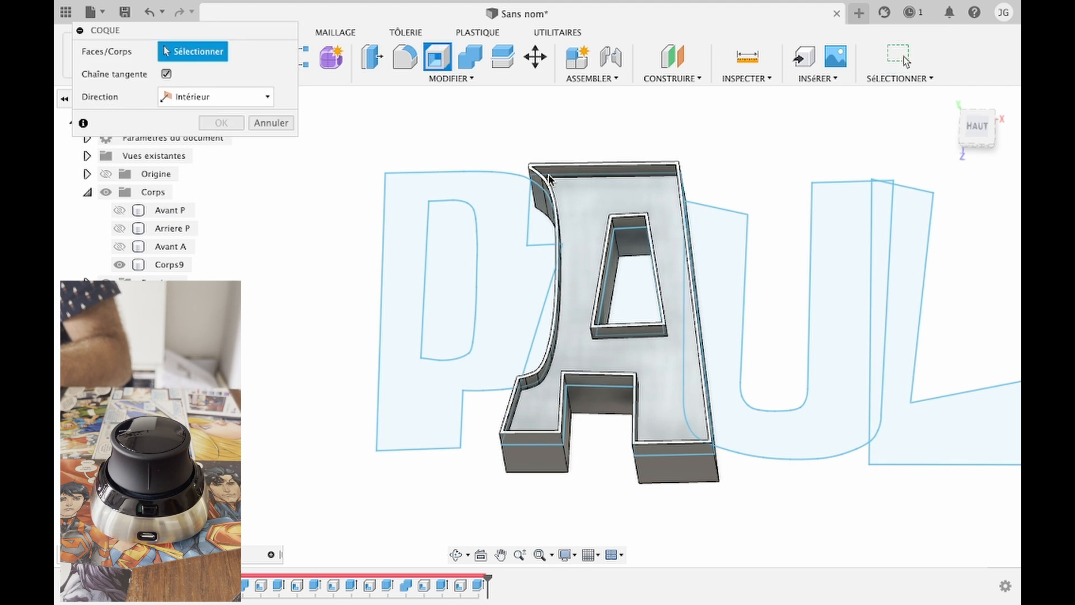
pyautogui.click(594, 209)
pyautogui.write('2')
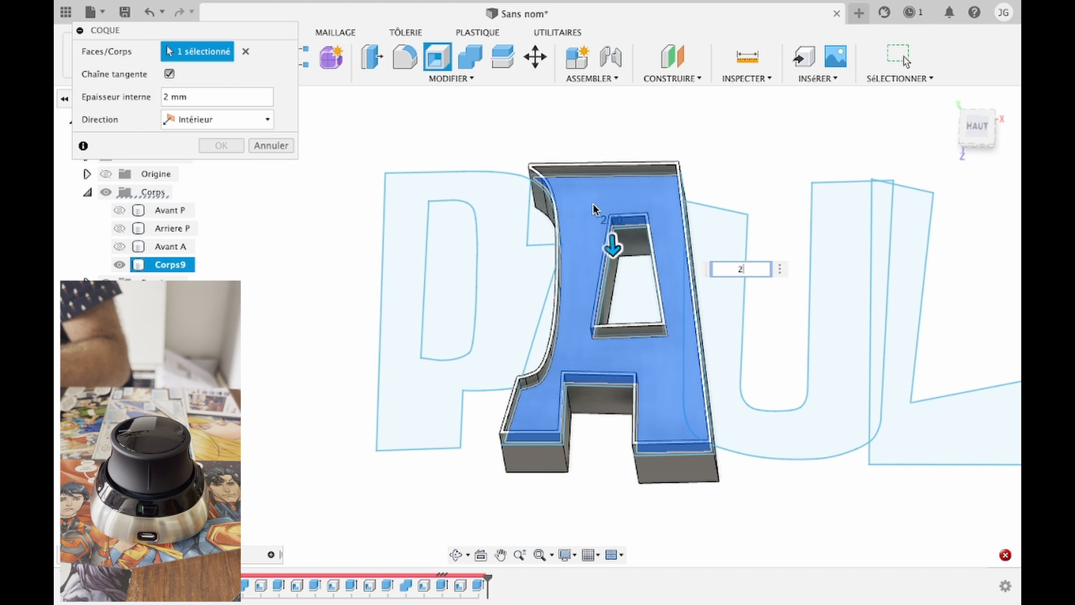
pyautogui.write('1,5')
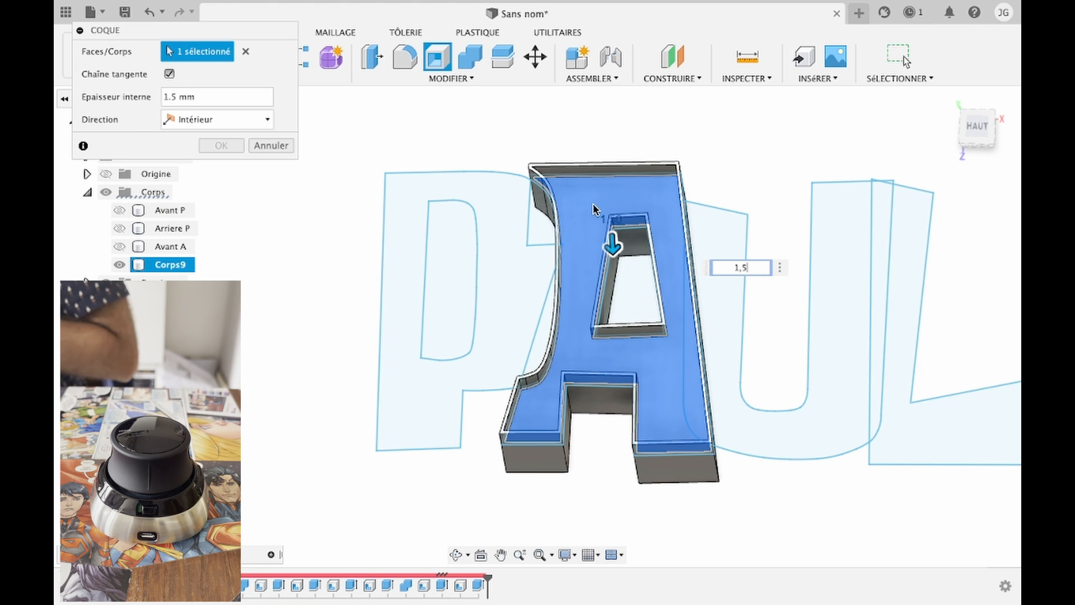
pyautogui.press('BackSpace')
pyautogui.press('BackSpace')
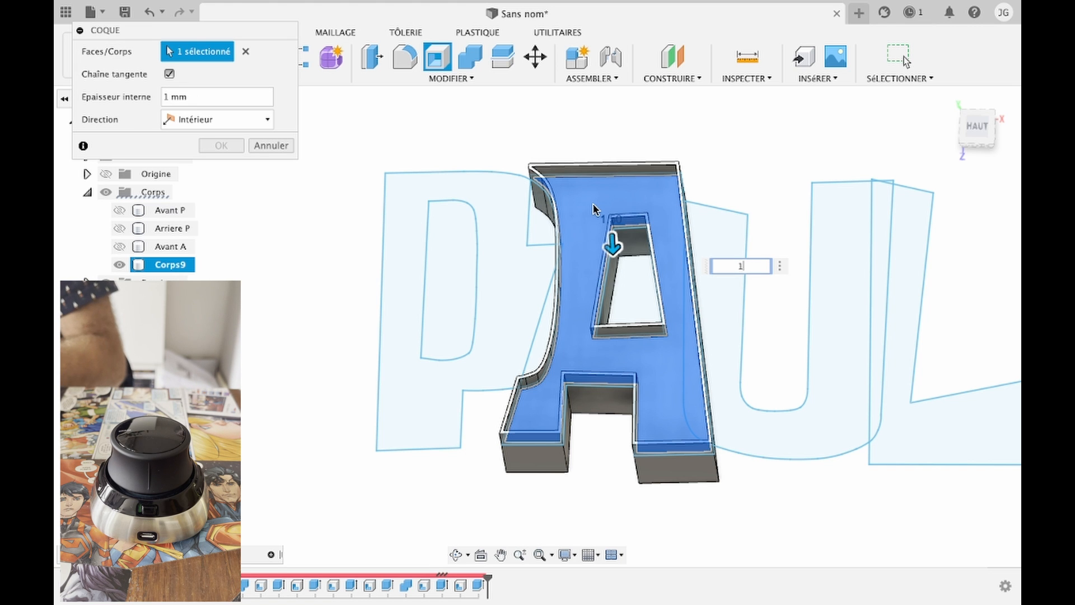
pyautogui.write('1')
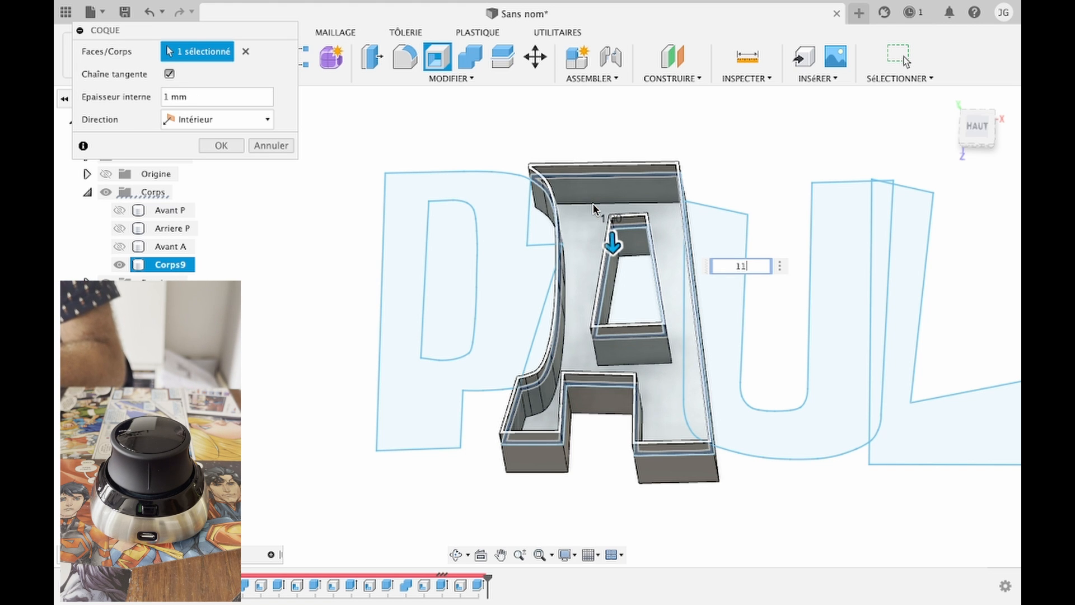
pyautogui.press('BackSpace')
pyautogui.press('Return')
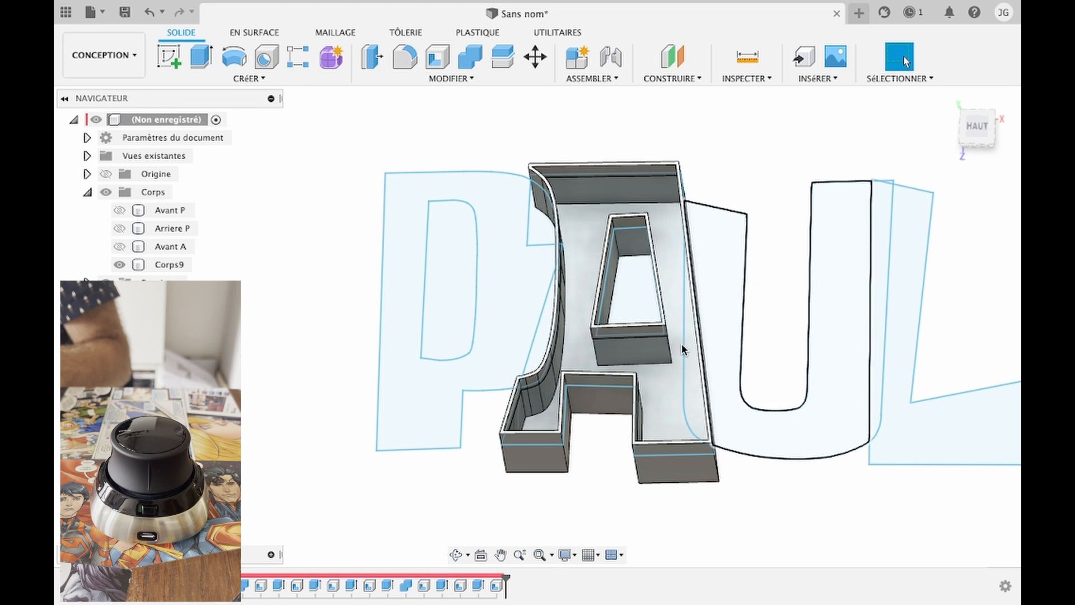
# Step: Rename the rear A body as "Arriere A"
pyautogui.click(728, 276)
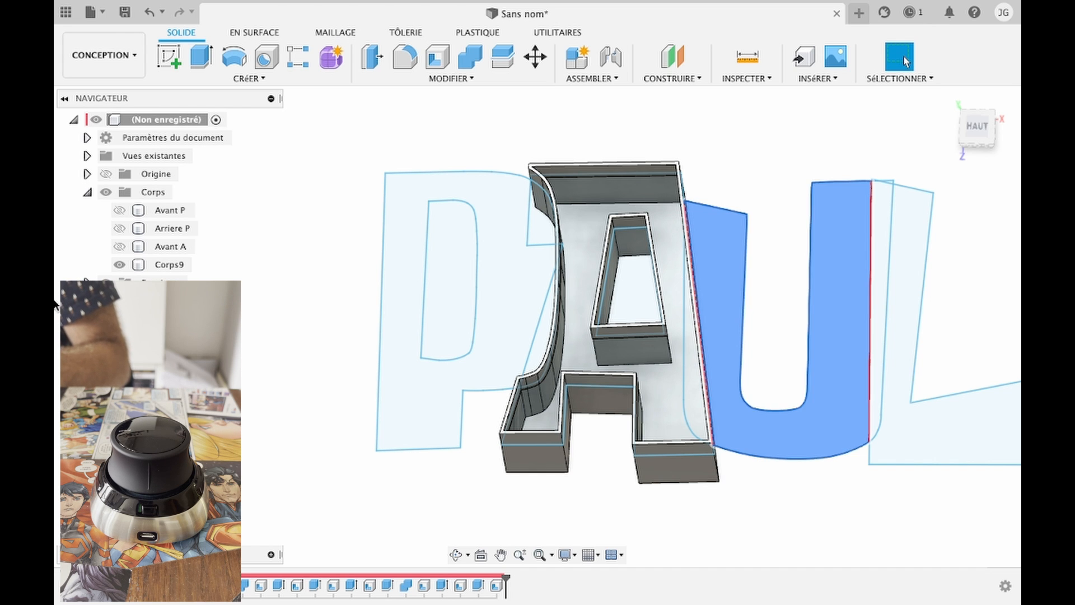
pyautogui.click(184, 265)
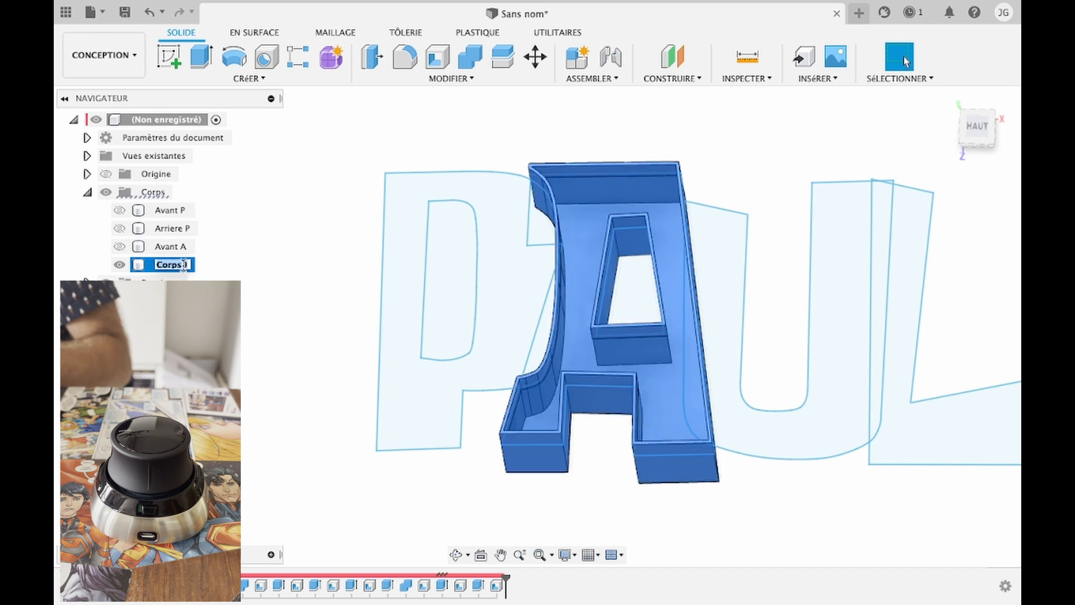
pyautogui.write('Arriere A')
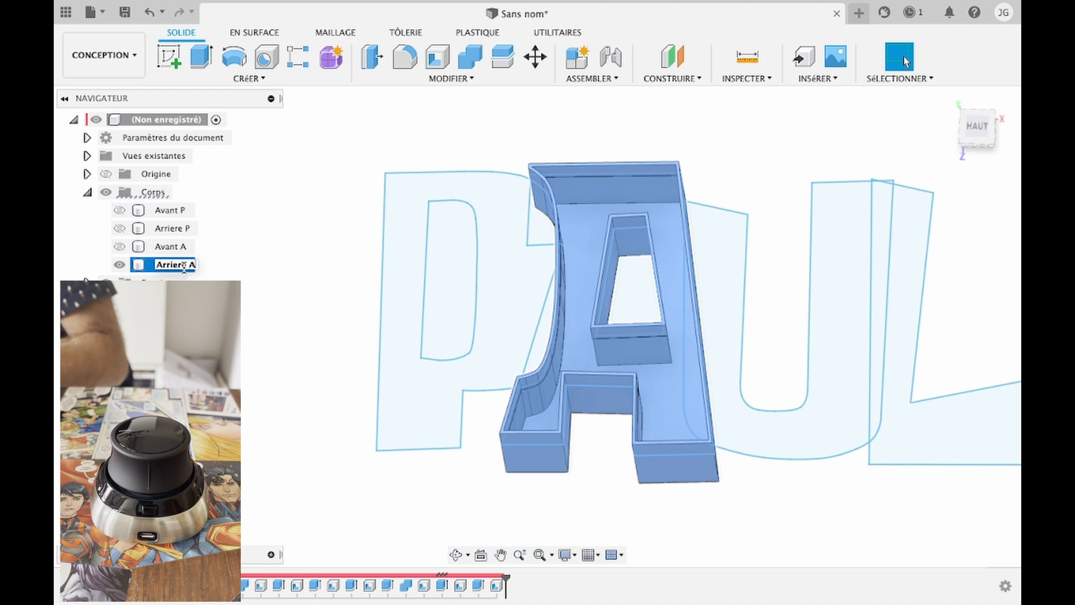
# Step: Finish naming the rear A body and hide it, leaving the letter sketch unselected
pyautogui.press('Return')
pyautogui.click(119, 265)
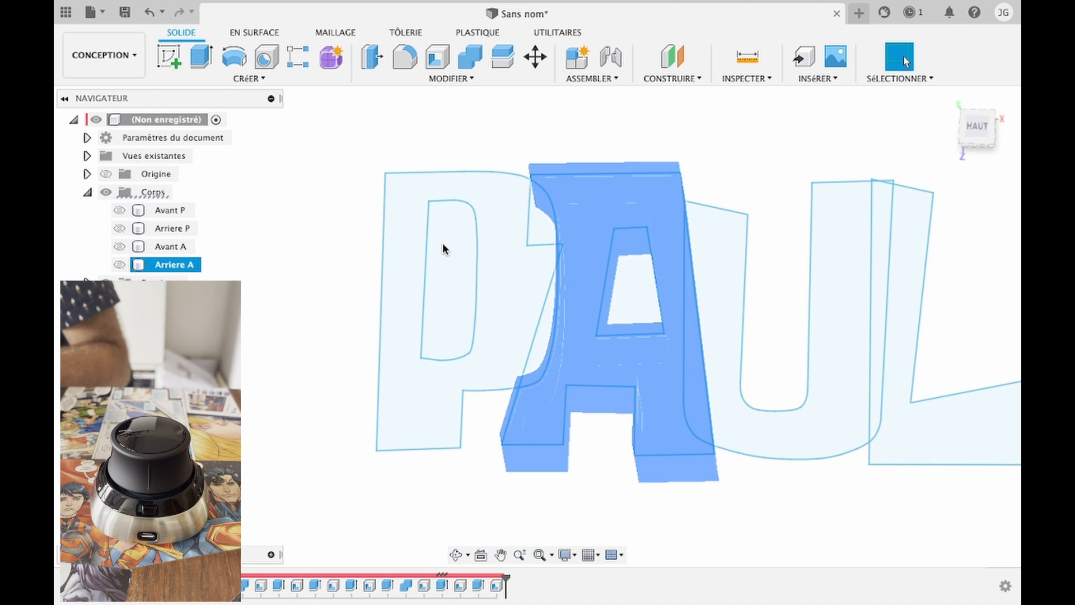
pyautogui.click(724, 301)
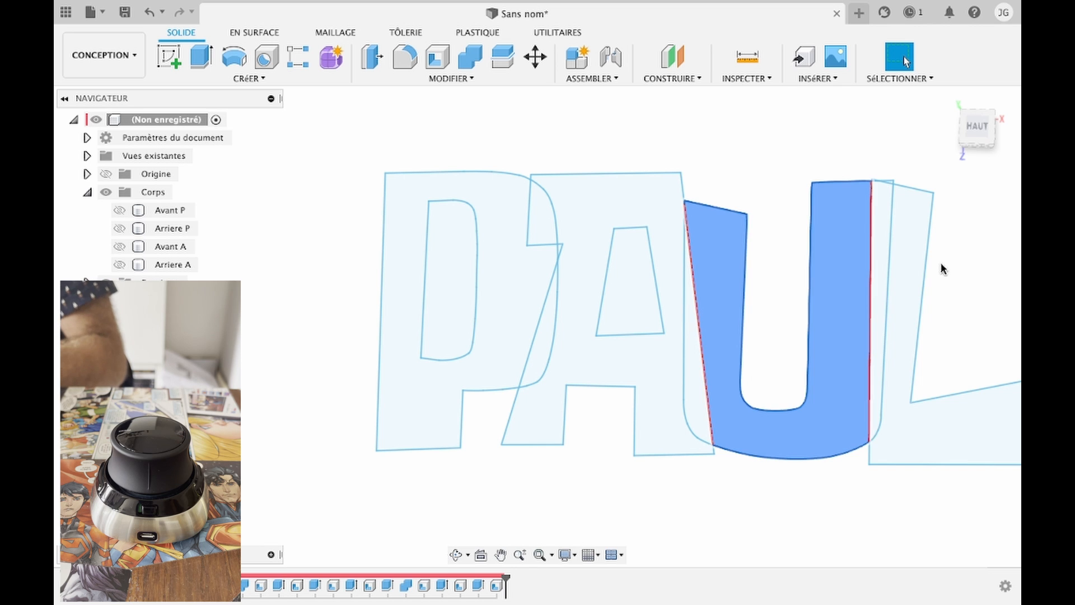
pyautogui.press('Escape')
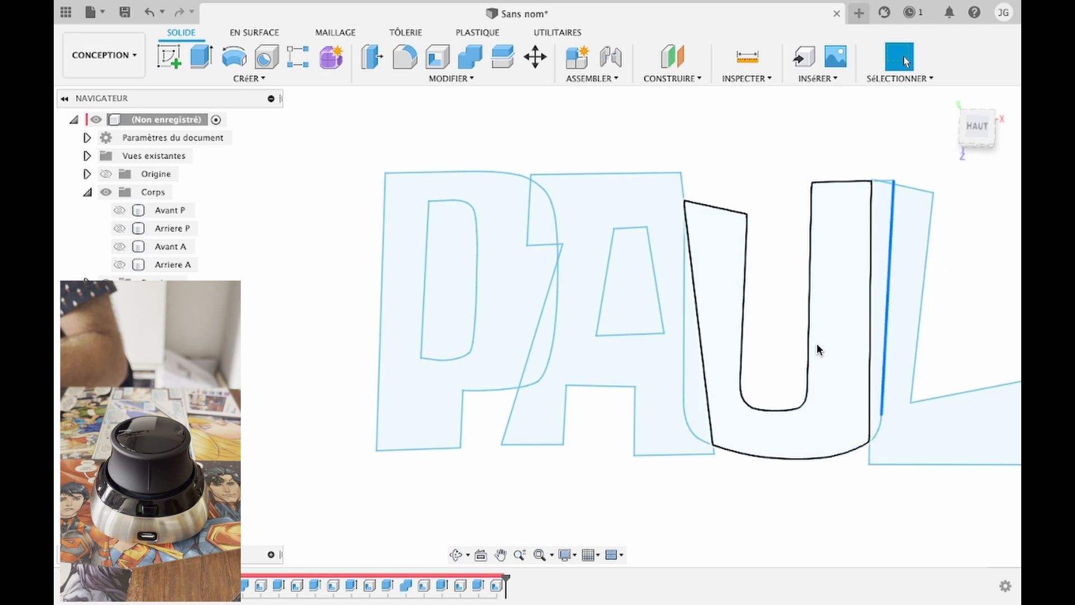
# Step: Extrude the two sketch regions forming the full U, including its overlap with the L, 20 mm as a new body
pyautogui.press('e')
pyautogui.click(840, 312)
pyautogui.click(879, 283)
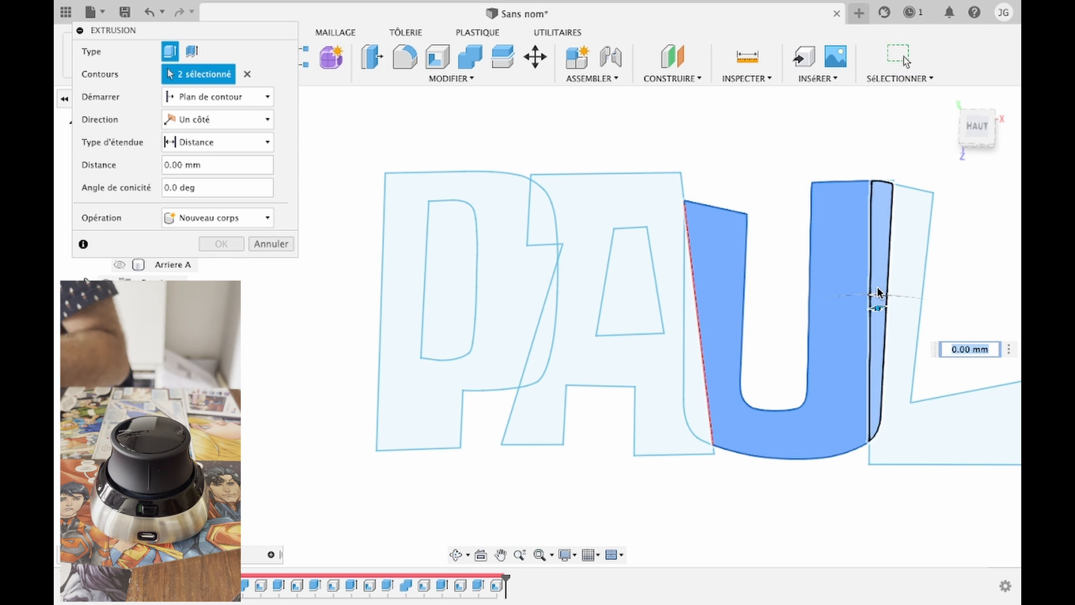
pyautogui.write('15')
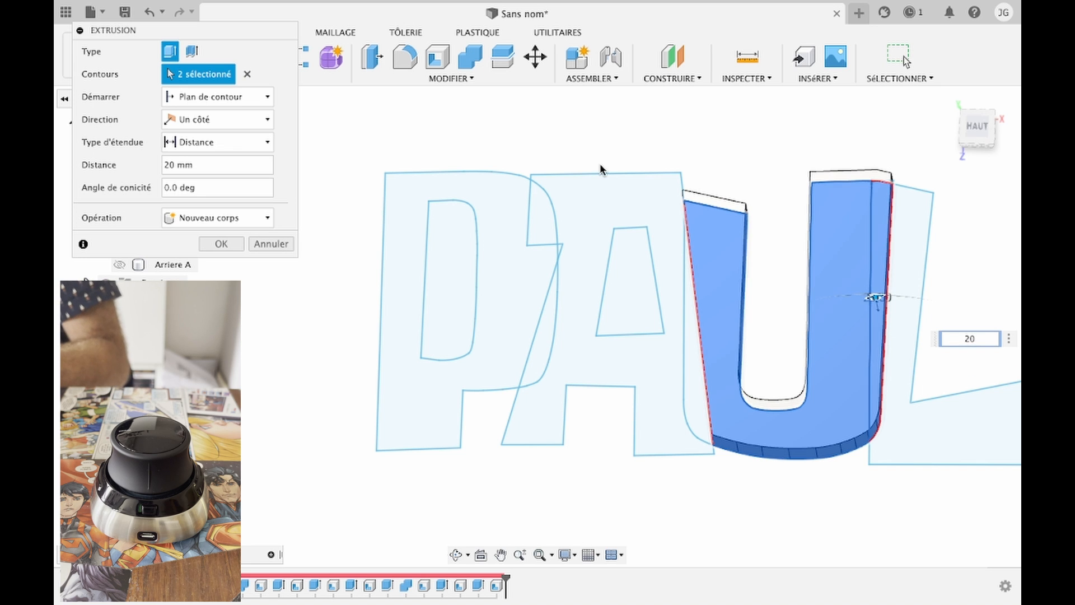
pyautogui.press('Return')
# Step: Shell the U body through its front and back faces with an inside thickness of 1.4 mm
pyautogui.click(438, 58)
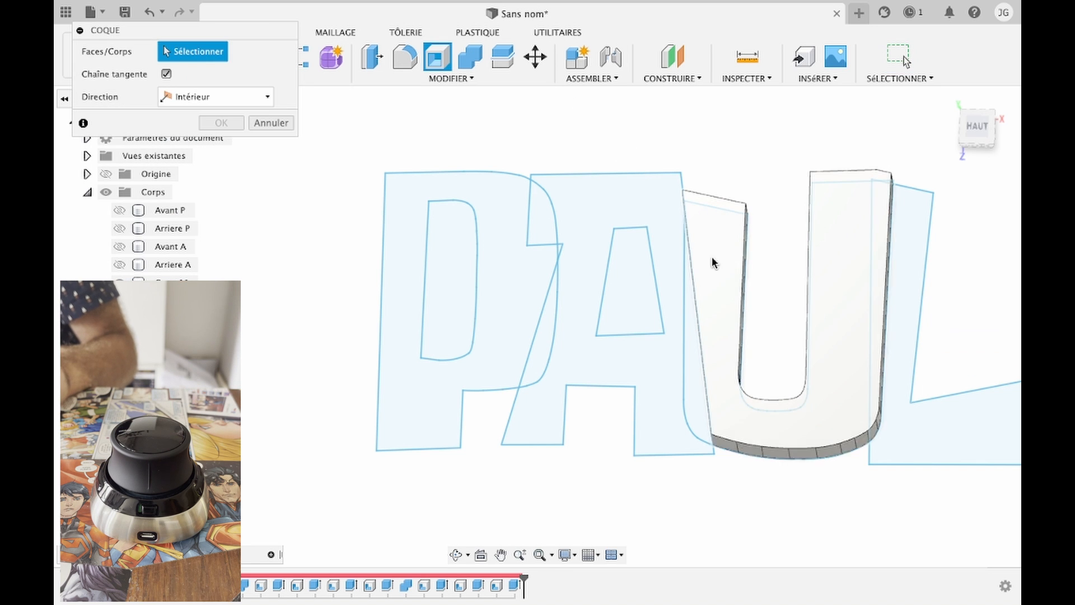
pyautogui.click(730, 259)
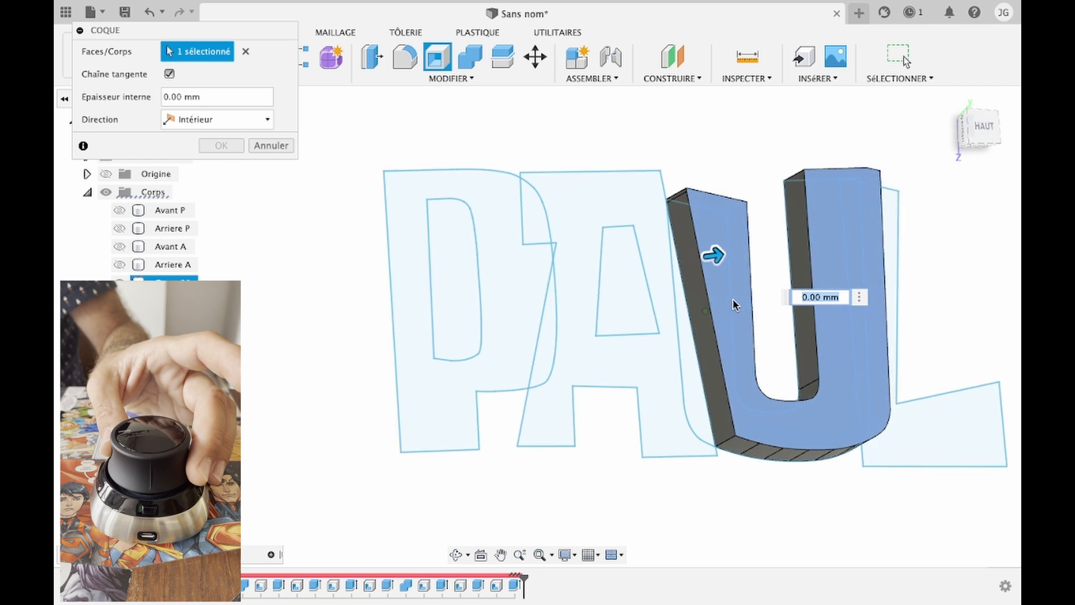
pyautogui.click(677, 284)
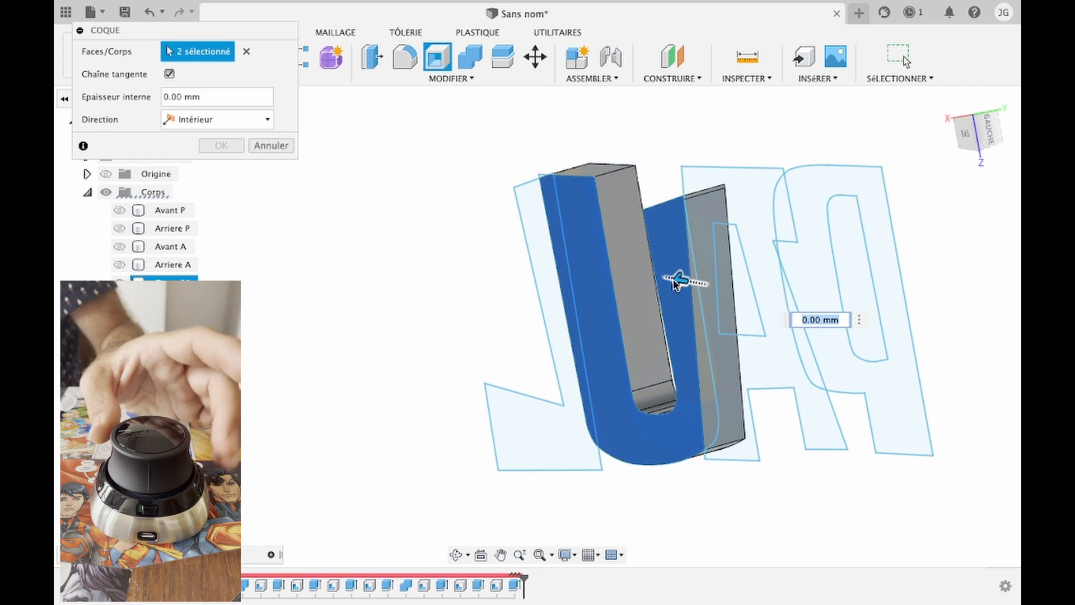
pyautogui.write('1,4')
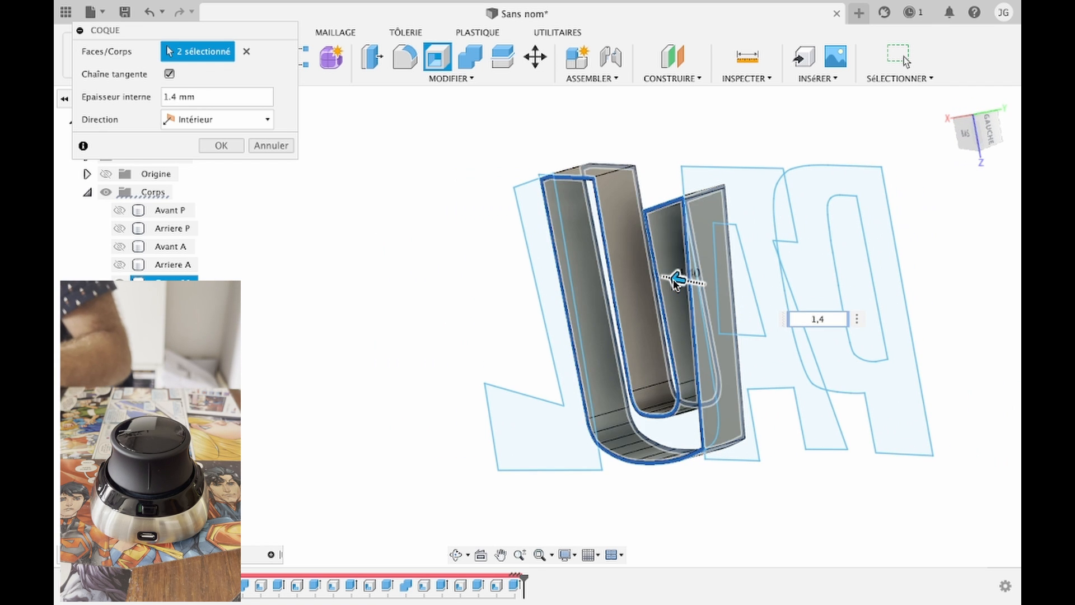
pyautogui.press('Return')
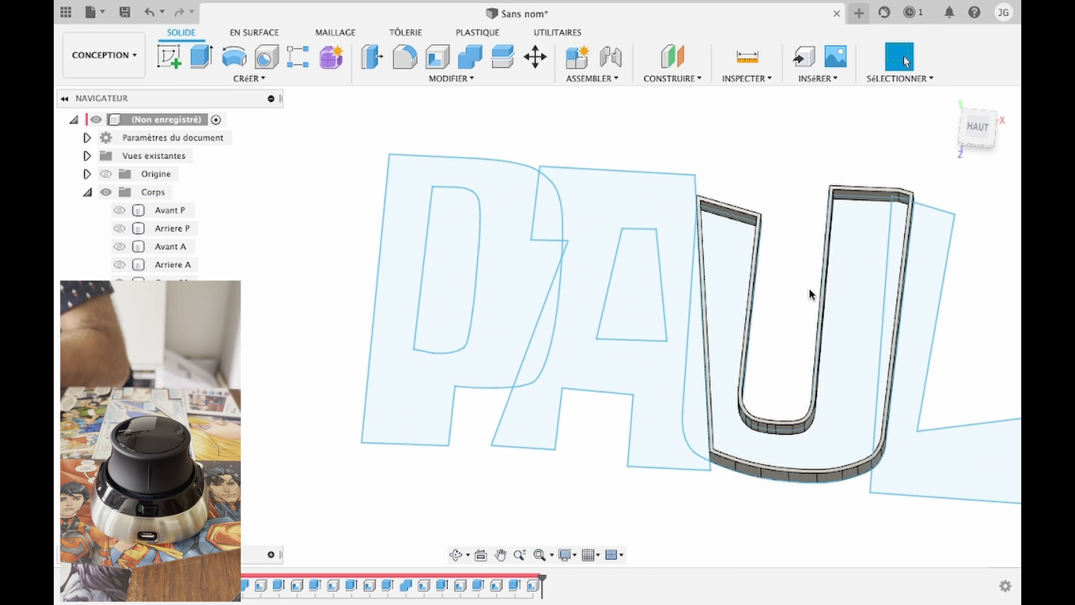
# Step: Extrude the two U regions 20 mm again as a separate new body inside the 1.4 mm walls
pyautogui.press('e')
pyautogui.click(737, 283)
pyautogui.click(892, 249)
pyautogui.write('20')
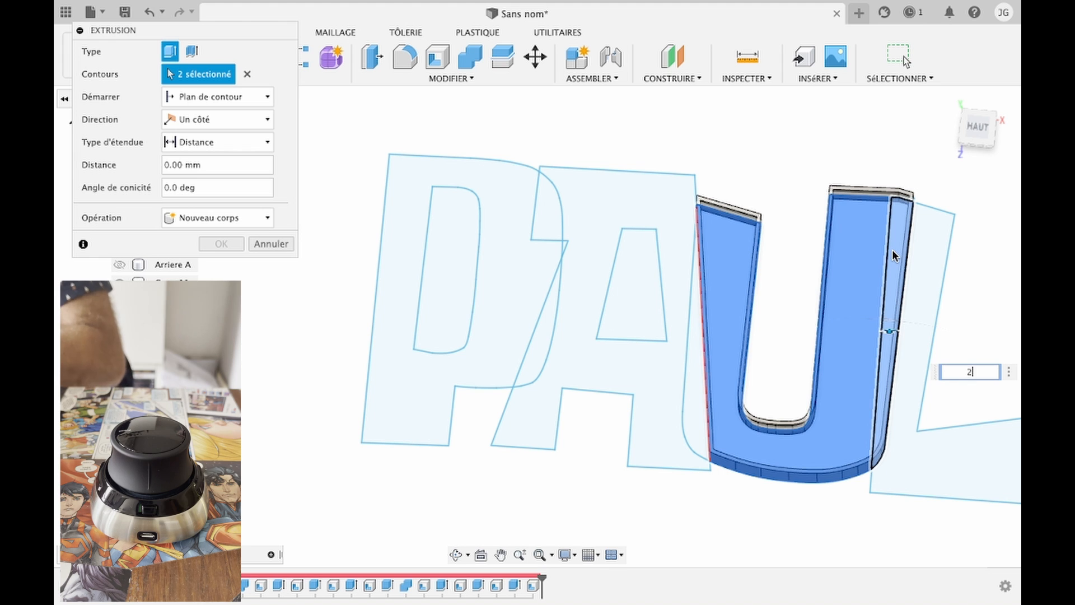
pyautogui.click(194, 221)
pyautogui.click(219, 285)
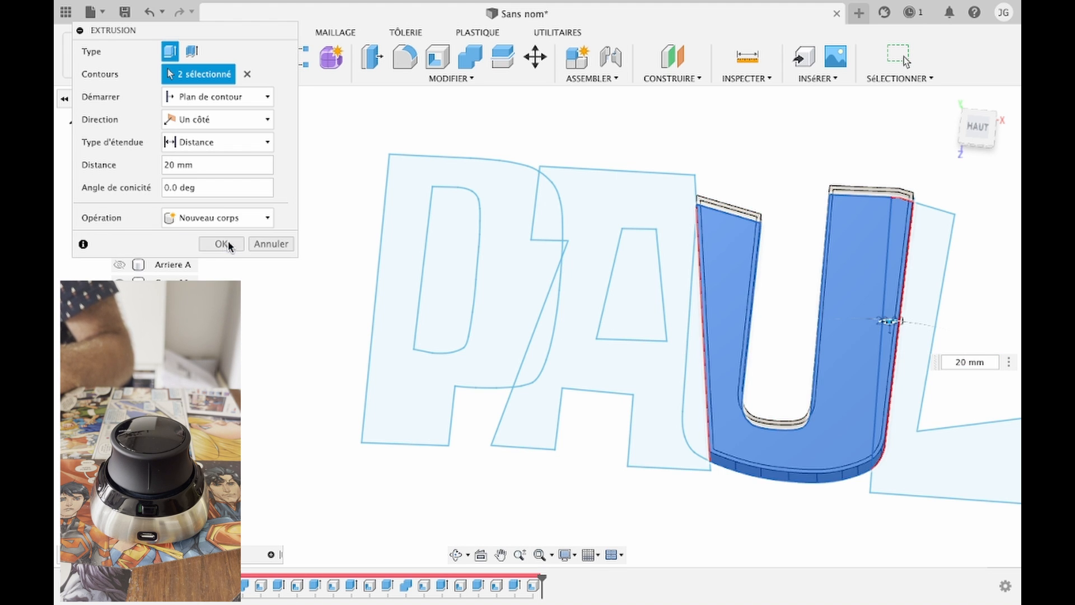
pyautogui.click(226, 242)
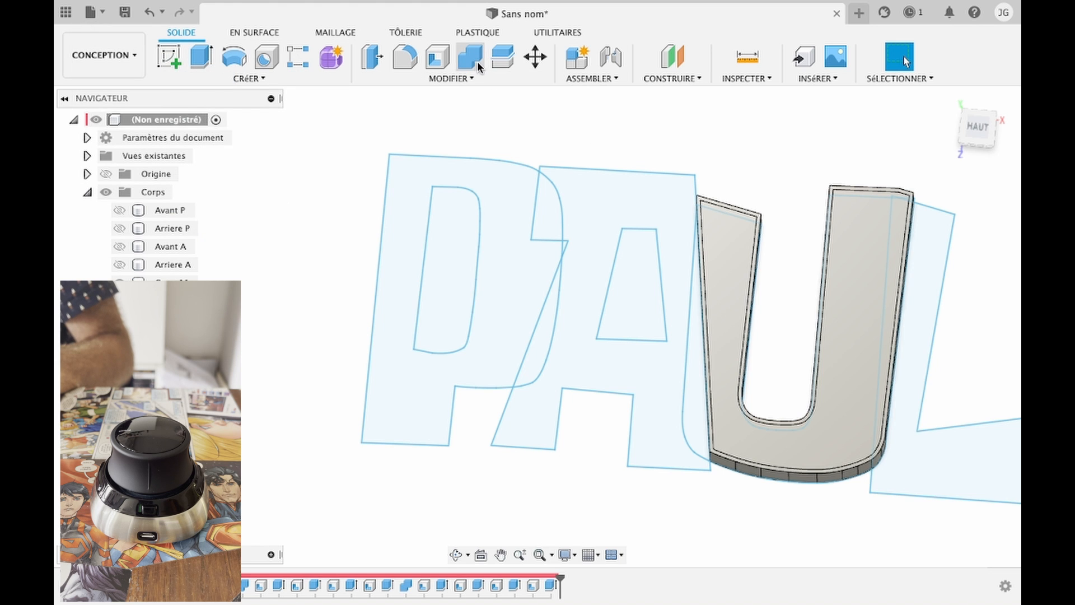
# Step: Combine the two U bodies with a cut, subtracting the 1.4 mm wall body from the solid U without keeping the tool
pyautogui.click(477, 61)
pyautogui.click(737, 211)
pyautogui.click(735, 212)
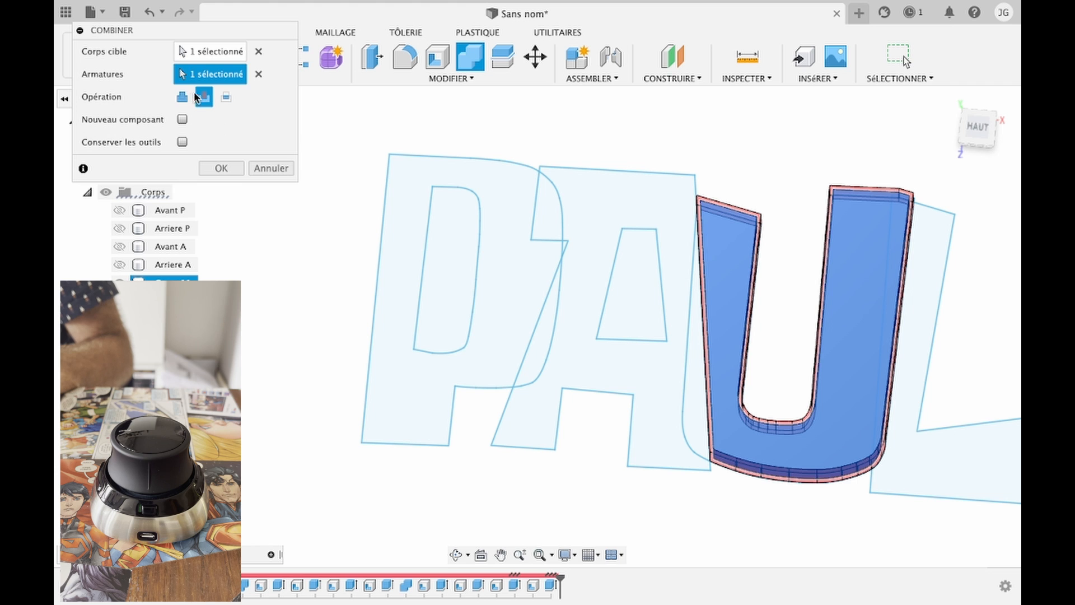
pyautogui.click(219, 168)
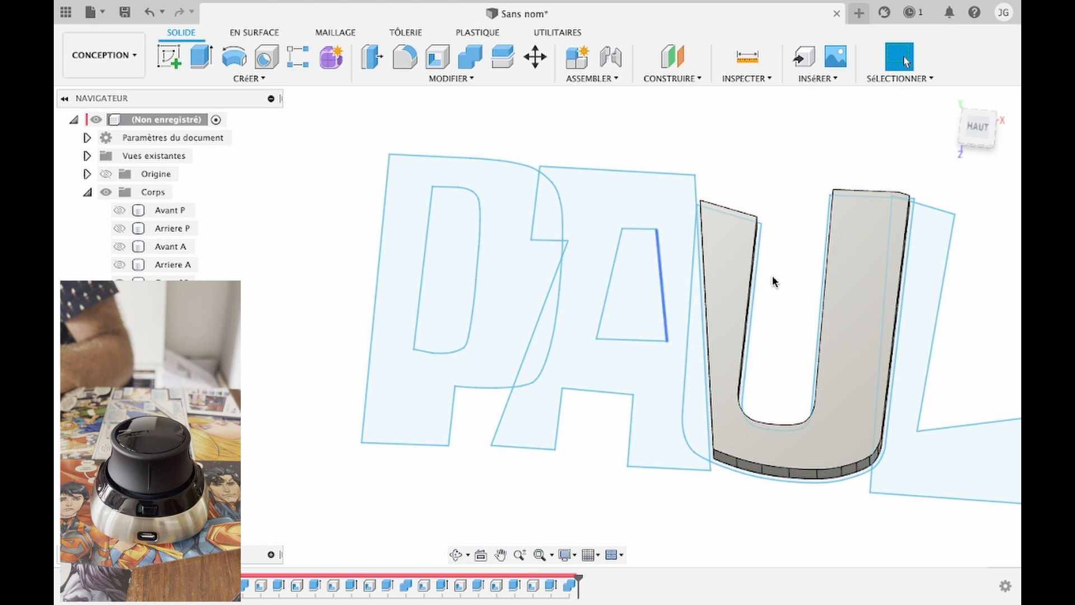
pyautogui.click(440, 62)
pyautogui.click(740, 307)
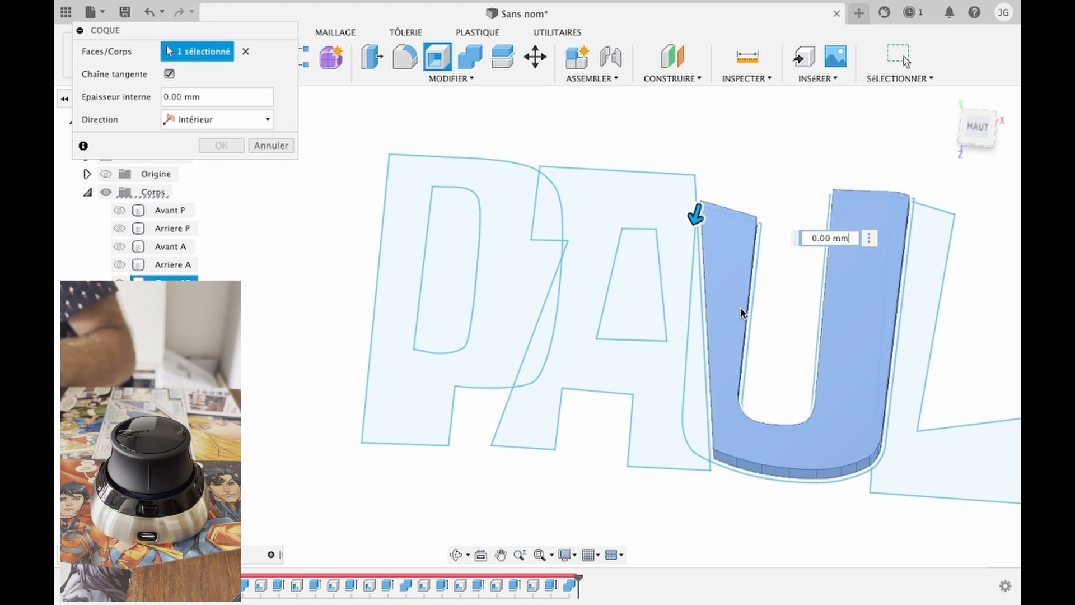
pyautogui.write('0,8')
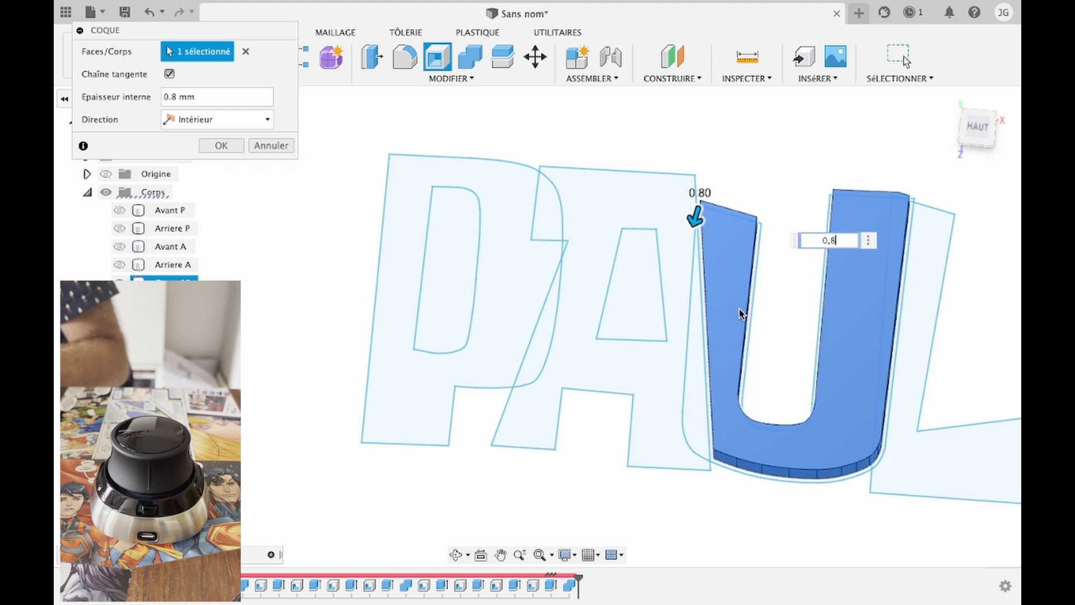
pyautogui.press('Return')
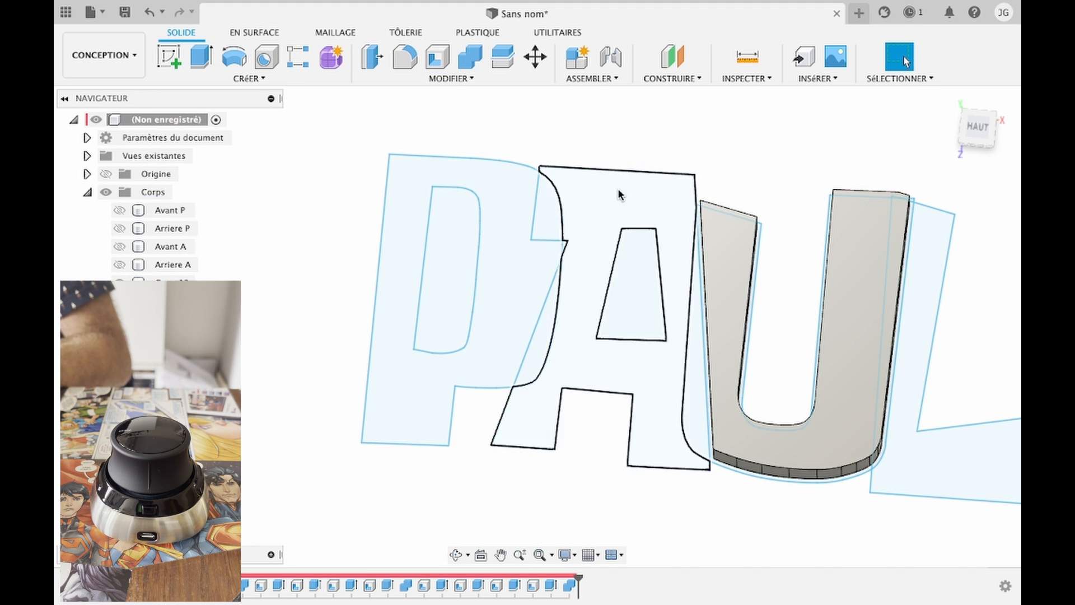
# Step: Shell the reduced U body through its front face with an inside thickness of 0.8 mm
pyautogui.click(440, 61)
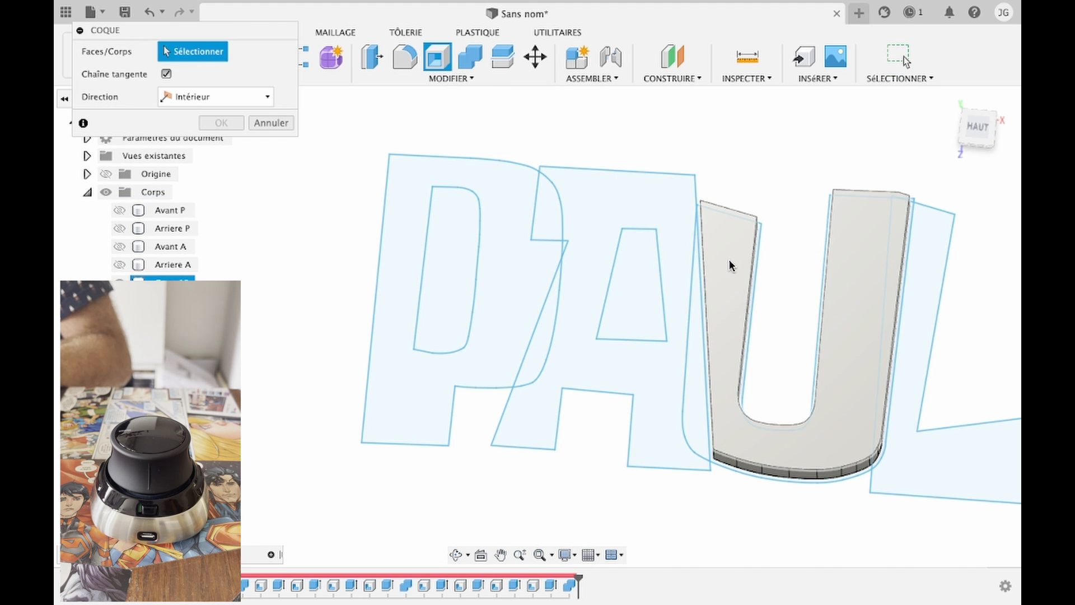
pyautogui.click(792, 446)
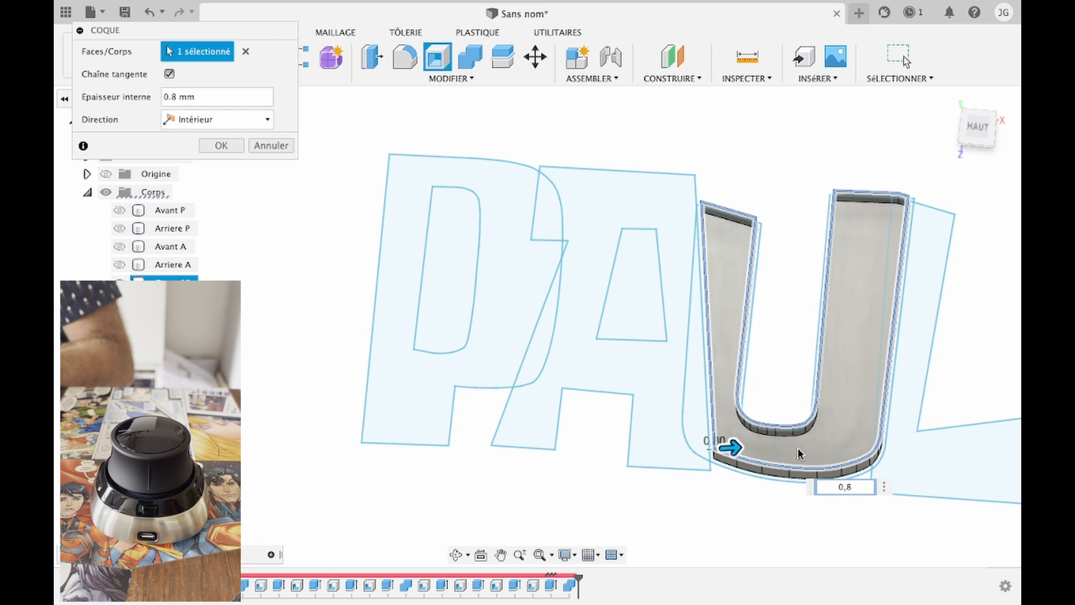
pyautogui.press('Return')
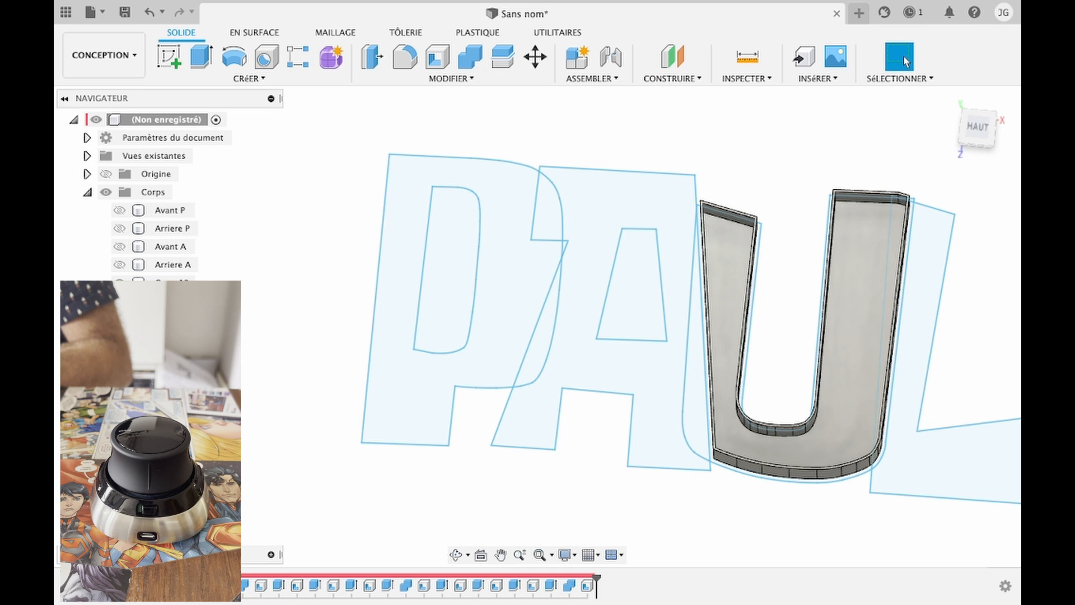
# Step: Rename the front U body as "Avant U" and hide it
pyautogui.click(171, 282)
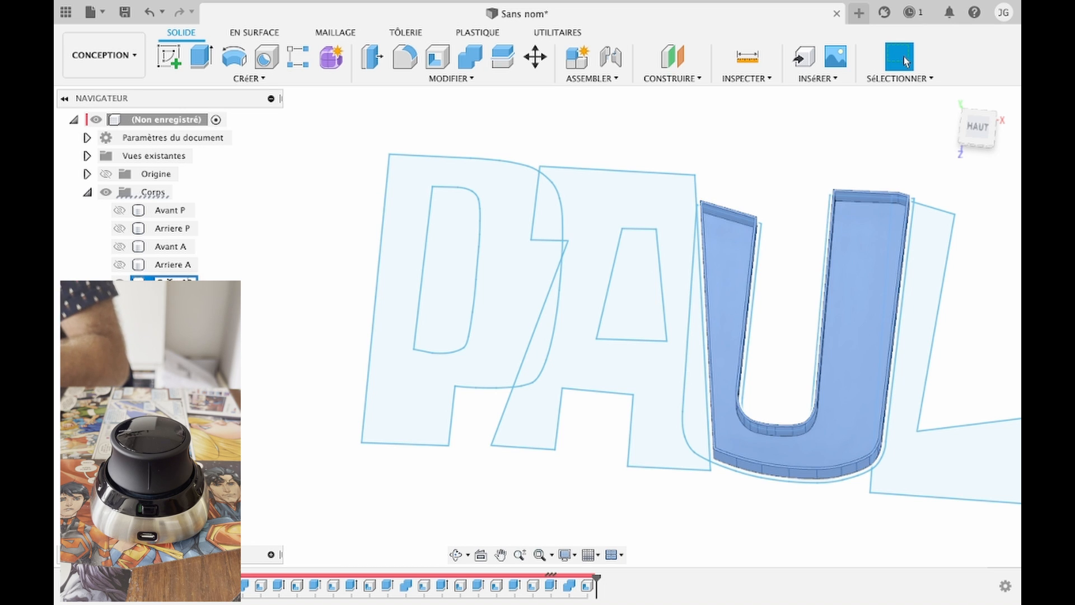
pyautogui.write('Avant U')
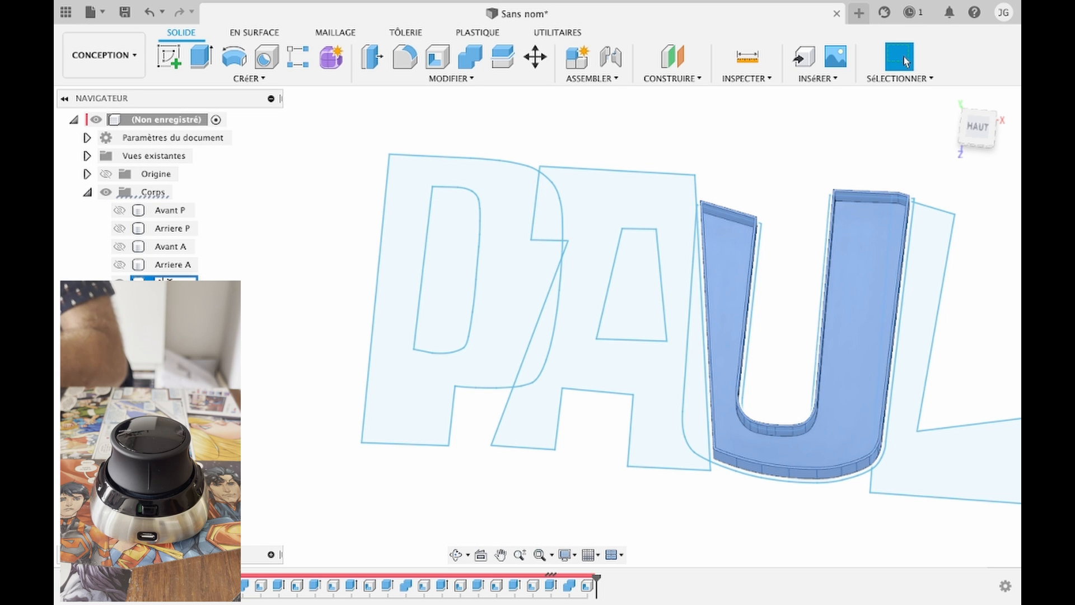
pyautogui.press('Return')
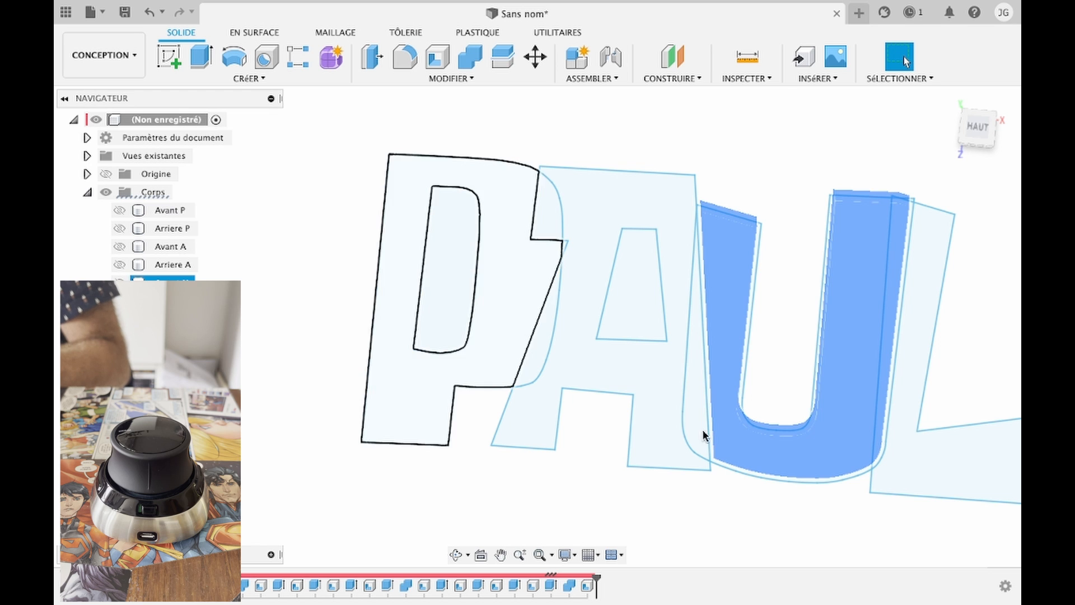
# Step: Extrude the two U sketch regions 20 mm as a new body for the rear part of the letter
pyautogui.click(778, 448)
pyautogui.press('e')
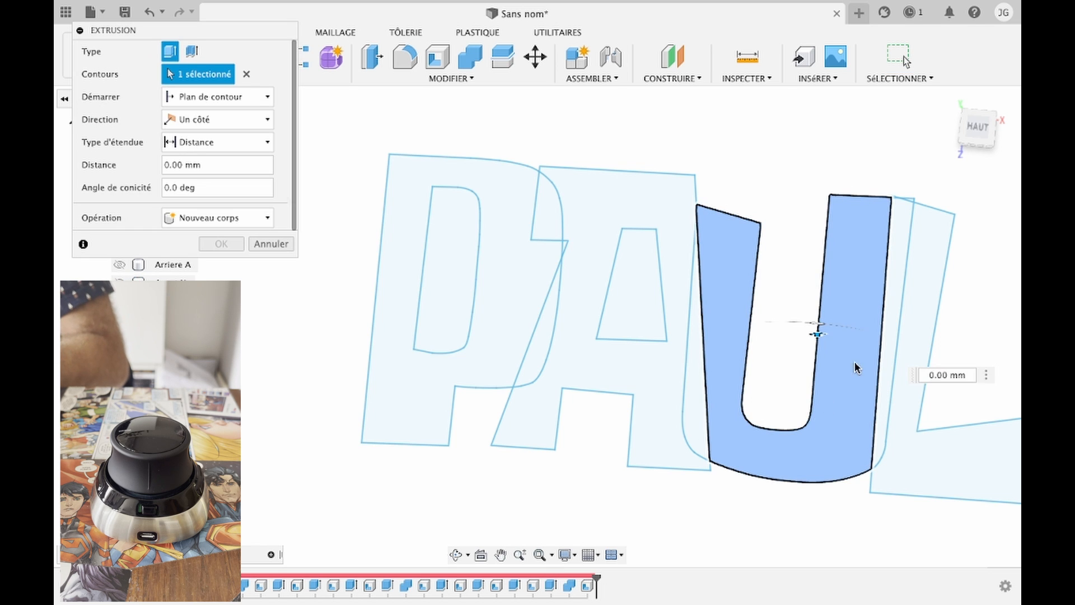
pyautogui.click(890, 339)
pyautogui.write('10')
pyautogui.press('Return')
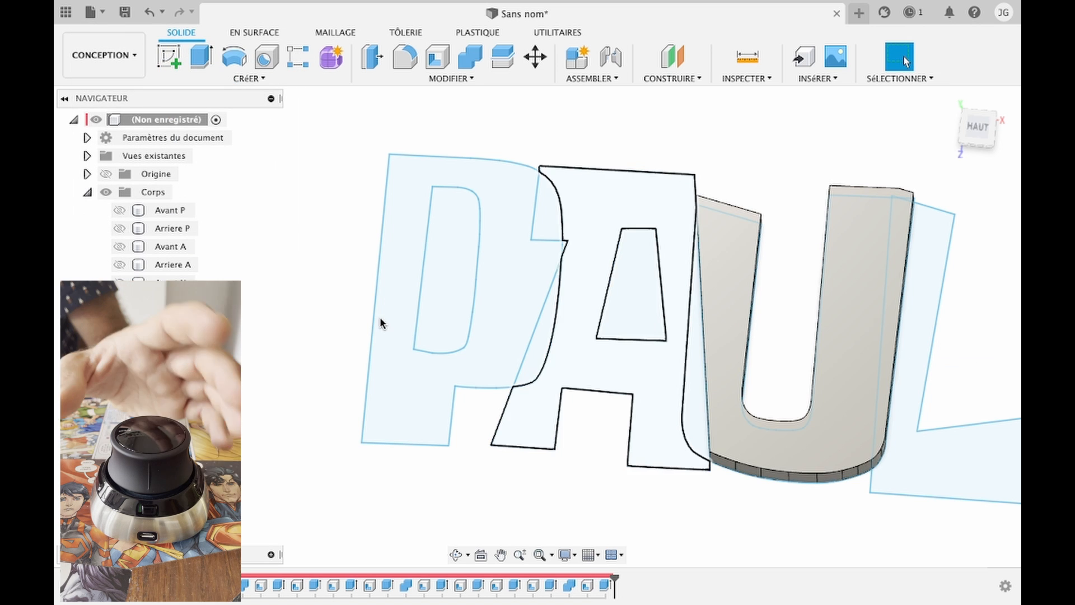
# Step: Shell the new U body through its front and back faces with an inside thickness of 1.2 mm
pyautogui.click(437, 57)
pyautogui.click(723, 288)
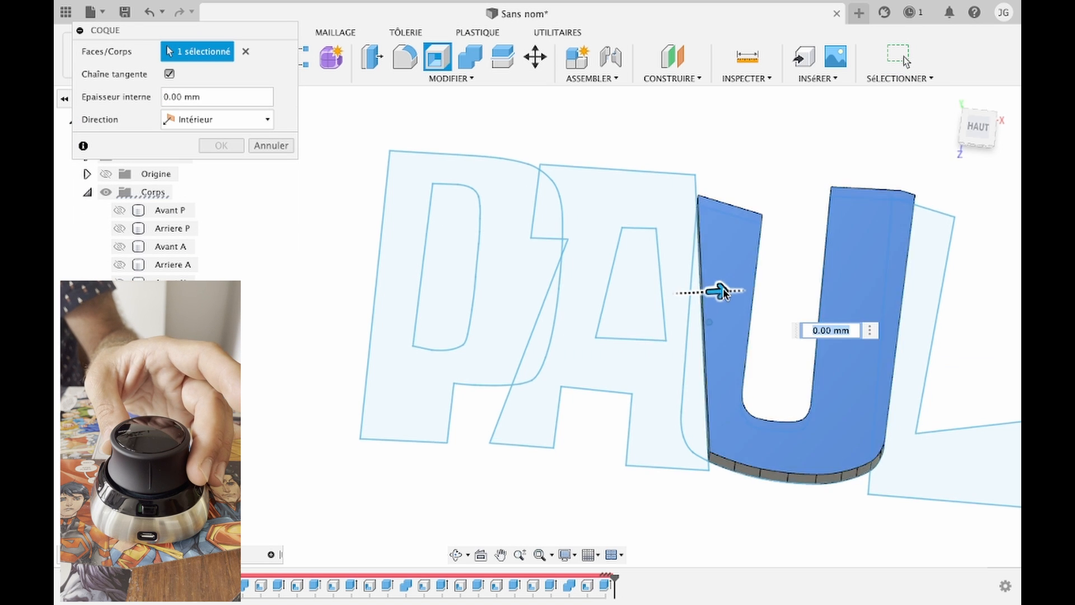
pyautogui.click(672, 279)
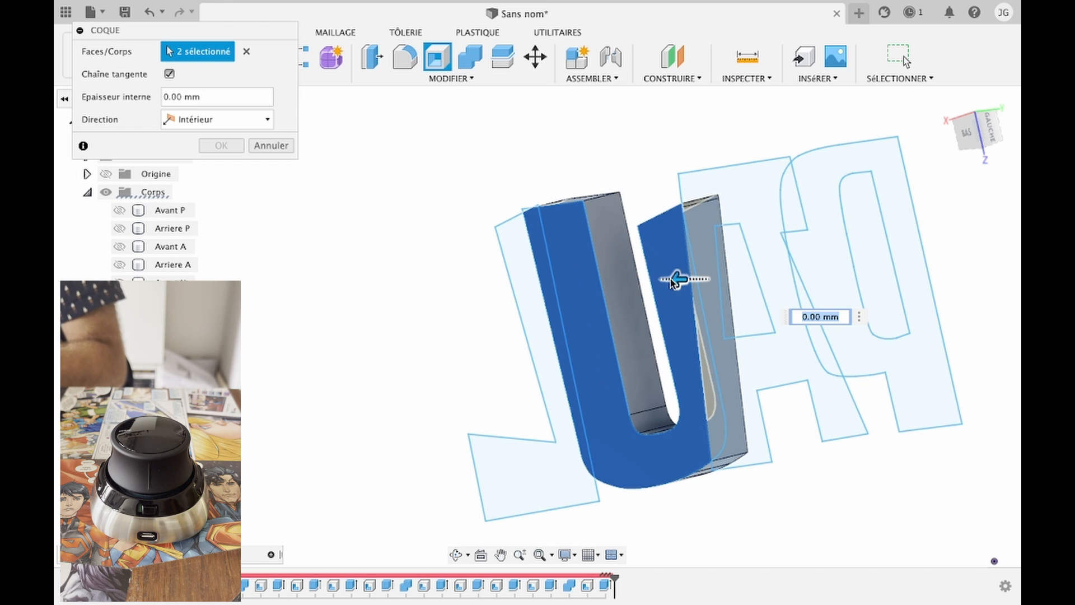
pyautogui.write('1,2')
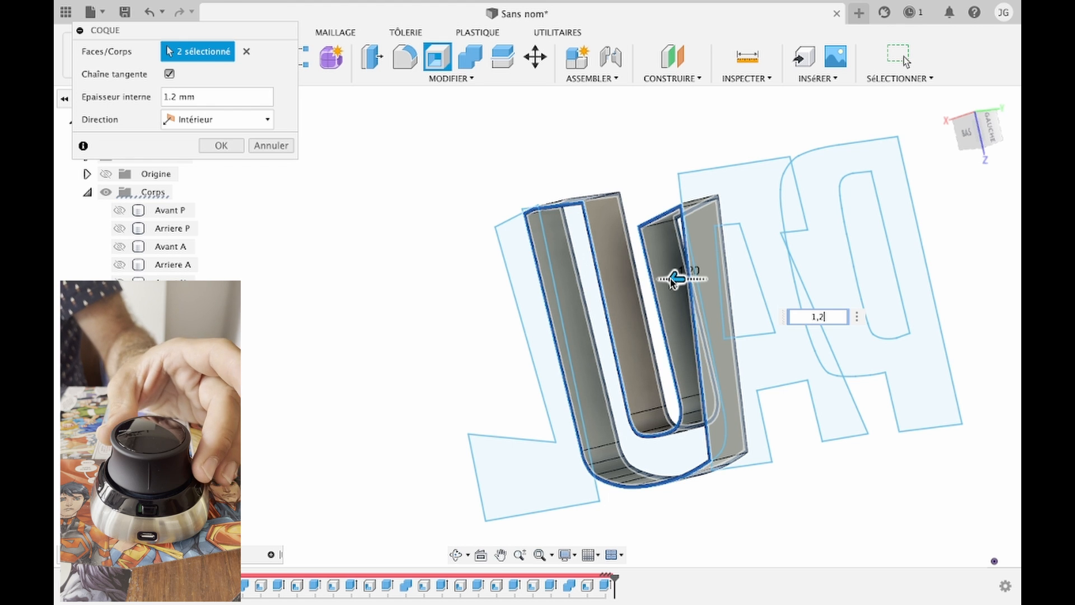
pyautogui.press('Return')
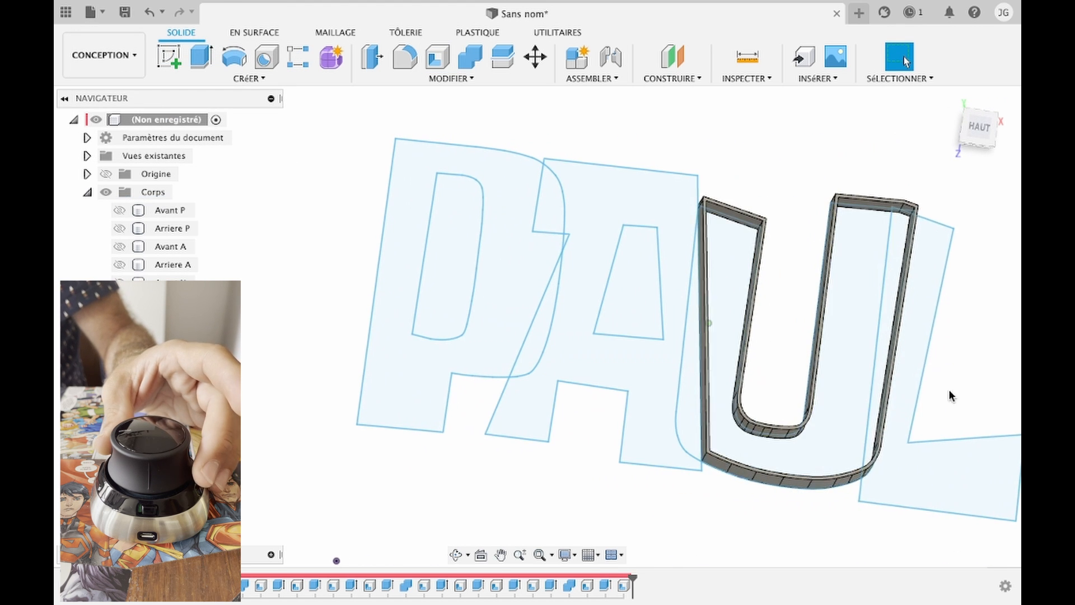
# Step: Extrude the two U regions by -50 mm, joining them to the 1.2 mm walls
pyautogui.click(857, 386)
pyautogui.press('e')
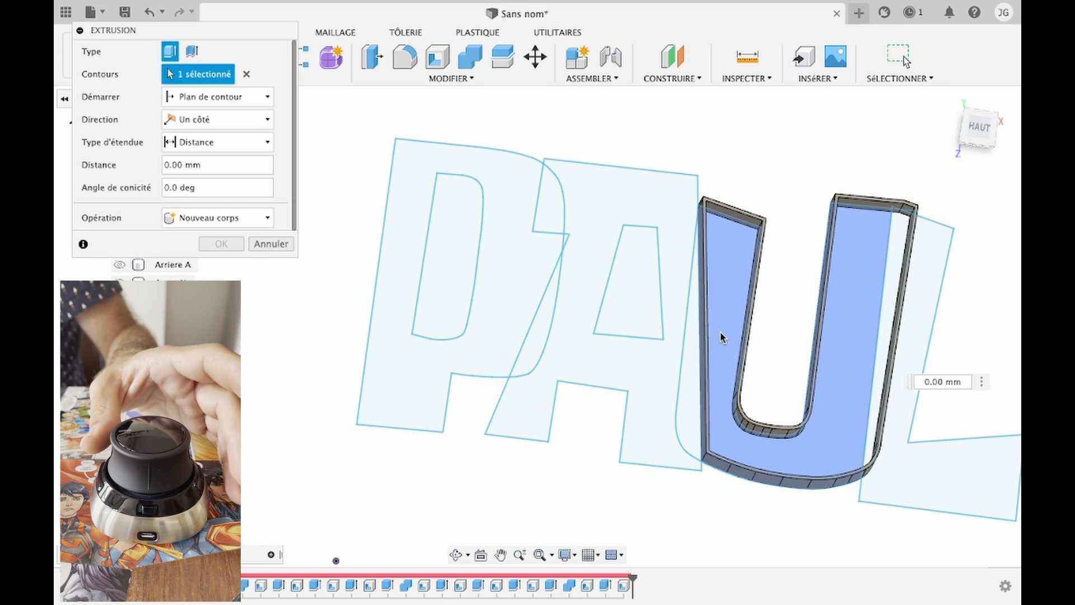
pyautogui.click(881, 270)
pyautogui.write('-50')
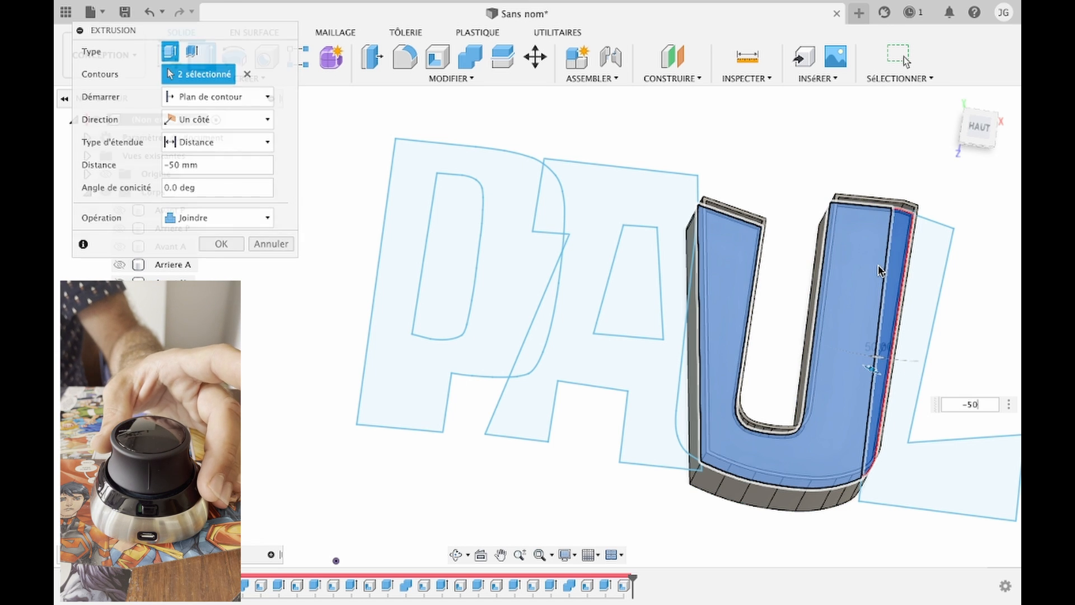
pyautogui.press('Return')
# Step: Shell the rear U body through its front face with an inside thickness of 1 mm
pyautogui.click(437, 57)
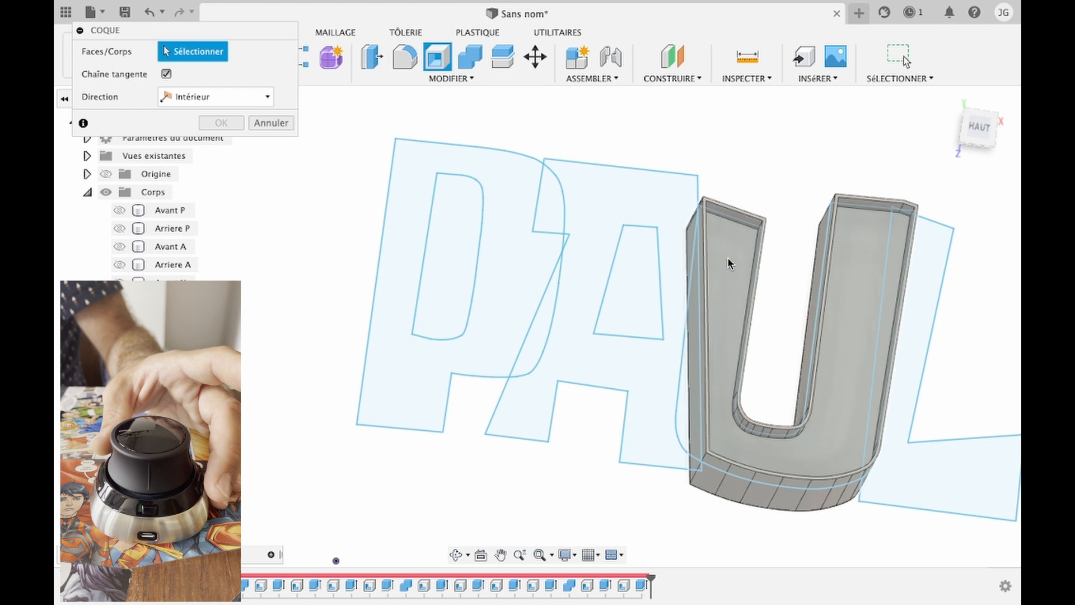
pyautogui.click(726, 268)
pyautogui.write('2')
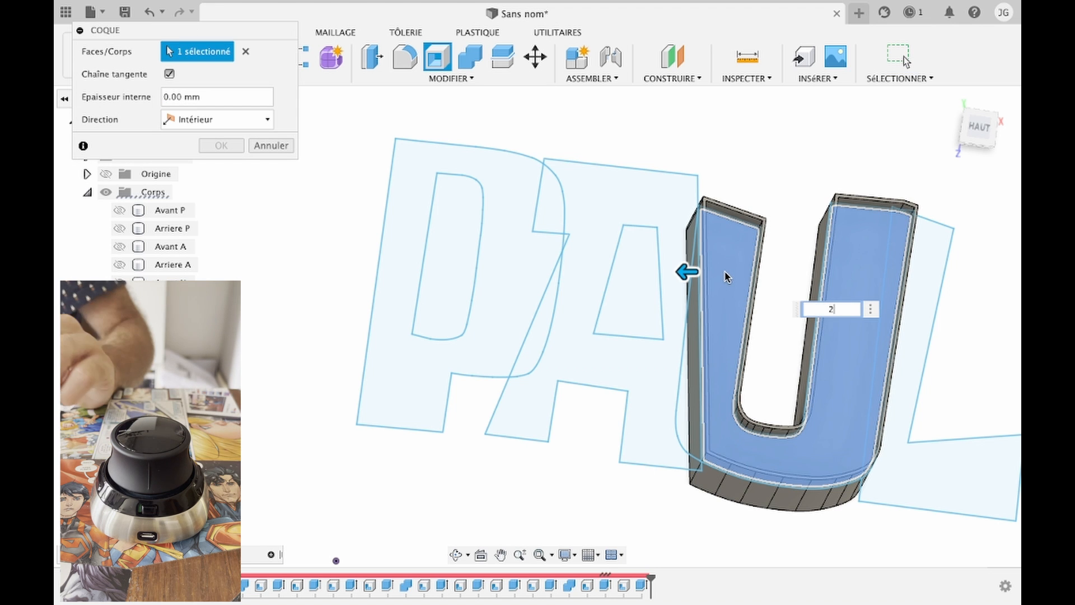
pyautogui.press('Tab')
pyautogui.write('1,')
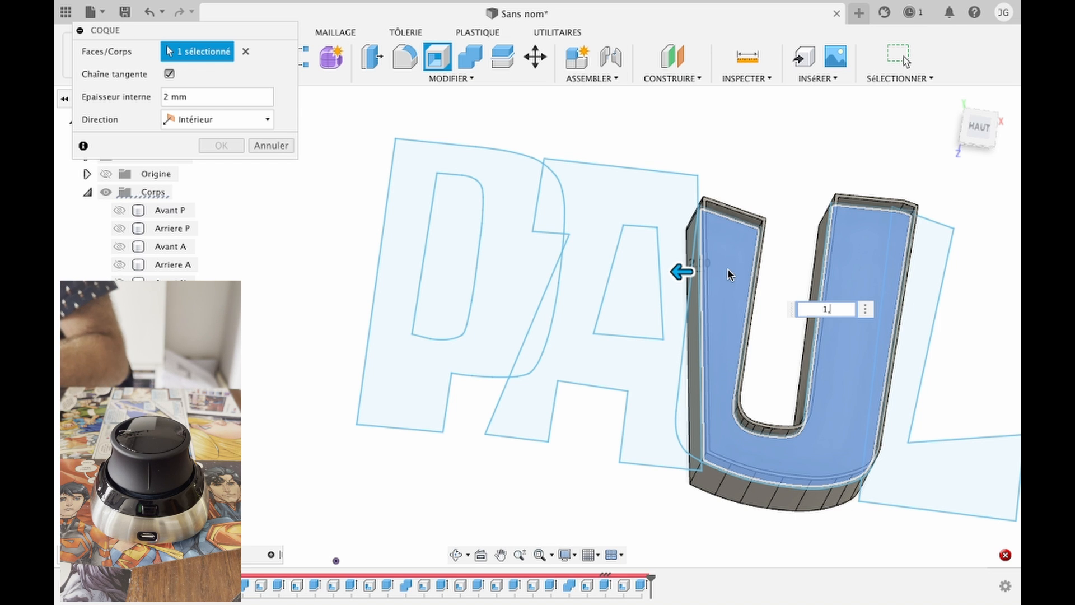
pyautogui.write('5')
pyautogui.press('Tab')
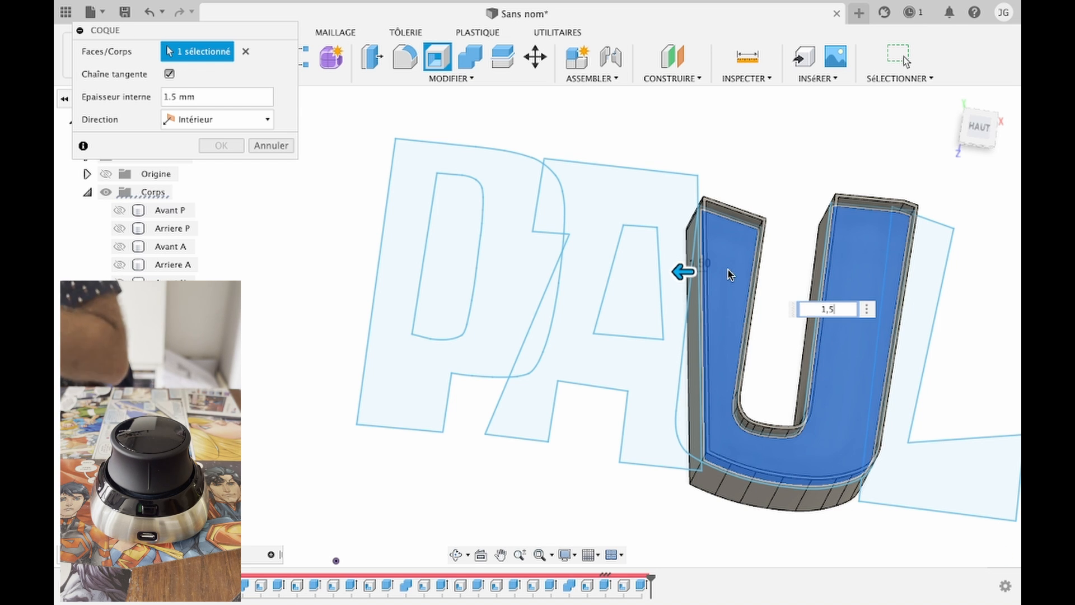
pyautogui.press('BackSpace')
pyautogui.press('BackSpace')
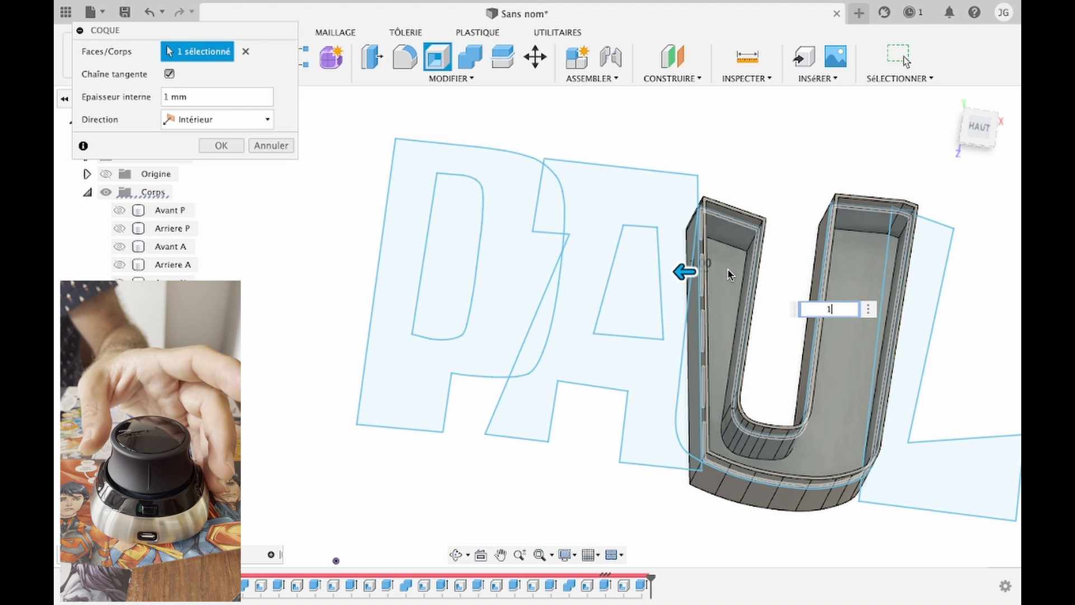
pyautogui.press('Return')
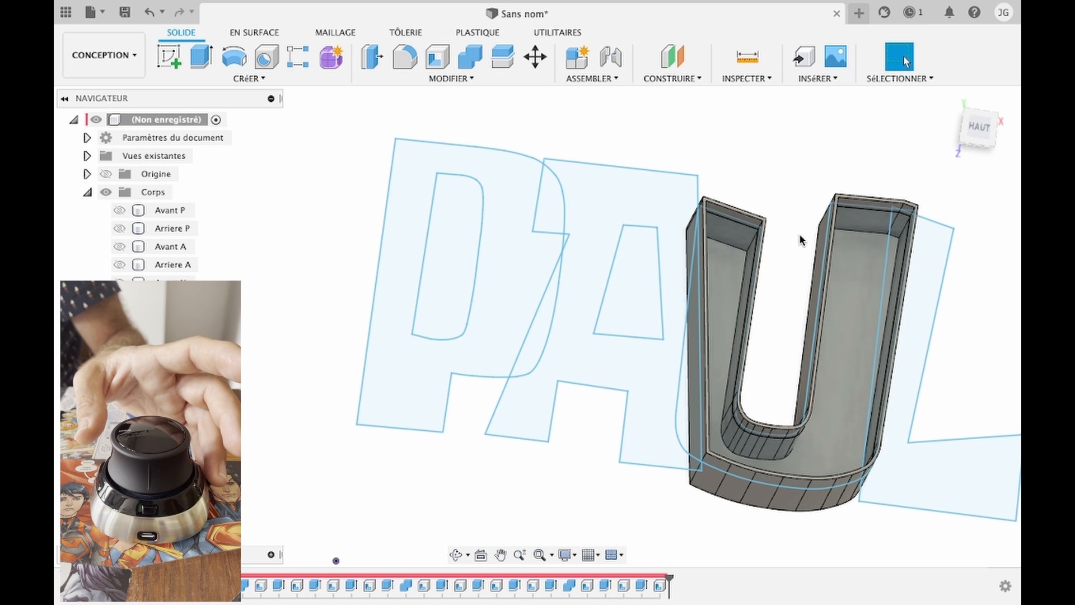
# Step: Hide the finished rear U body
pyautogui.click(172, 301)
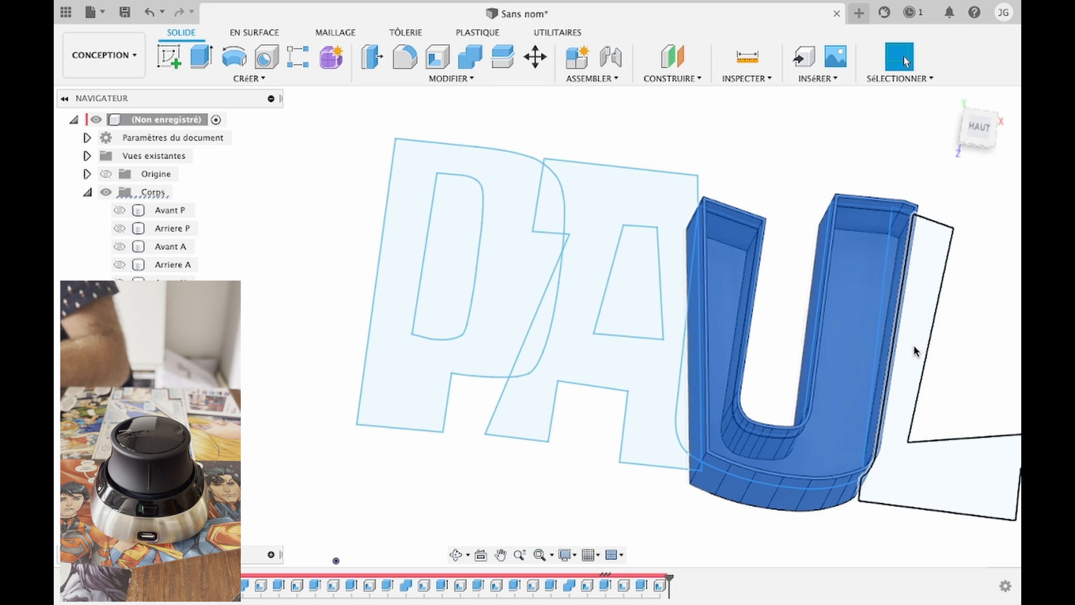
pyautogui.press('Escape')
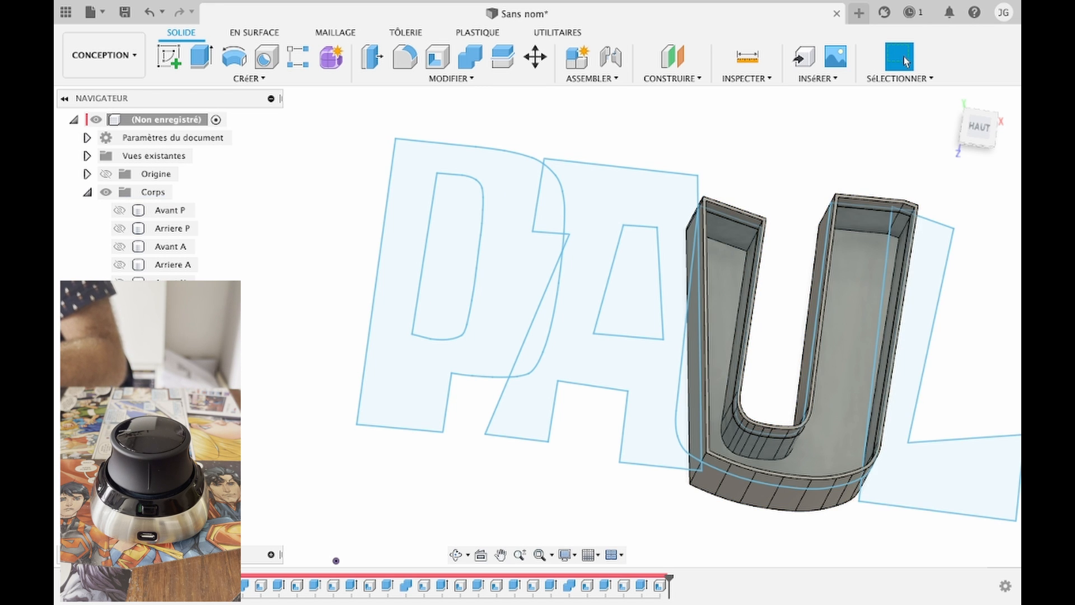
pyautogui.click(119, 300)
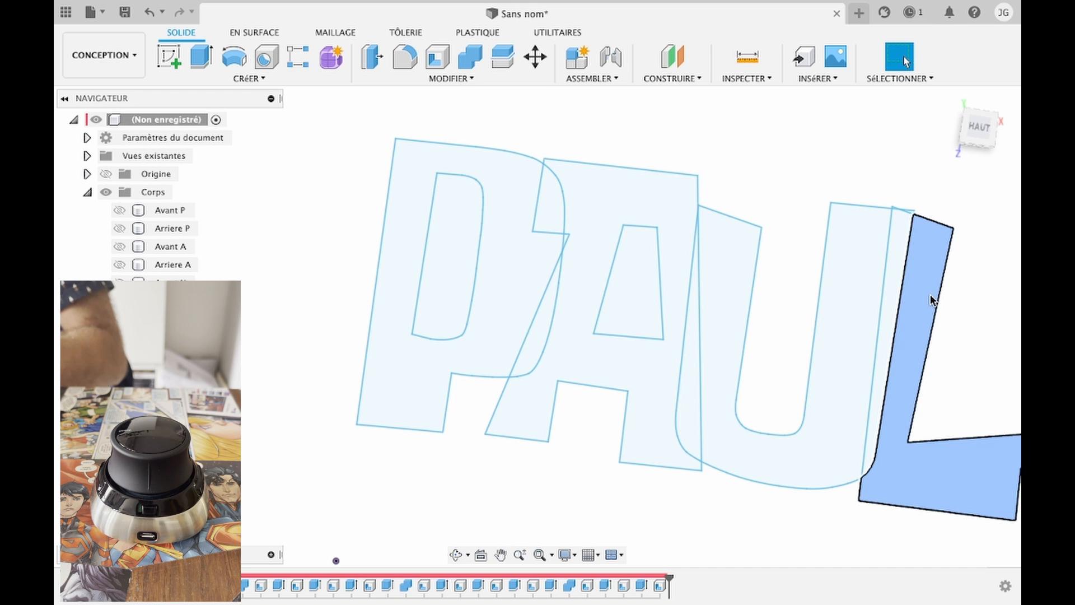
# Step: Extrude the L sketch region 20 mm and shell it through its front and back faces with an inside thickness of 1.4 mm
pyautogui.write('e20')
pyautogui.press('Return')
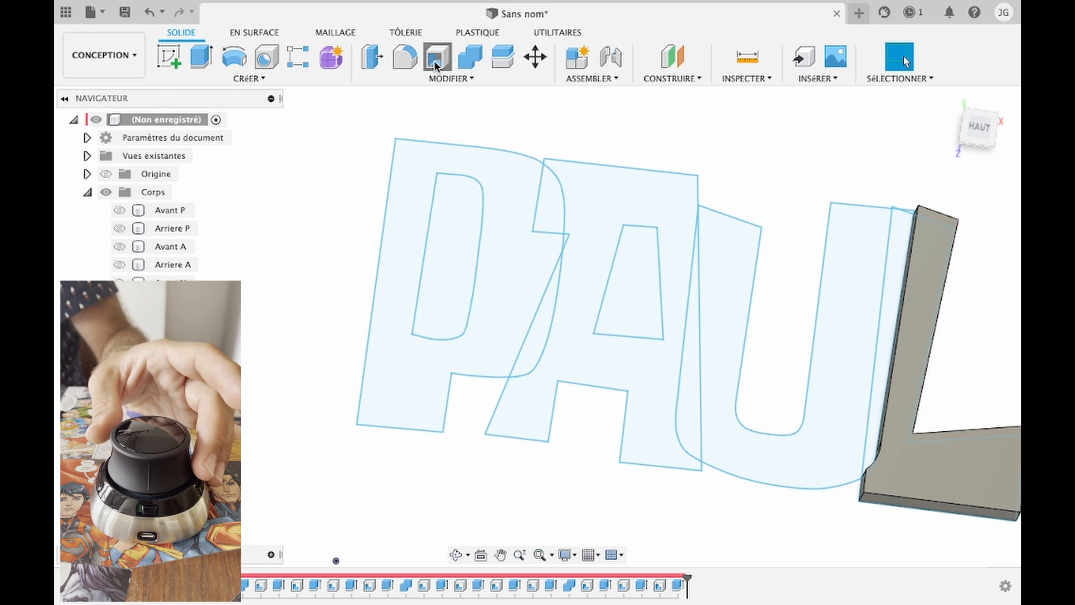
pyautogui.click(435, 67)
pyautogui.click(921, 326)
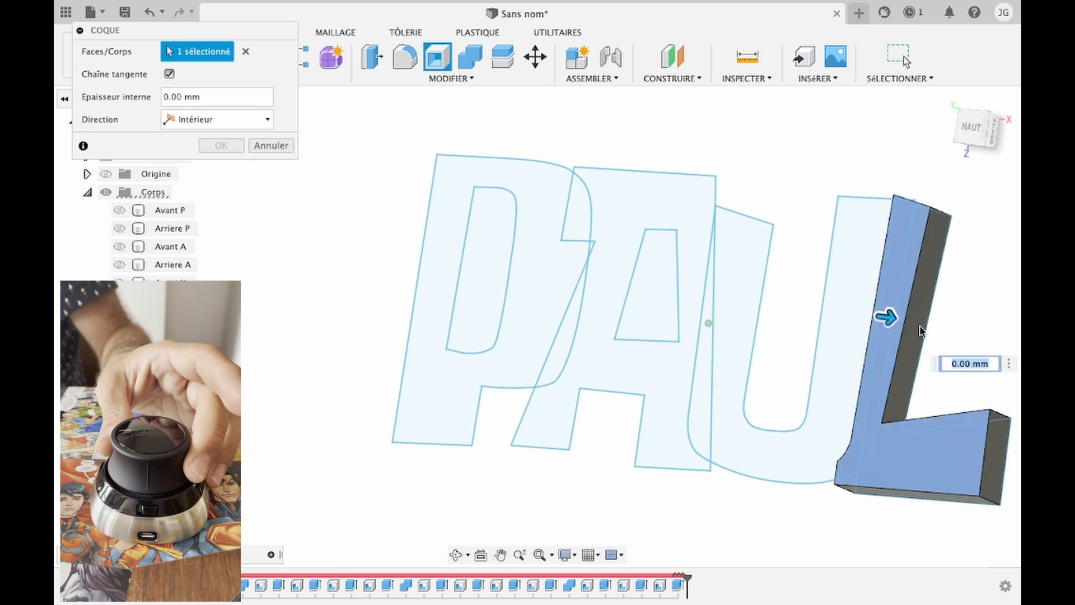
pyautogui.click(586, 335)
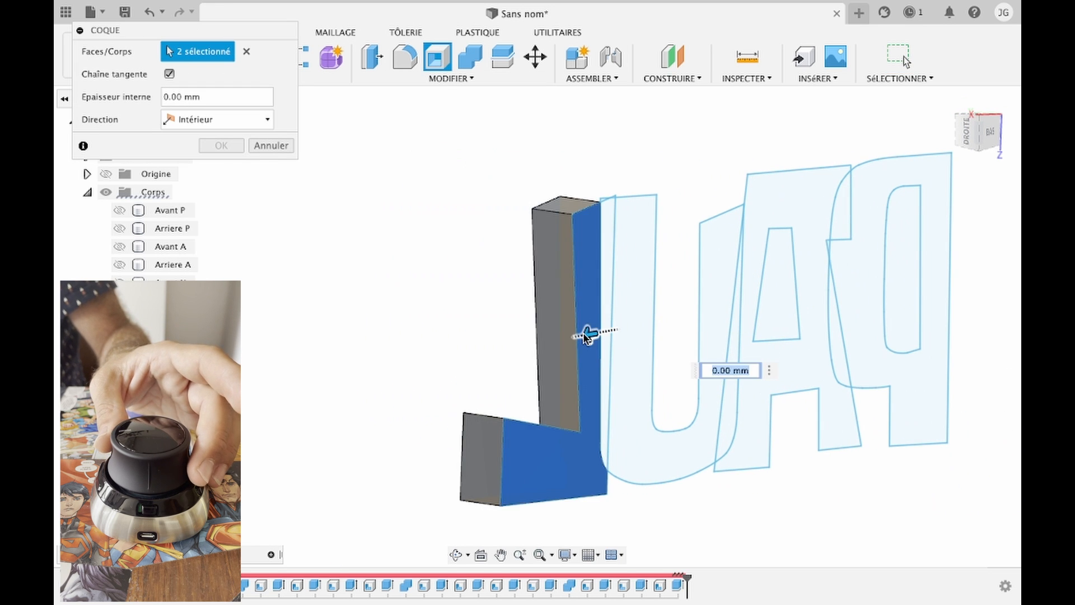
pyautogui.write('1,8')
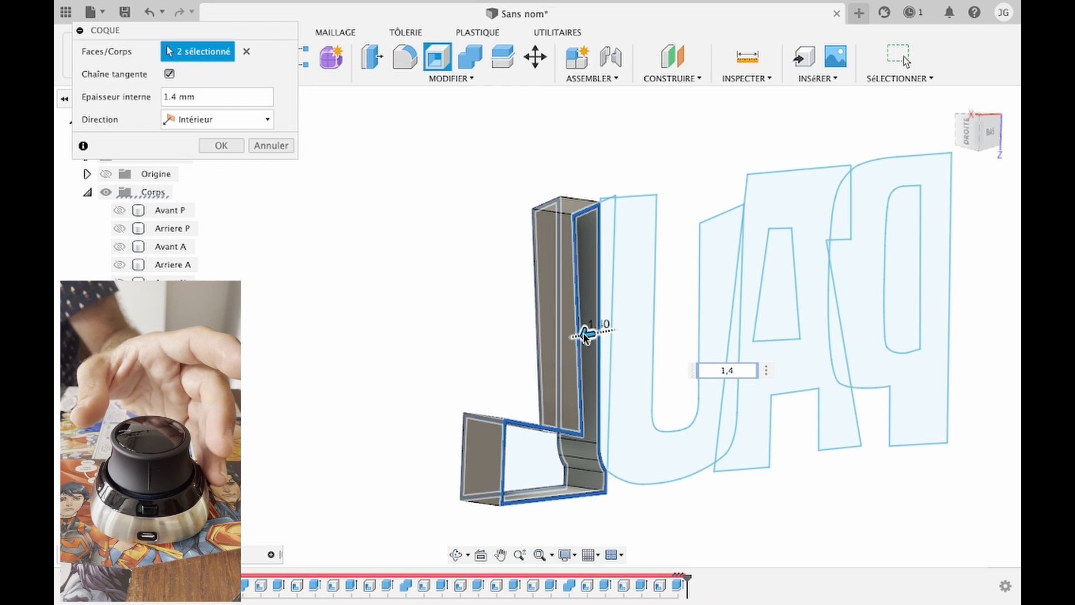
pyautogui.press('Return')
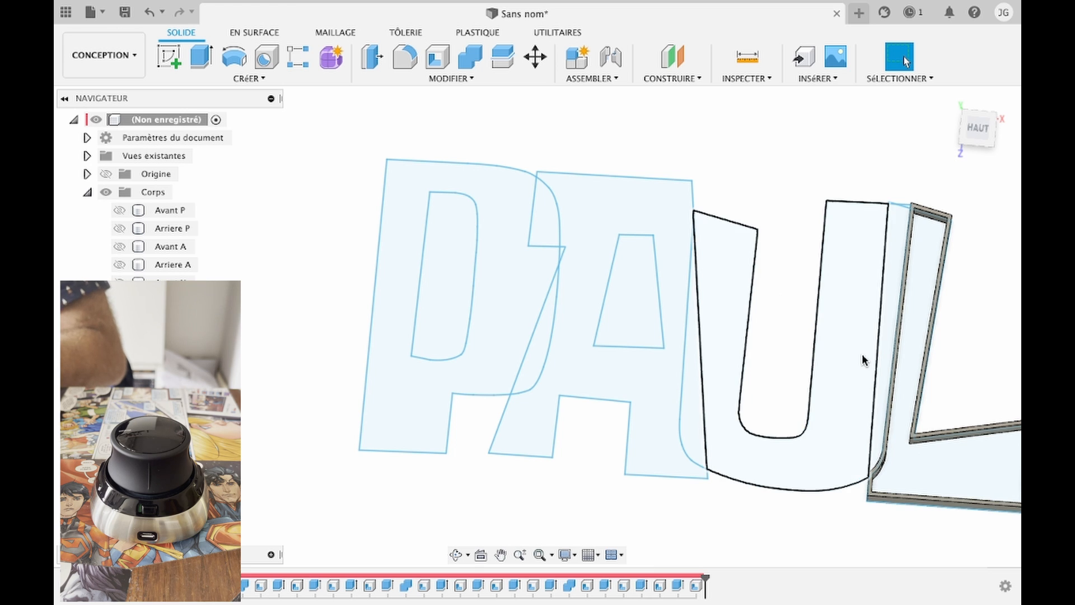
# Step: Extrude the same L sketch region 20 mm as a new body filling the hollow walls
pyautogui.click(850, 331)
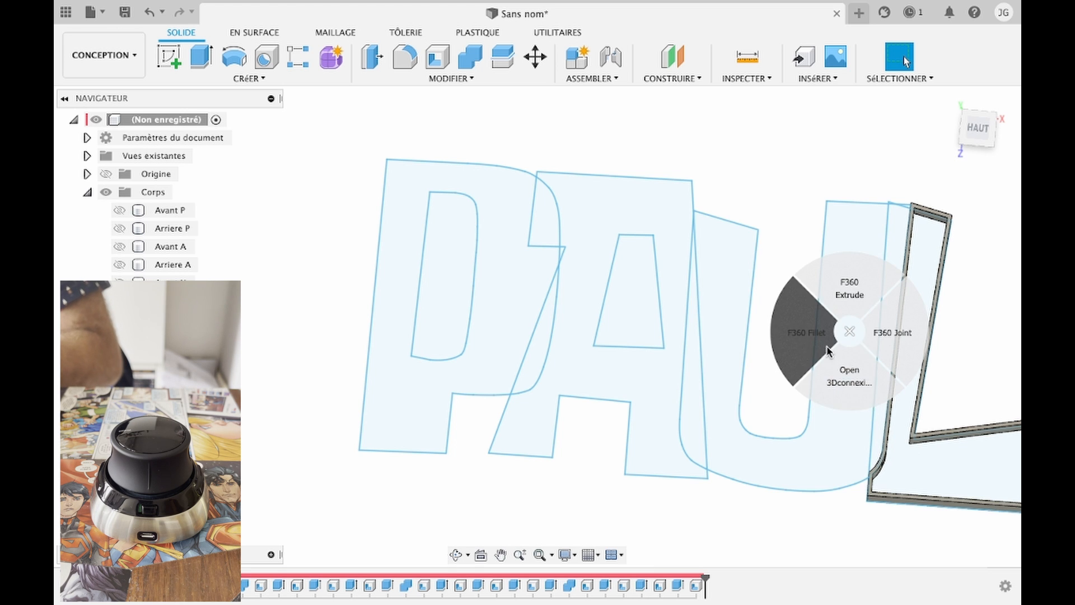
pyautogui.click(842, 297)
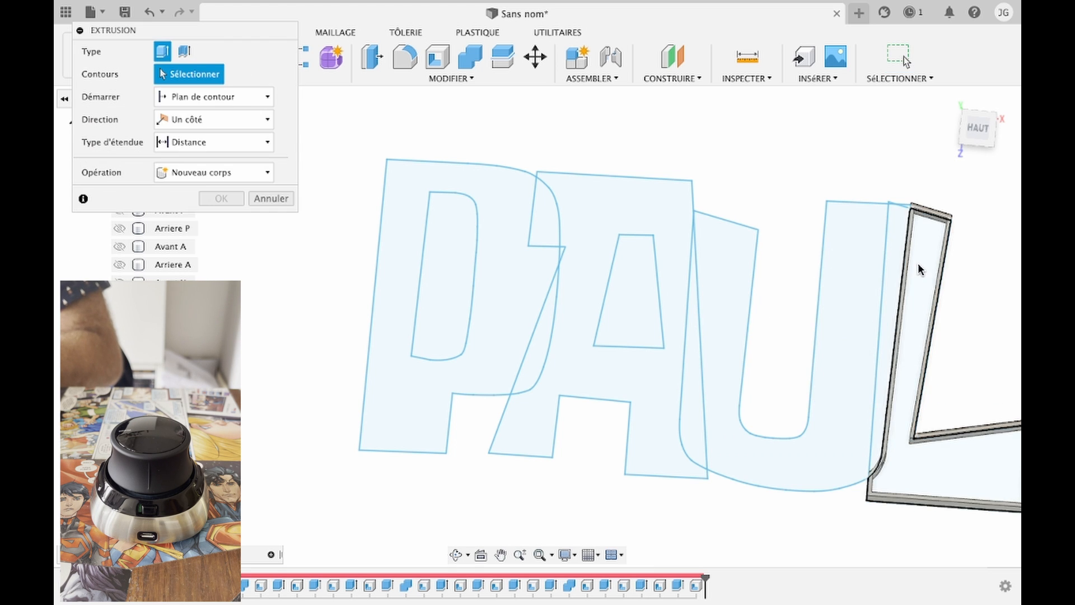
pyautogui.click(919, 270)
pyautogui.write('20')
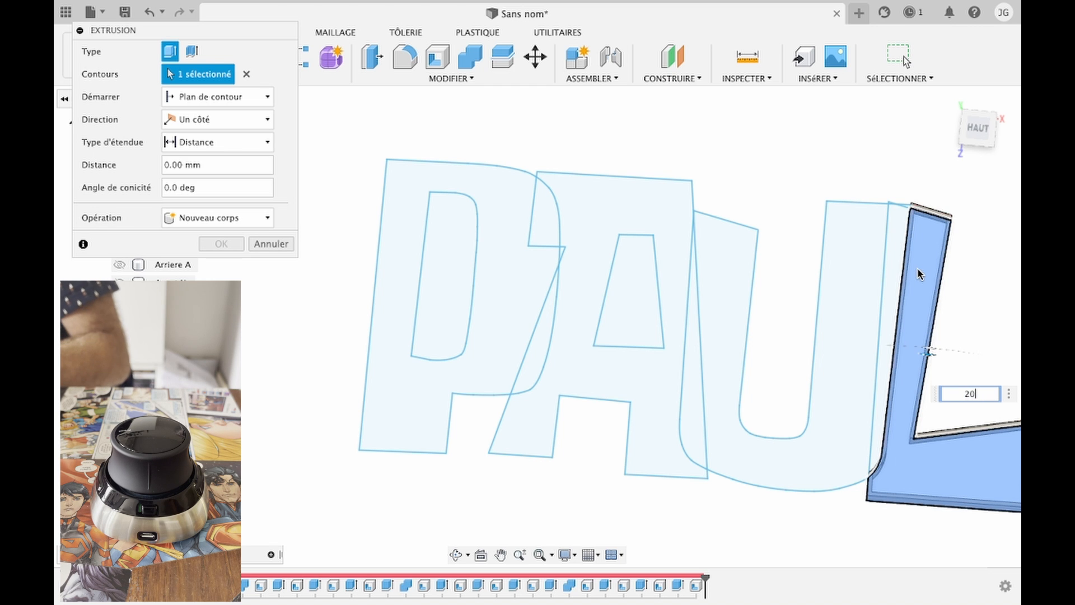
pyautogui.press('Return')
pyautogui.click(235, 218)
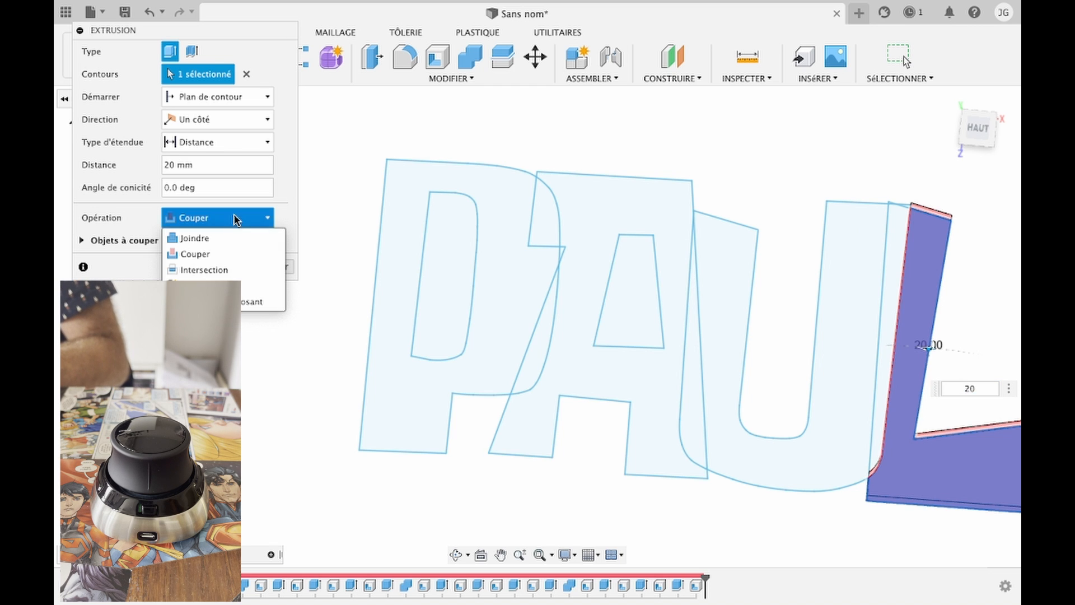
pyautogui.click(204, 285)
pyautogui.click(221, 244)
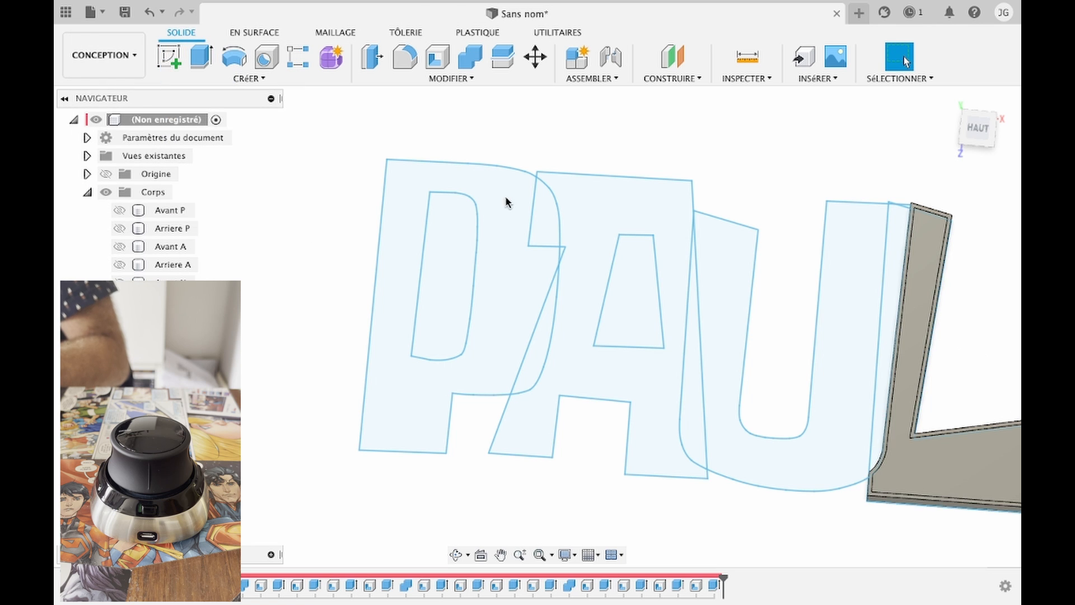
# Step: Cut the solid L body with the 1.4 mm wall body using Combine, without keeping the tool body
pyautogui.click(473, 63)
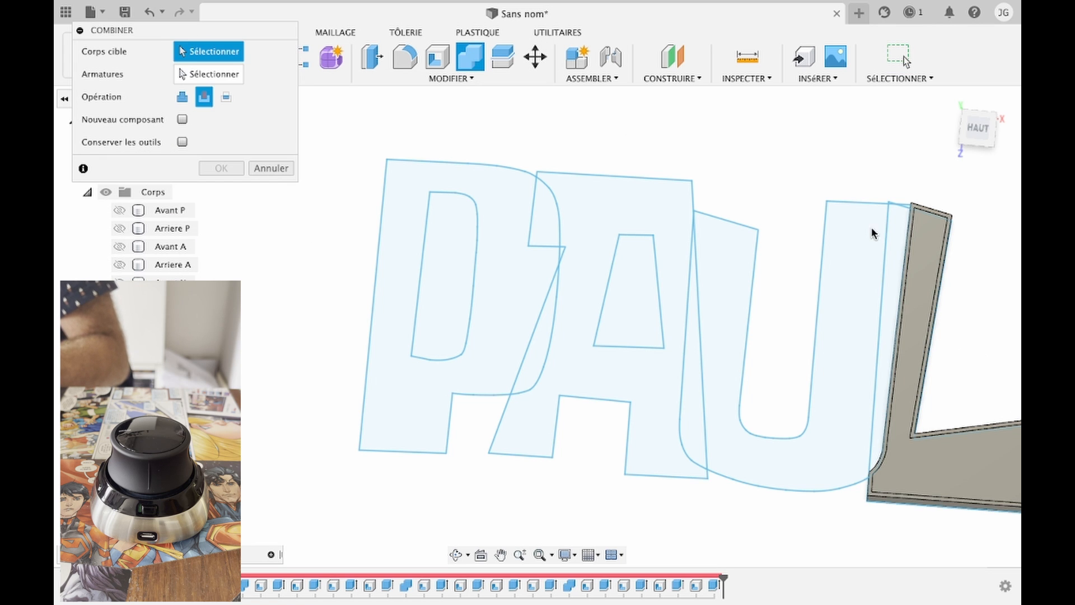
pyautogui.click(938, 234)
pyautogui.click(935, 210)
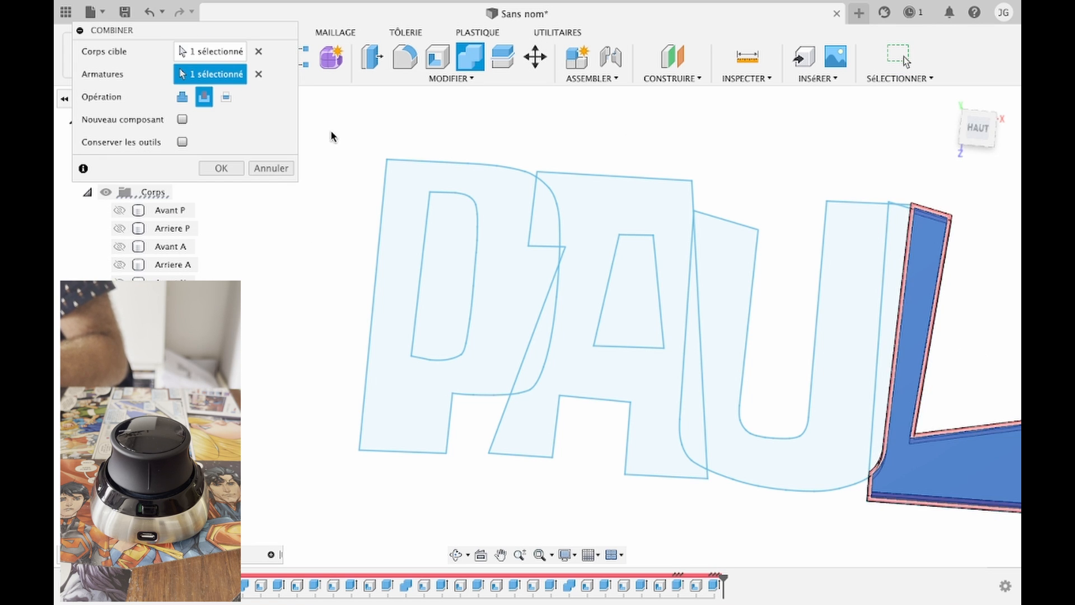
pyautogui.click(222, 169)
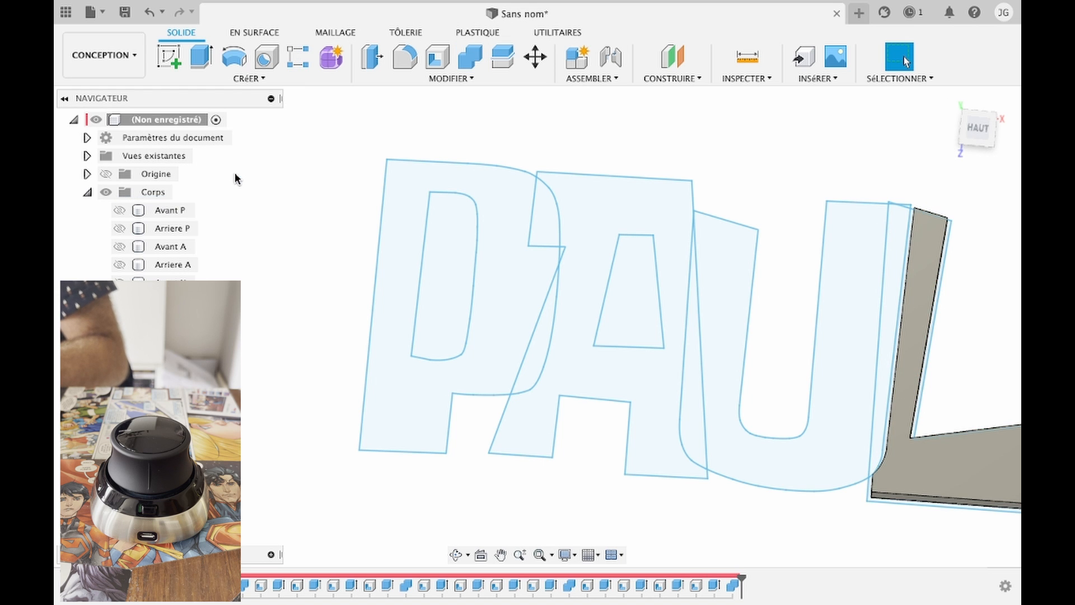
# Step: Shell the reduced L body through its front face with an inside thickness of 0.8 mm and hide it
pyautogui.click(442, 64)
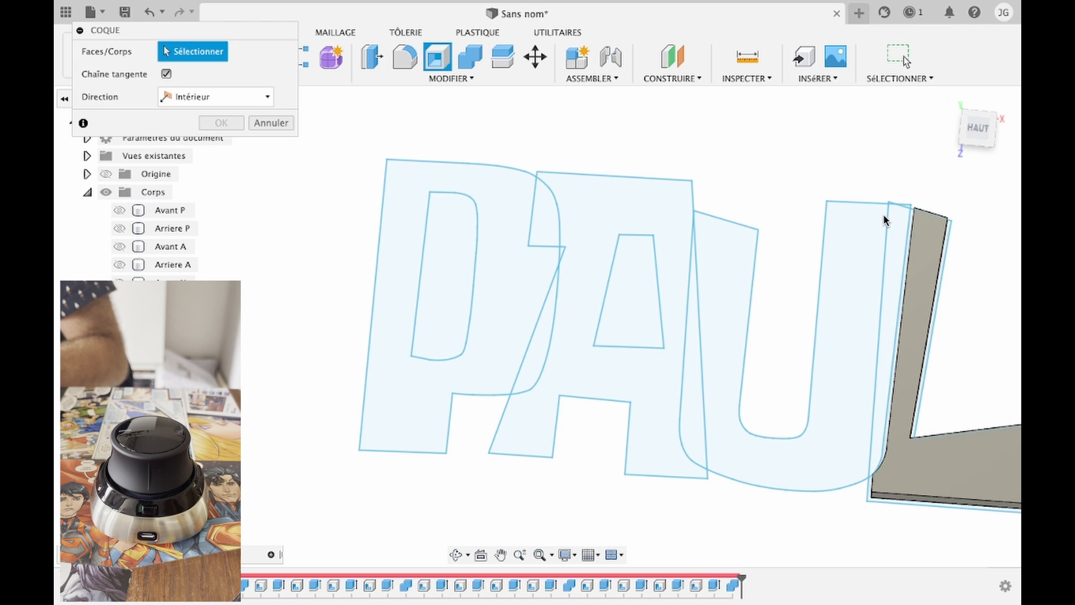
pyautogui.click(919, 241)
pyautogui.write('0,8')
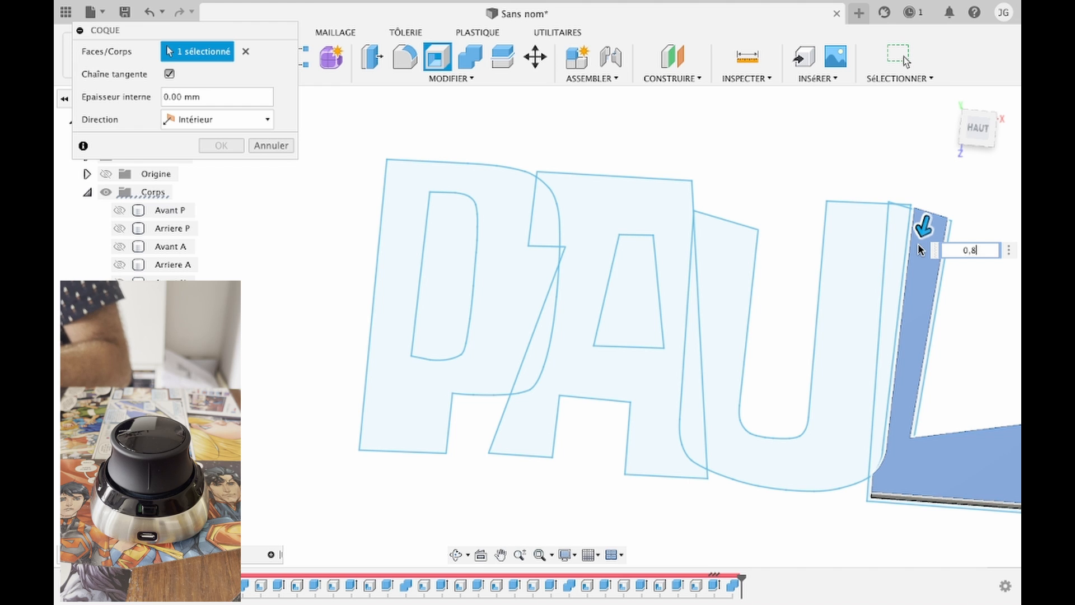
pyautogui.press('Return')
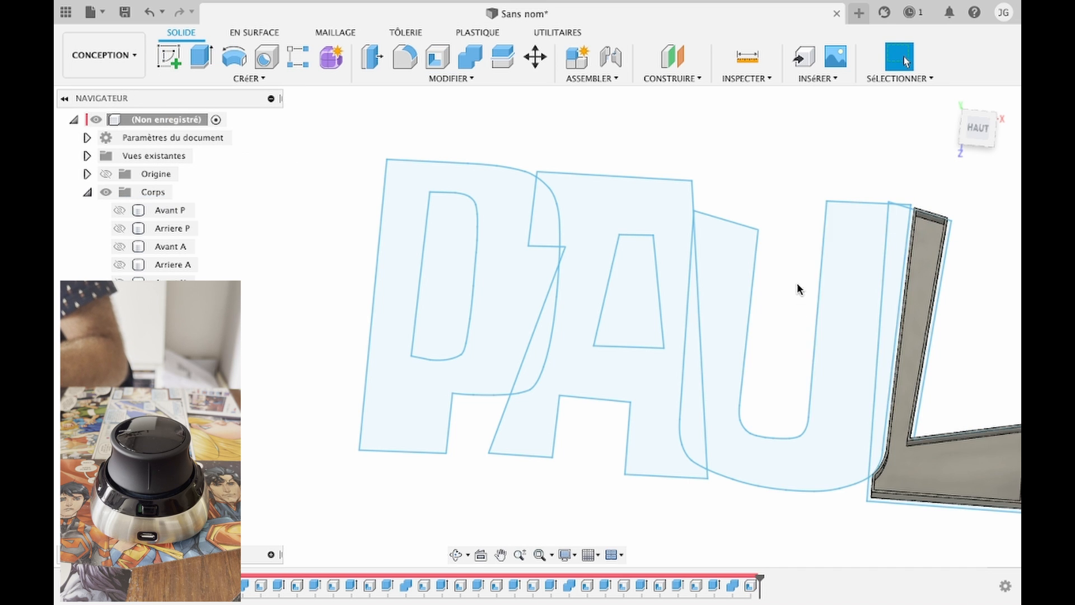
pyautogui.click(173, 337)
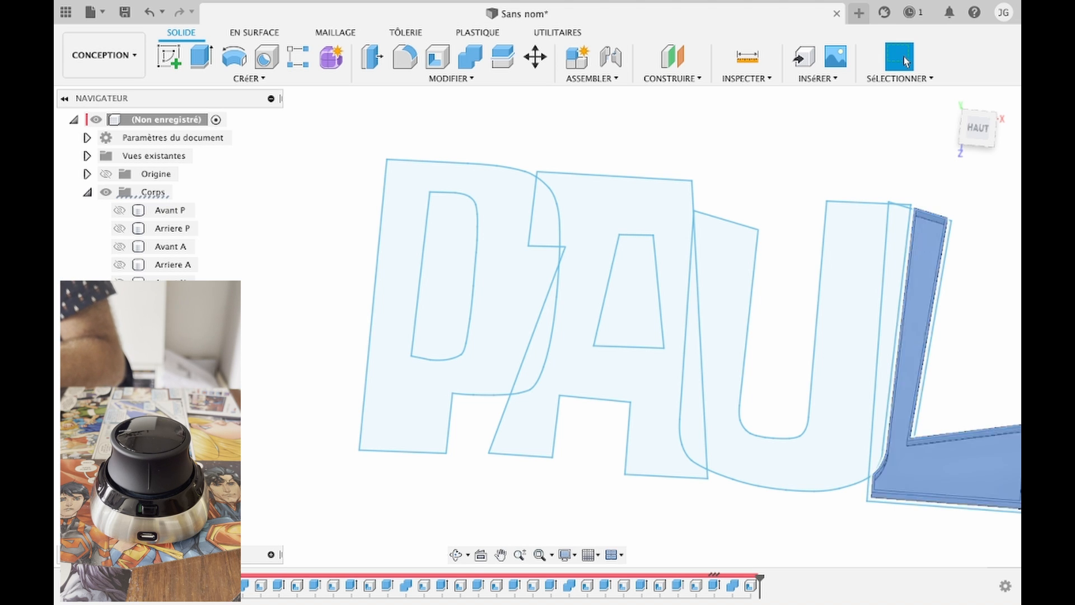
# Step: Extrude the L sketch region 20 mm as a new body for the rear part of the letter
pyautogui.press('e')
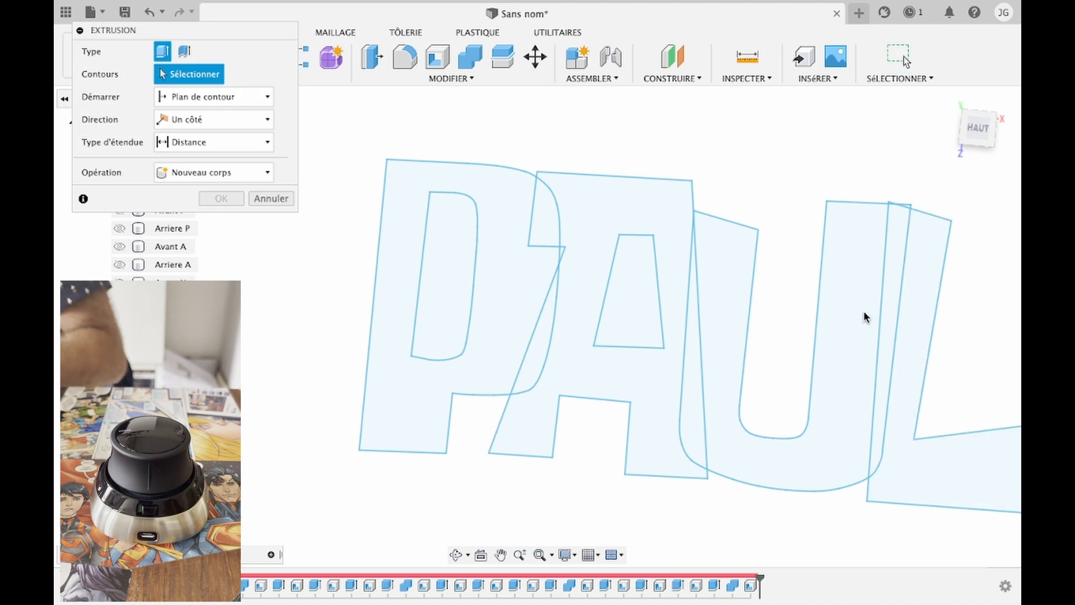
pyautogui.click(929, 294)
pyautogui.write('20')
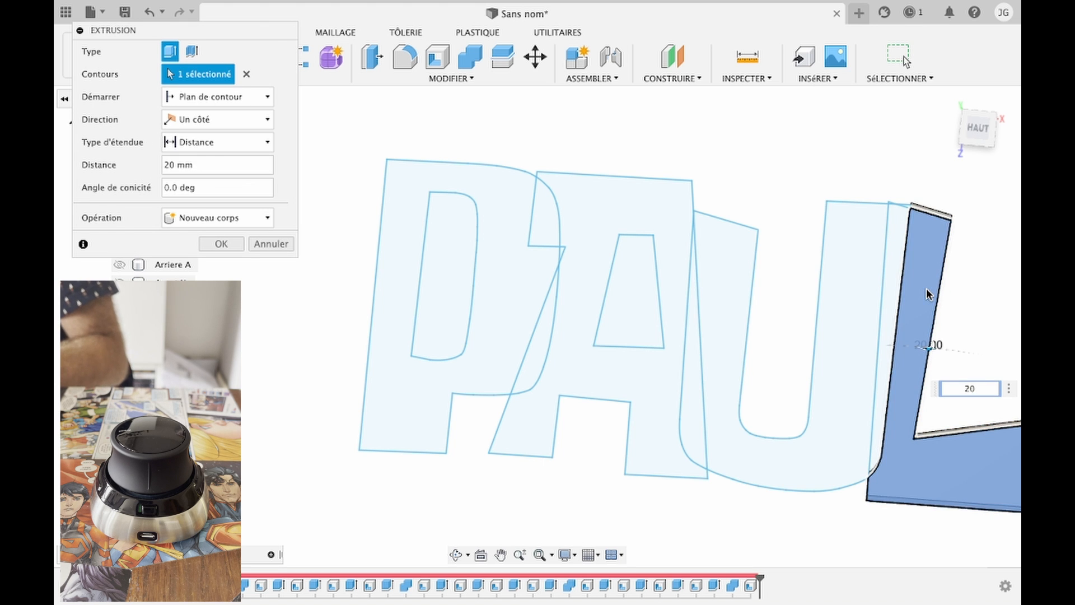
pyautogui.press('Return')
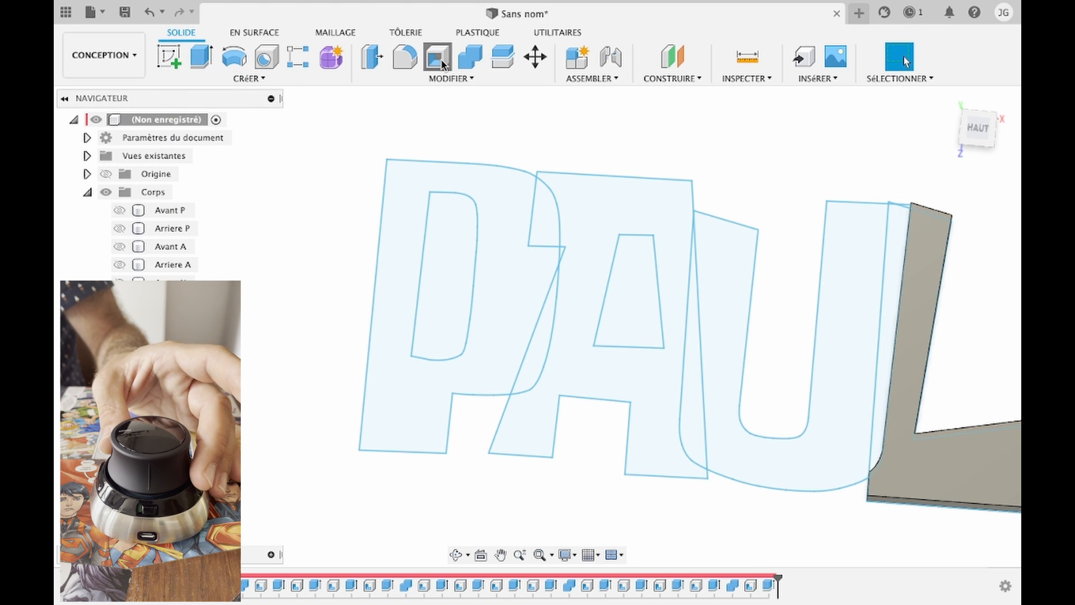
# Step: Shell the rear L body through its front and back faces with an inside thickness of 1.2 mm
pyautogui.click(442, 63)
pyautogui.click(919, 290)
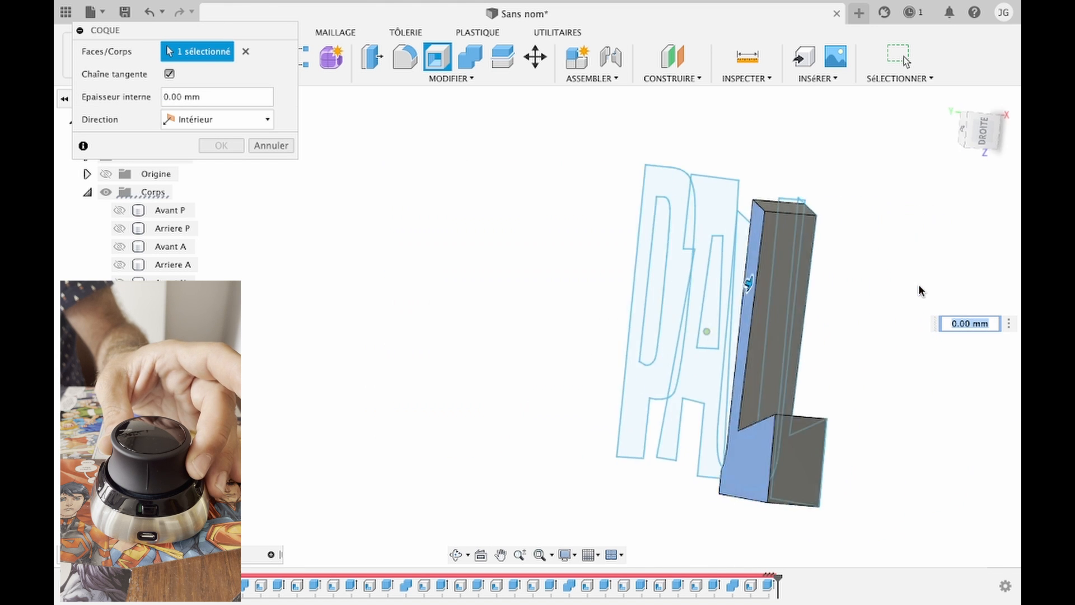
pyautogui.click(620, 290)
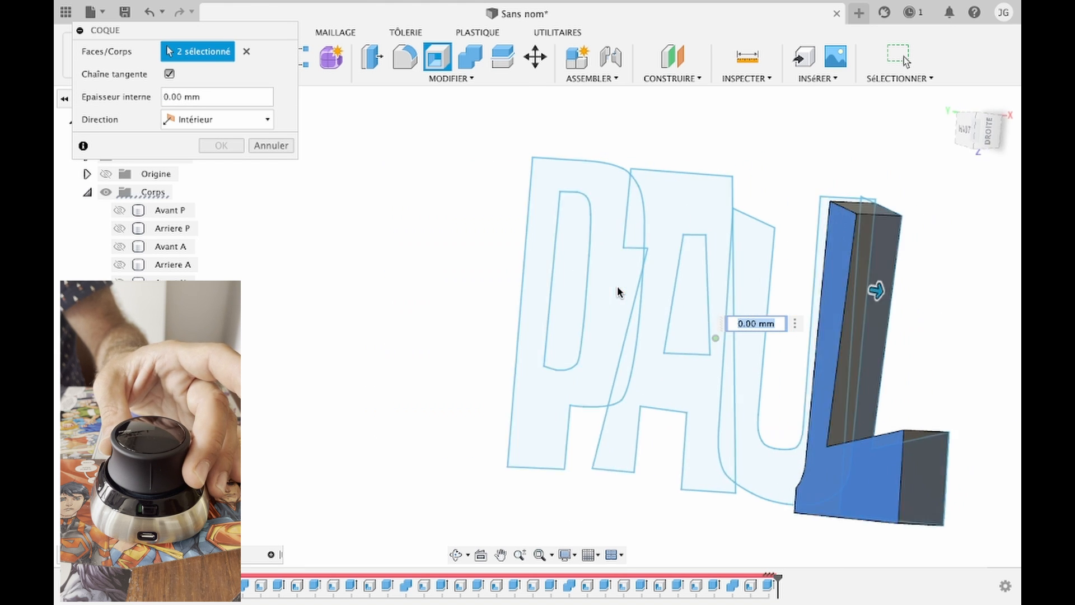
pyautogui.write('1,2')
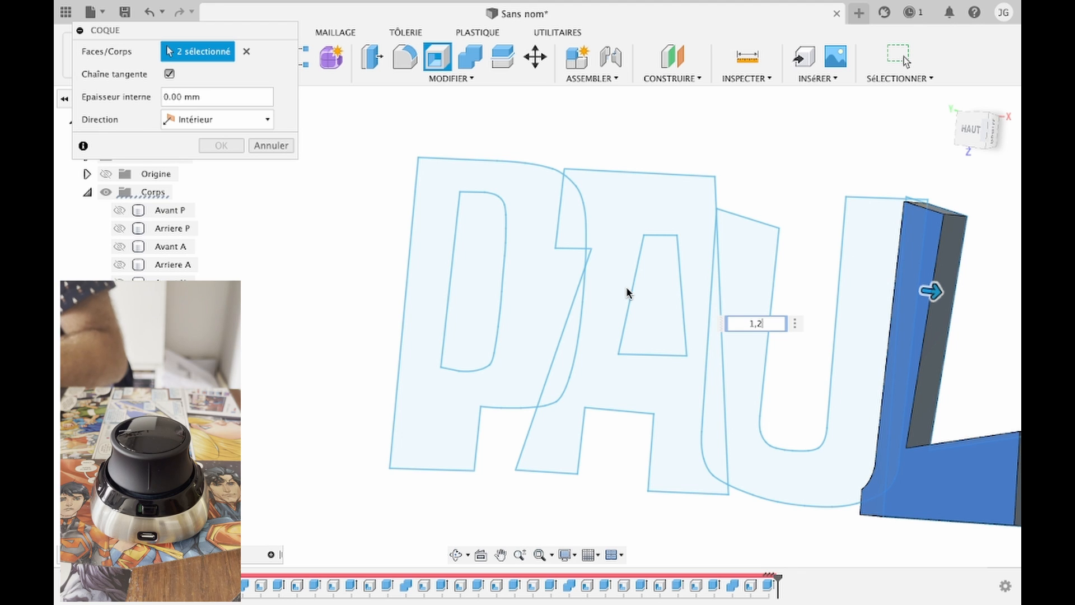
pyautogui.press('Return')
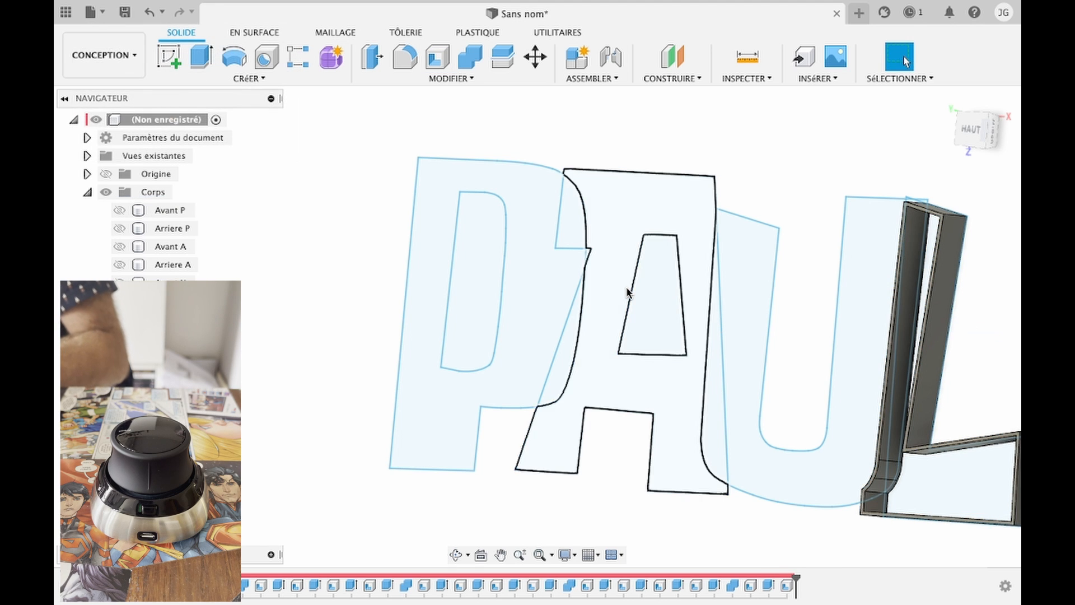
# Step: Extrude the L sketch region by -50 mm, joining it to the 1.2 mm walls
pyautogui.press('e')
pyautogui.click(945, 477)
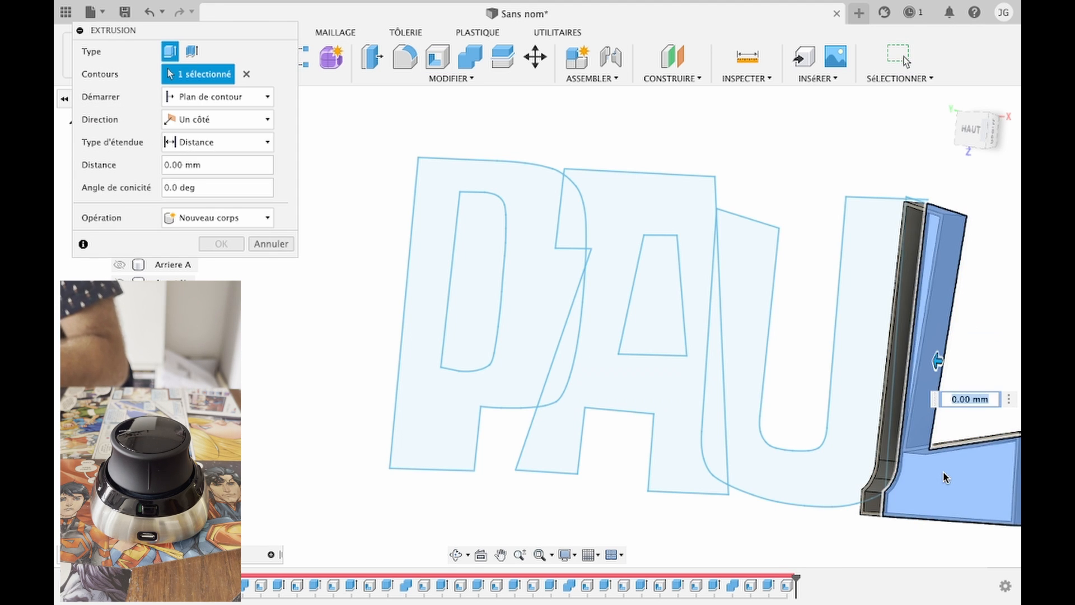
pyautogui.write('-50')
pyautogui.press('Return')
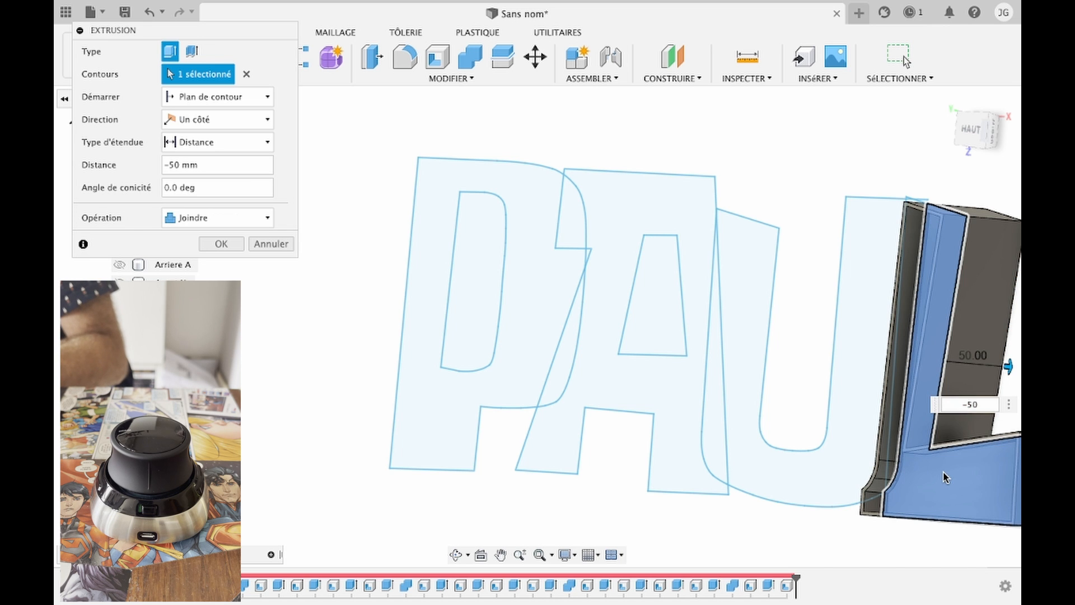
# Step: Shell the rear L body through its front recessed face with an inside thickness of 2 mm
pyautogui.click(438, 57)
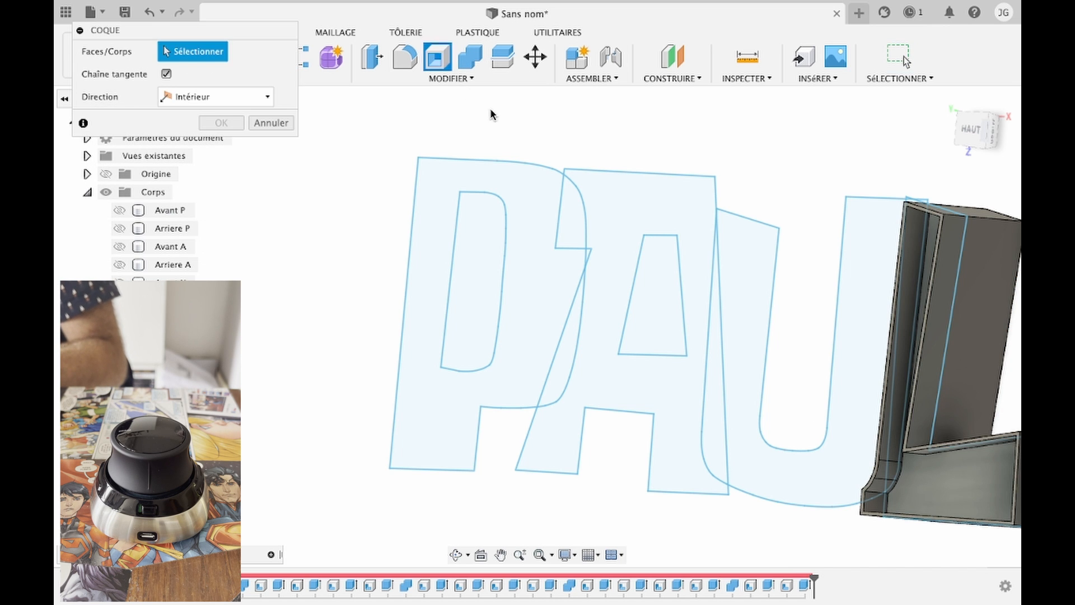
pyautogui.click(940, 477)
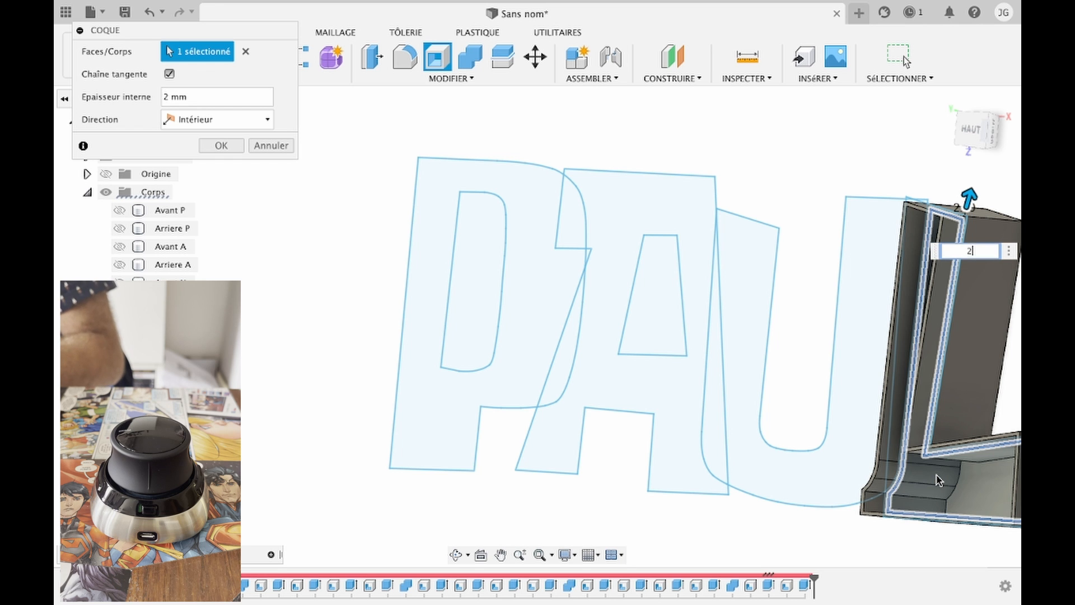
pyautogui.press('Return')
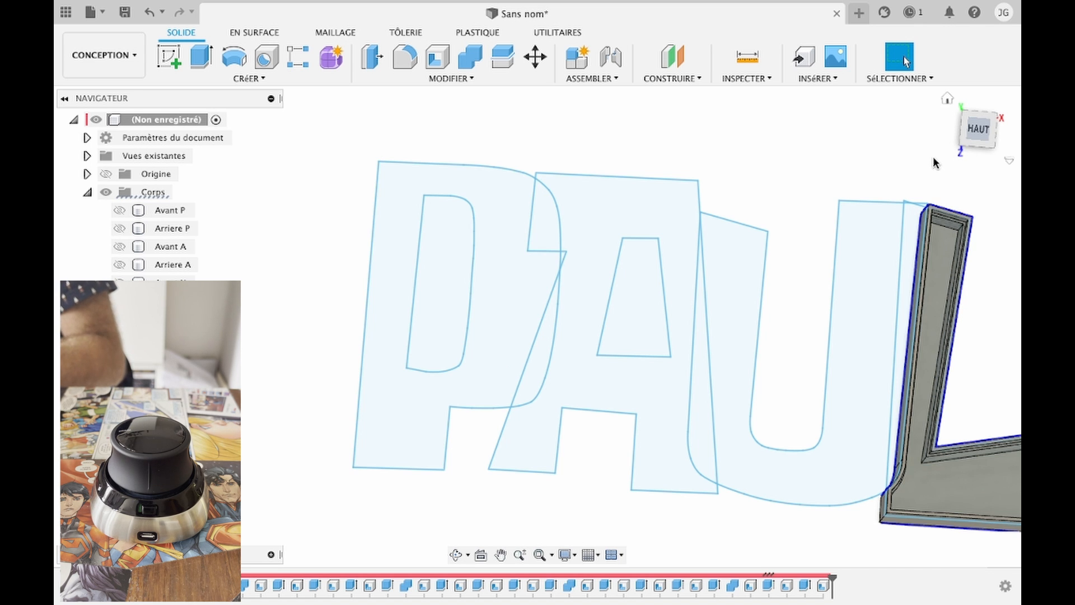
# Step: Show the front P body and apply the glossy enamel blue paint appearance to the front A, U and L bodies
pyautogui.click(828, 65)
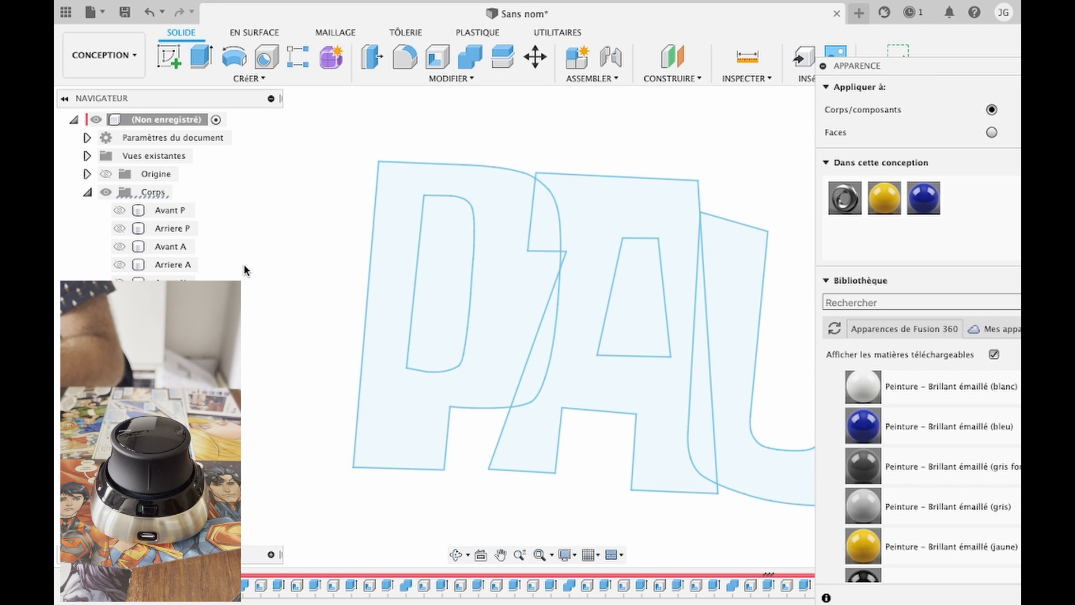
pyautogui.click(119, 211)
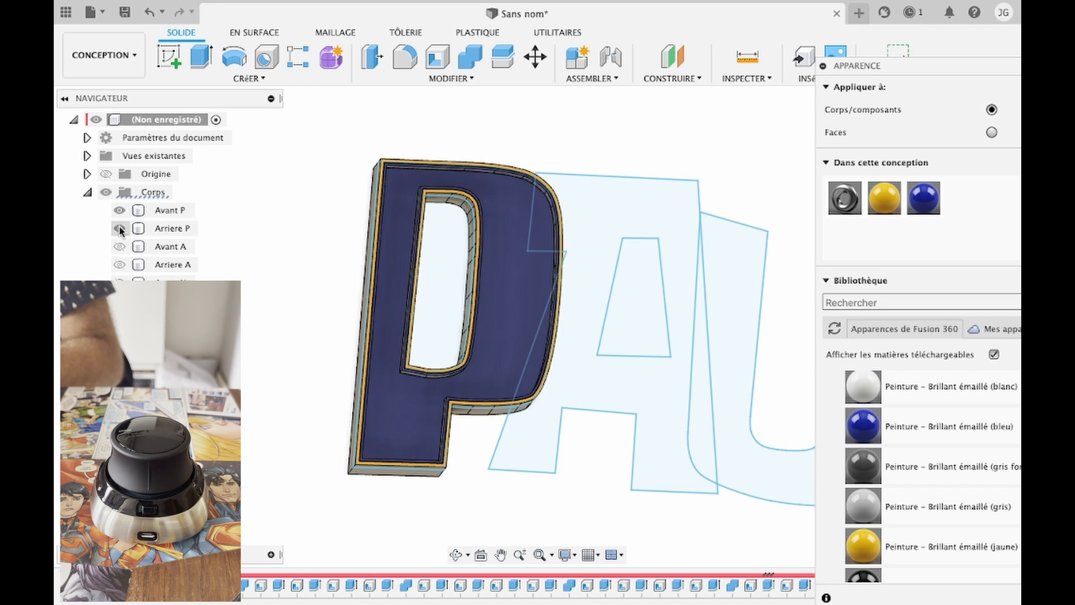
pyautogui.moveTo(940, 197); pyautogui.dragTo(190, 249)
pyautogui.moveTo(922, 202); pyautogui.dragTo(174, 285)
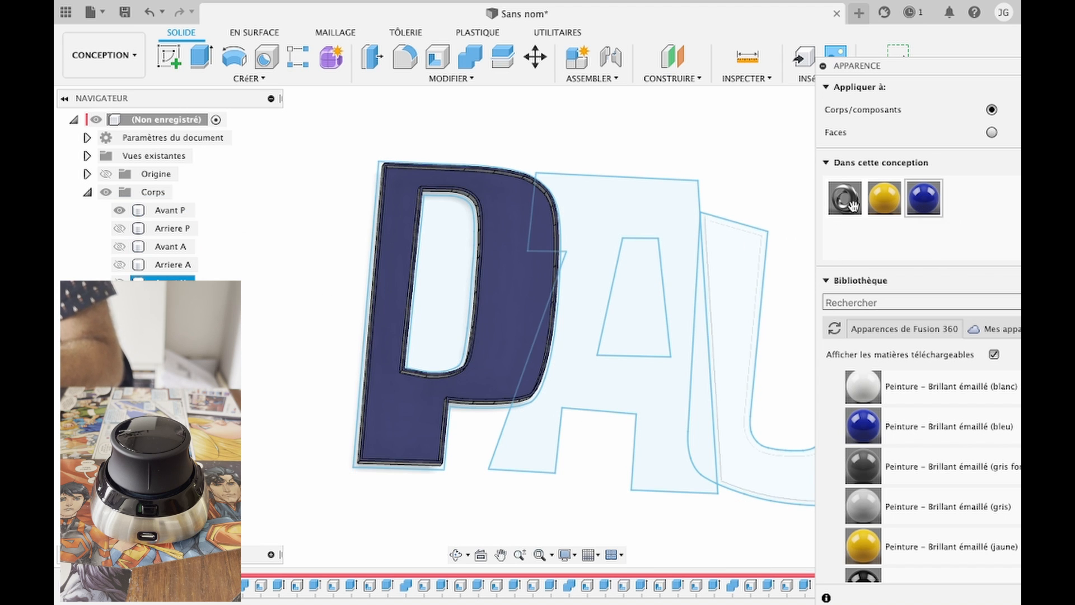
pyautogui.moveTo(934, 197); pyautogui.dragTo(311, 318)
pyautogui.moveTo(188, 319); pyautogui.dragTo(175, 319)
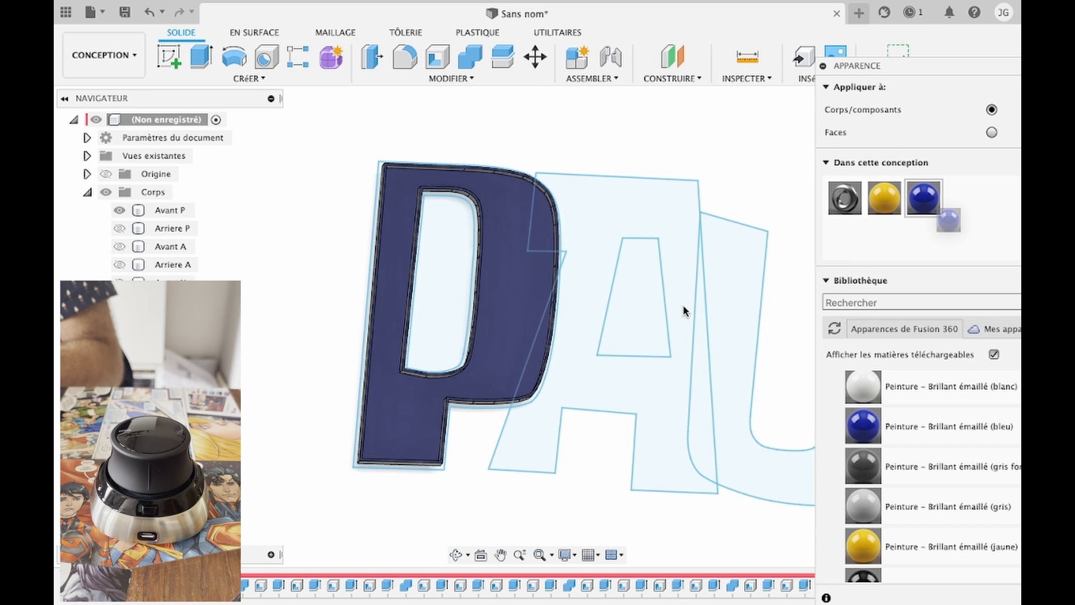
# Step: Apply the glossy enamel yellow paint appearance to the rear P, A, U and L bodies
pyautogui.moveTo(886, 200); pyautogui.dragTo(204, 233)
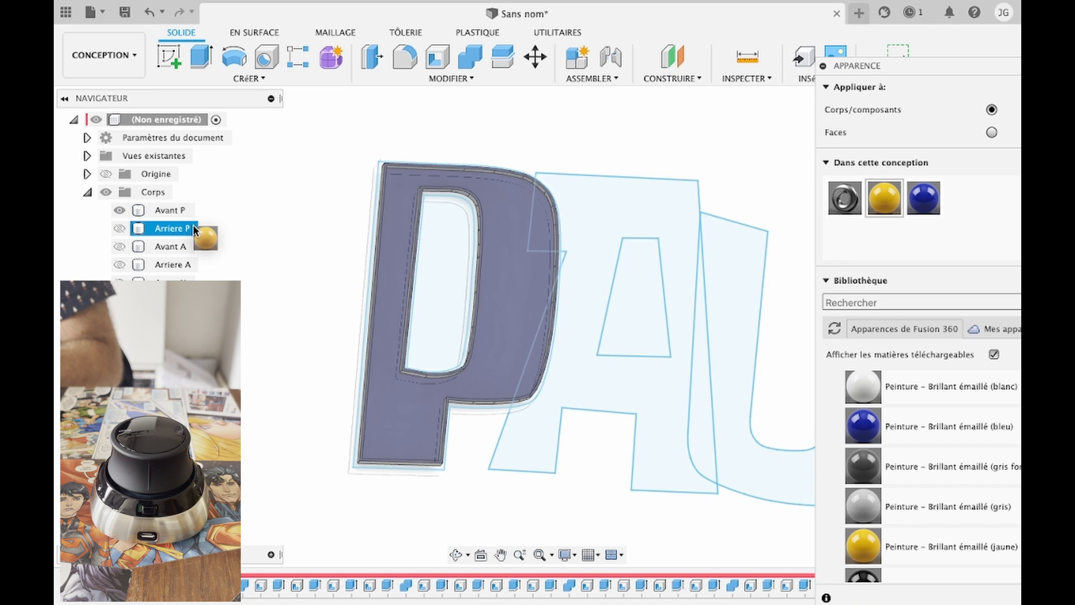
pyautogui.moveTo(893, 201); pyautogui.dragTo(188, 267)
pyautogui.moveTo(884, 202); pyautogui.dragTo(171, 283)
pyautogui.moveTo(886, 202); pyautogui.dragTo(185, 350)
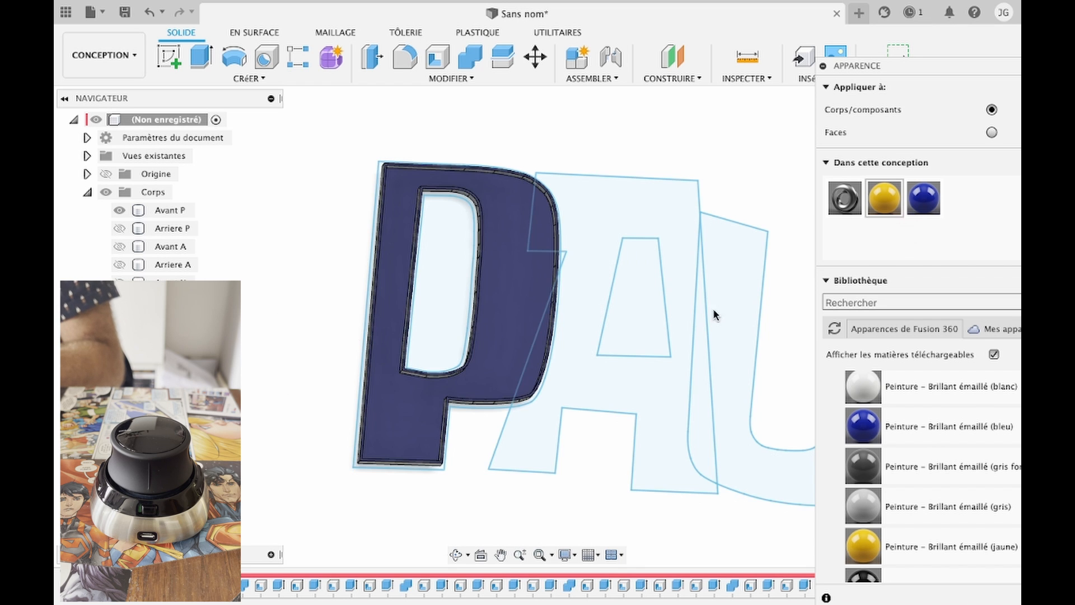
pyautogui.click(825, 70)
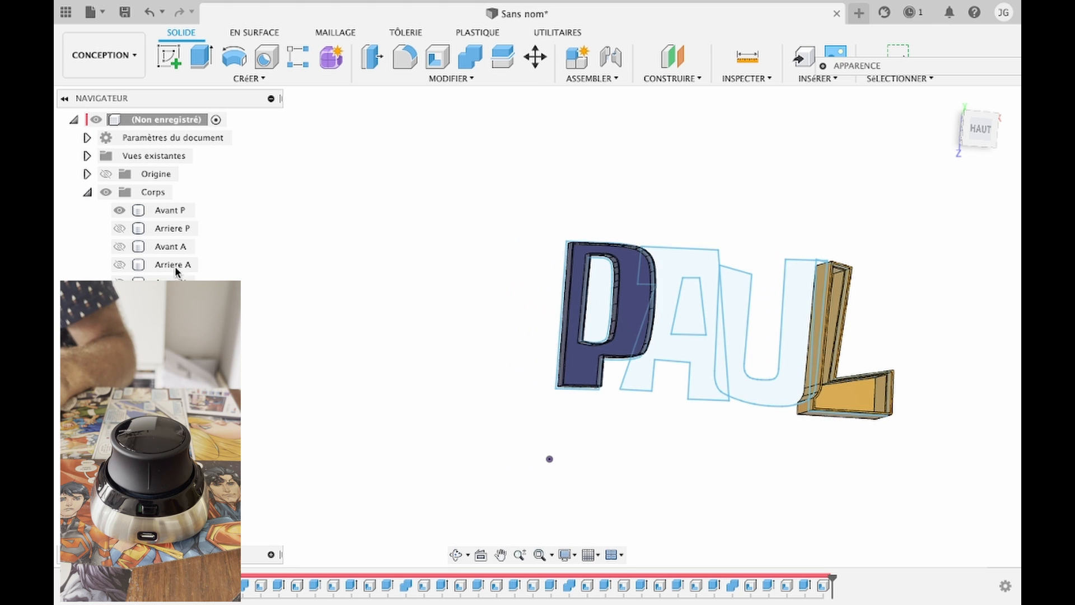
# Step: Show all hidden front and rear bodies so that the complete four-letter name is displayed
pyautogui.click(118, 230)
pyautogui.click(119, 263)
pyautogui.click(119, 246)
pyautogui.click(119, 283)
pyautogui.click(119, 301)
pyautogui.scroll(3, 699, 317)
pyautogui.scroll(3, 698, 317)
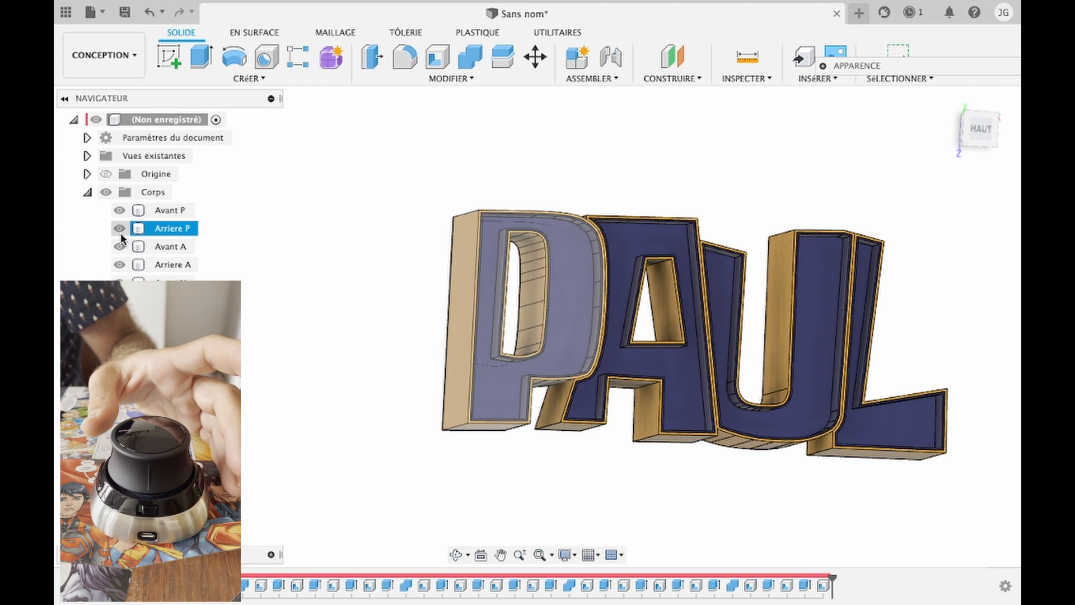
# Step: Hide the front P, A, U and L bodies
pyautogui.click(119, 210)
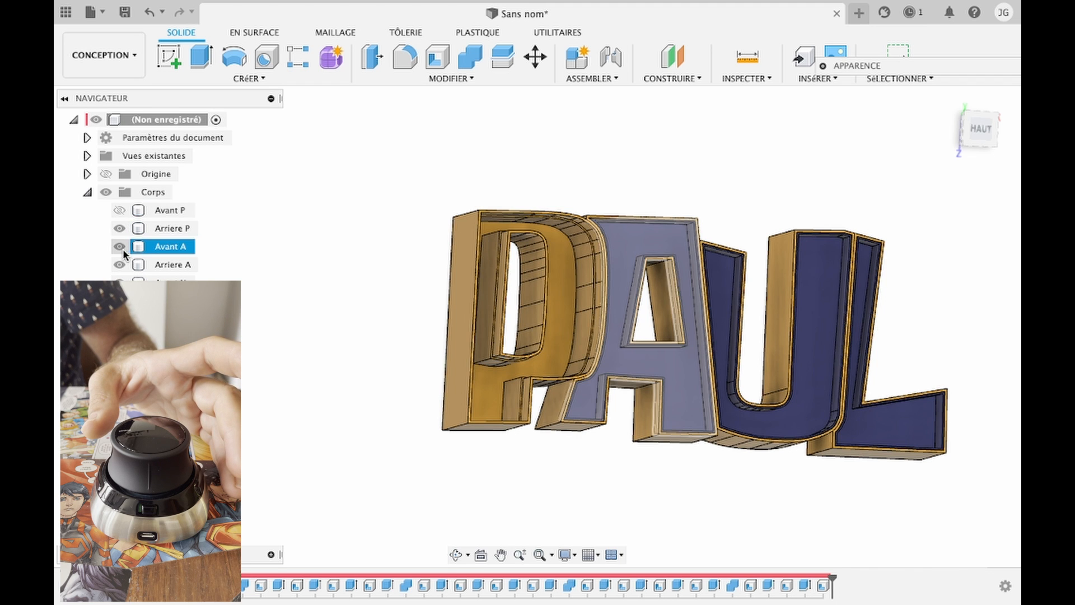
pyautogui.click(119, 246)
pyautogui.click(119, 283)
pyautogui.click(120, 319)
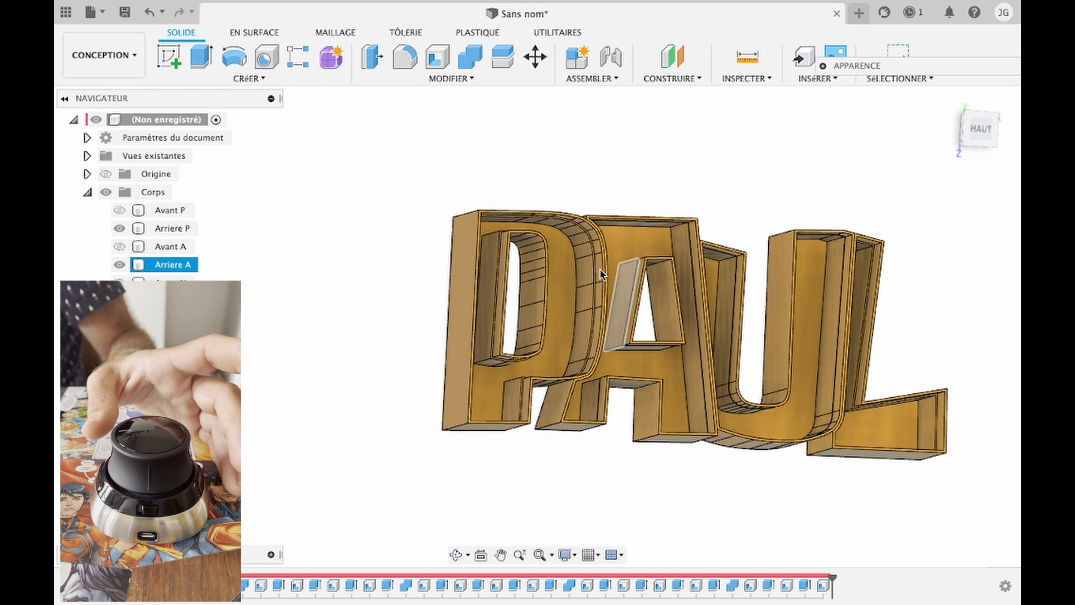
# Step: Combine the rear A, U and L bodies with the rear P body as target, using the Join operation
pyautogui.click(470, 56)
pyautogui.click(170, 210)
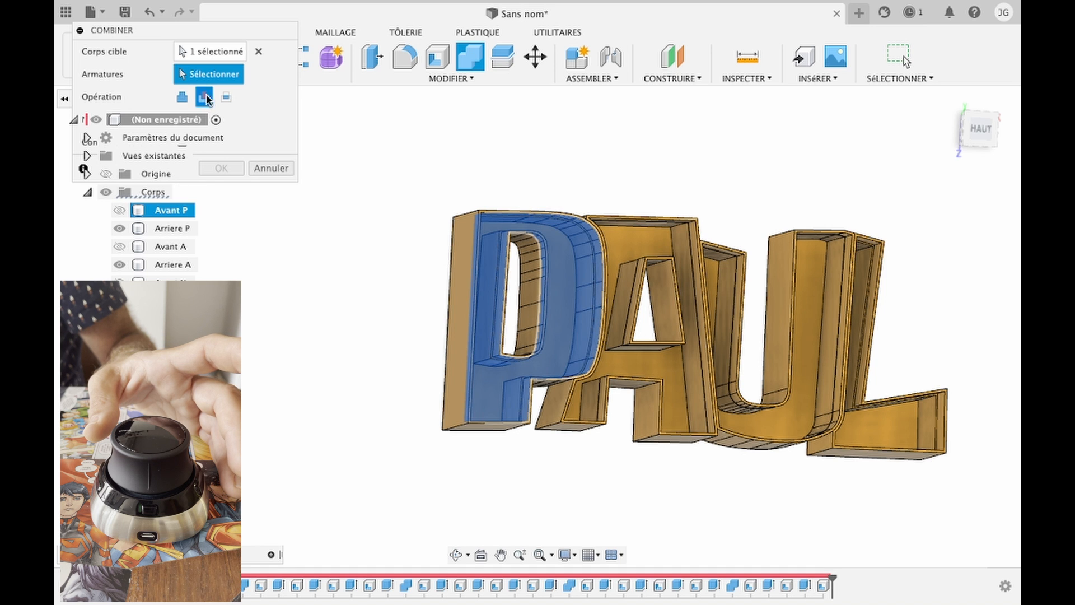
pyautogui.click(259, 52)
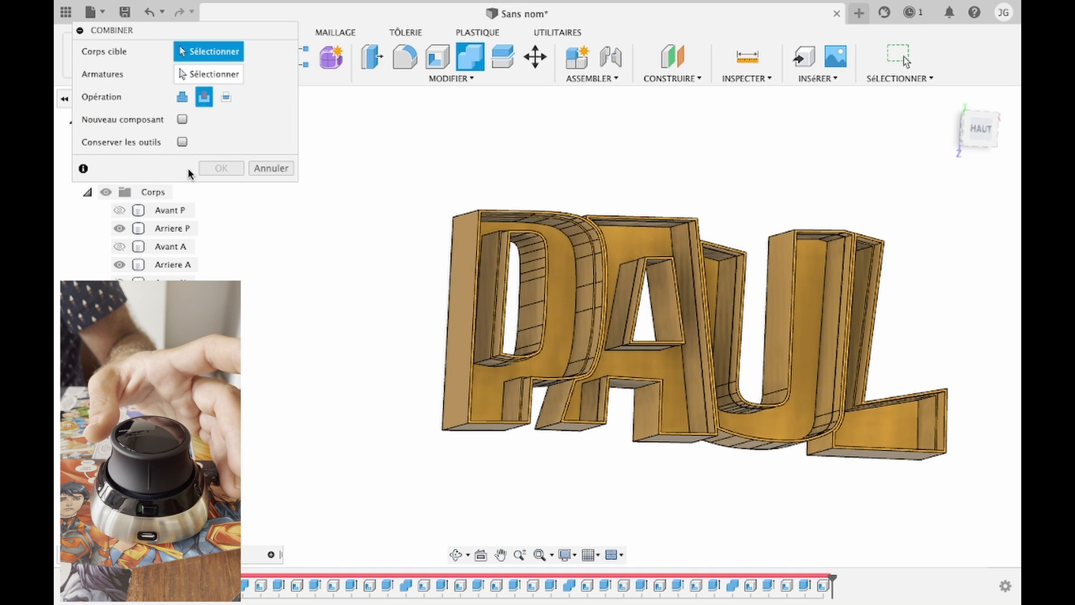
pyautogui.click(175, 228)
pyautogui.click(175, 264)
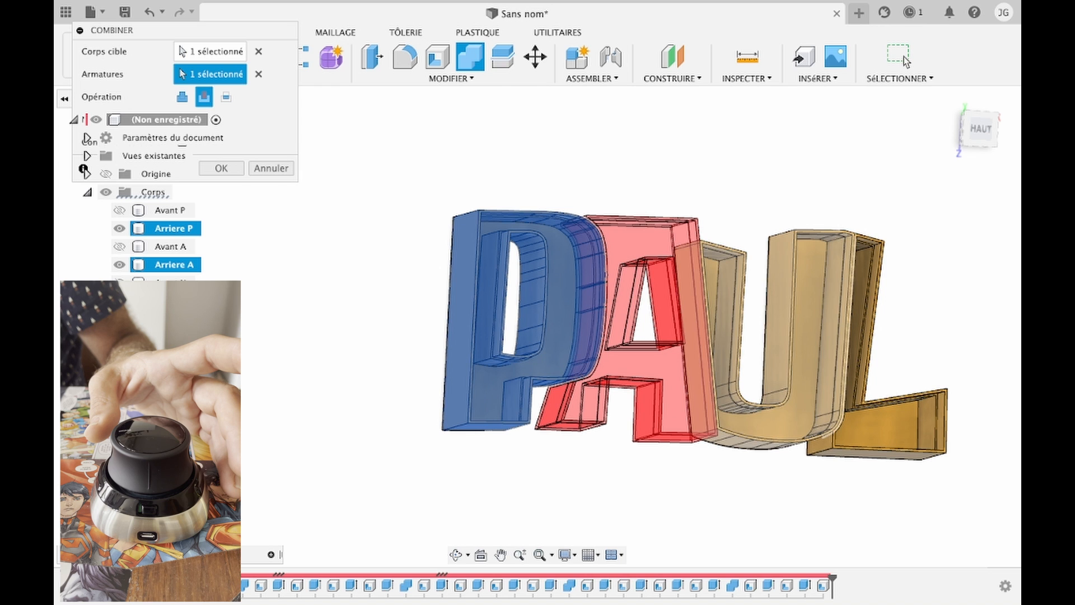
pyautogui.click(175, 301)
pyautogui.click(175, 338)
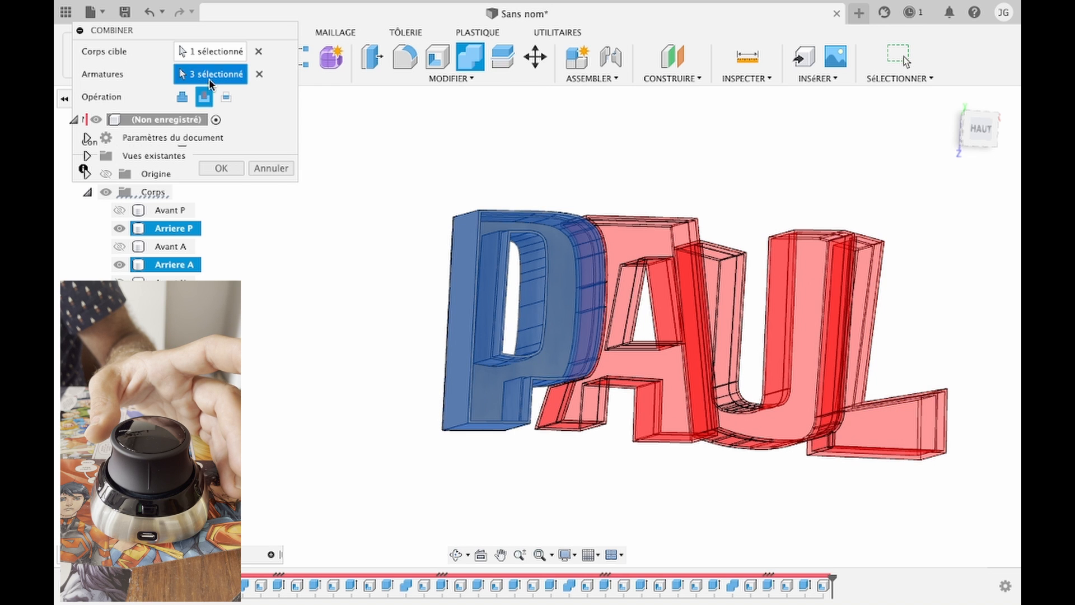
pyautogui.click(186, 99)
pyautogui.click(224, 167)
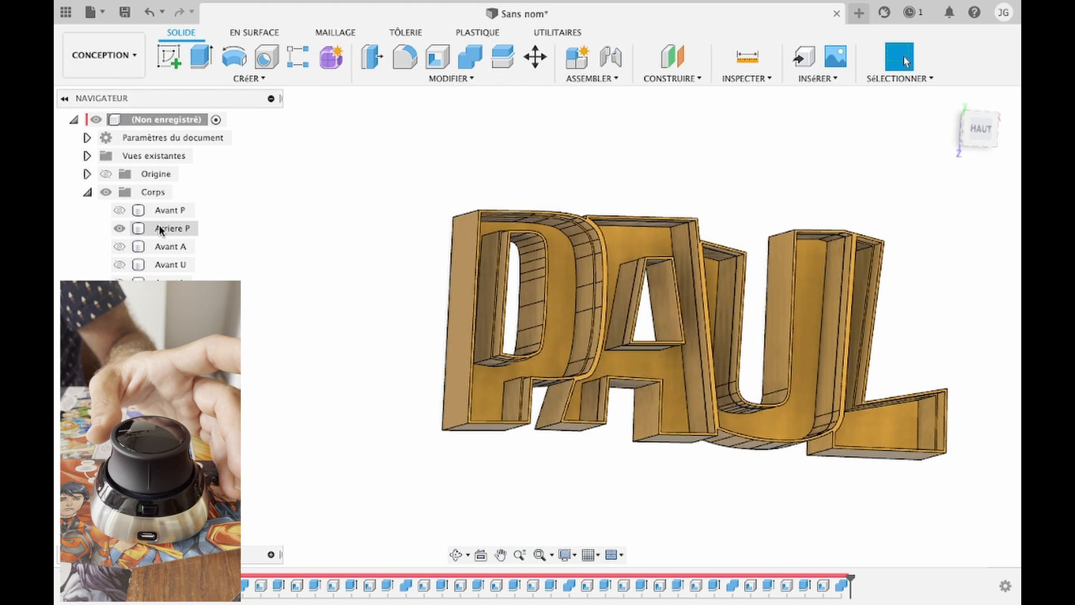
pyautogui.click(127, 227)
pyautogui.click(123, 228)
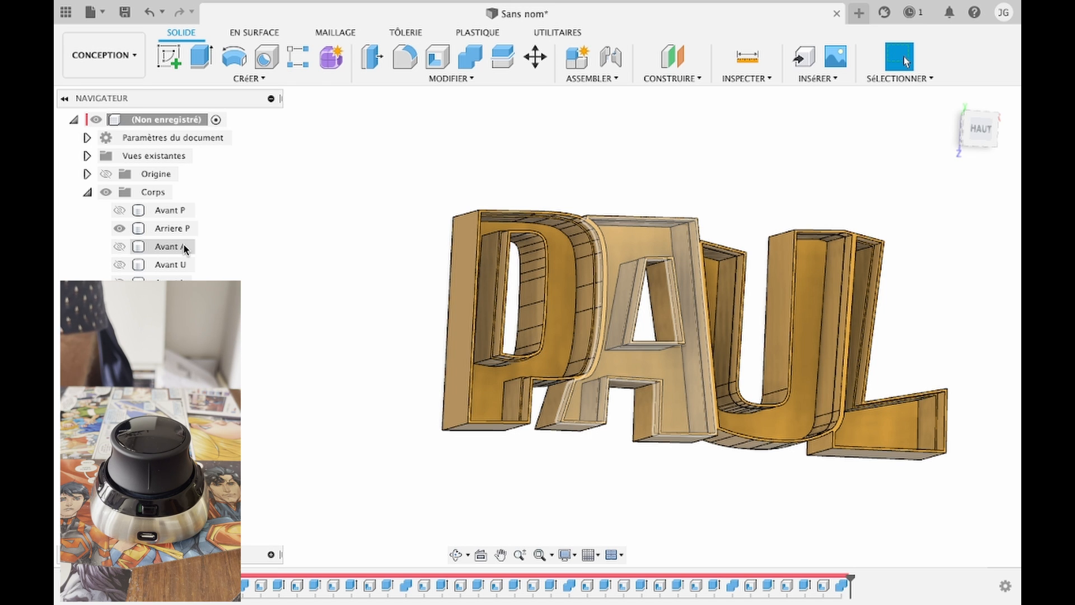
# Step: Sketch a 10 mm diameter circle on the inner floor of the P's lower leg
pyautogui.click(169, 56)
pyautogui.click(488, 388)
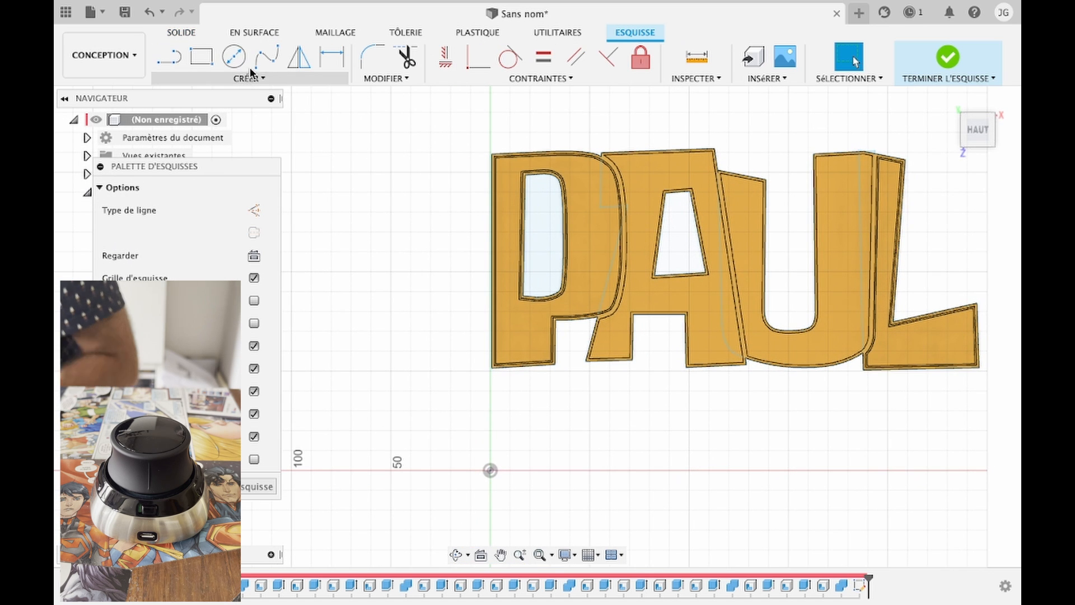
pyautogui.press('c')
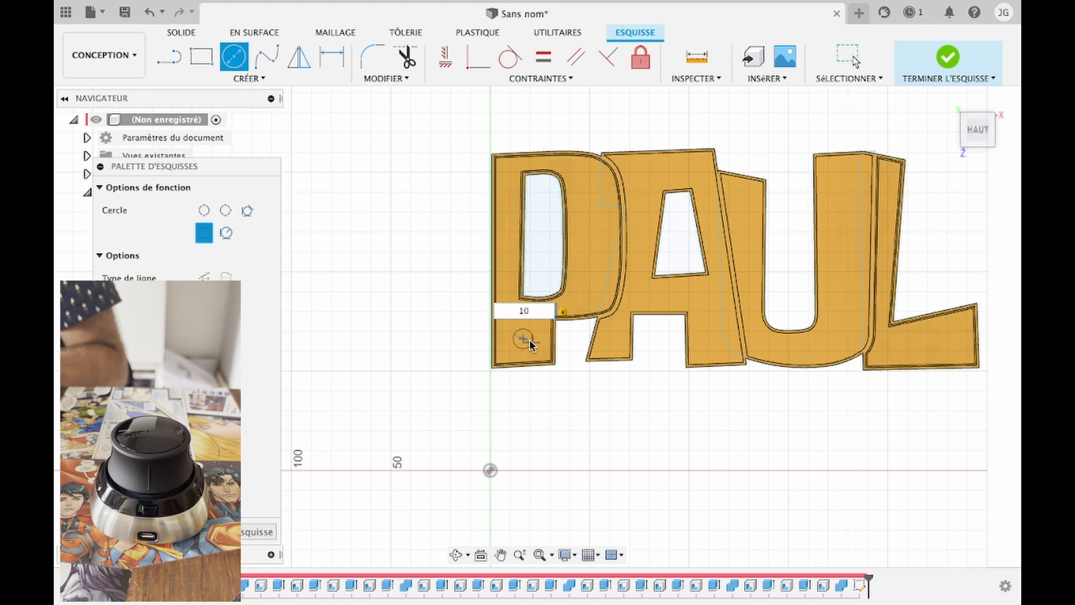
pyautogui.press('Return')
pyautogui.press('Escape')
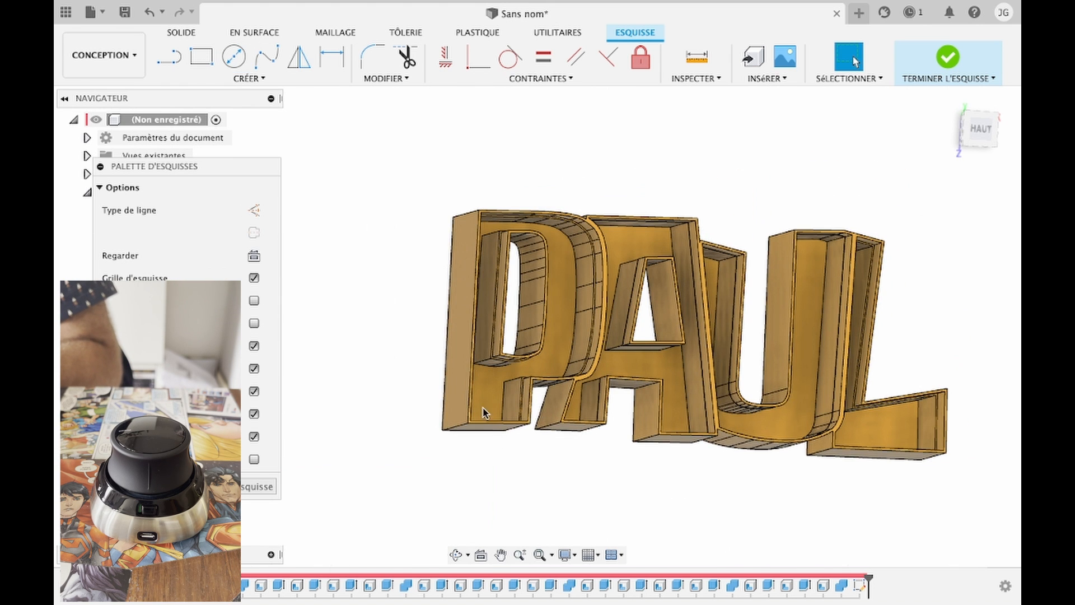
# Step: Try to extrude the circle on the P's inner floor and delete its sketch
pyautogui.press('e')
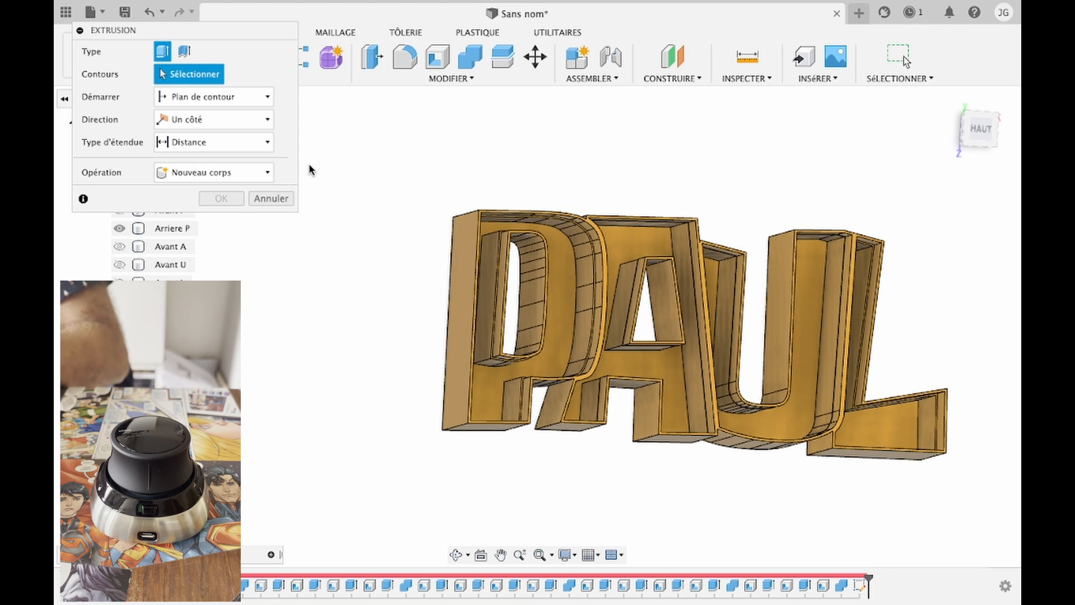
pyautogui.press('Escape')
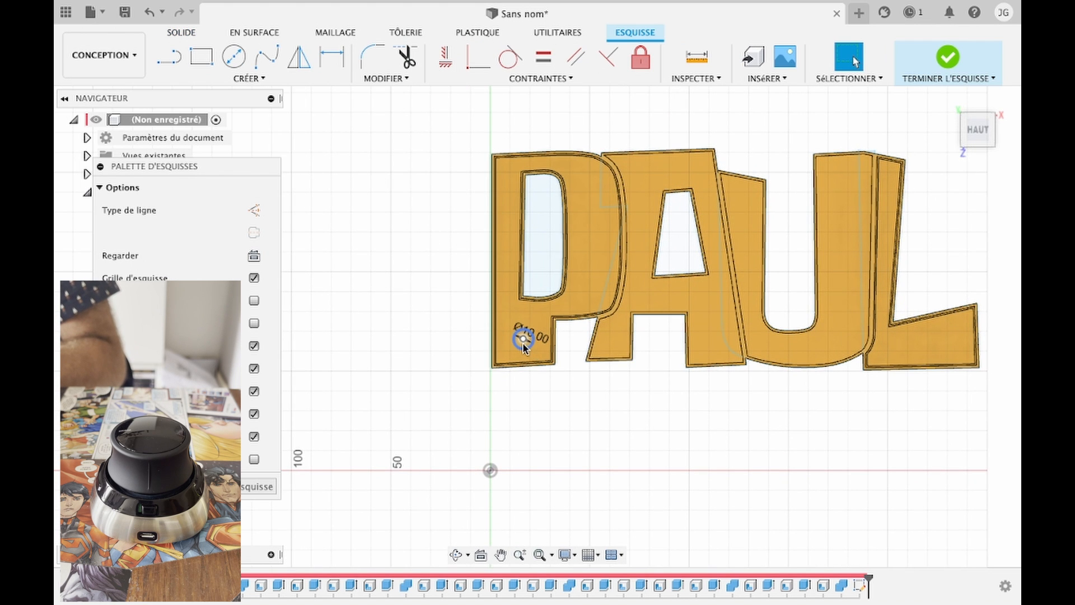
pyautogui.press('e')
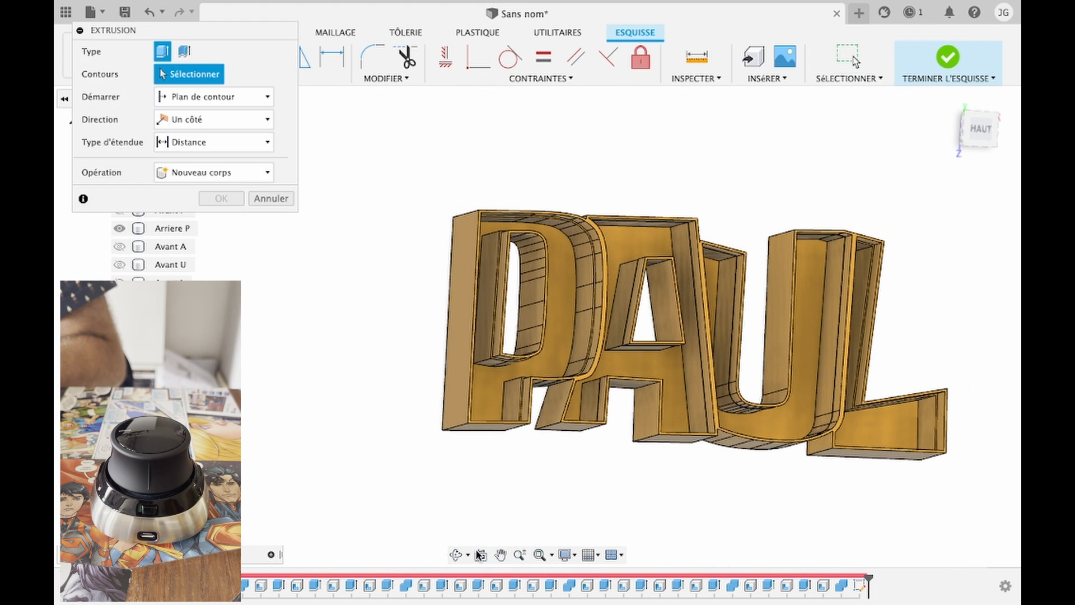
pyautogui.keyDown('shift'); pyautogui.moveTo(551, 424); pyautogui.dragTo(638, 432, button='middle'); pyautogui.keyUp('shift')
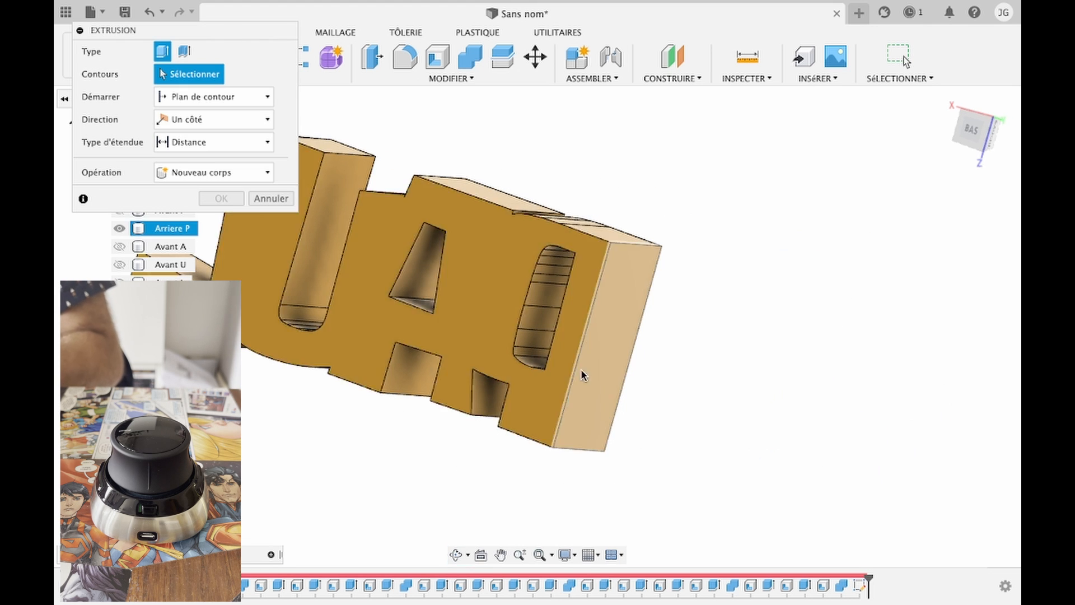
pyautogui.click(860, 586)
pyautogui.rightClick(860, 585)
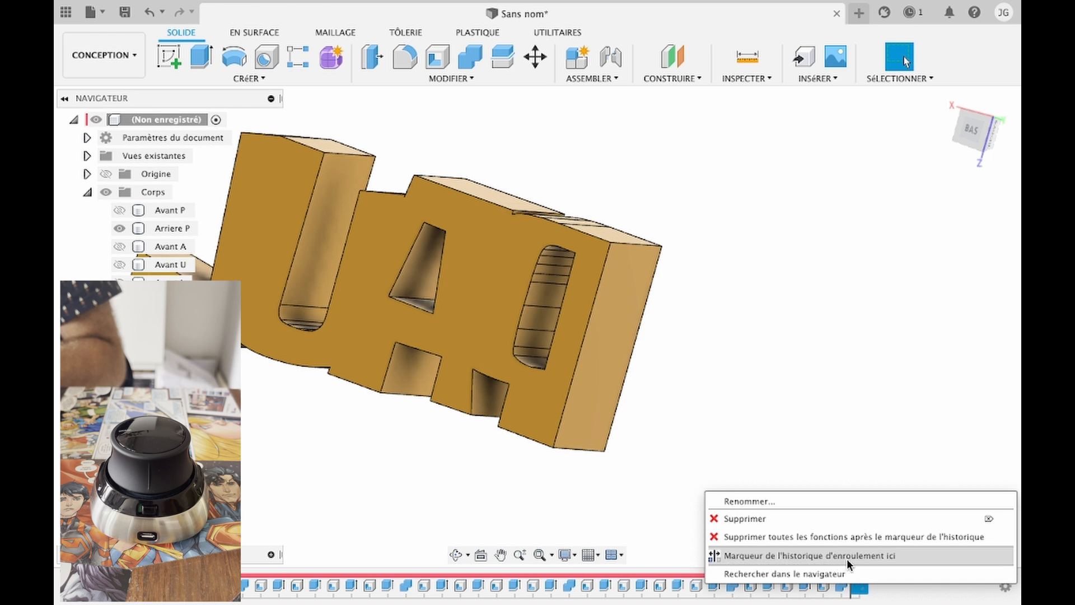
pyautogui.click(778, 518)
# Step: Sketch a 10 mm diameter circle on the outer back face of the joined letters, within the P's lower leg
pyautogui.click(544, 409)
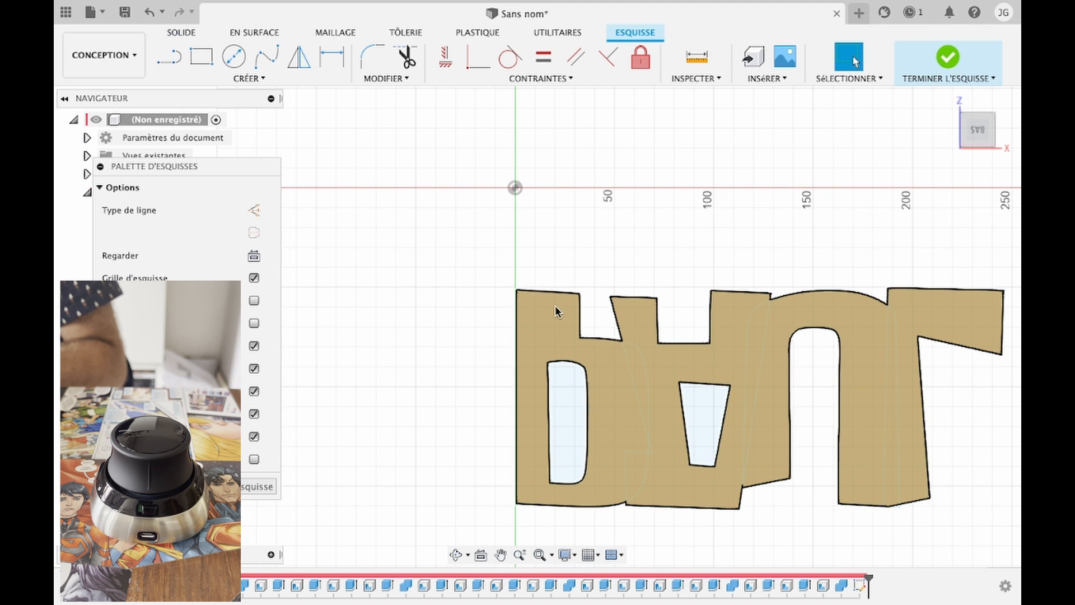
pyautogui.press('c')
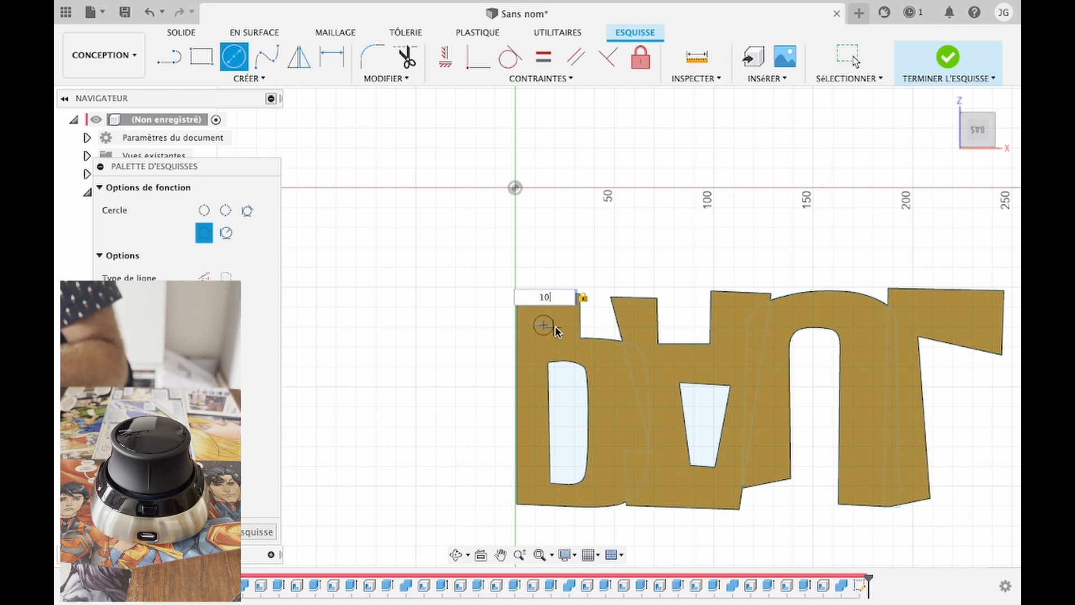
pyautogui.press('Escape')
pyautogui.scroll(3, 554, 326)
pyautogui.press('e')
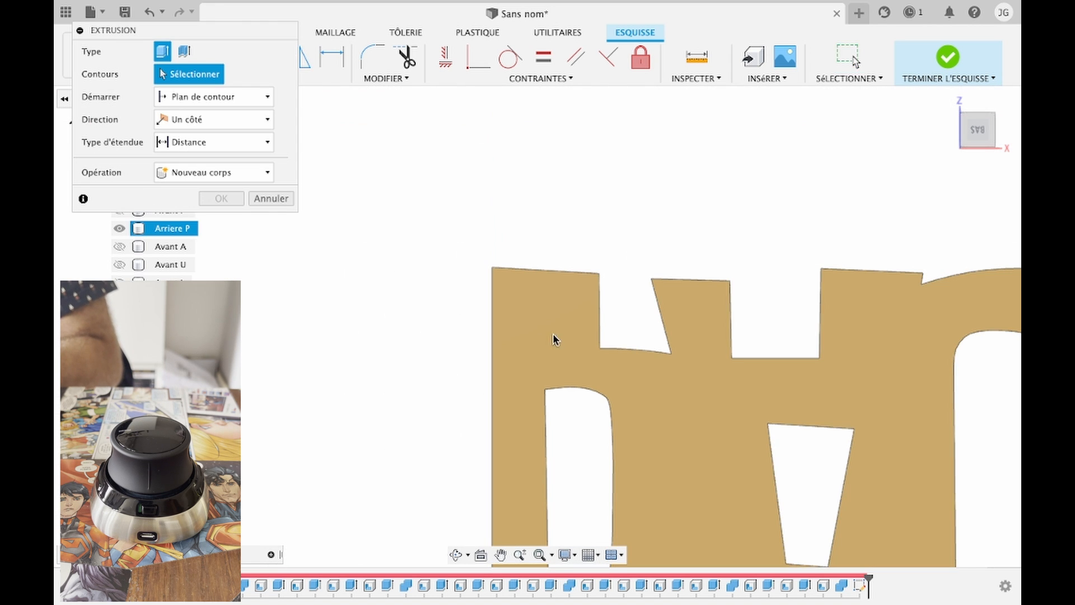
pyautogui.click(271, 199)
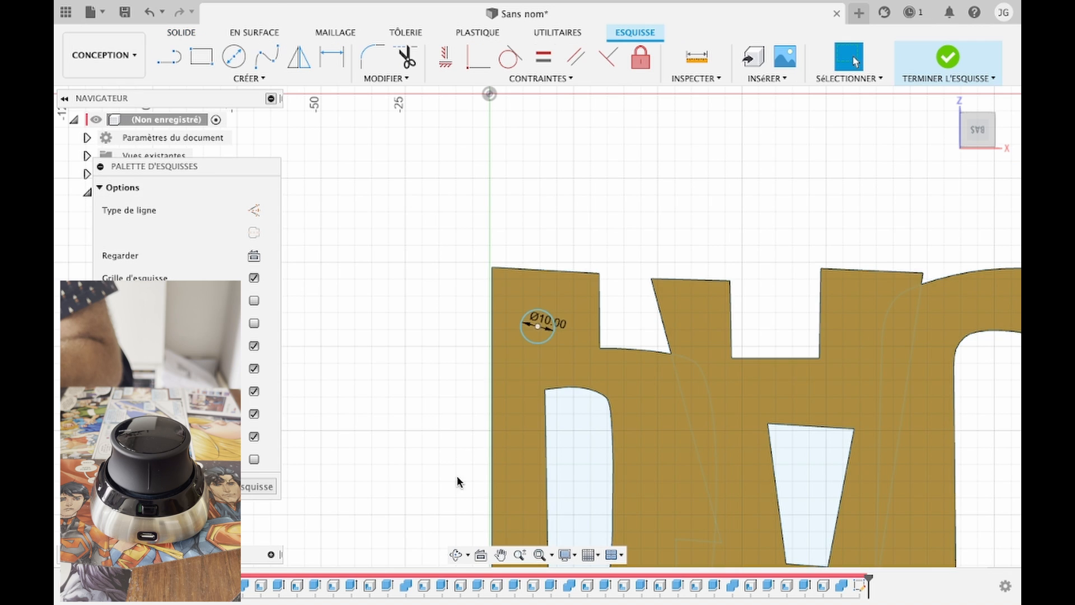
# Step: Extrude the circle by -10 mm to cut a hole through the back wall of the P
pyautogui.click(537, 336)
pyautogui.press('e')
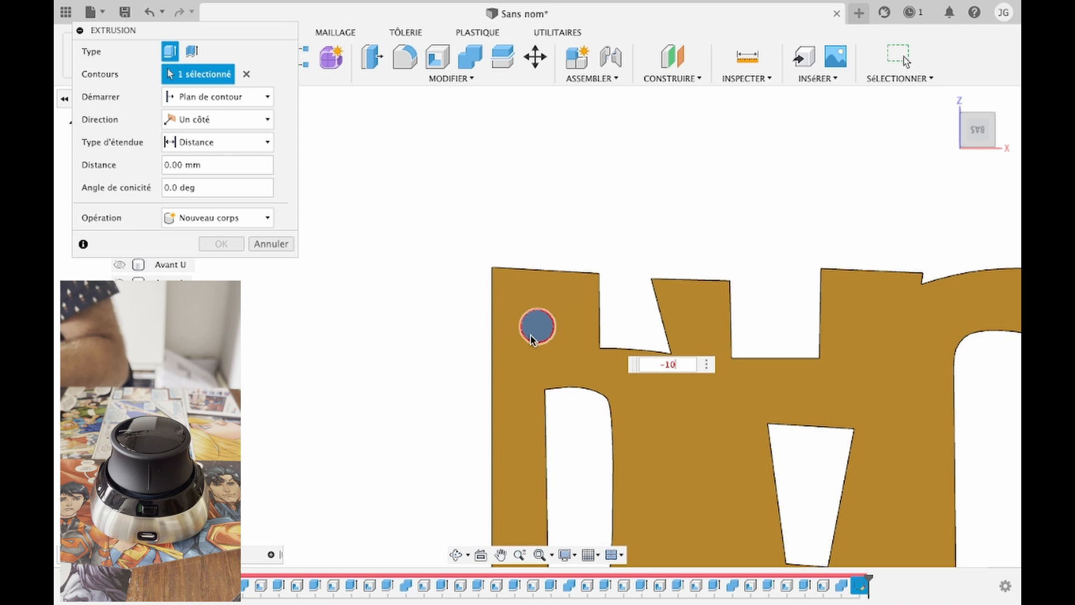
pyautogui.press('Return')
pyautogui.press('Return')
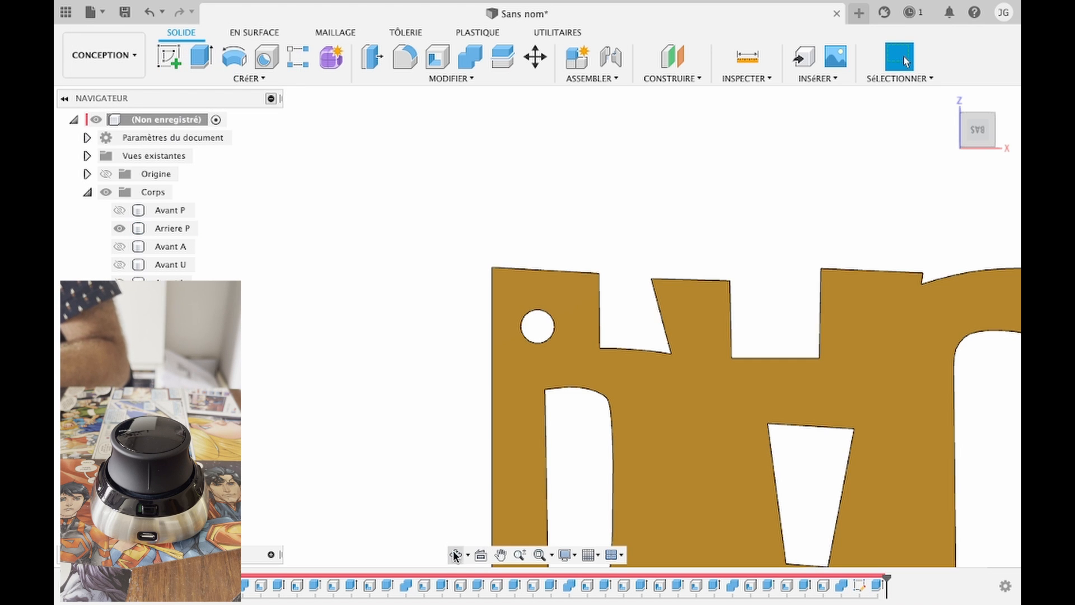
pyautogui.keyDown('shift'); pyautogui.moveTo(599, 444); pyautogui.dragTo(606, 229, button='middle'); pyautogui.keyUp('shift')
pyautogui.keyDown('shift'); pyautogui.moveTo(713, 354); pyautogui.dragTo(766, 339, button='middle'); pyautogui.keyUp('shift')
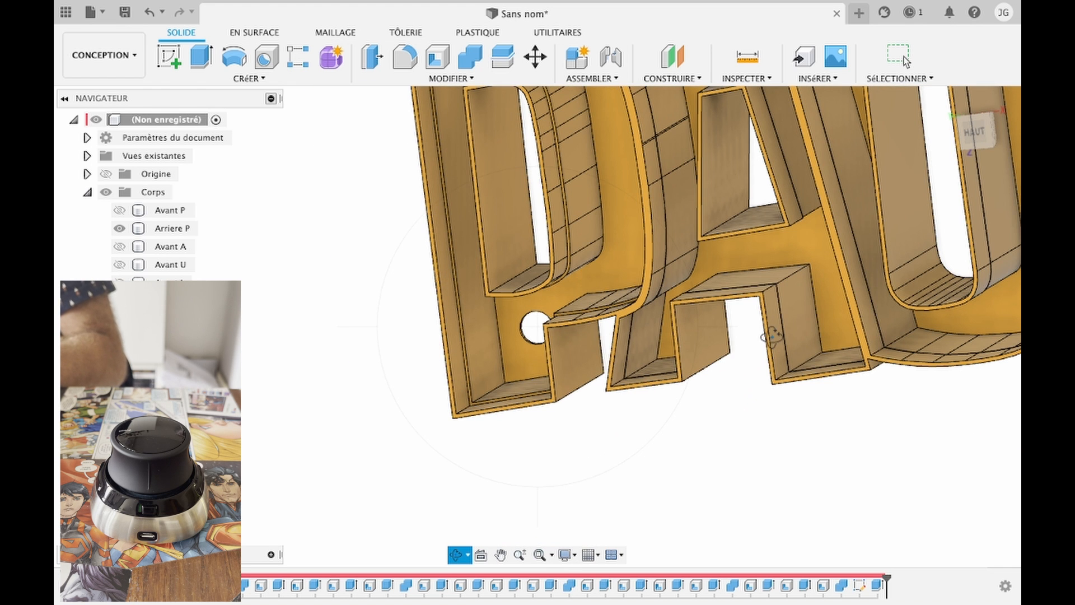
pyautogui.rightClick(765, 343)
pyautogui.click(637, 448)
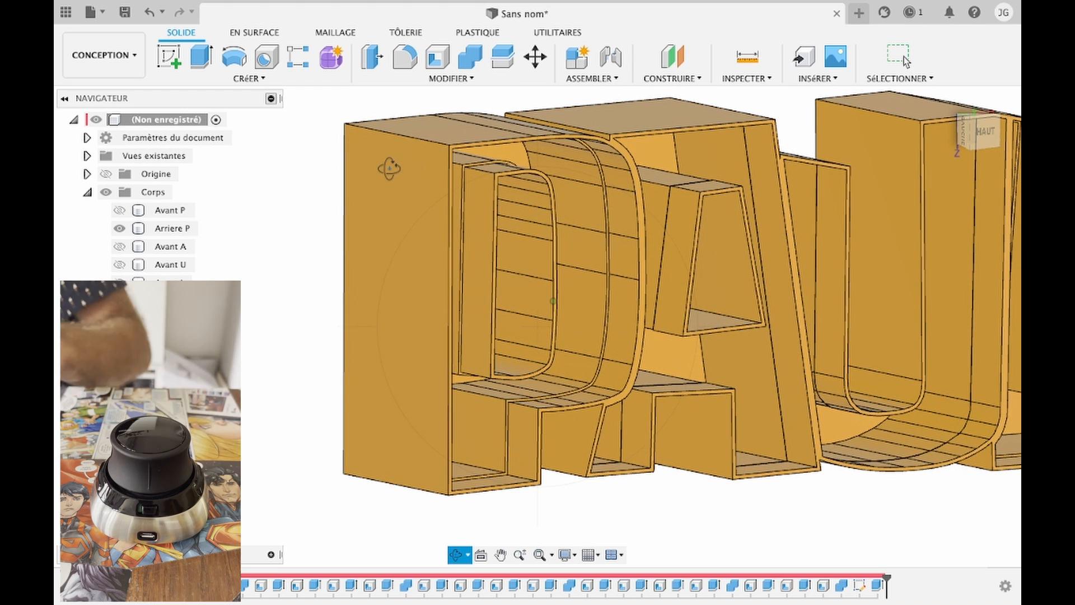
pyautogui.press('Escape')
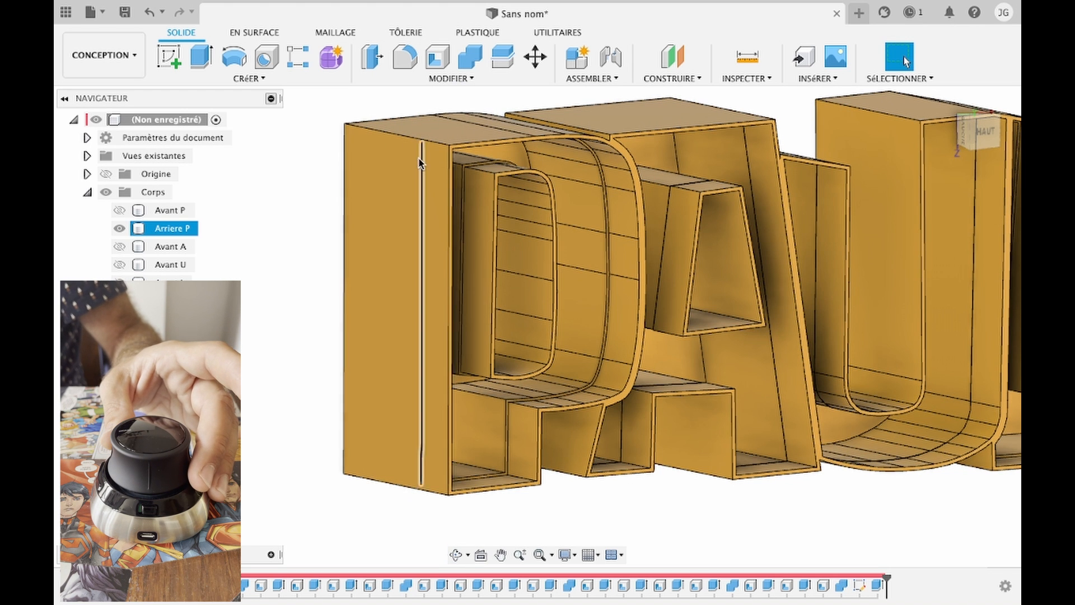
pyautogui.click(249, 78)
pyautogui.click(174, 54)
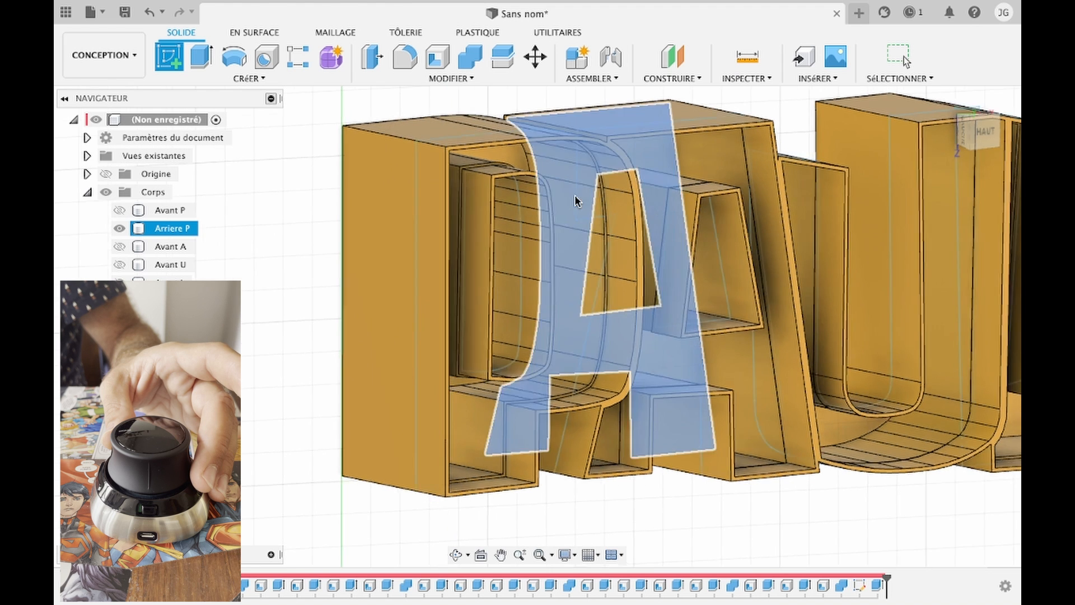
pyautogui.click(577, 201)
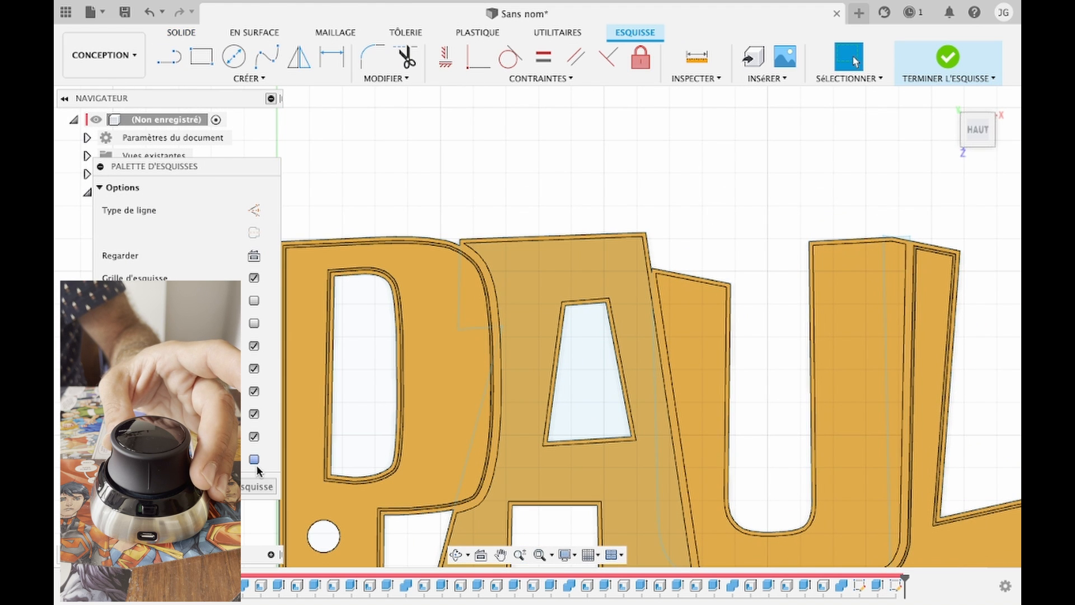
pyautogui.click(242, 490)
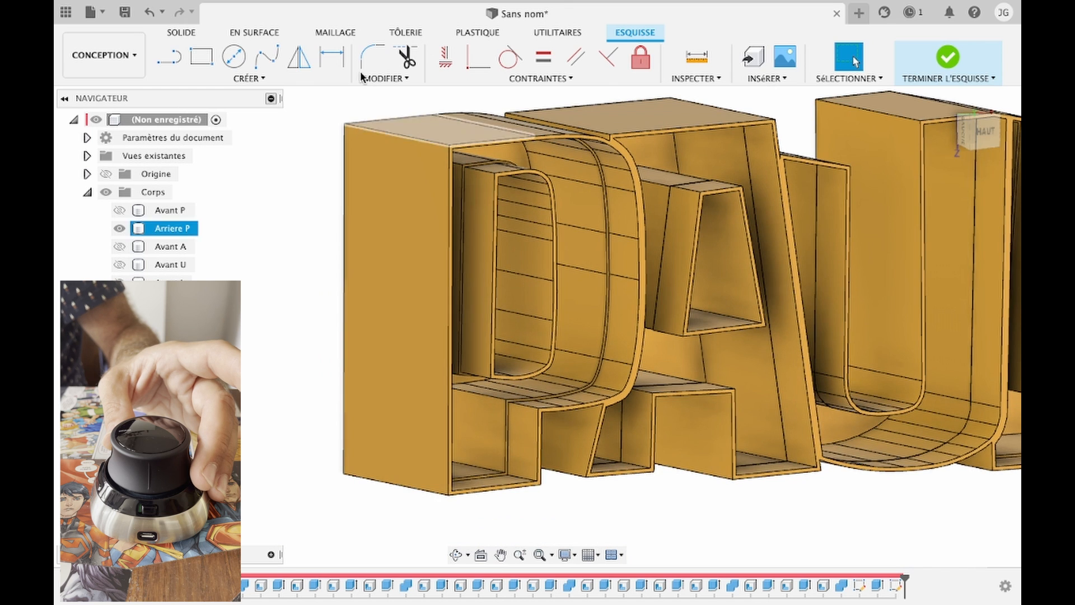
# Step: Sketch a 10 mm diameter circle on the inside of the P's rounded side wall, next to the A
pyautogui.click(172, 56)
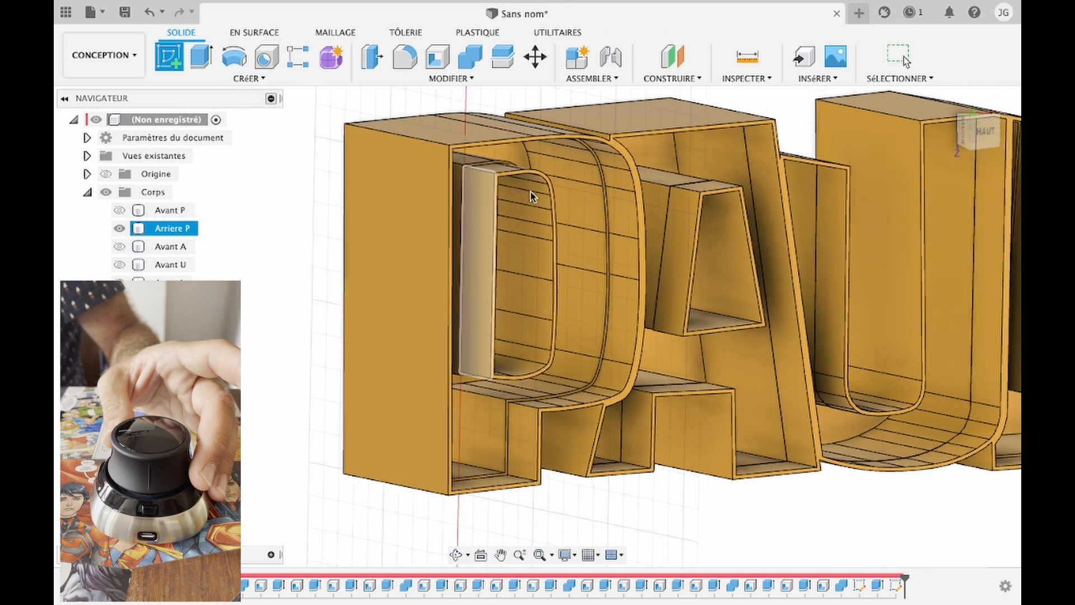
pyautogui.click(584, 209)
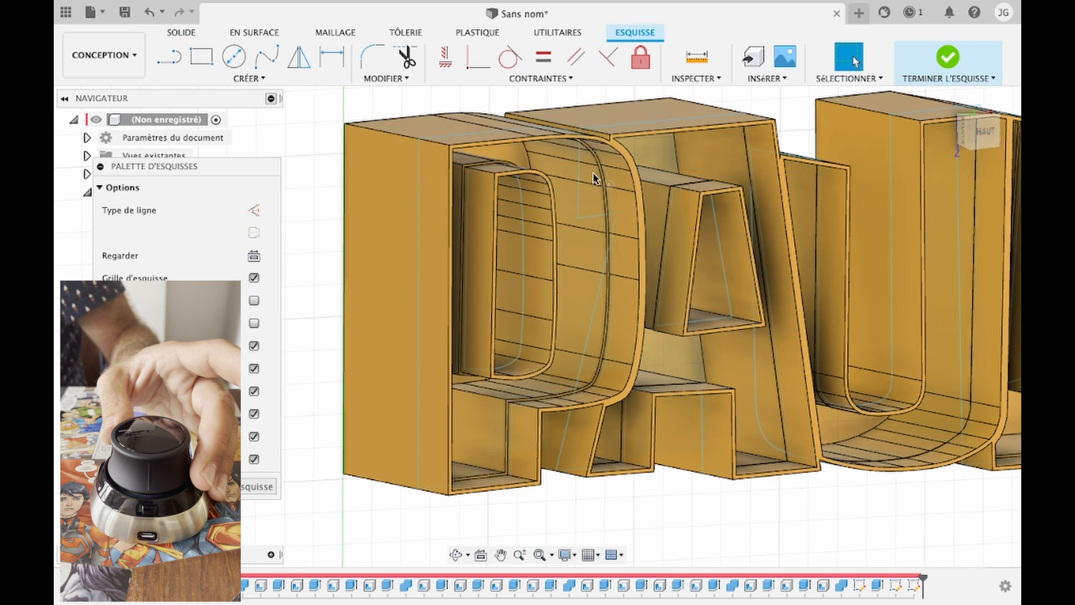
pyautogui.click(236, 57)
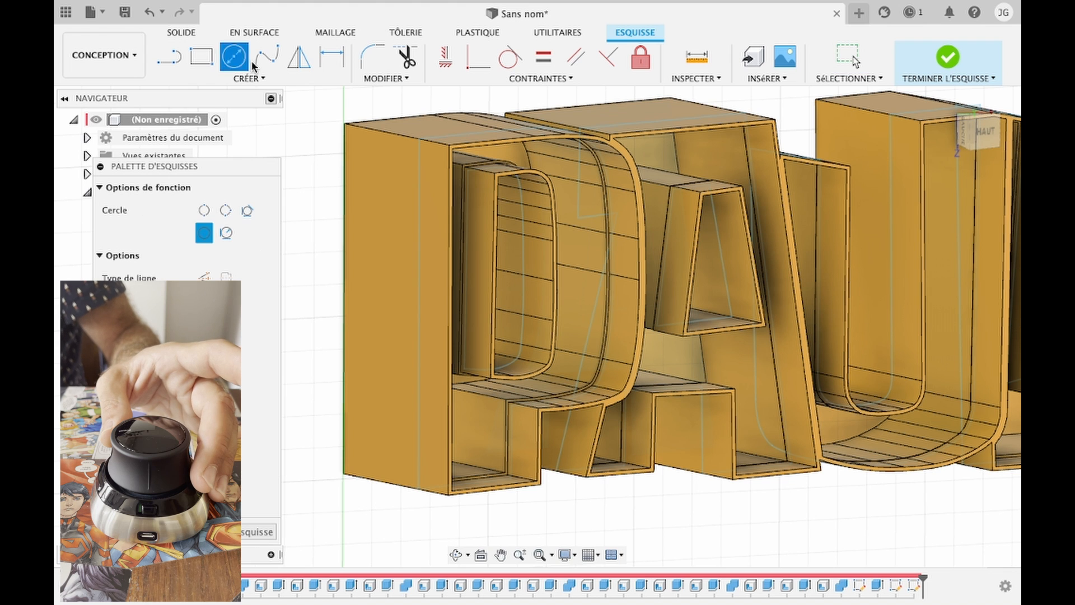
pyautogui.click(569, 203)
pyautogui.write('10')
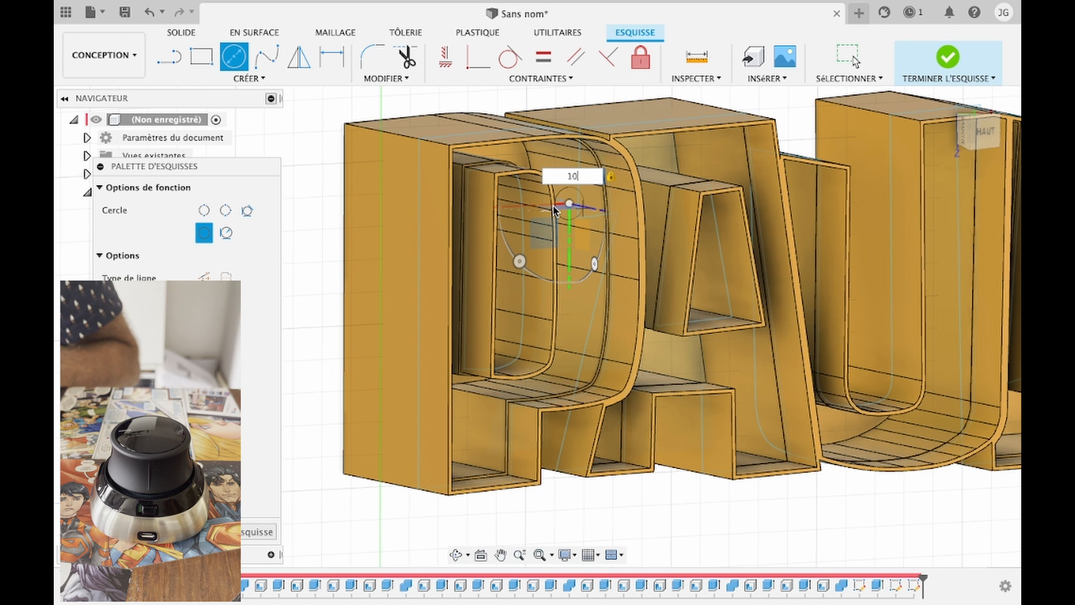
pyautogui.press('Return')
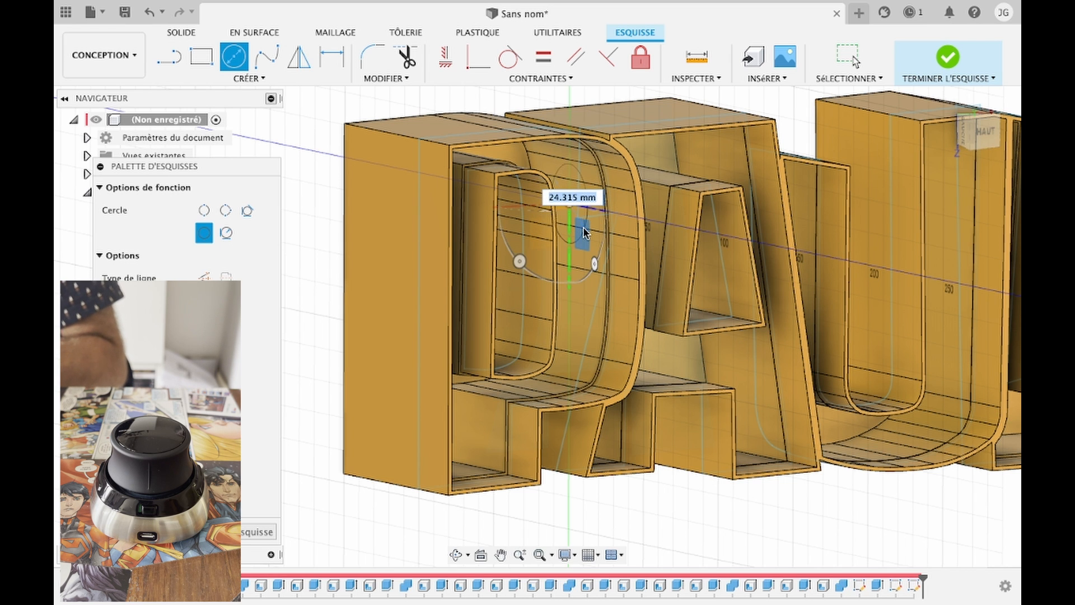
pyautogui.write('10')
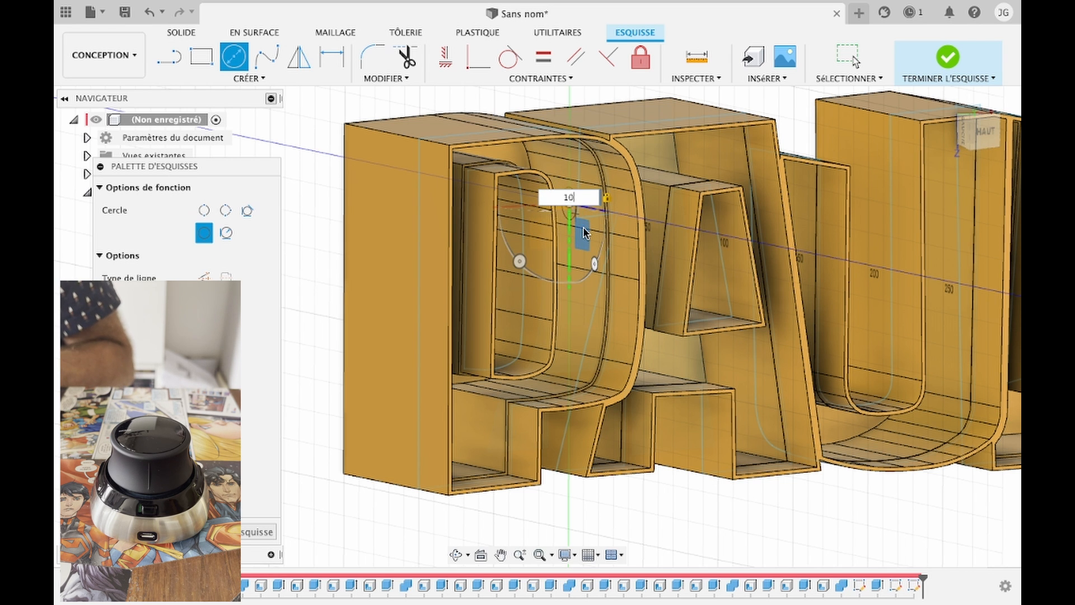
pyautogui.press('Return')
pyautogui.press('Escape')
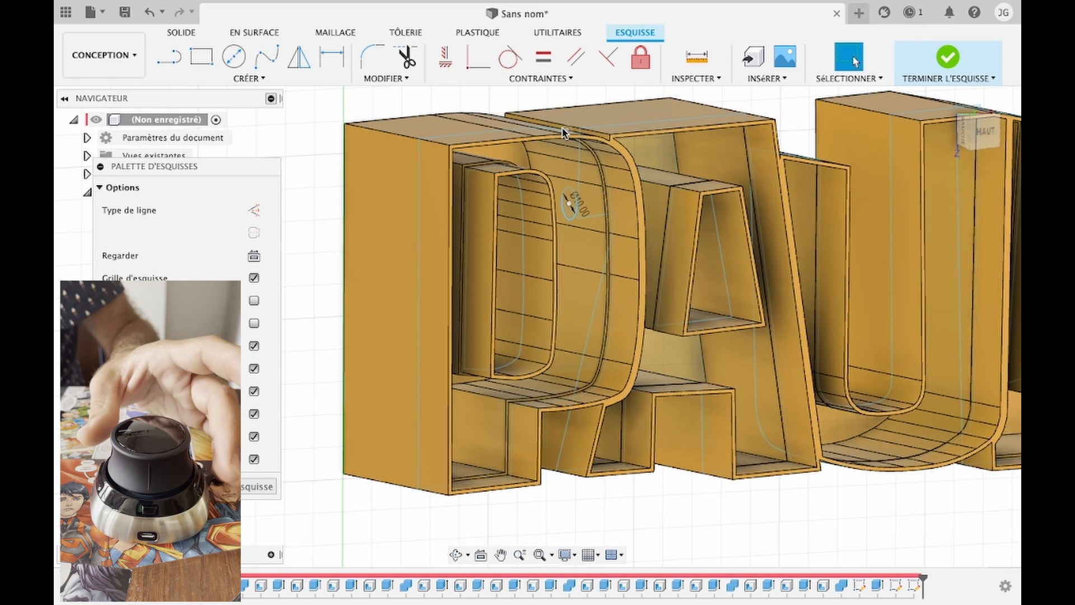
# Step: Try to extrude the 10 mm circle on the P's inner side wall
pyautogui.scroll(3, 562, 133)
pyautogui.scroll(1, 562, 134)
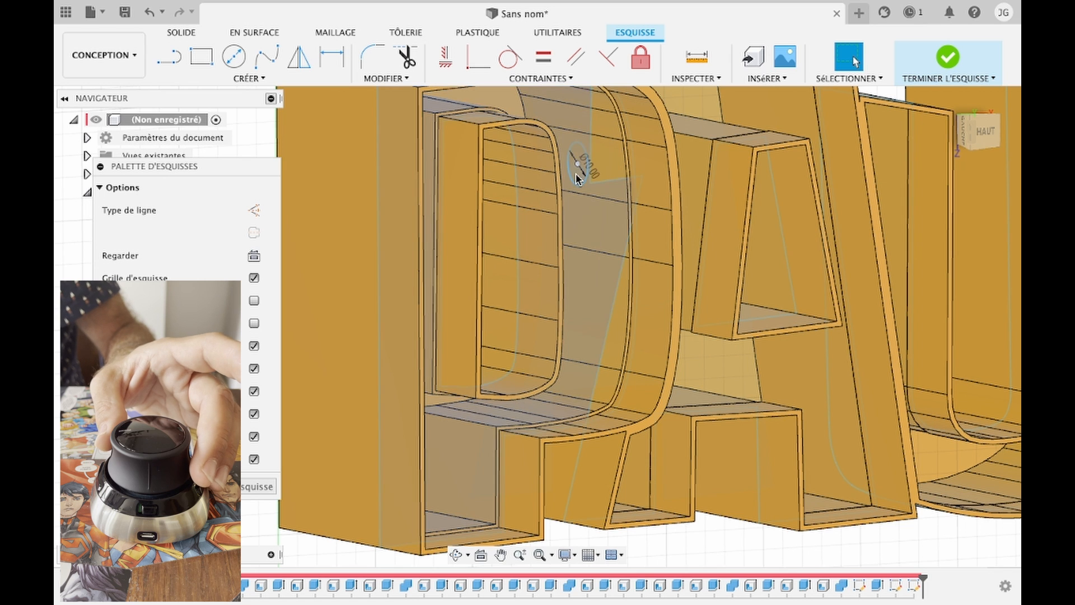
pyautogui.click(576, 169)
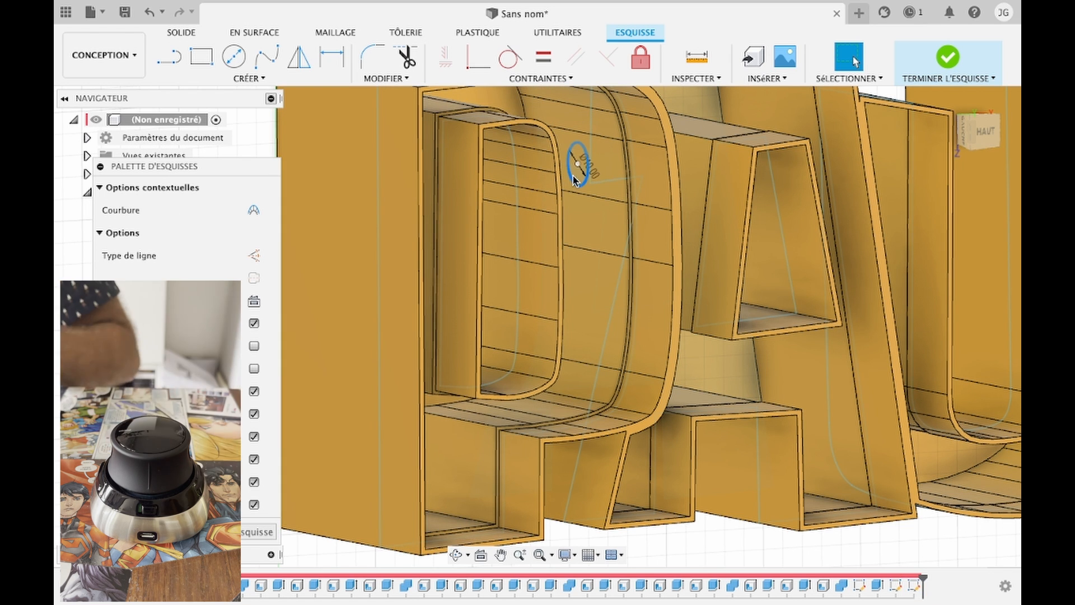
pyautogui.press('e')
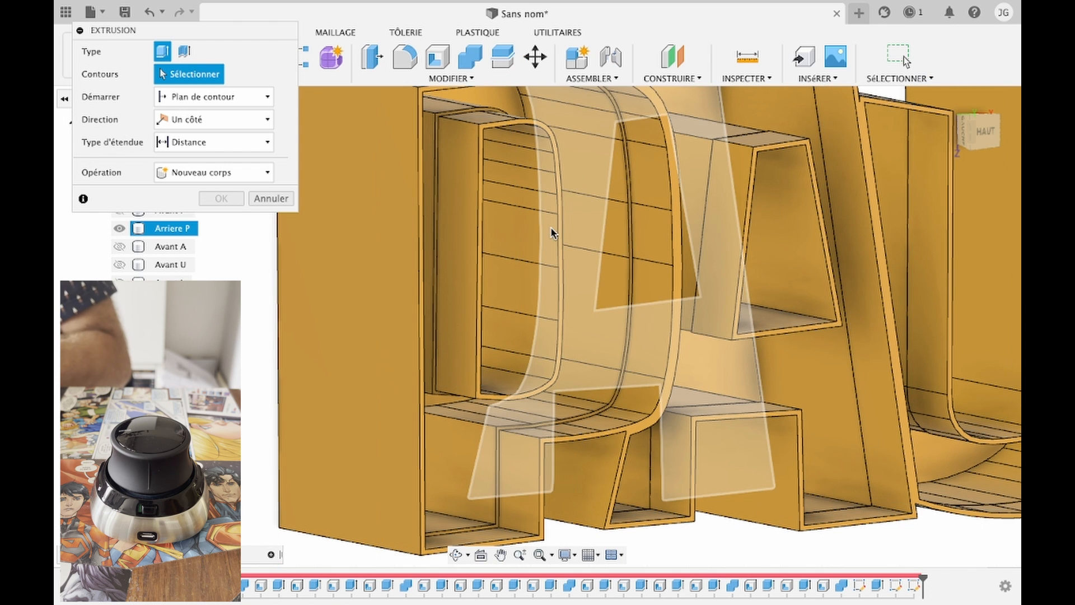
pyautogui.click(271, 198)
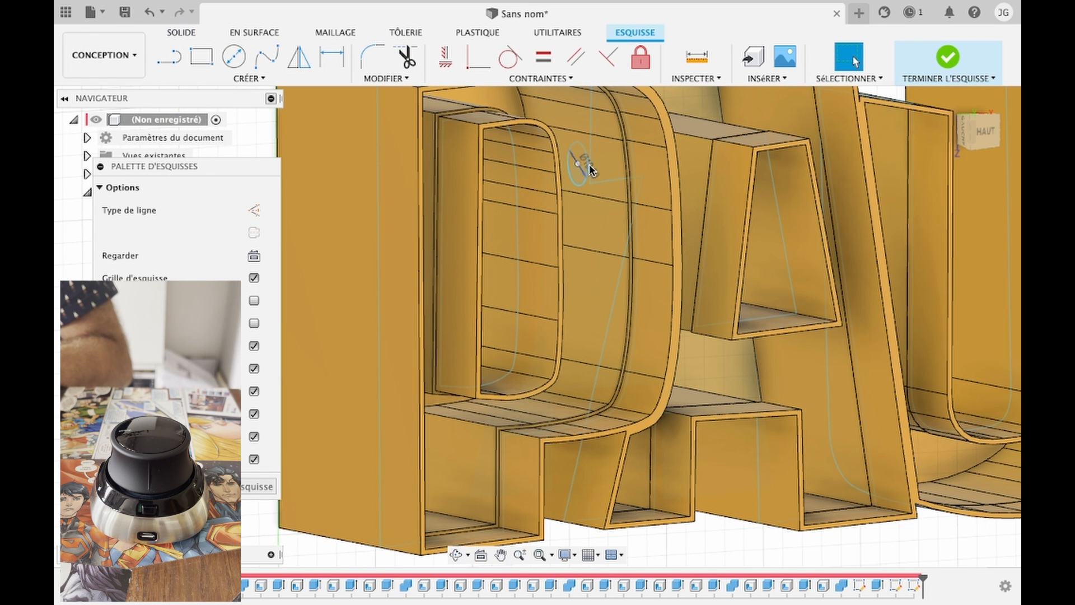
pyautogui.click(580, 168)
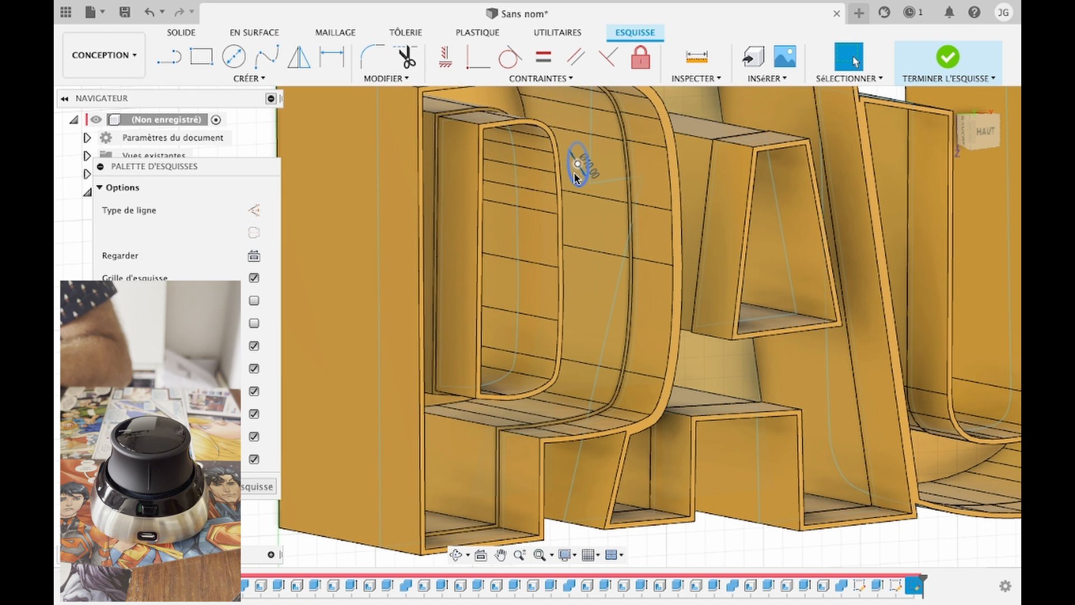
pyautogui.scroll(6, 574, 163)
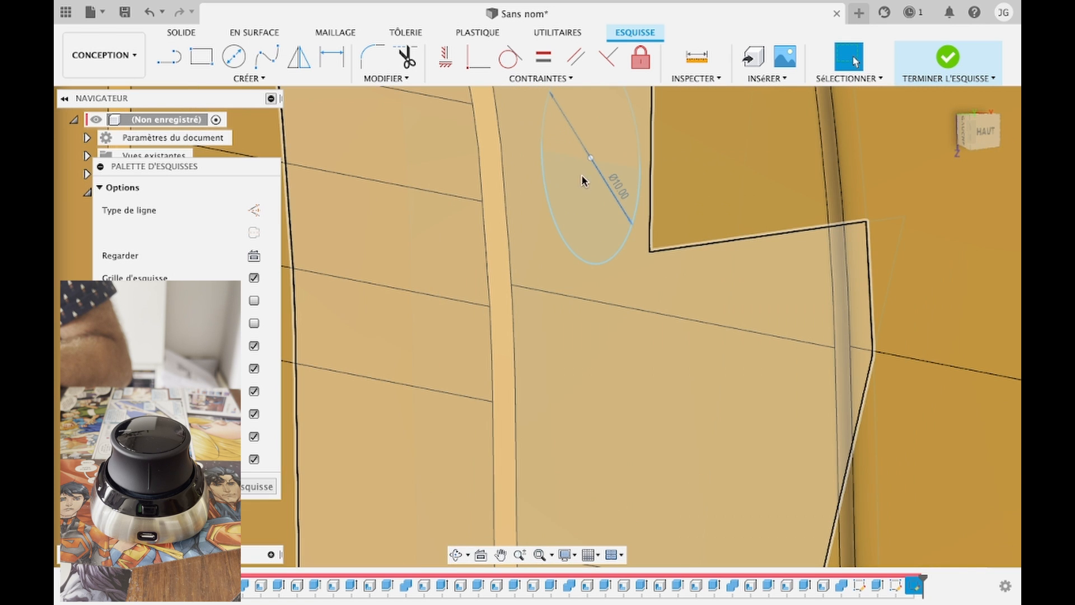
pyautogui.click(584, 210)
pyautogui.click(583, 210)
pyautogui.click(555, 221)
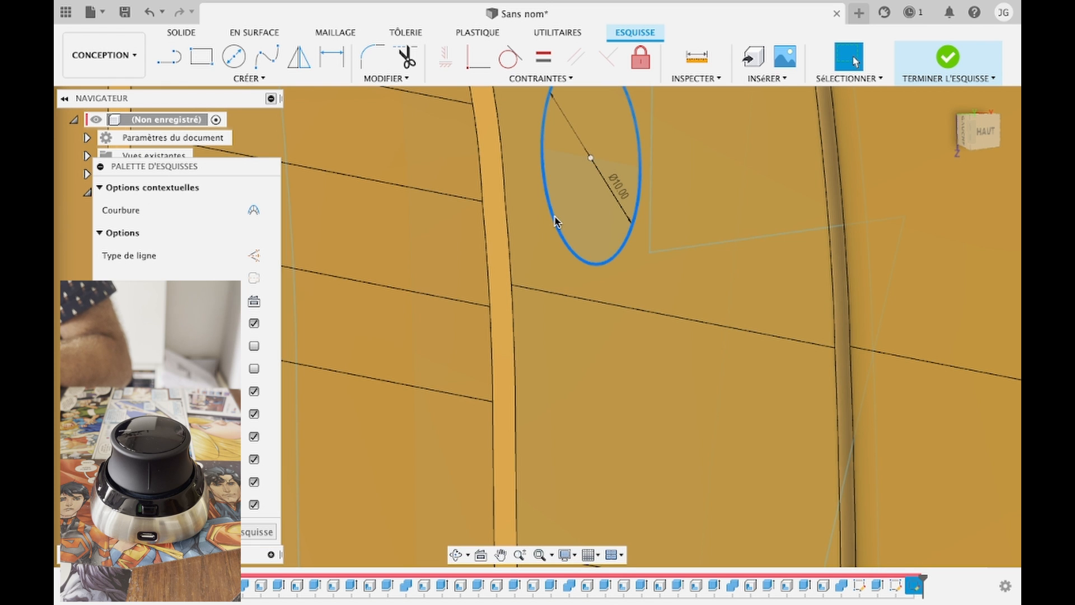
pyautogui.press('e')
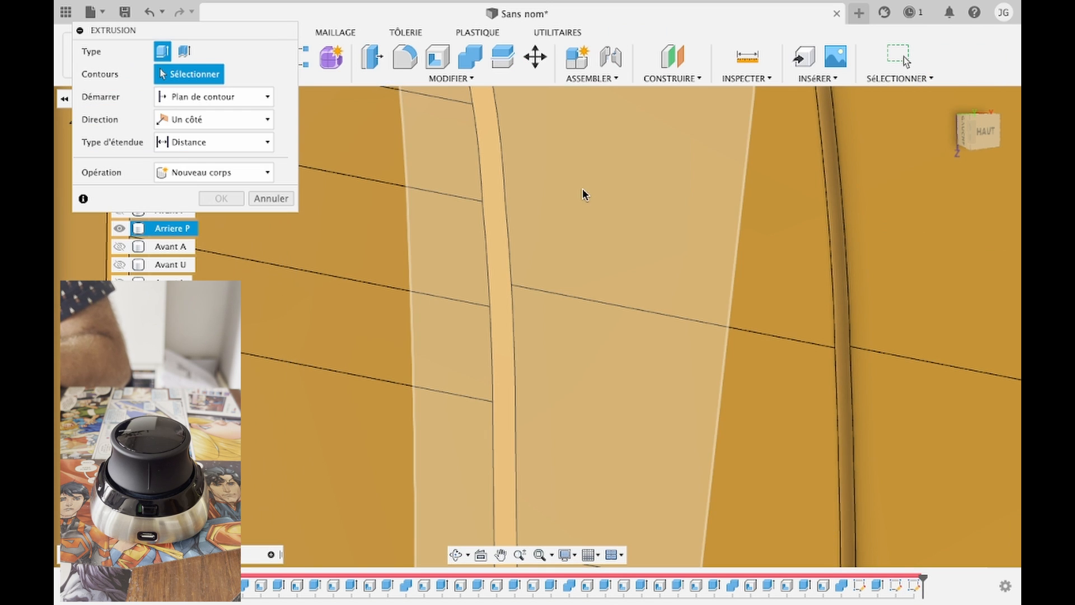
pyautogui.press('Escape')
# Step: Try again to extrude the side-wall circle, working from the A's side of the wall
pyautogui.scroll(-5, 589, 217)
pyautogui.scroll(-4, 476, 498)
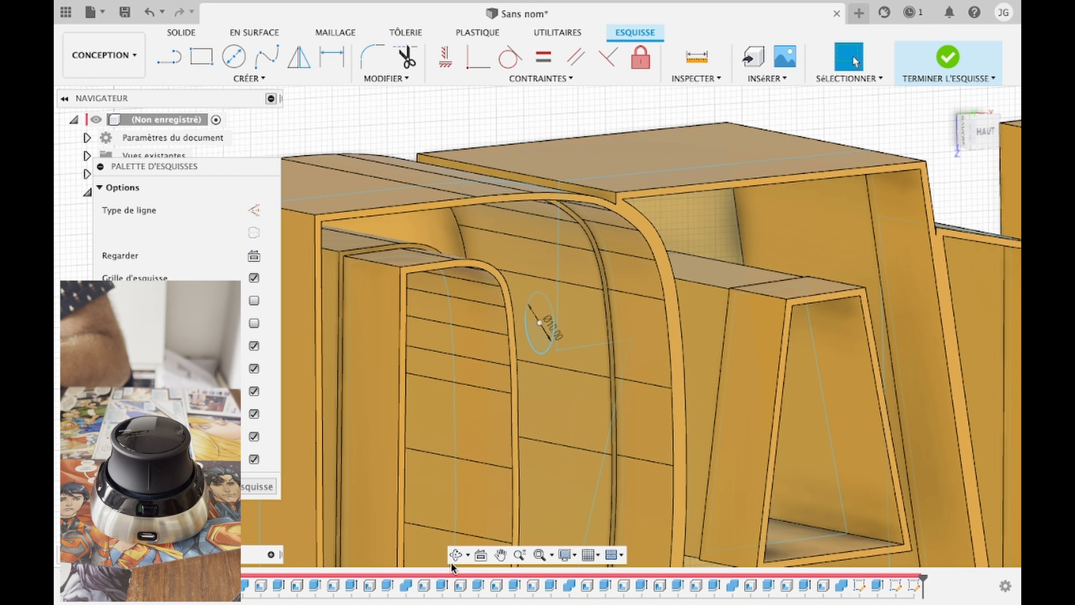
pyautogui.click(455, 555)
pyautogui.moveTo(587, 362)
pyautogui.keyDown('shift'); pyautogui.mouseDown(button='middle')
pyautogui.moveTo(540, 367)
pyautogui.moveTo(542, 358)
pyautogui.mouseUp(button='middle'); pyautogui.keyUp('shift')
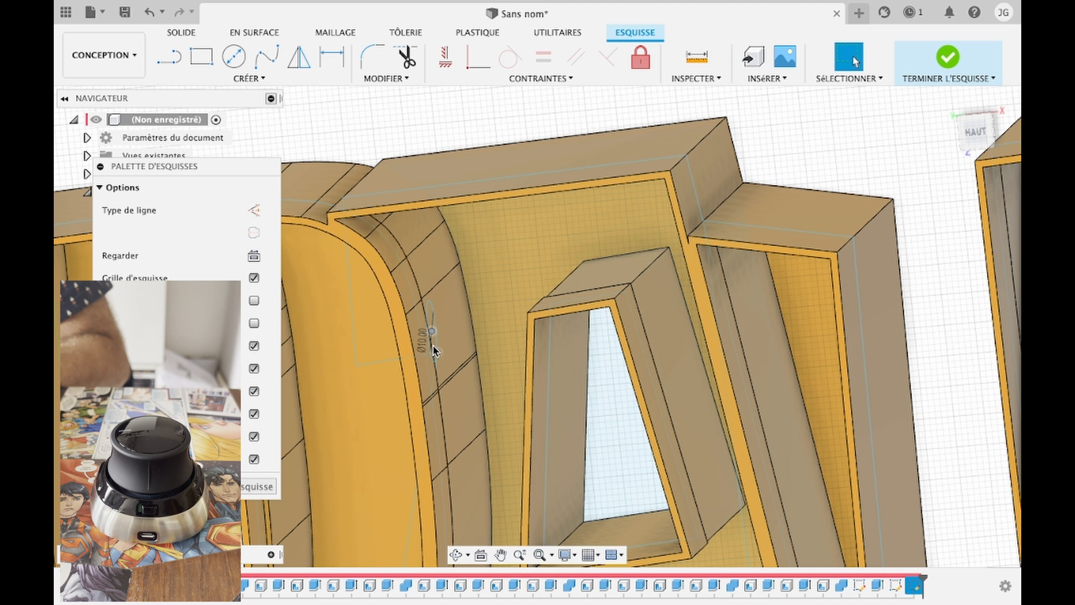
pyautogui.press('e')
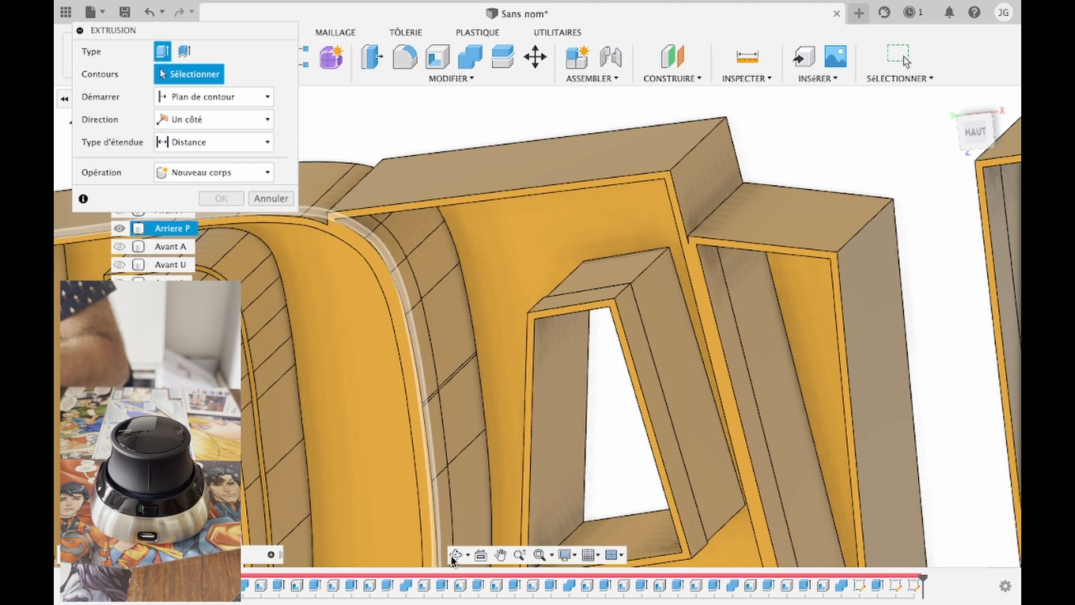
pyautogui.click(452, 556)
pyautogui.moveTo(434, 392); pyautogui.dragTo(462, 381)
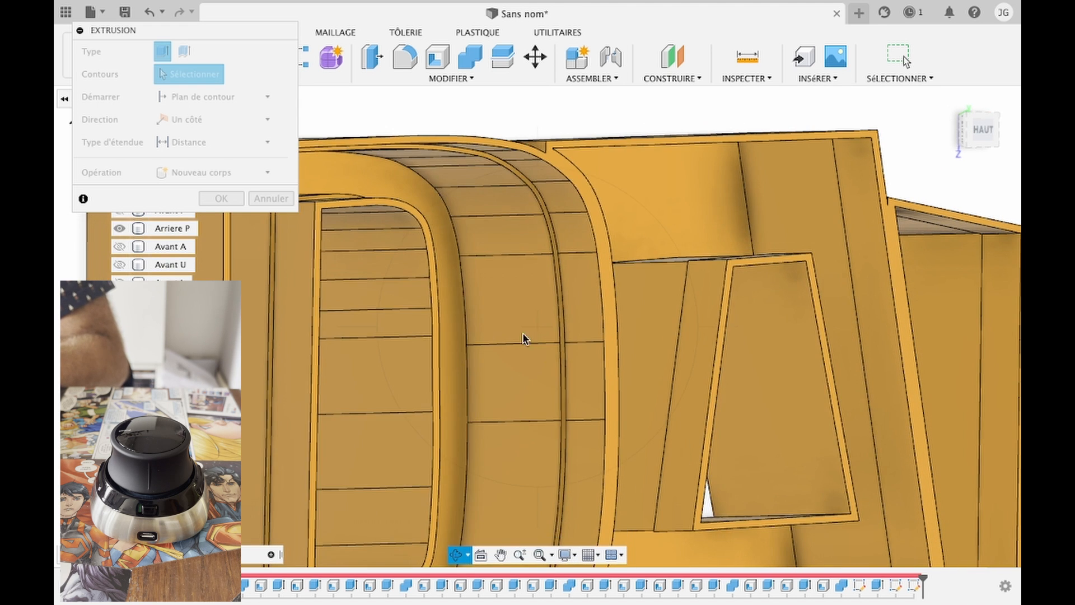
pyautogui.press('Escape')
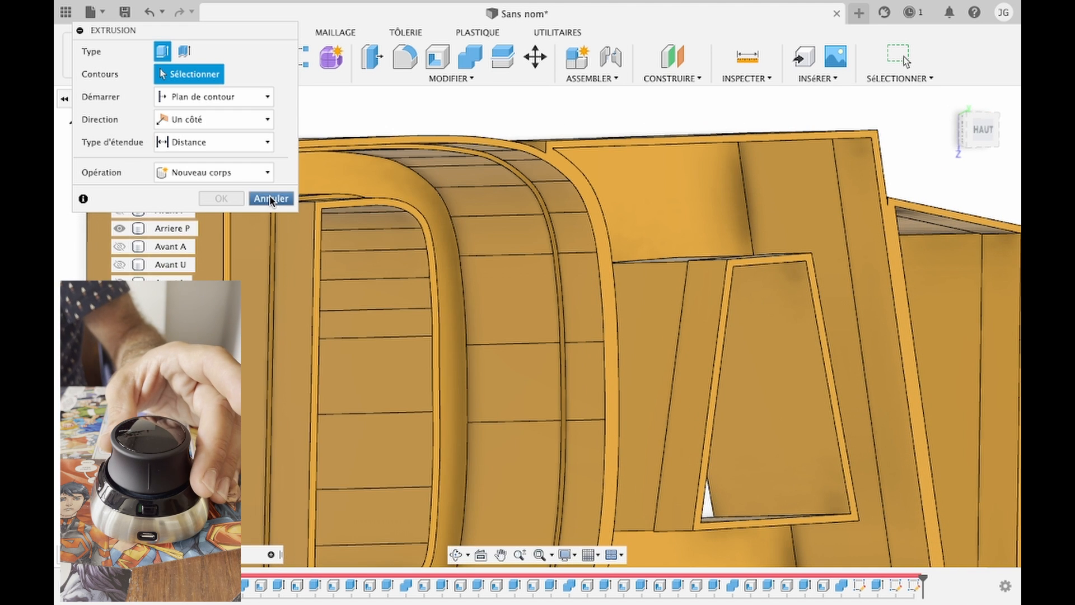
pyautogui.click(271, 198)
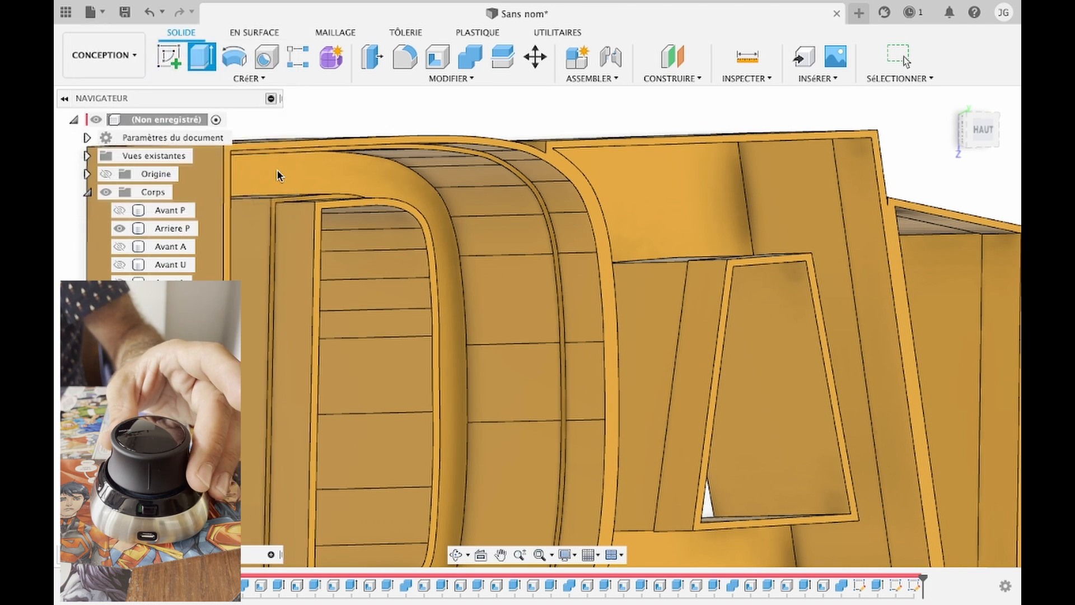
# Step: Reopen the side-wall sketch and add a second 10 mm diameter circle overlapping the first
pyautogui.click(182, 54)
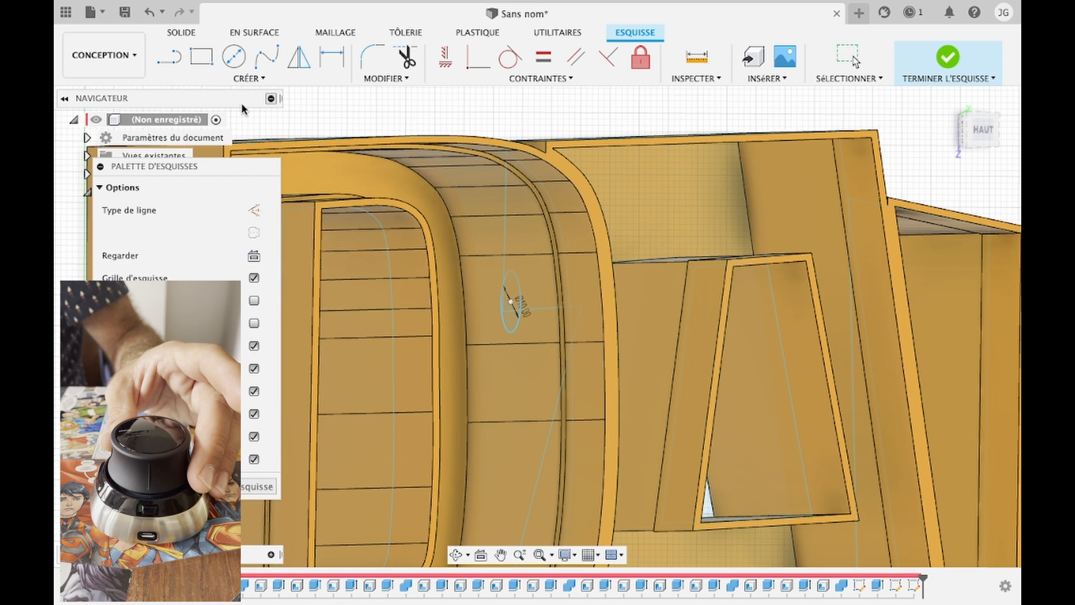
pyautogui.click(234, 53)
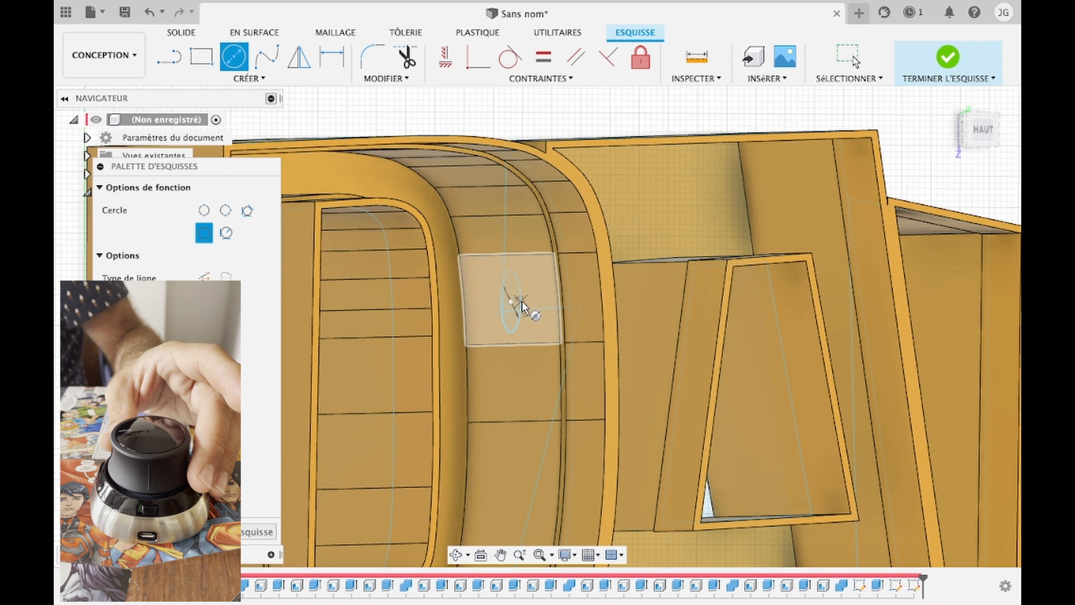
pyautogui.click(522, 305)
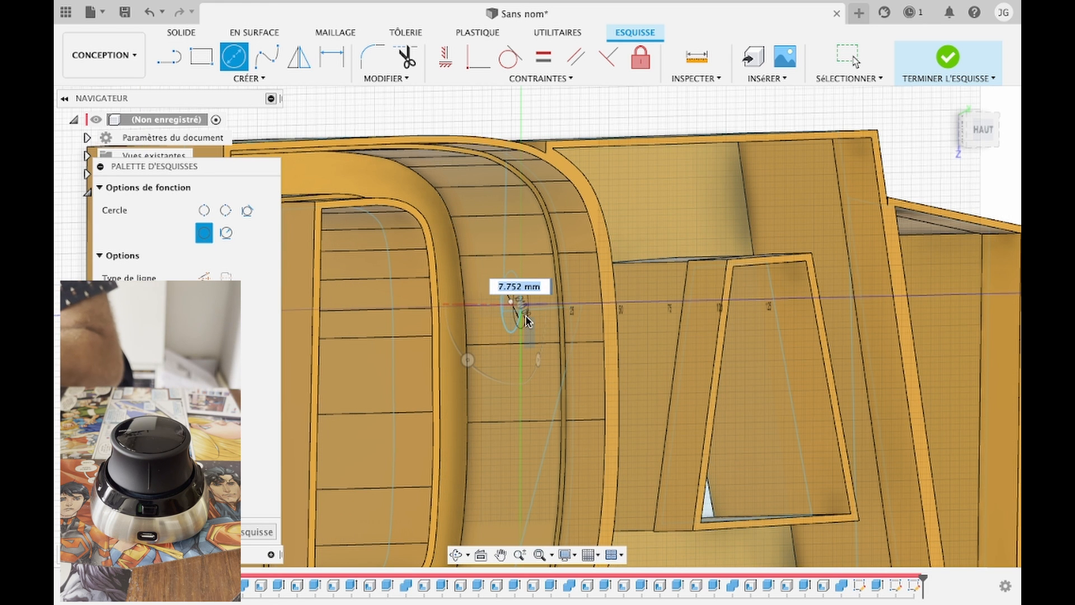
pyautogui.write('10')
pyautogui.press('Return')
pyautogui.press('Escape')
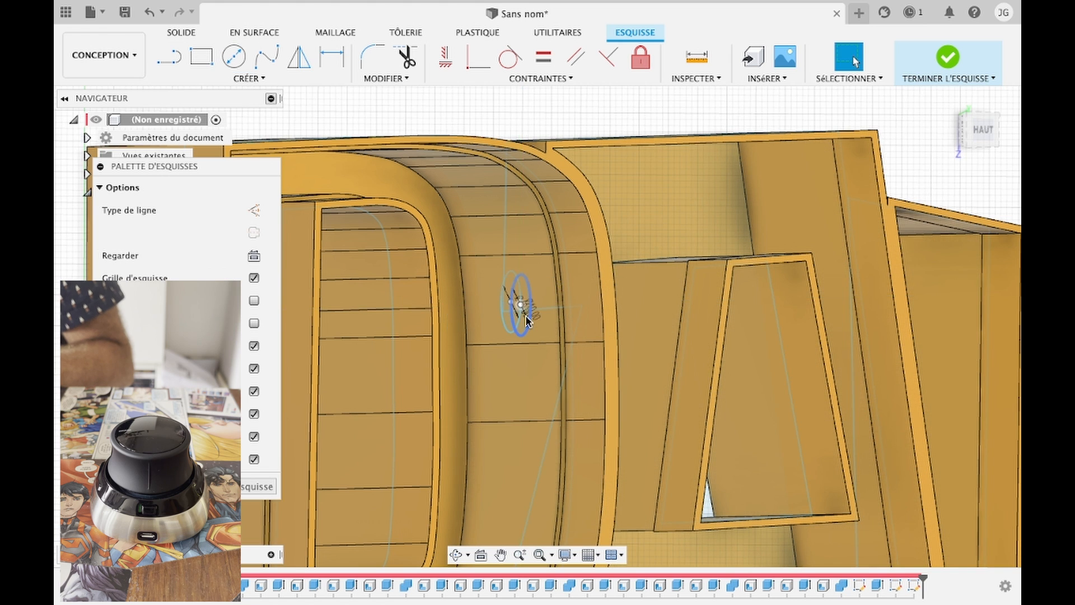
# Step: Try to extrude one of the overlapping side-wall circles, and undo the sketch that holds them
pyautogui.scroll(5, 527, 321)
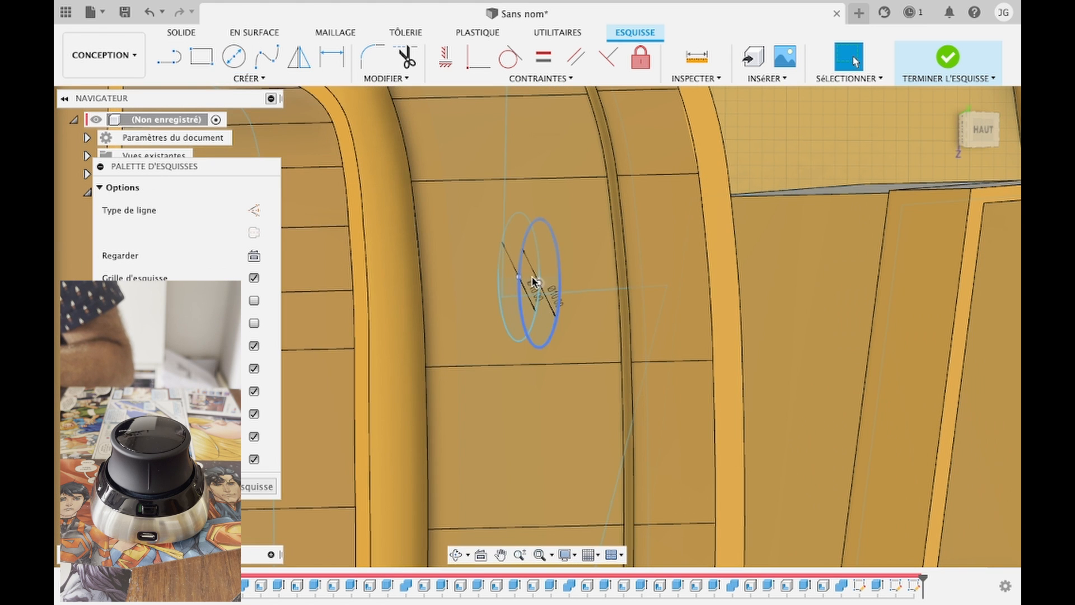
pyautogui.click(534, 320)
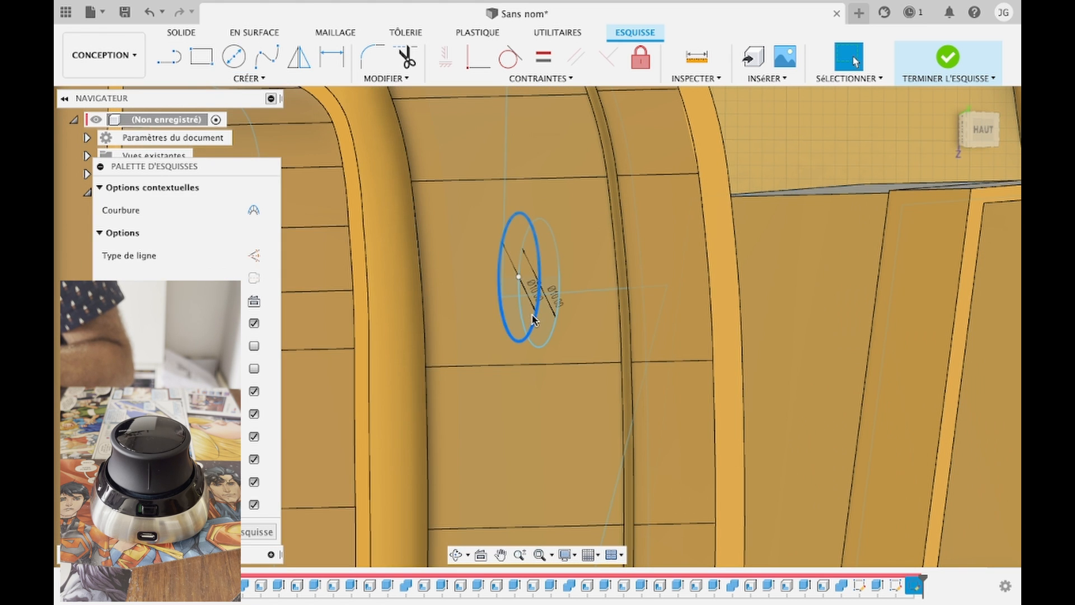
pyautogui.press('e')
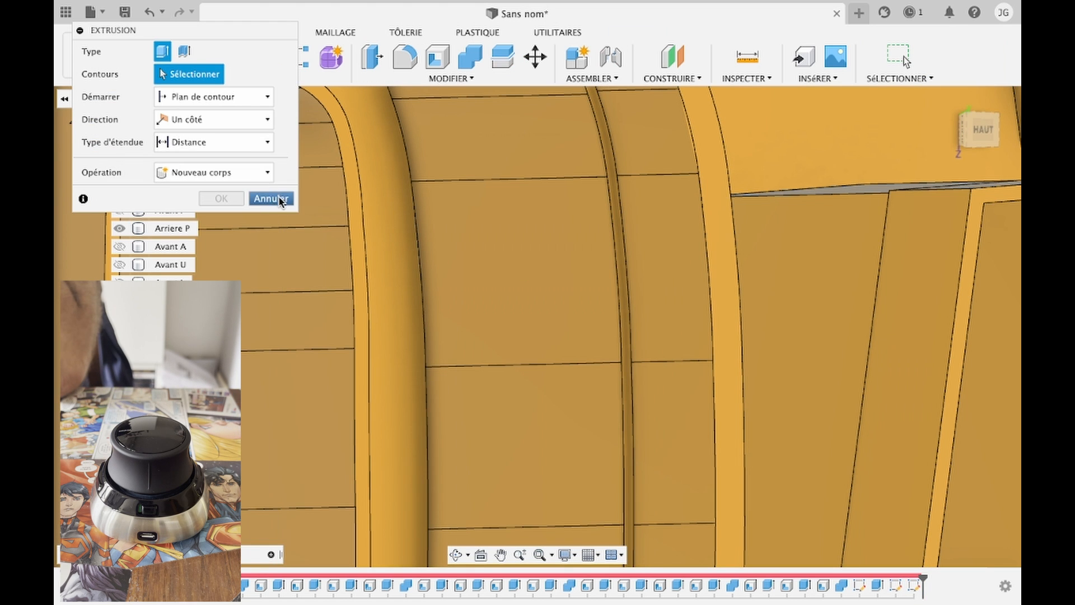
pyautogui.click(272, 198)
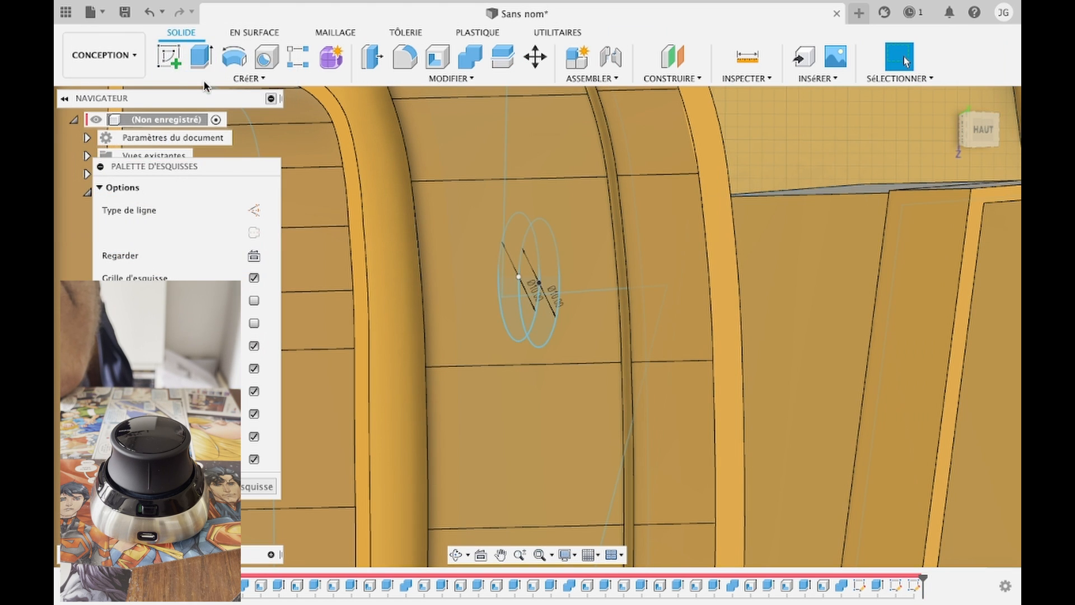
pyautogui.click(150, 14)
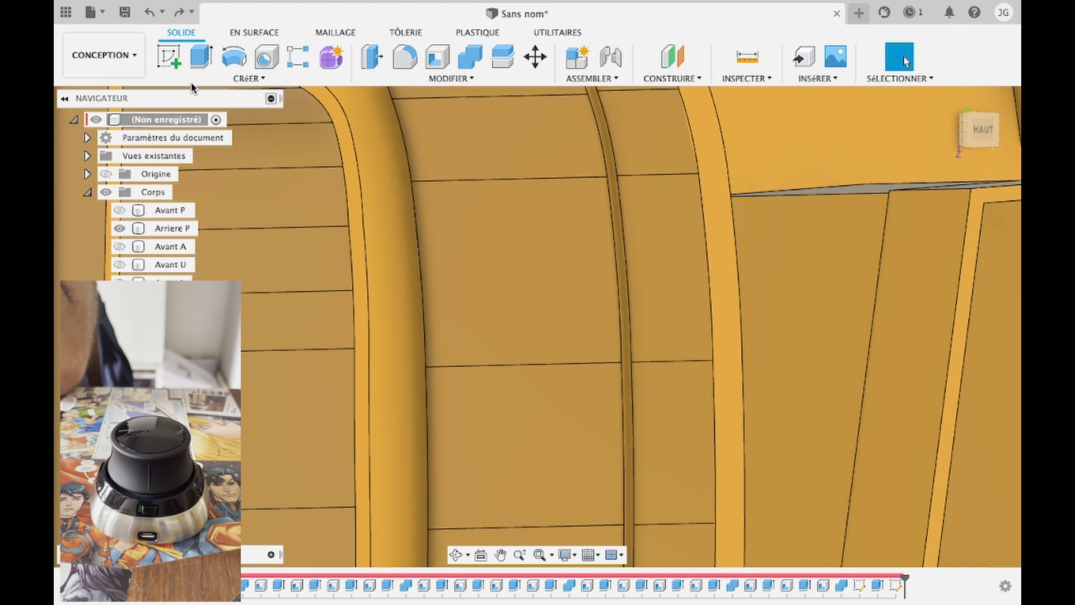
# Step: Start a sketch on an inner face of the P's curved side wall and add a 10 mm diameter circle
pyautogui.click(169, 60)
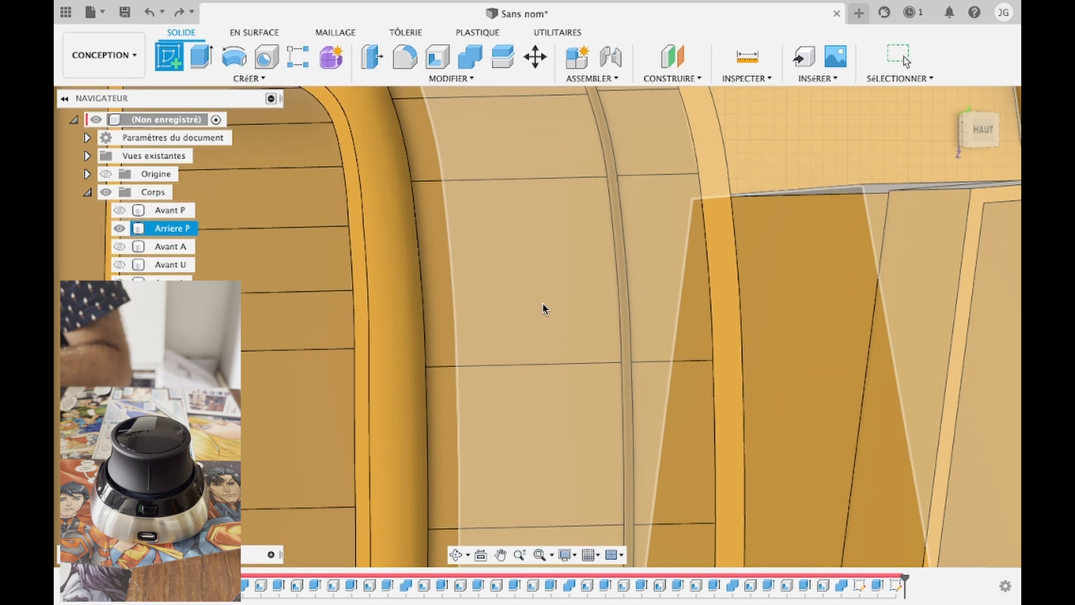
pyautogui.click(542, 303)
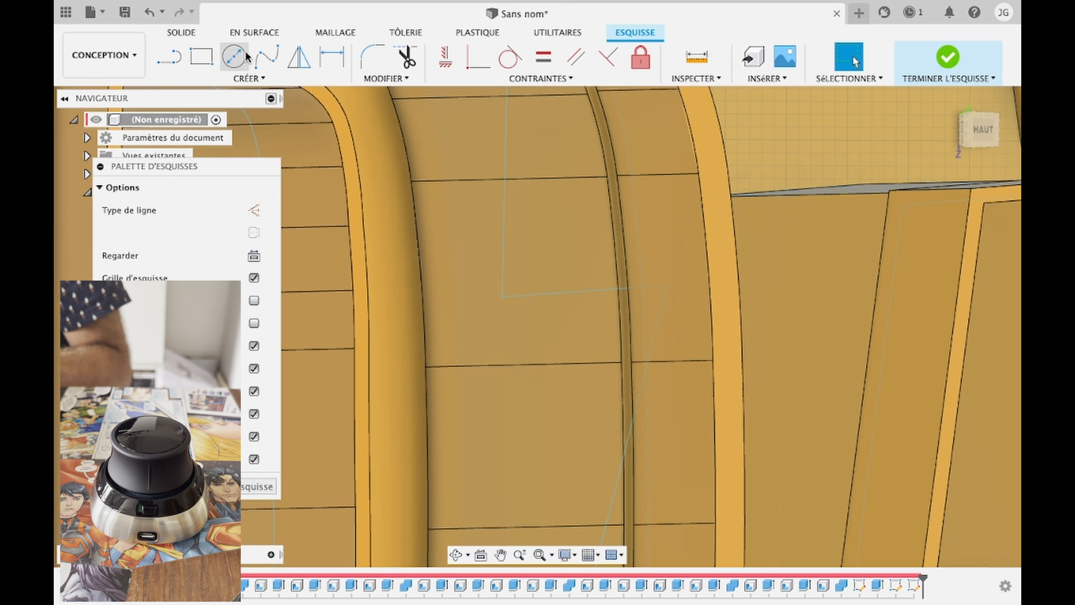
pyautogui.click(246, 56)
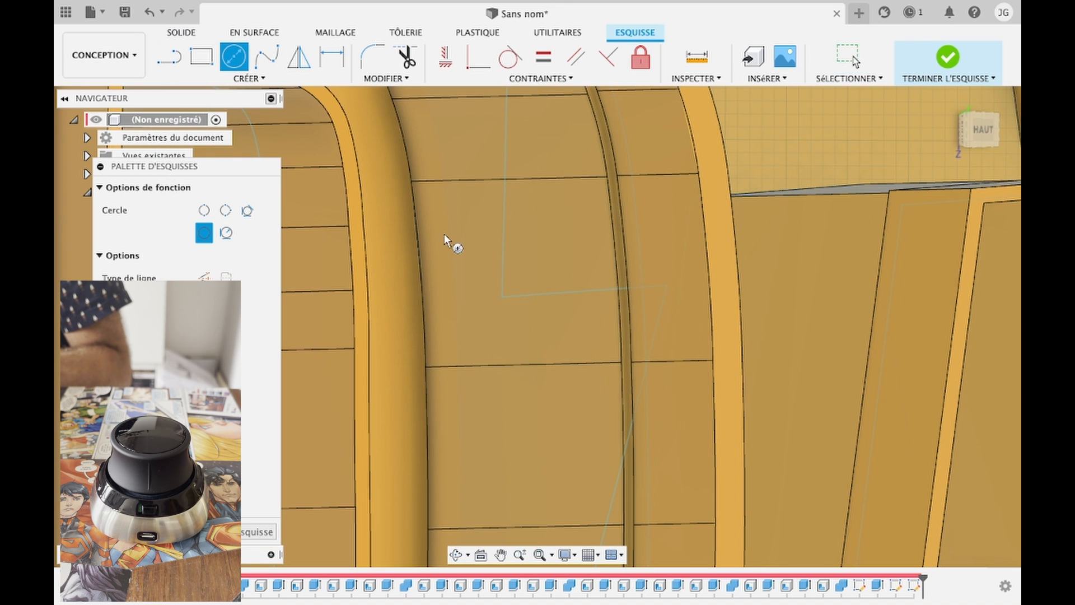
pyautogui.click(590, 301)
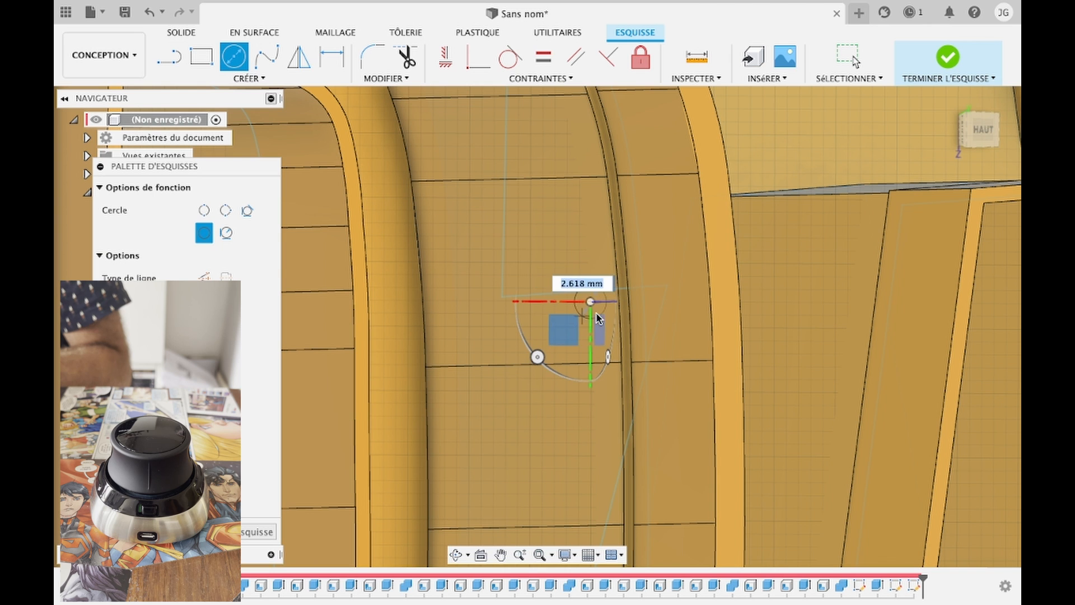
pyautogui.write('10')
pyautogui.press('Return')
pyautogui.press('Escape')
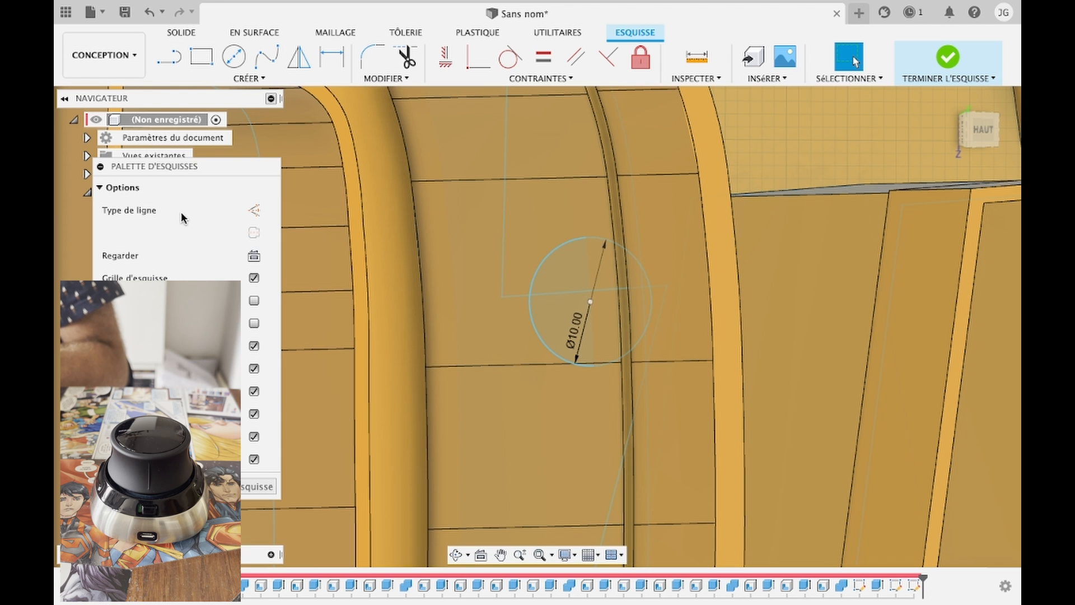
# Step: Try to cut through the P's side wall by extruding the 10 mm circle 5 mm
pyautogui.moveTo(261, 166)
pyautogui.mouseDown()
pyautogui.moveTo(280, 159)
pyautogui.moveTo(247, 189)
pyautogui.mouseUp()
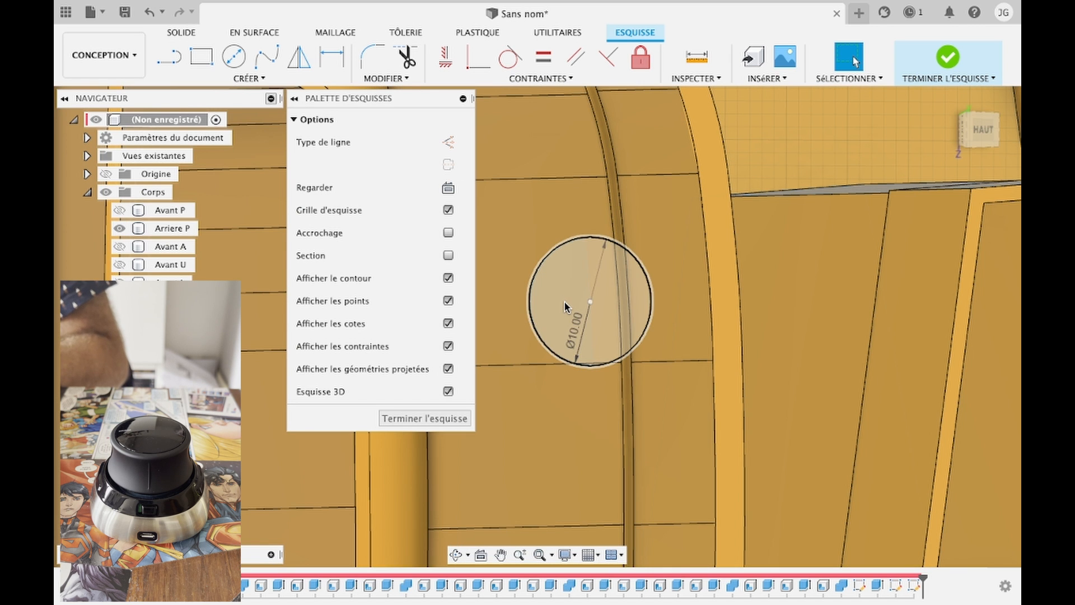
pyautogui.click(565, 303)
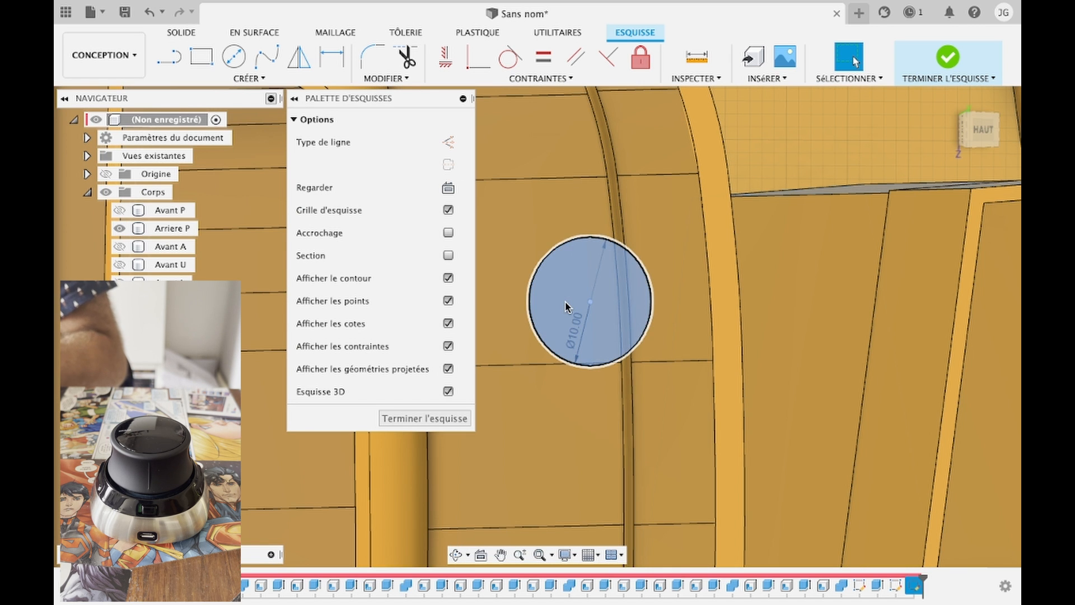
pyautogui.press('e')
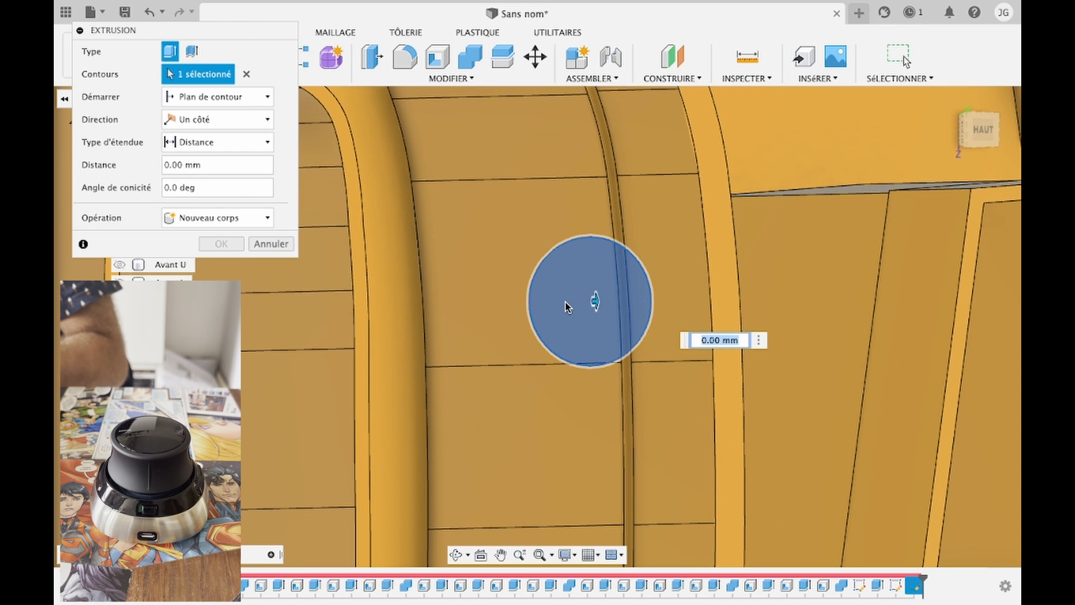
pyautogui.write('5')
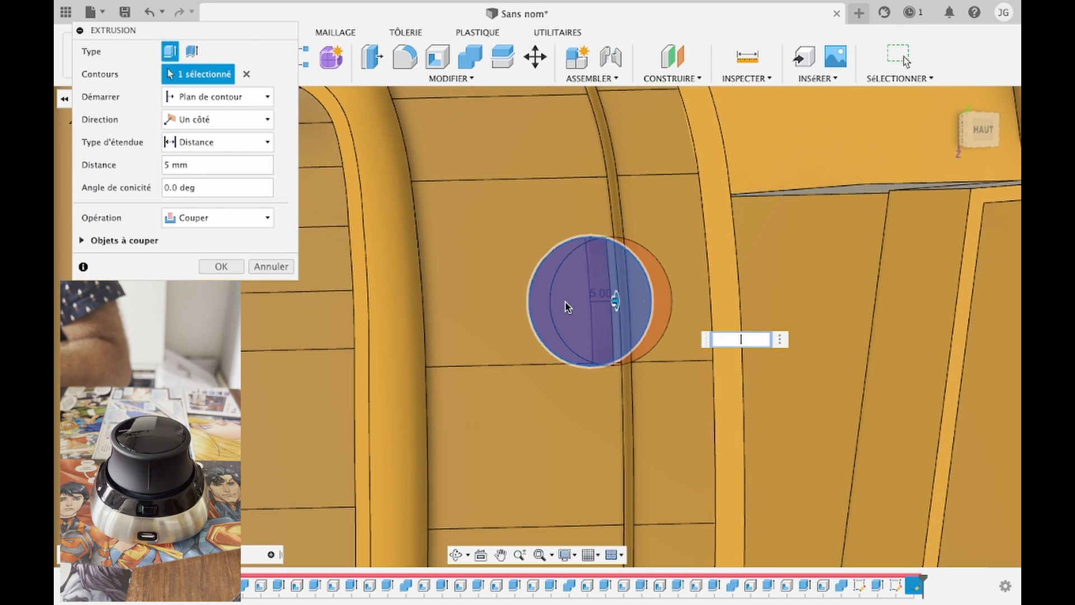
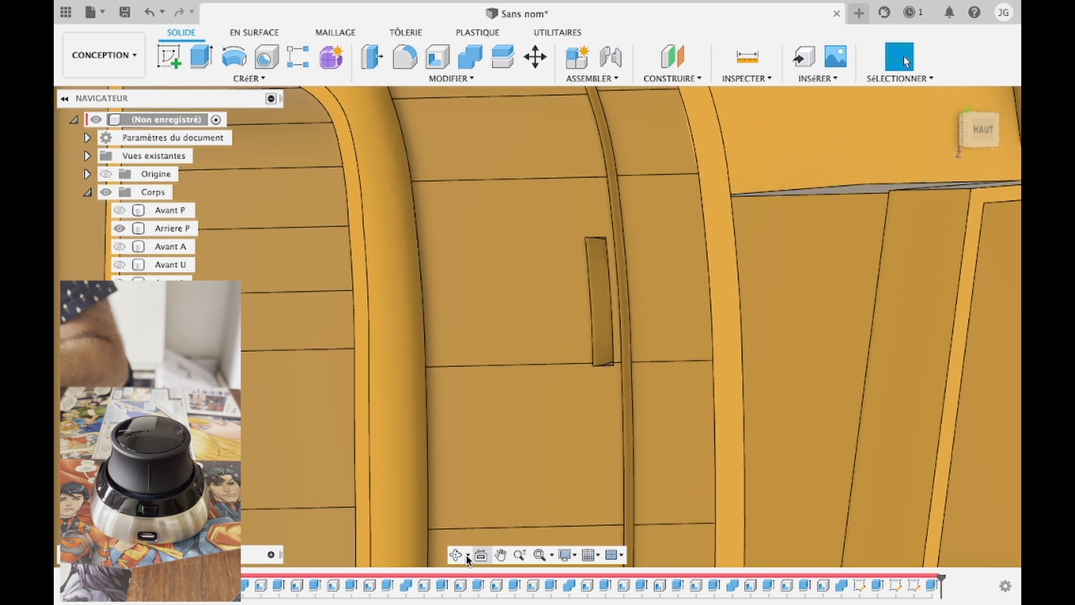
# Step: Undo the side-wall cut and its circle, and delete the leftover side-wall sketches from the history
pyautogui.moveTo(554, 376); pyautogui.dragTo(597, 377)
pyautogui.click(147, 12)
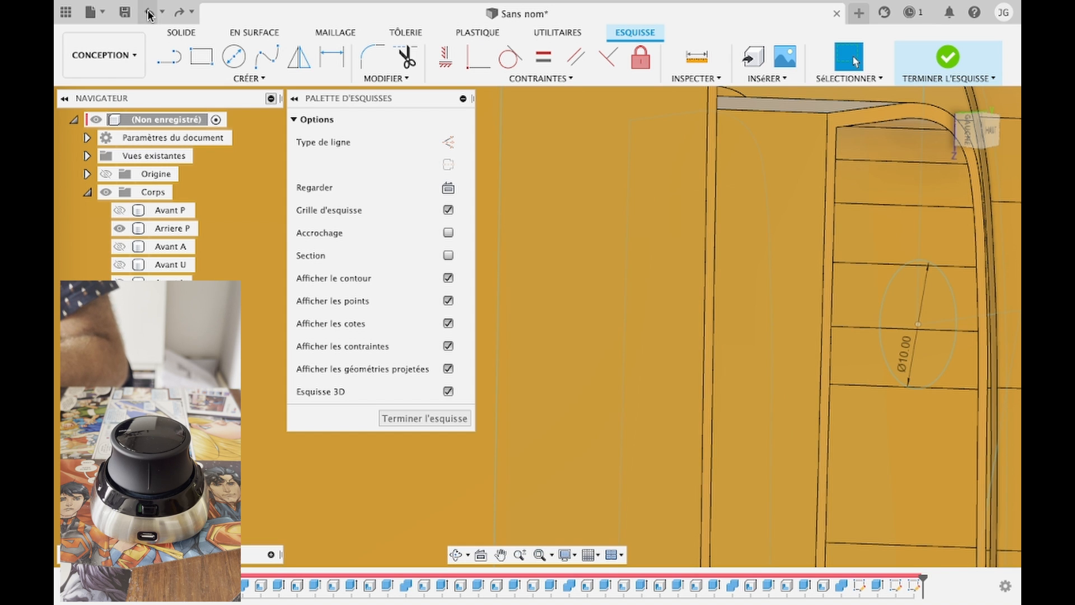
pyautogui.click(158, 11)
pyautogui.click(149, 11)
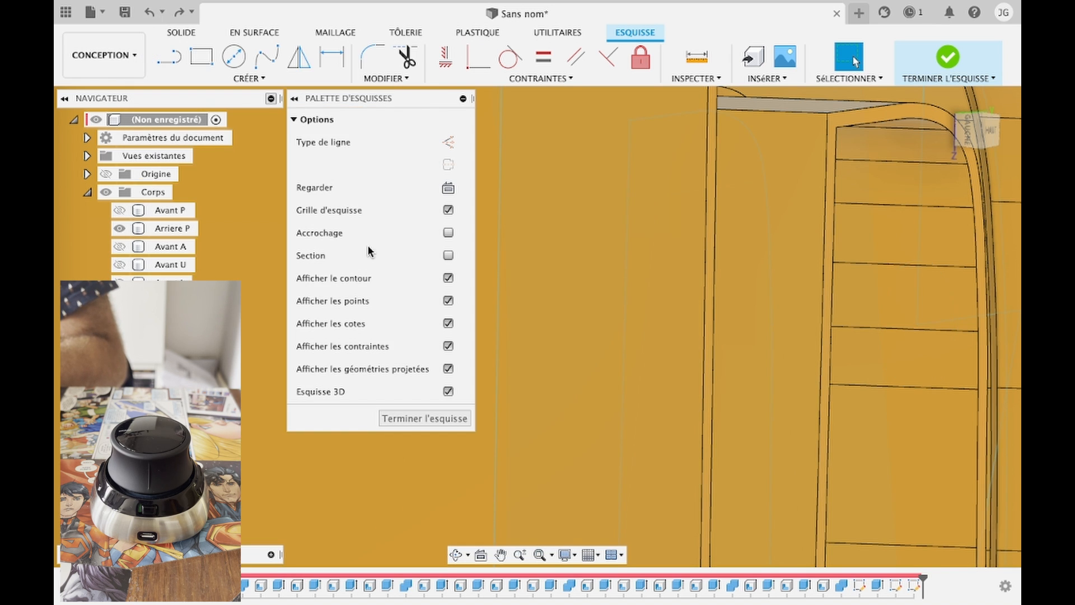
pyautogui.click(424, 419)
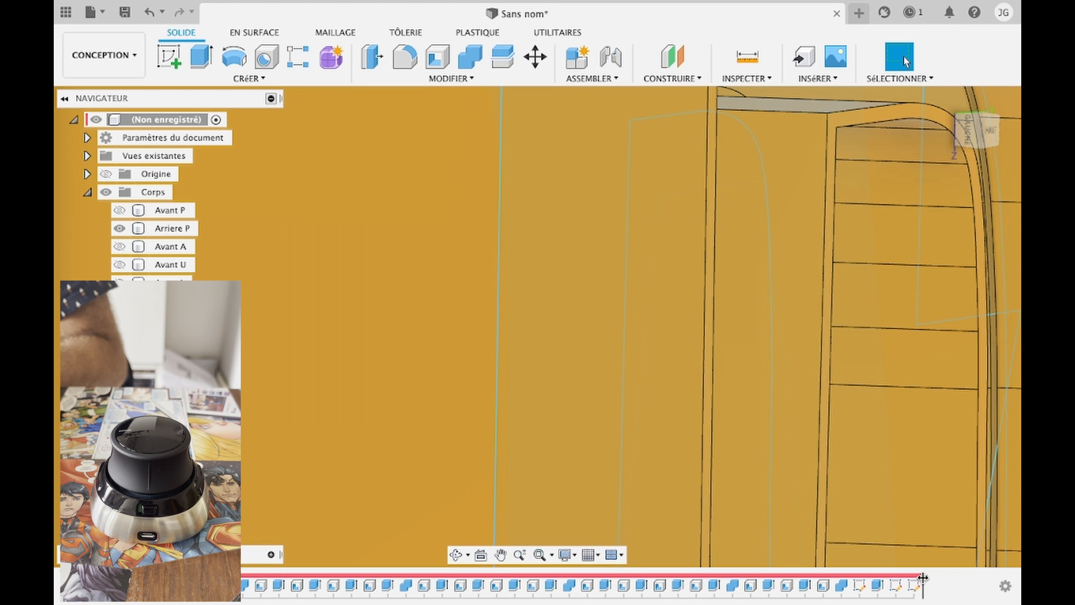
pyautogui.rightClick(895, 587)
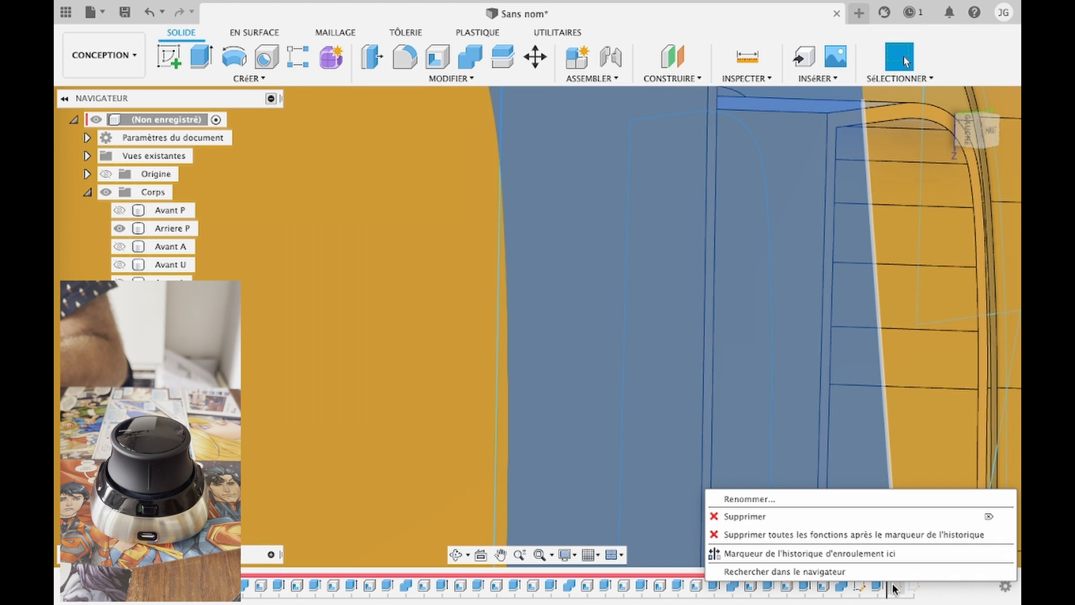
pyautogui.click(792, 534)
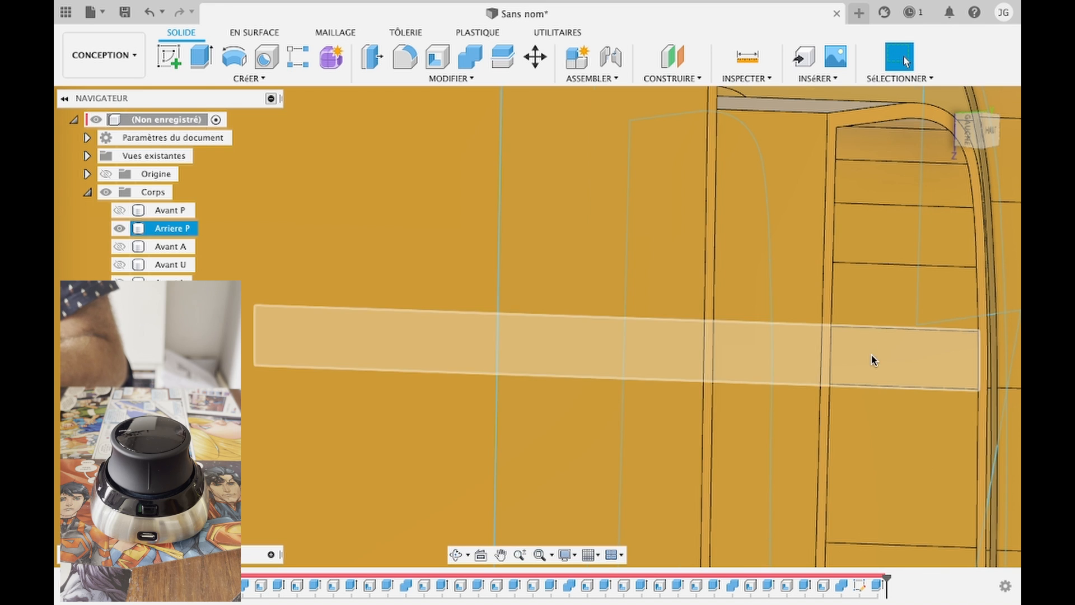
# Step: Sketch a 10 mm diameter circle on a flat facet of the P's curved wall, facing the inside of the letter
pyautogui.scroll(-3, 872, 355)
pyautogui.scroll(-3, 689, 451)
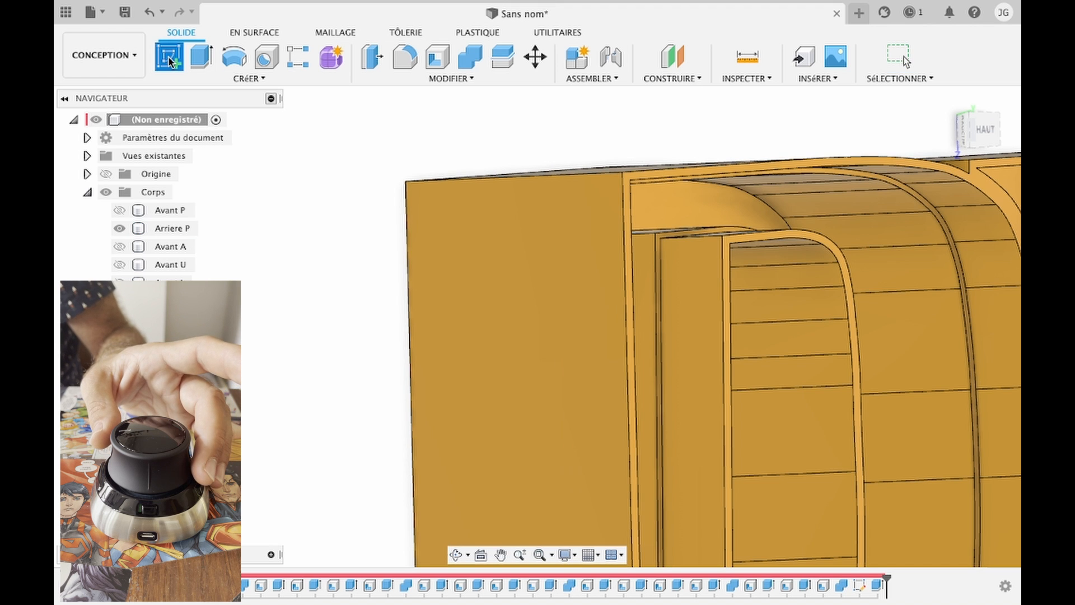
pyautogui.click(167, 61)
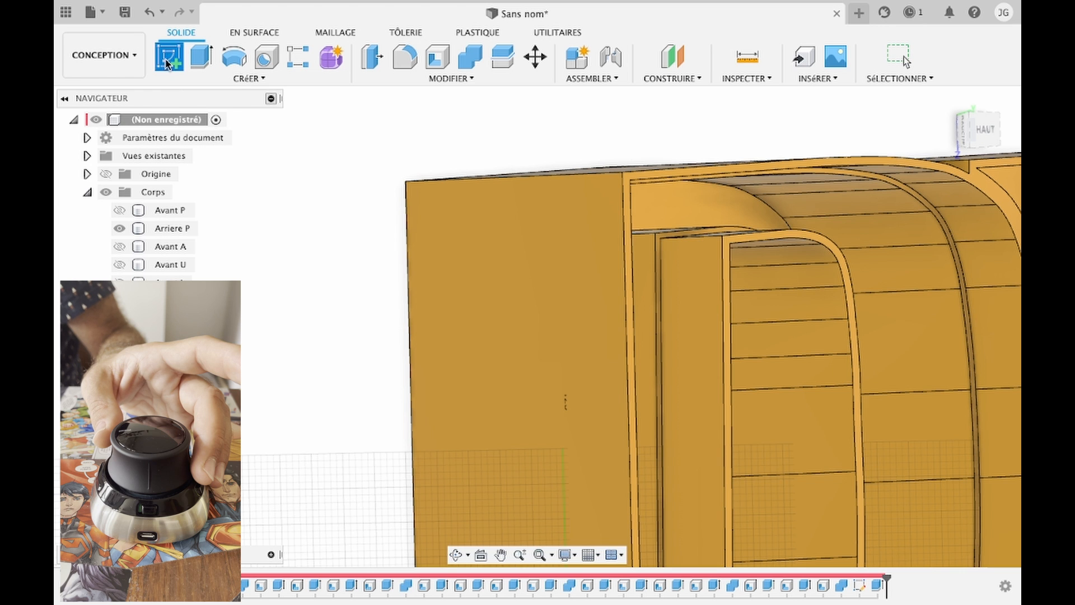
pyautogui.click(162, 49)
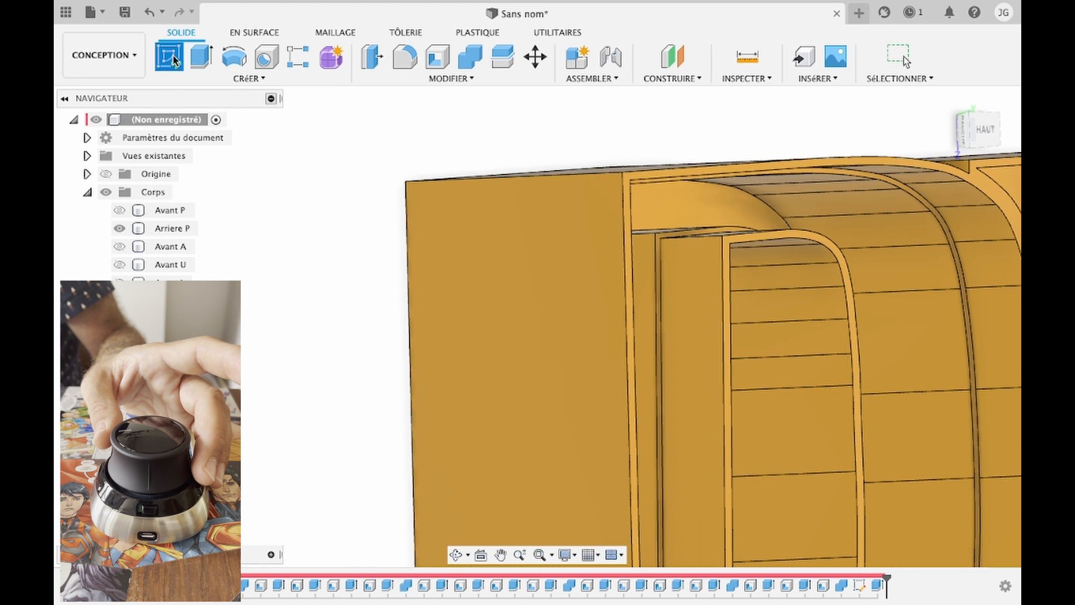
pyautogui.click(948, 355)
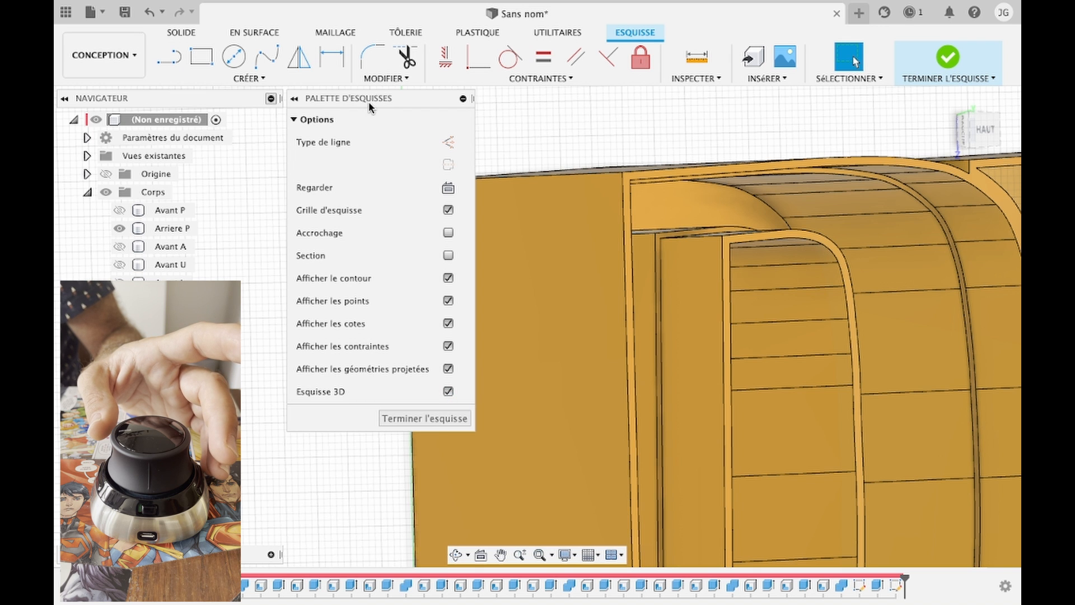
pyautogui.moveTo(369, 102); pyautogui.dragTo(230, 156)
pyautogui.click(234, 60)
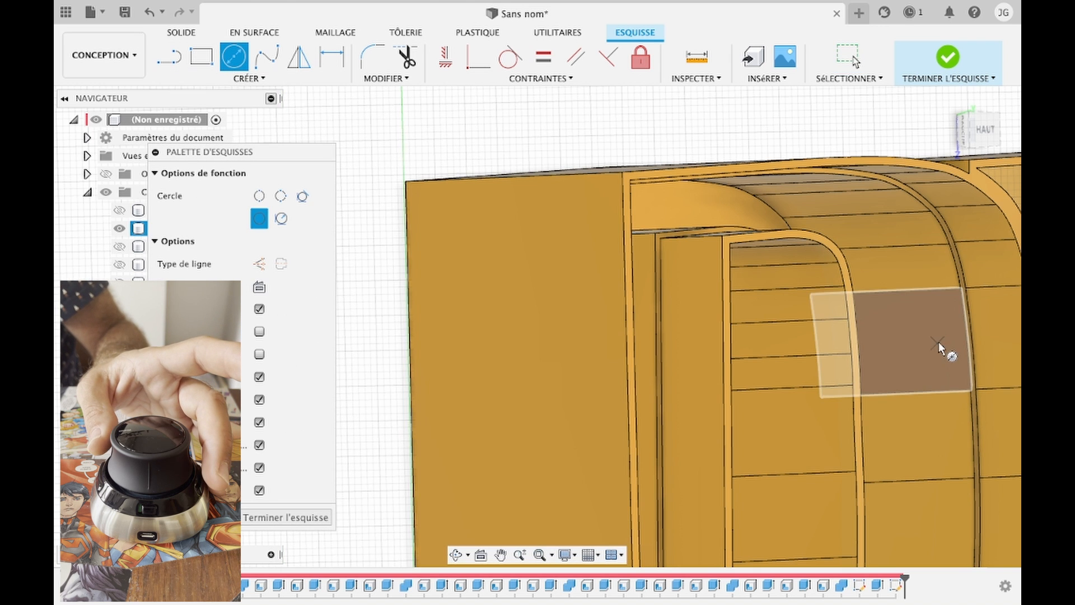
pyautogui.click(941, 340)
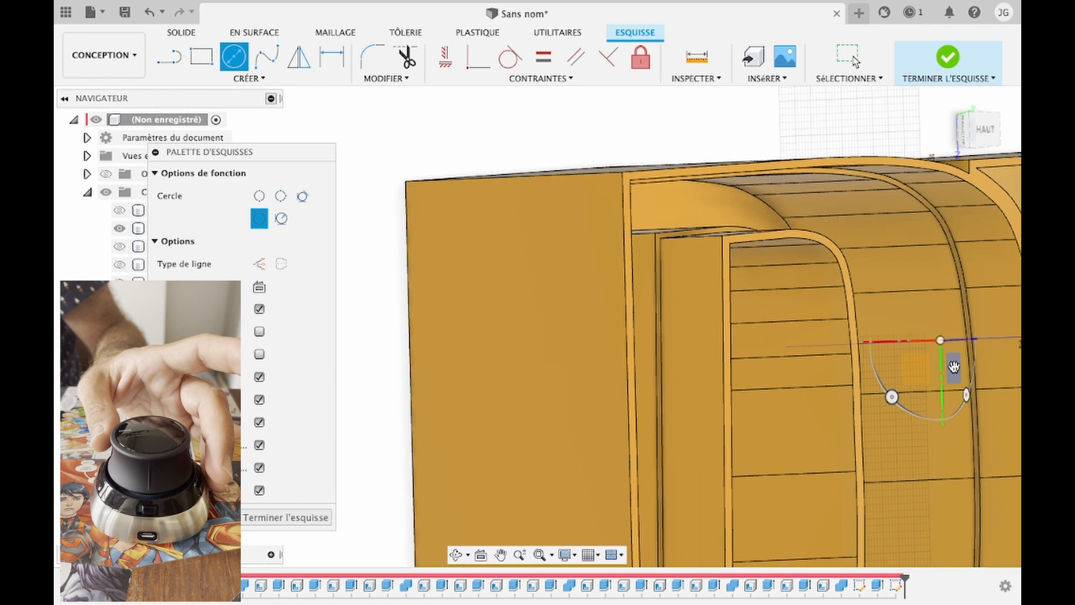
pyautogui.write('10')
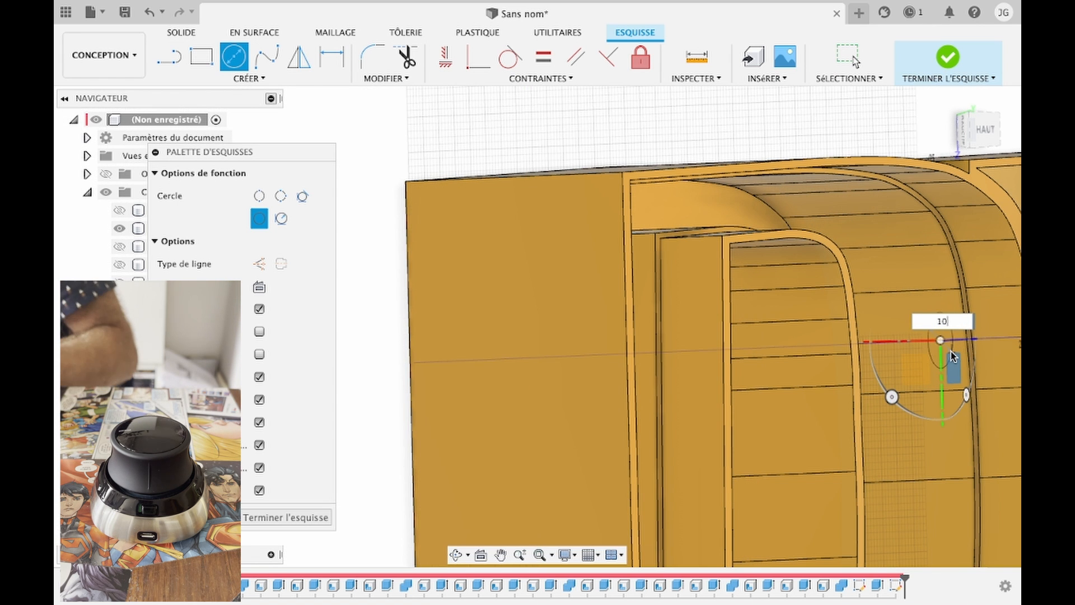
pyautogui.press('Return')
pyautogui.press('Escape')
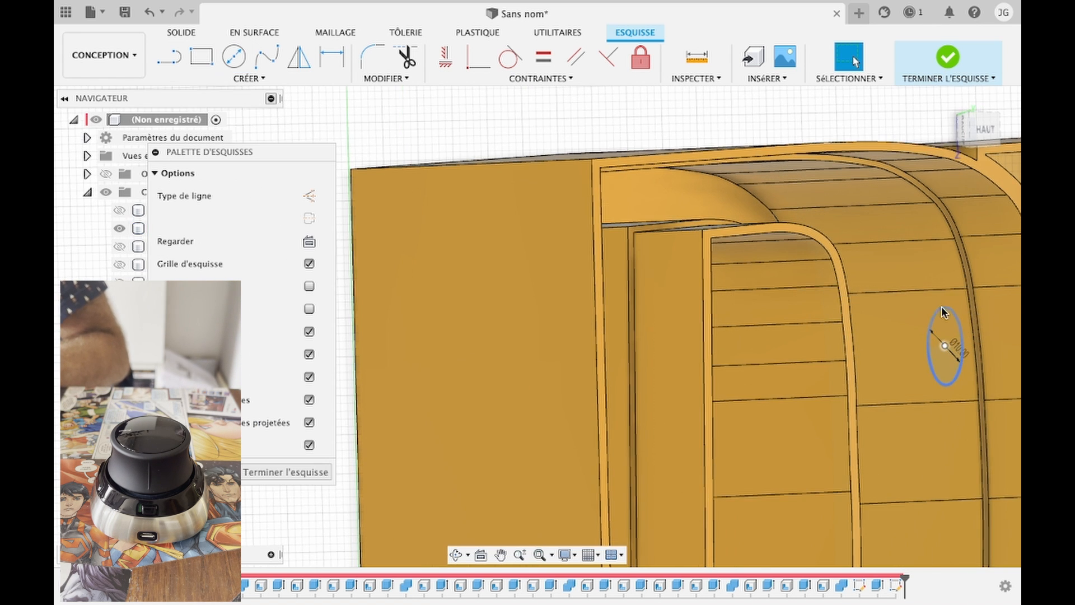
# Step: Extrude the side-wall circle by -10 mm as a cut through the wall
pyautogui.scroll(3, 944, 305)
pyautogui.click(949, 380)
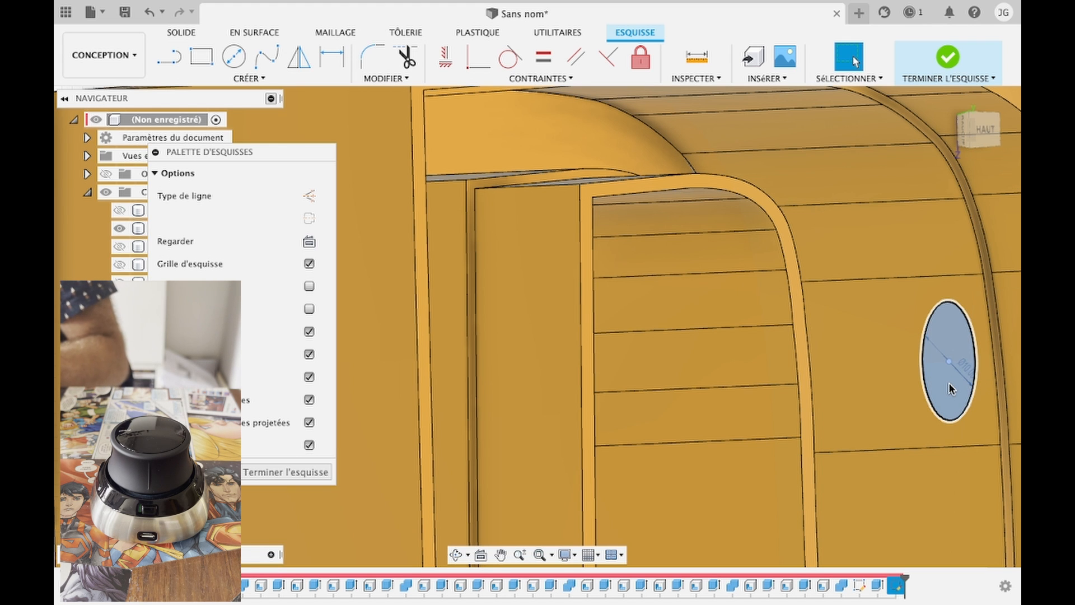
pyautogui.write('e')
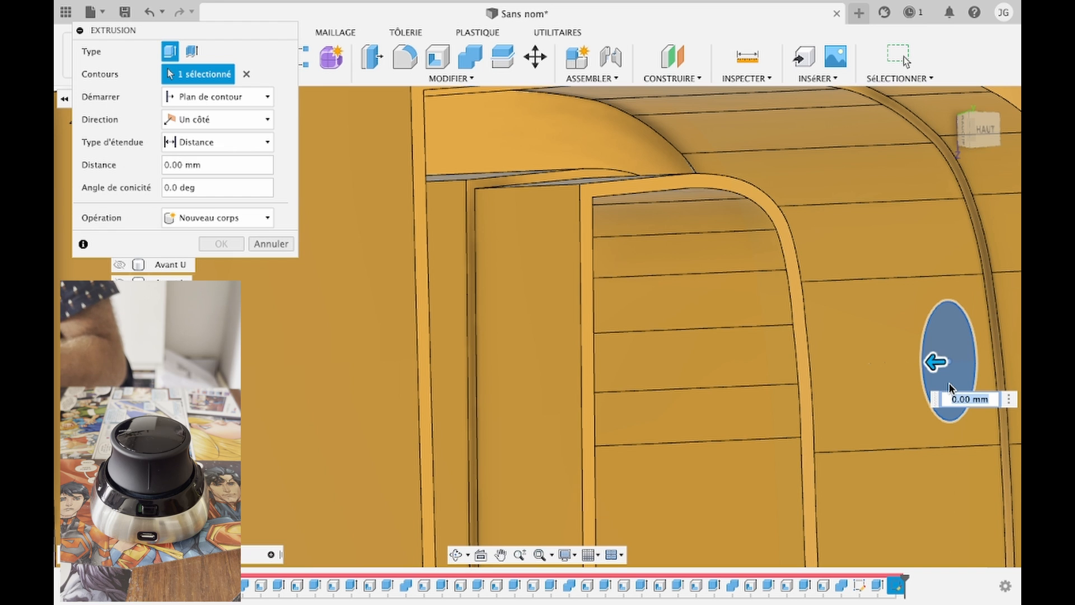
pyautogui.write('-10')
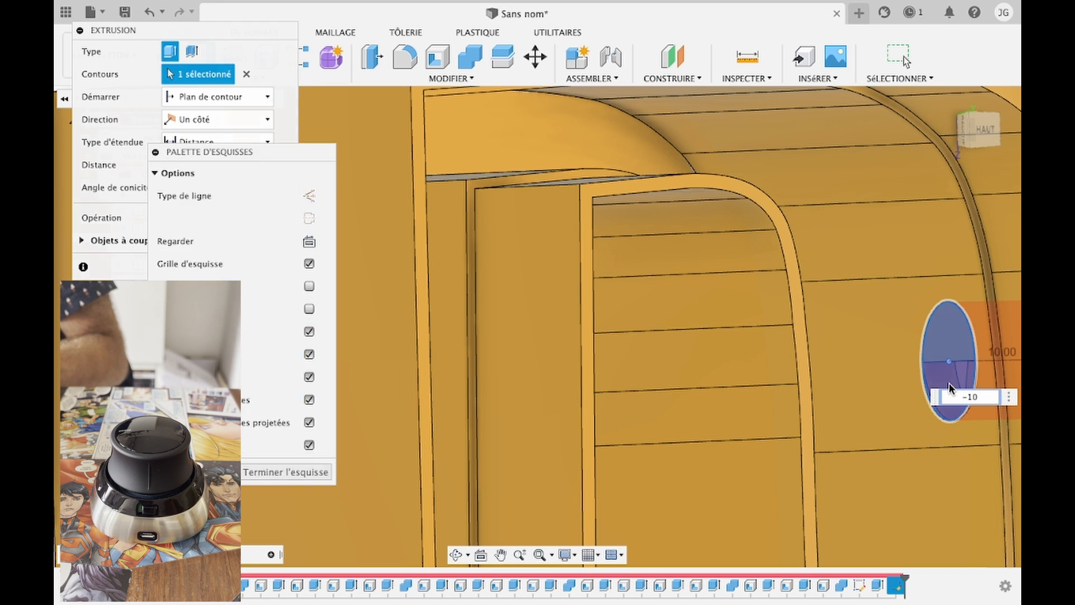
pyautogui.press('Return')
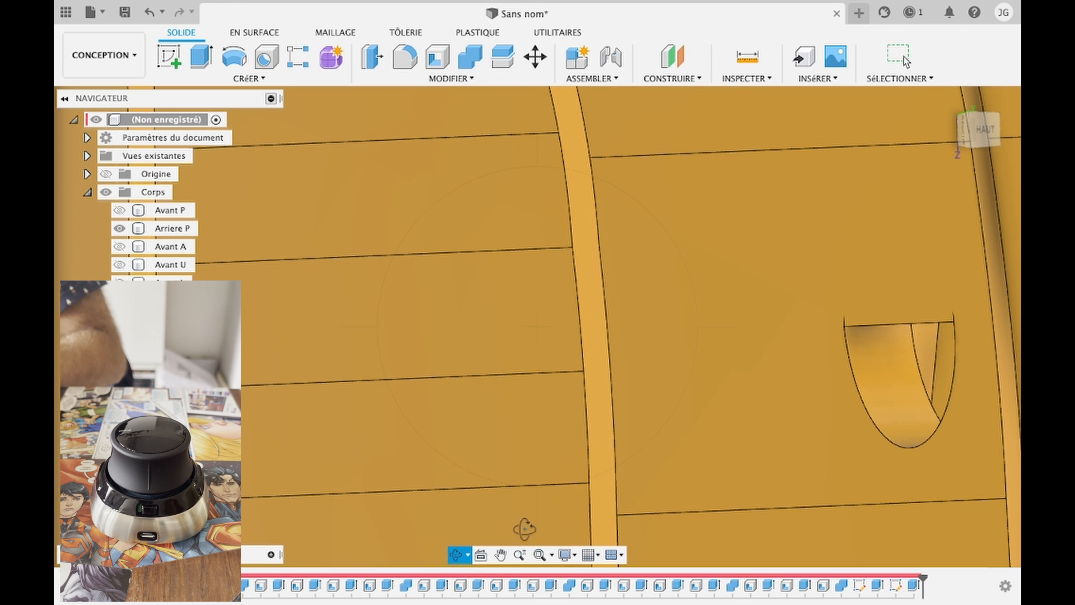
# Step: Extrude the half-round face remaining inside the side-wall hole back through the material to clear the opening
pyautogui.click(866, 420)
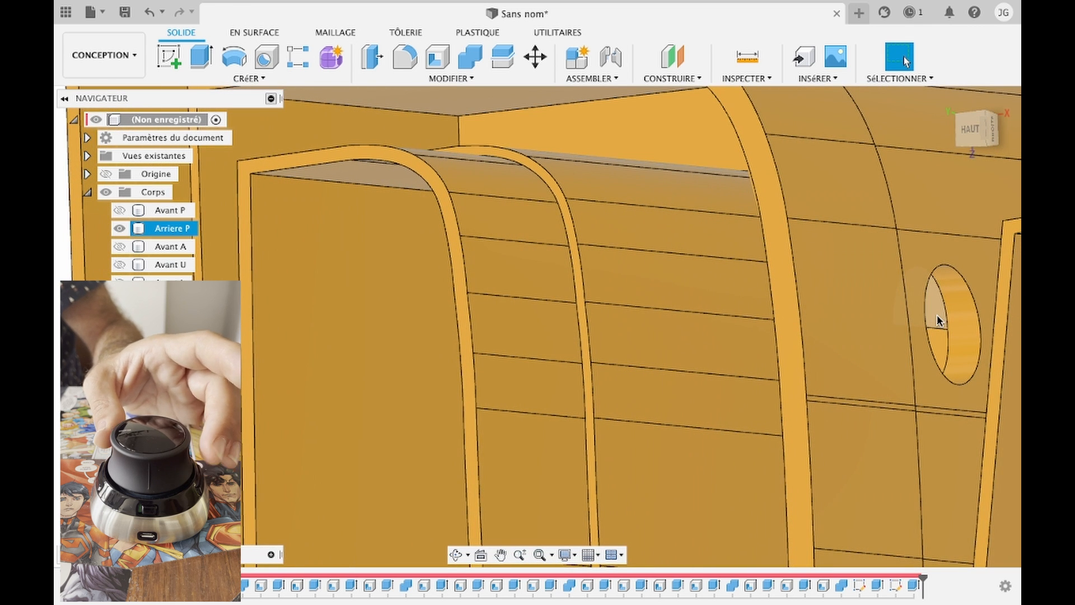
pyautogui.click(939, 320)
pyautogui.press('e')
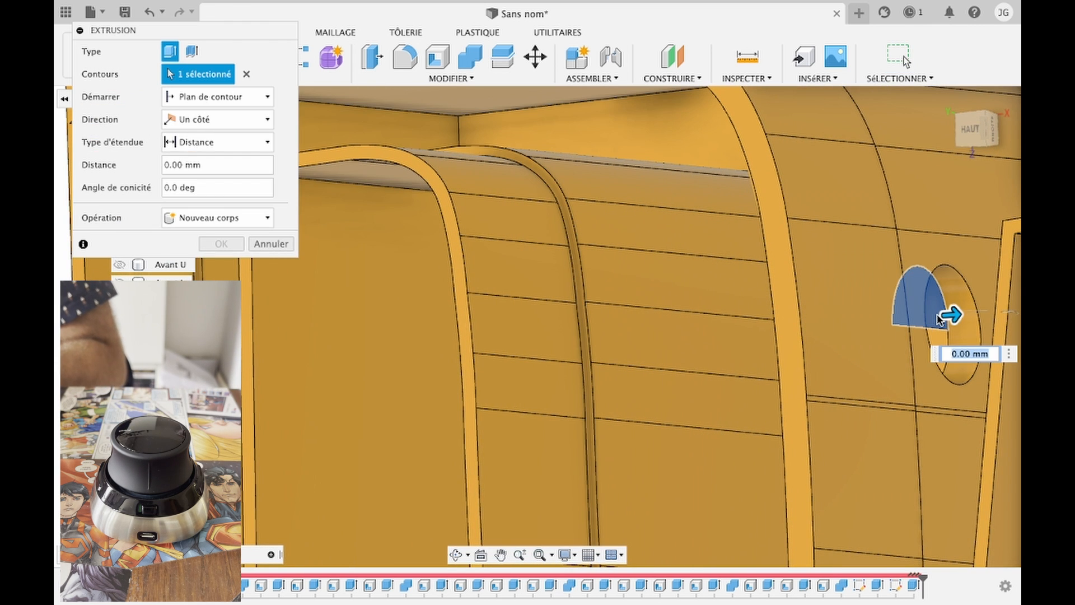
pyautogui.moveTo(952, 316); pyautogui.dragTo(919, 308)
pyautogui.press('Return')
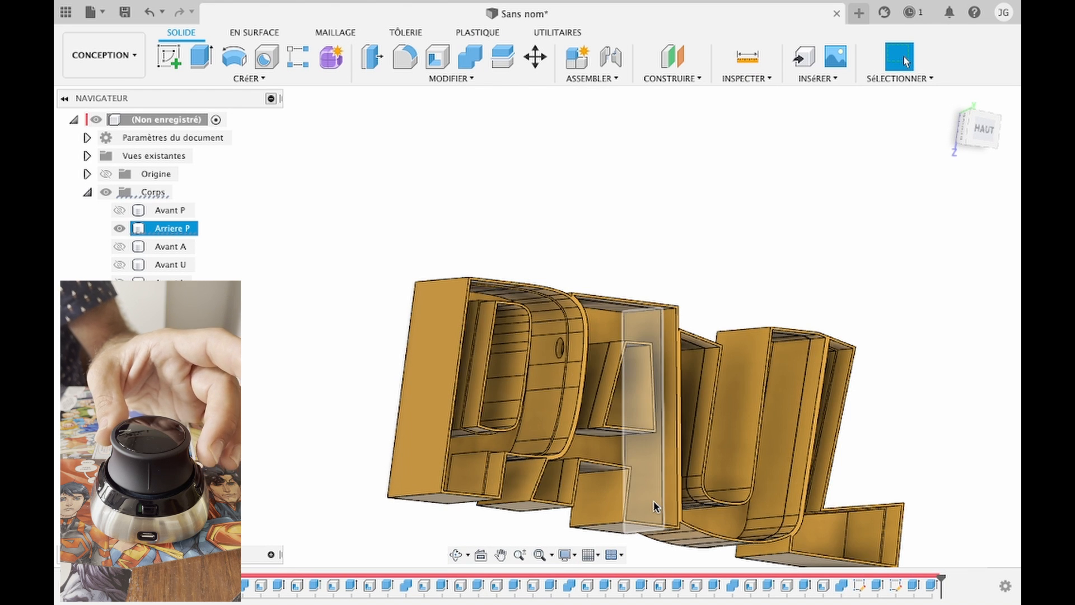
# Step: Sketch a 10 mm diameter circle near the foot of the inner side wall of the A's right leg
pyautogui.click(177, 59)
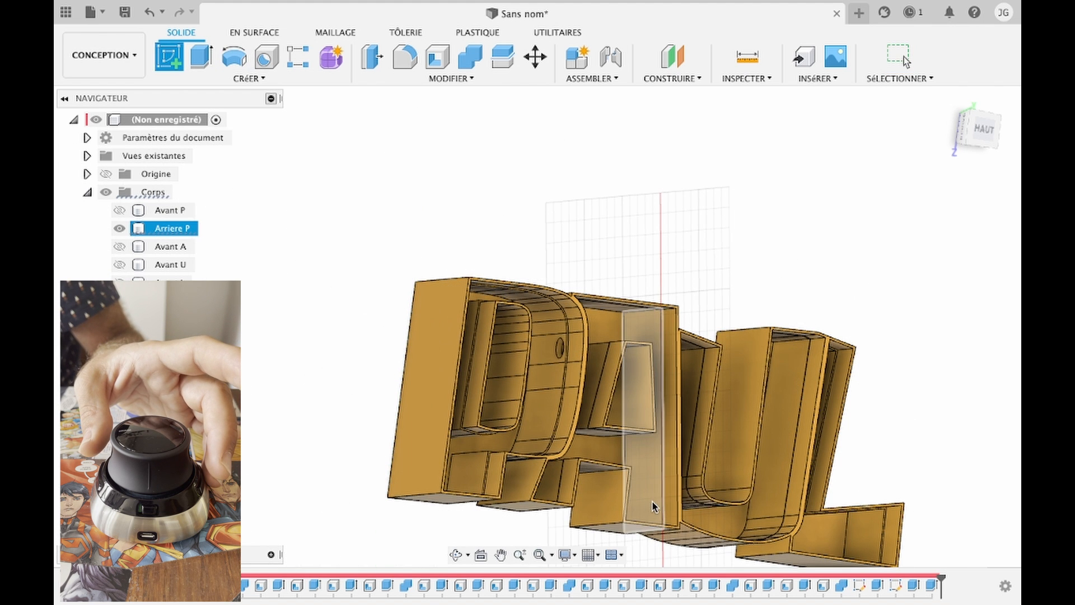
pyautogui.click(651, 507)
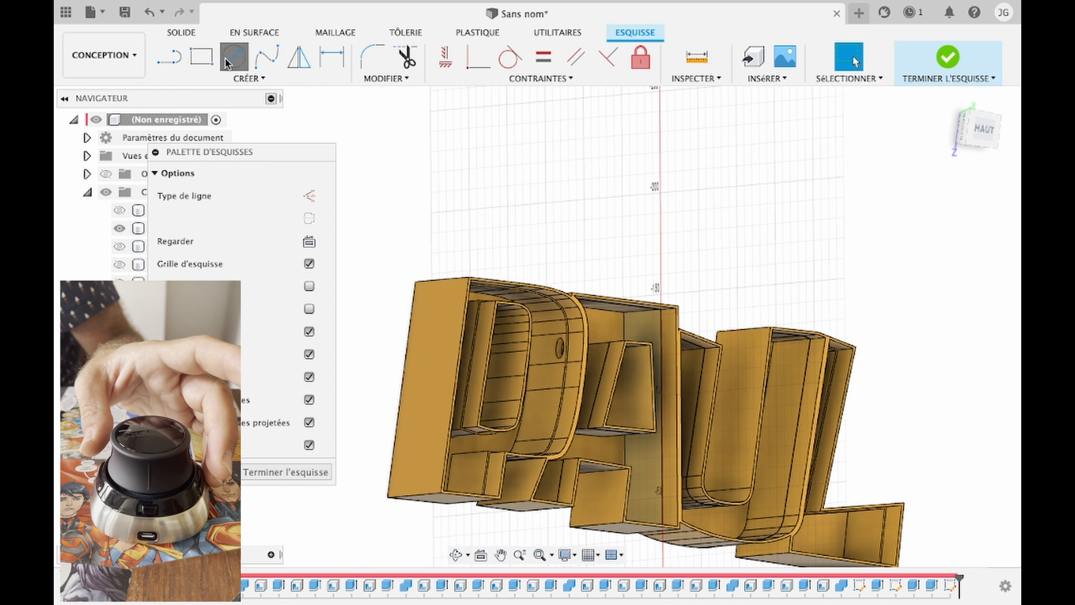
pyautogui.click(228, 61)
pyautogui.click(649, 492)
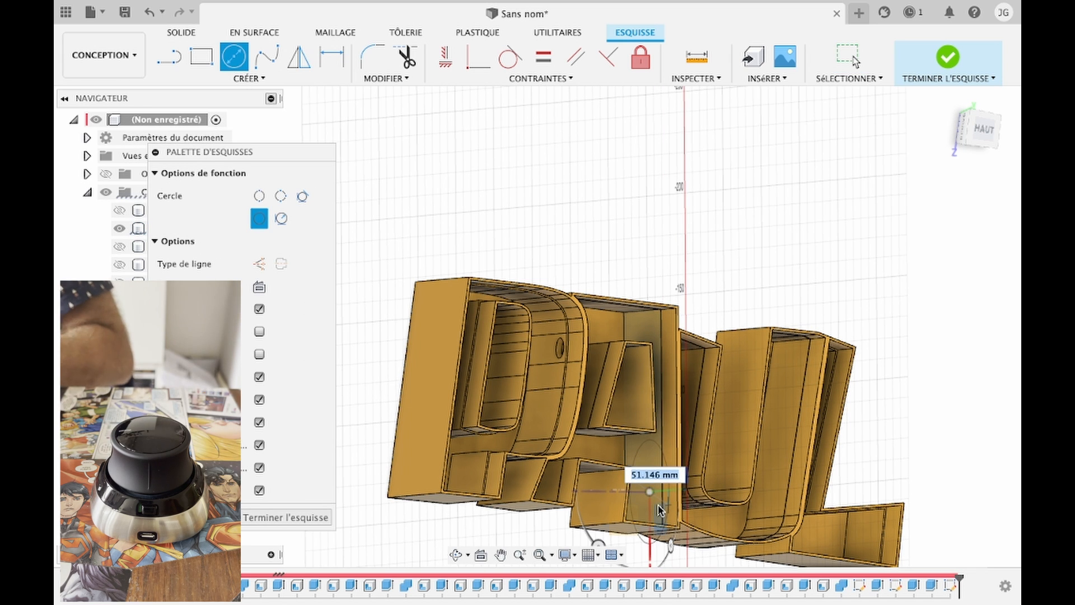
pyautogui.press('Return')
pyautogui.press('Escape')
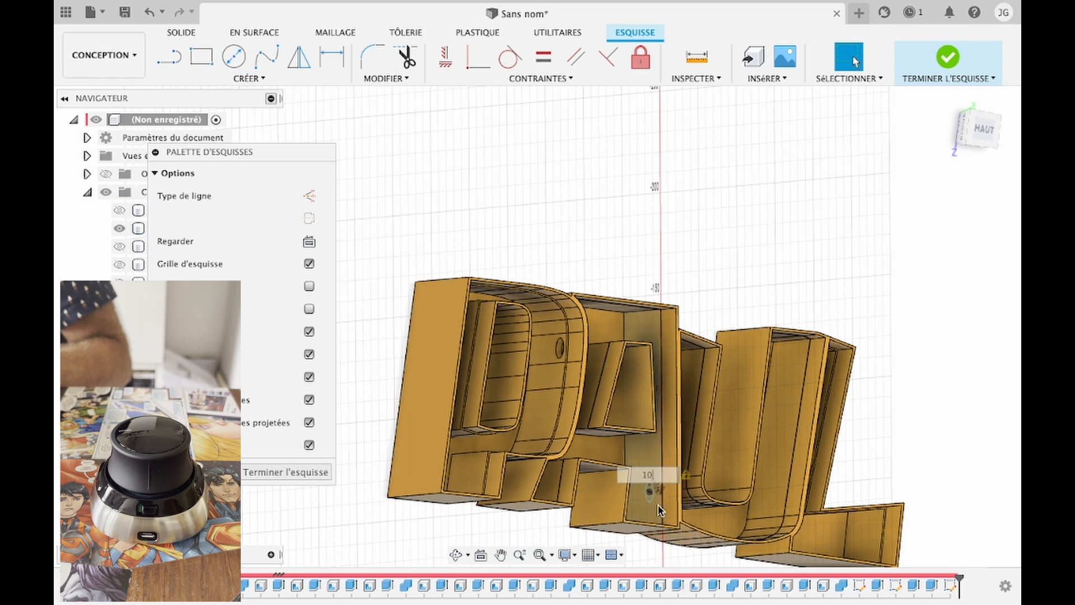
pyautogui.scroll(5, 661, 512)
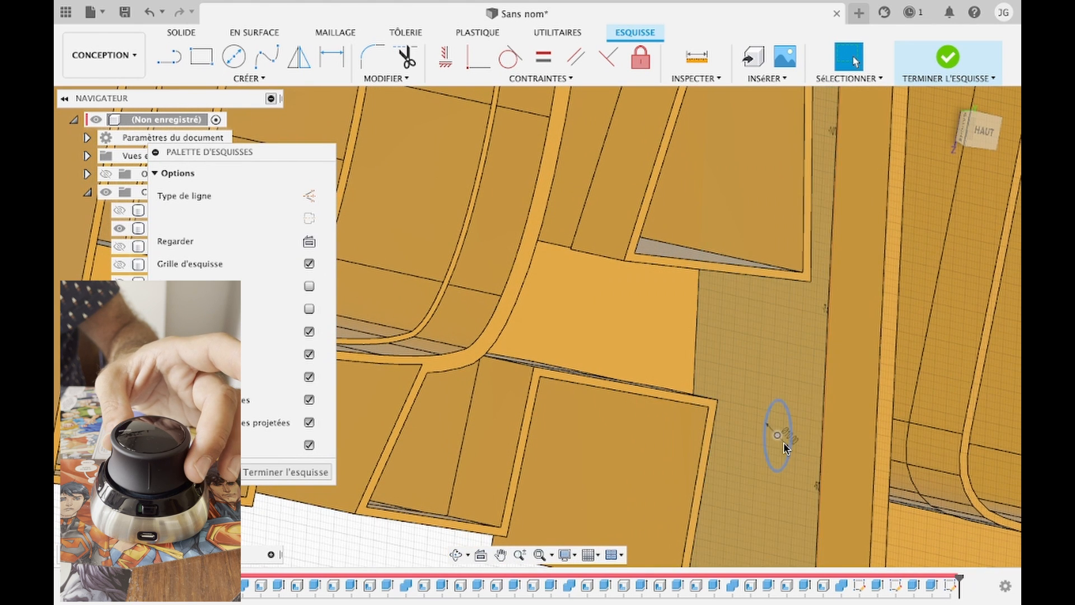
# Step: Delete the 10 mm circle near the foot of the inner side wall of the A's right leg
pyautogui.click(784, 446)
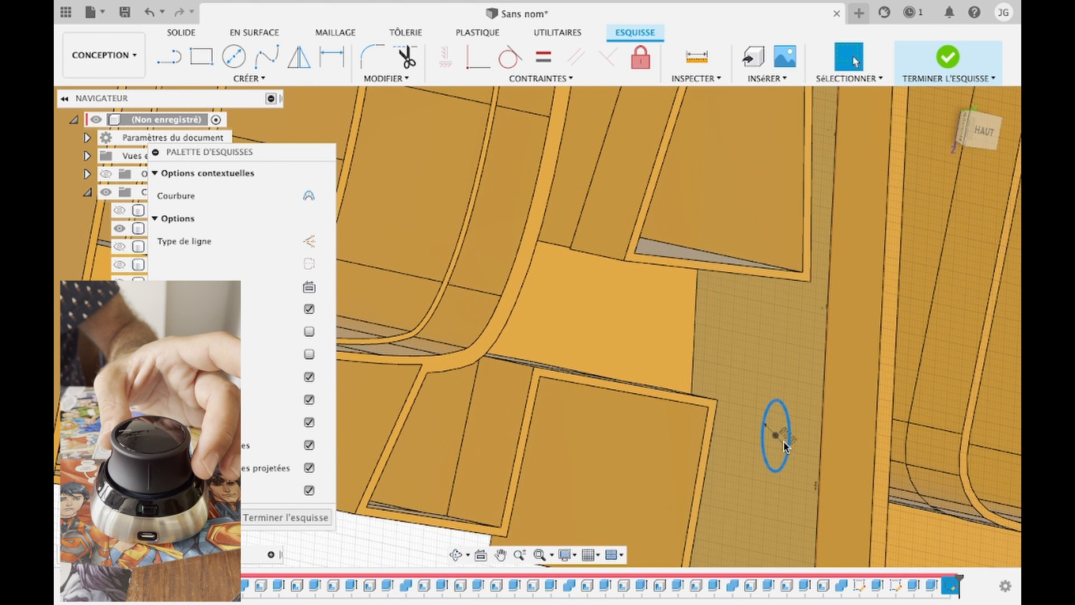
pyautogui.click(779, 423)
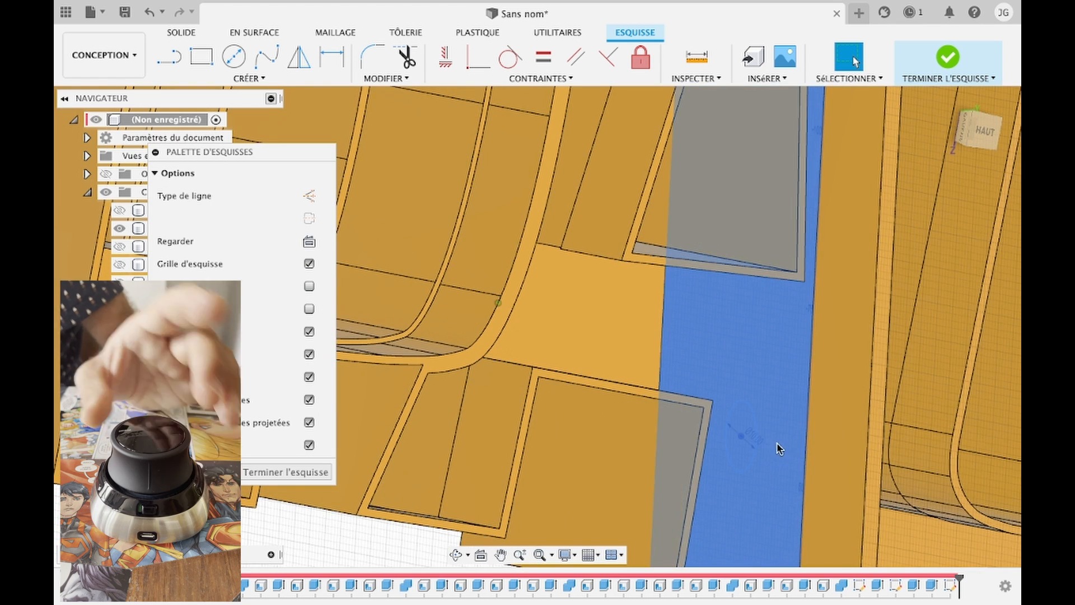
pyautogui.click(787, 448)
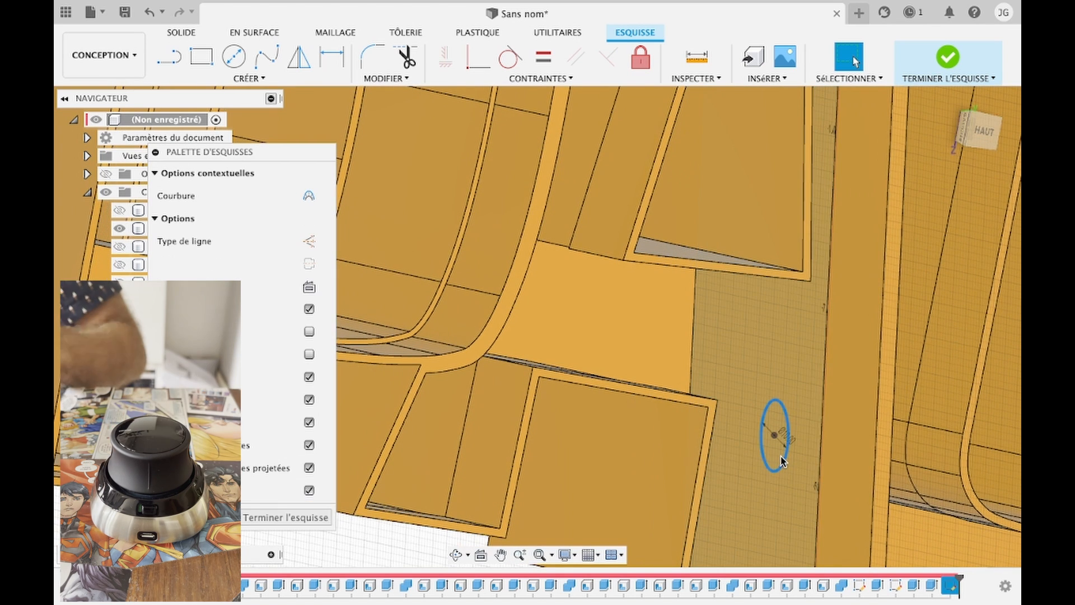
pyautogui.press('e')
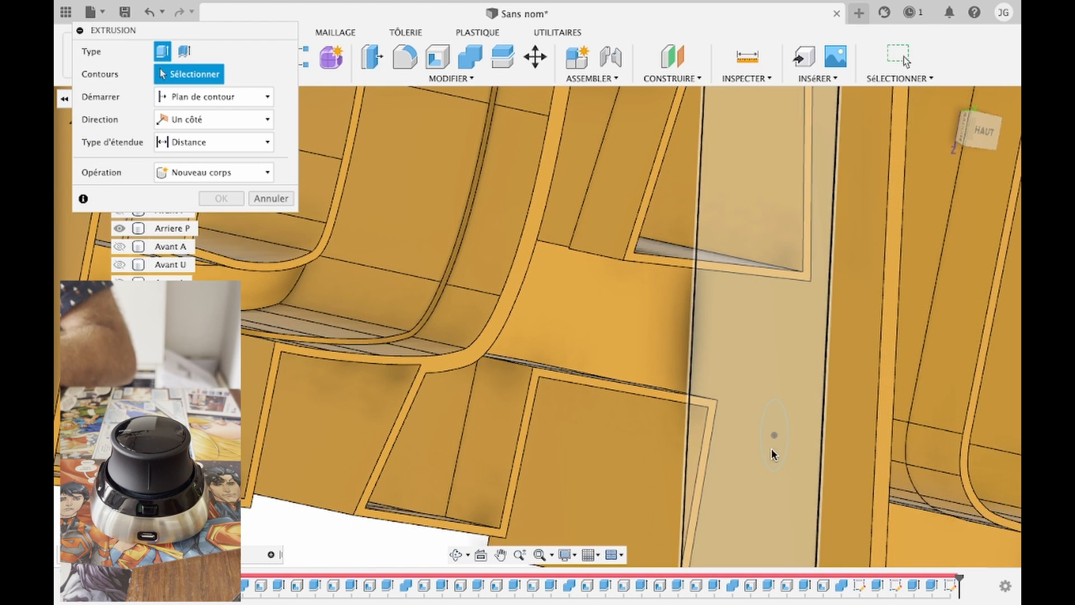
pyautogui.press('Escape')
pyautogui.press('Delete')
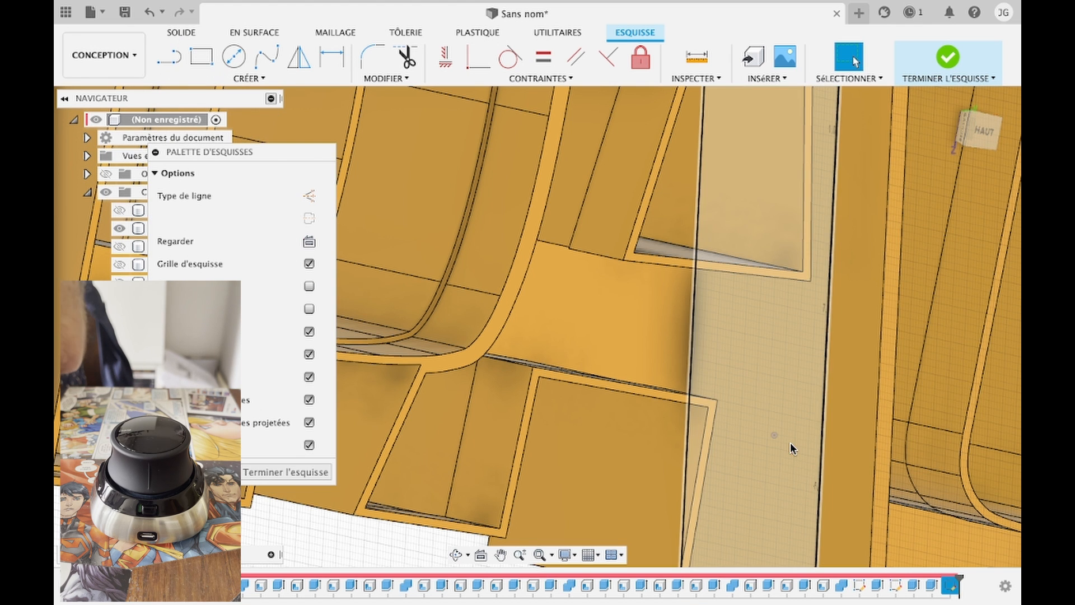
pyautogui.press('c')
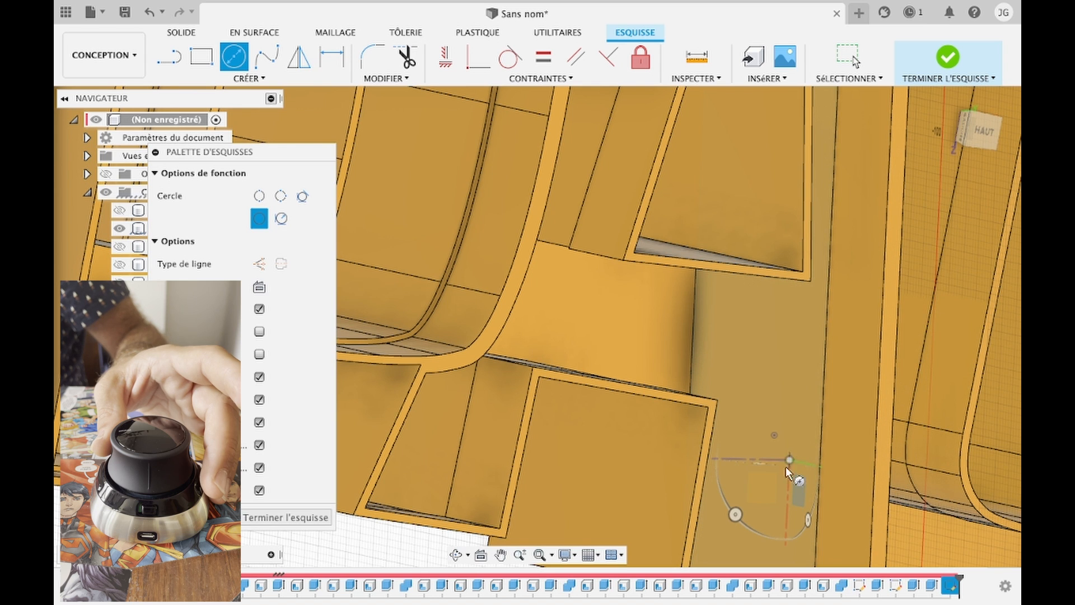
pyautogui.click(800, 489)
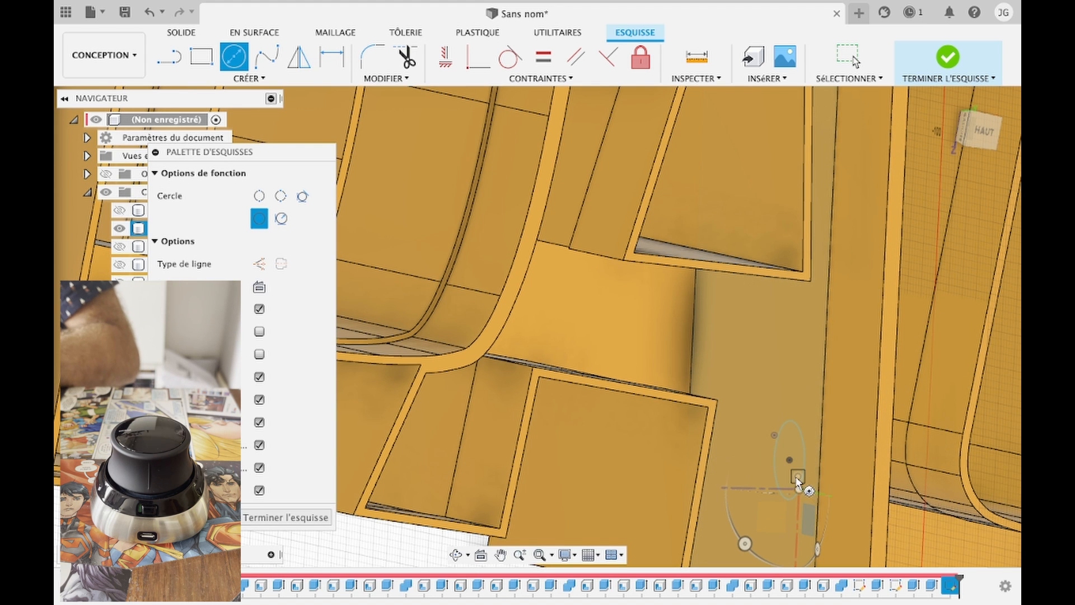
pyautogui.press('Escape')
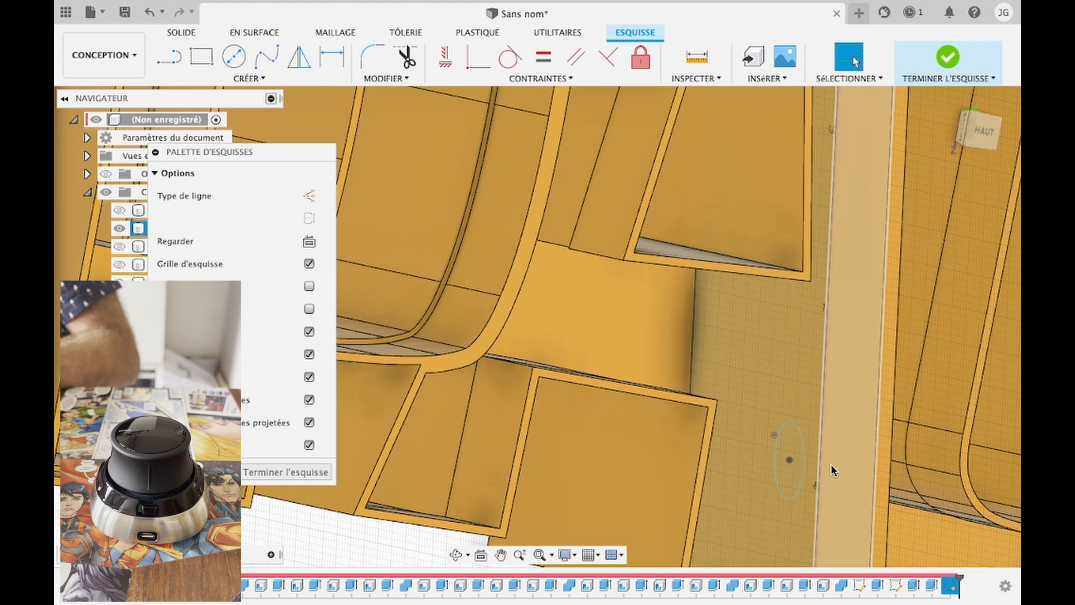
pyautogui.scroll(-6, 850, 455)
pyautogui.scroll(5, 842, 500)
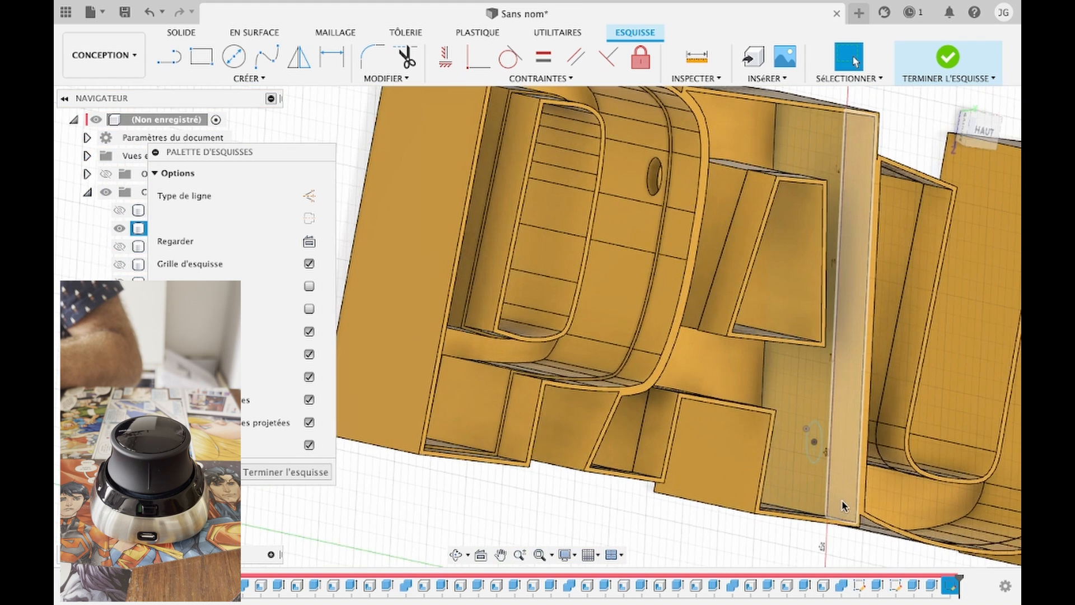
pyautogui.scroll(3, 812, 440)
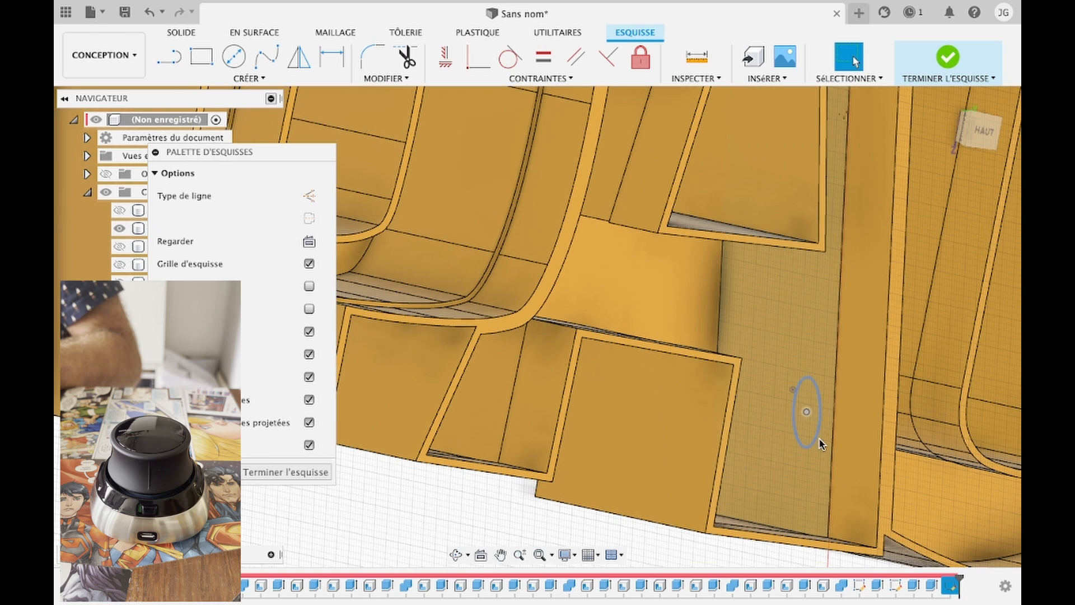
pyautogui.click(819, 441)
pyautogui.press('Delete')
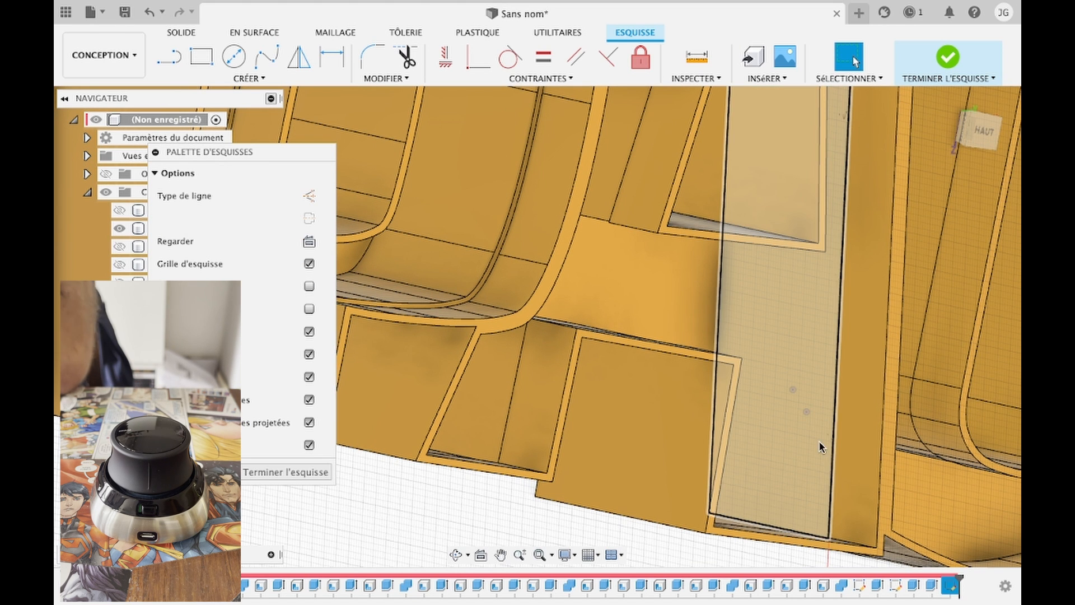
pyautogui.click(235, 56)
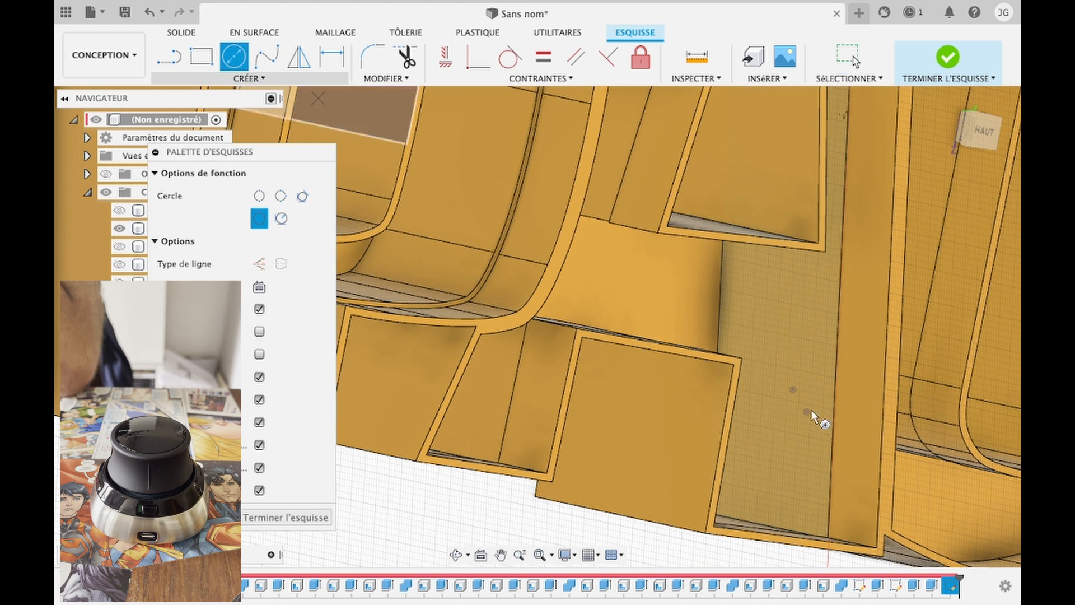
pyautogui.click(853, 431)
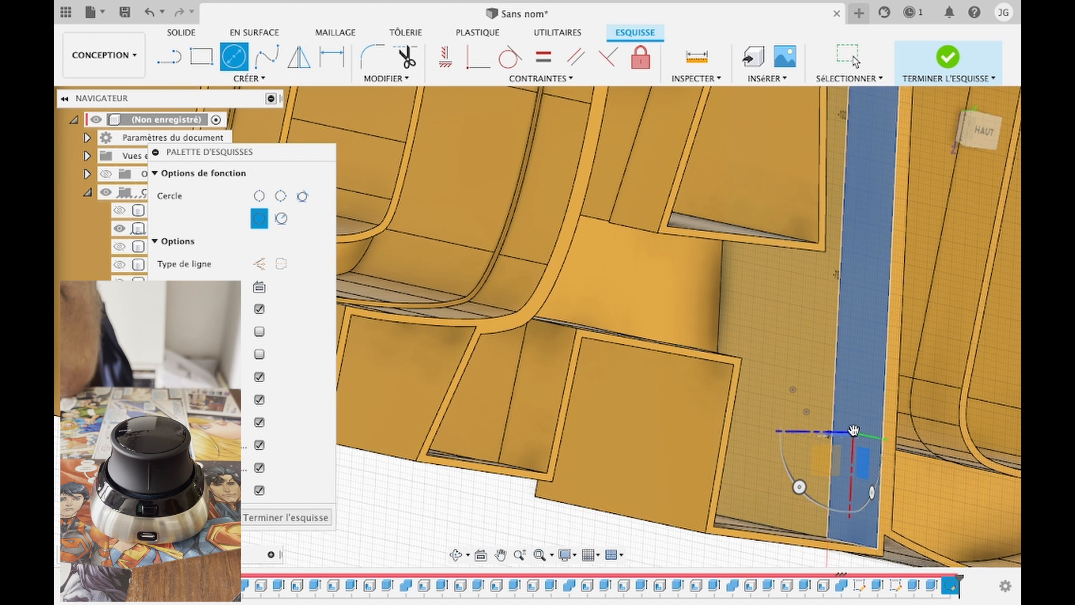
pyautogui.press('Escape')
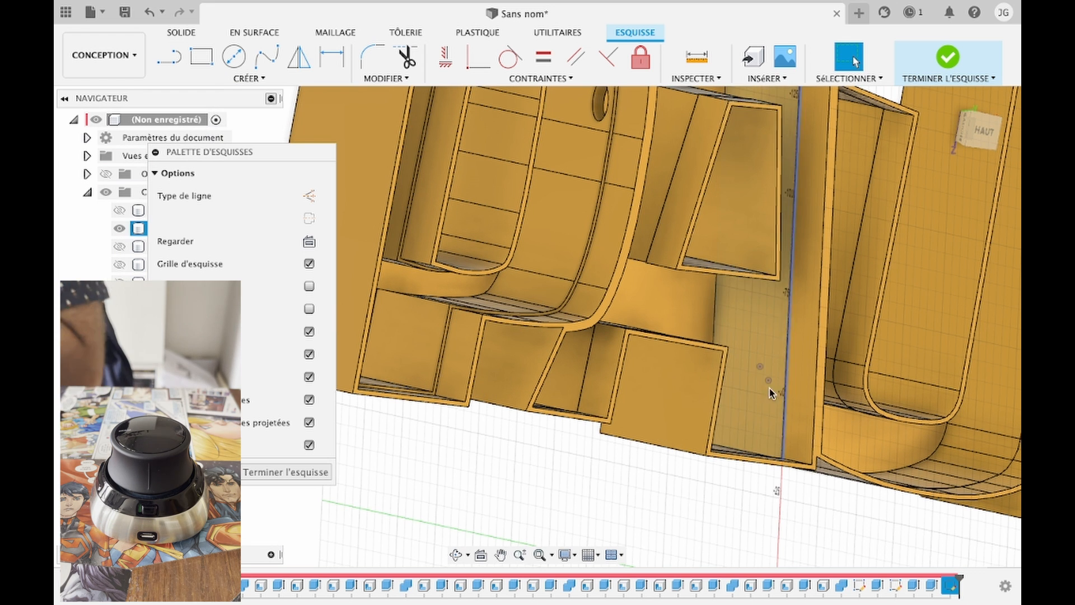
# Step: Sketch a 10 mm diameter circle higher up on the A's inner right-leg wall, just below the crossbar
pyautogui.click(234, 56)
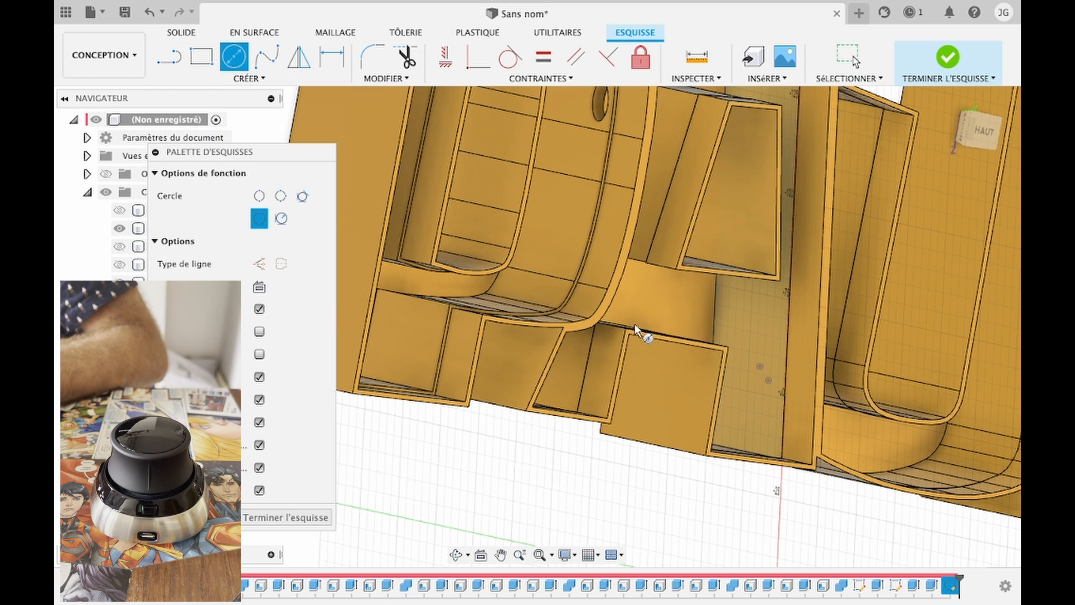
pyautogui.click(754, 327)
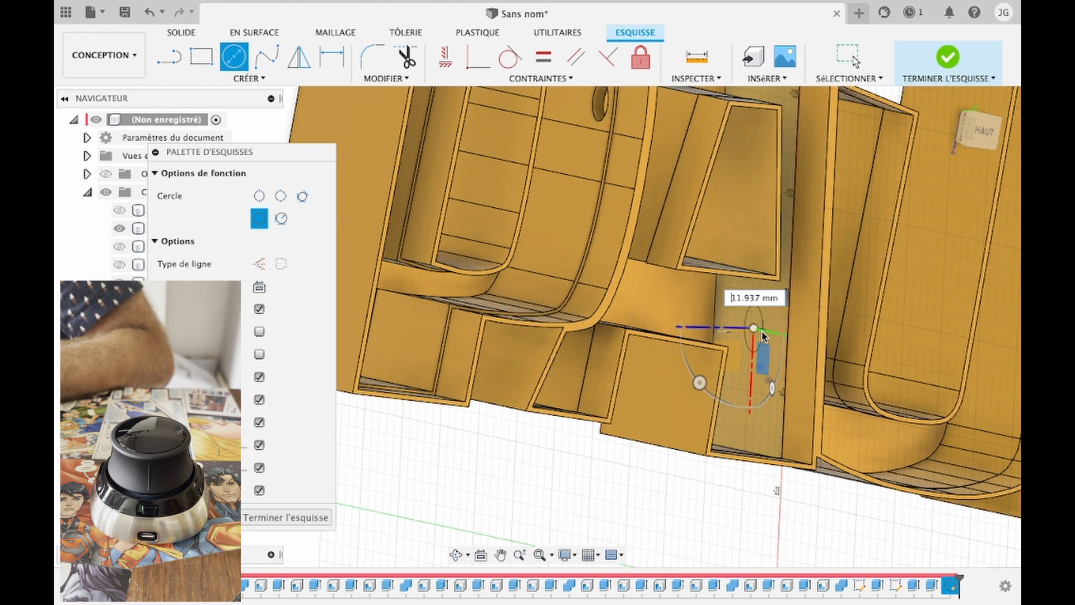
pyautogui.write('10')
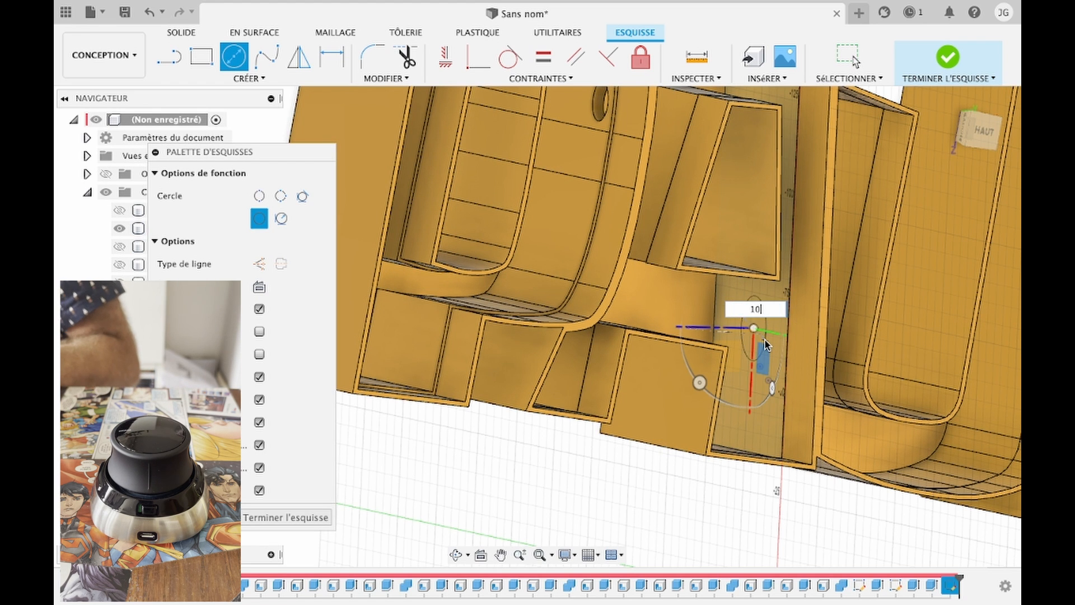
pyautogui.press('Return')
pyautogui.press('Escape')
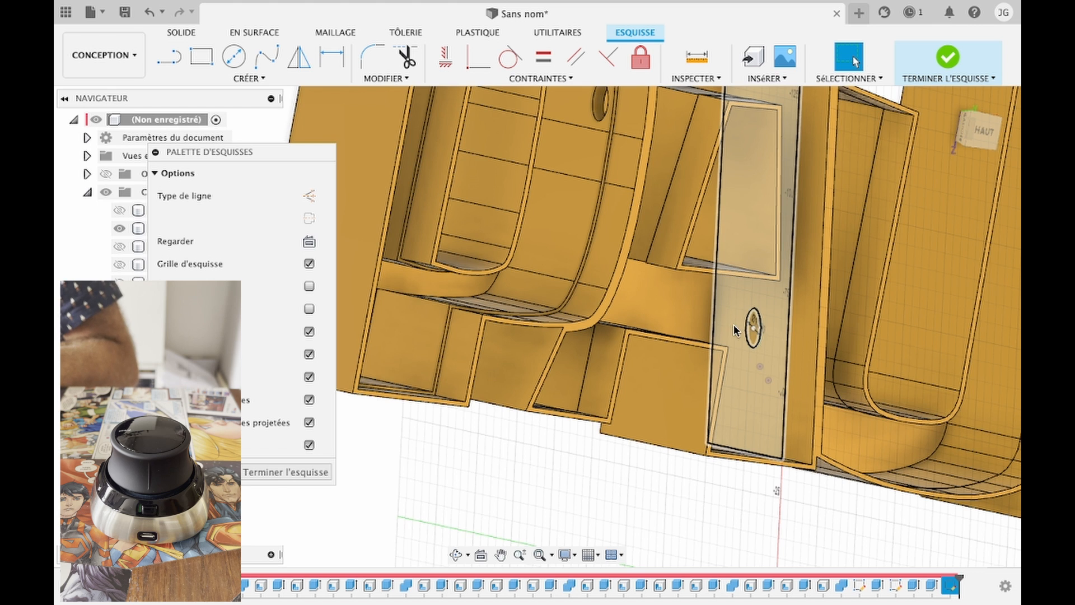
# Step: Extrude the circle on the A's right-leg wall by -13 mm as a cut through the wall towards the U
pyautogui.scroll(5, 735, 325)
pyautogui.click(763, 348)
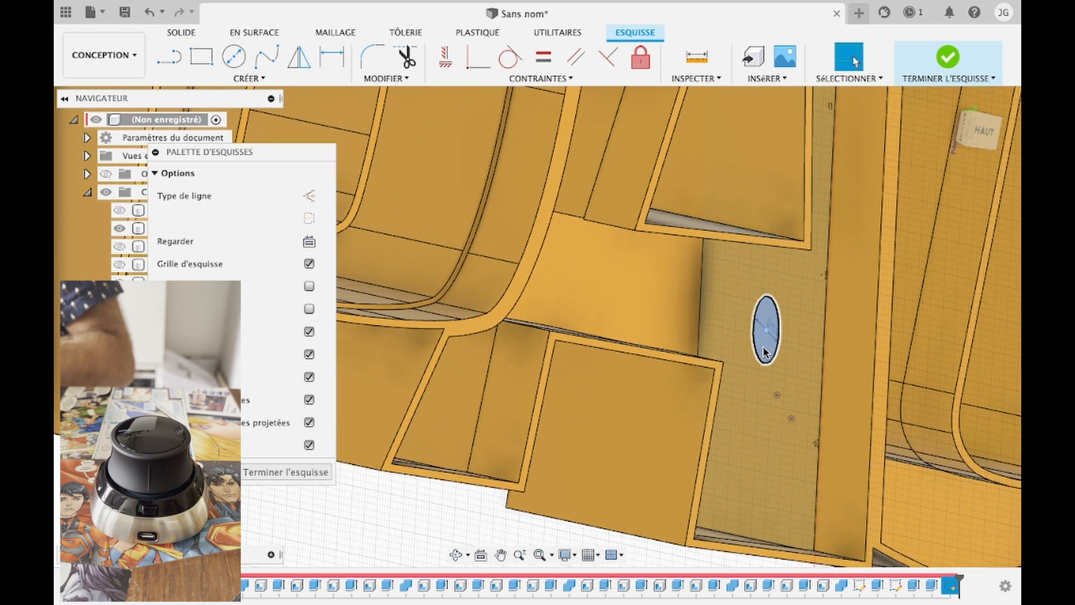
pyautogui.press('e')
pyautogui.moveTo(772, 331); pyautogui.dragTo(828, 331)
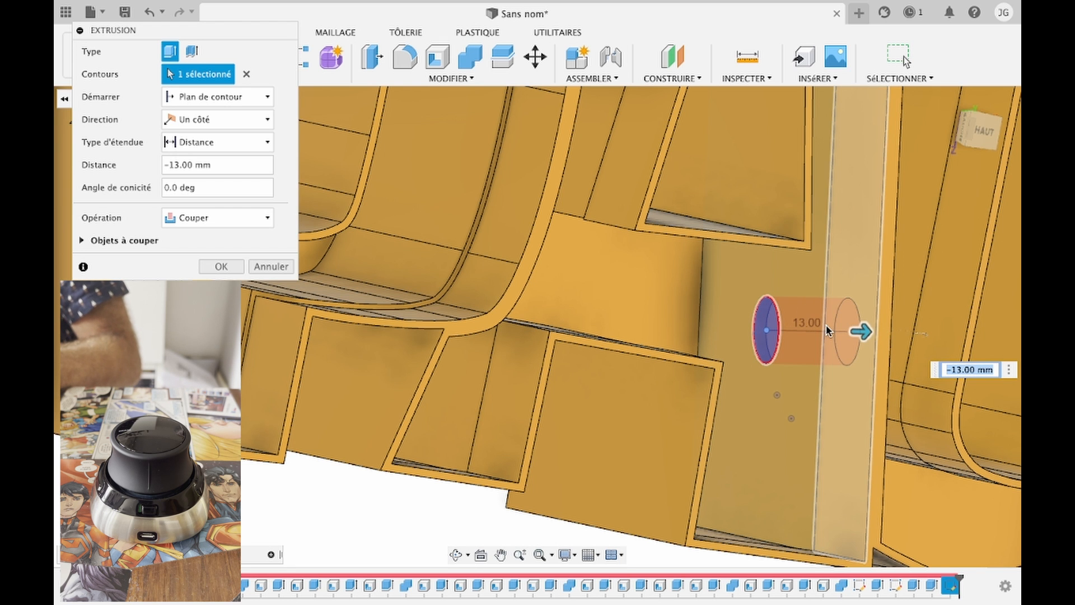
pyautogui.press('Return')
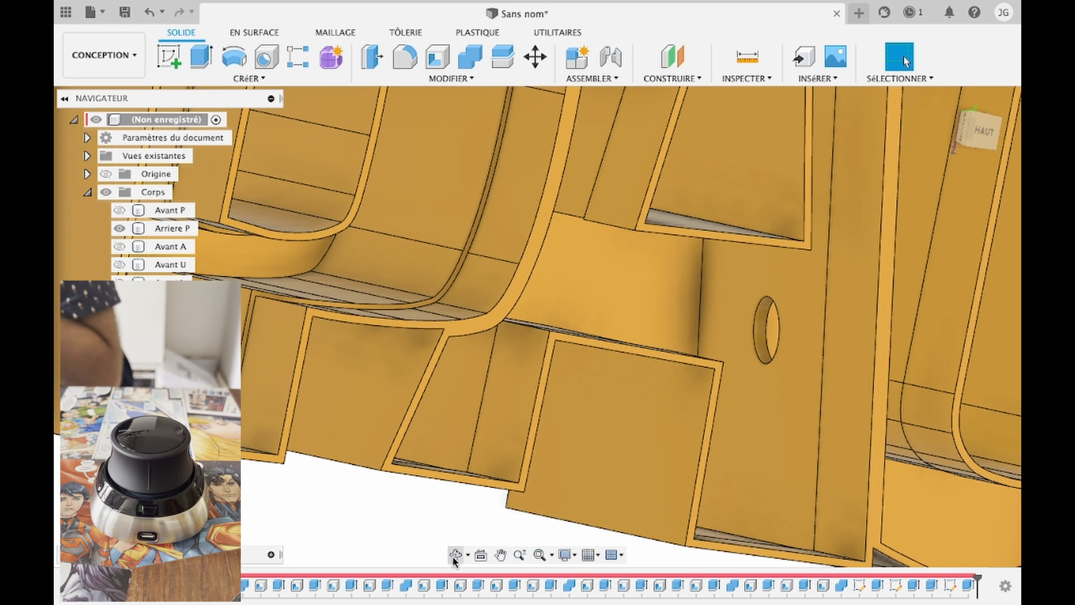
# Step: Start a sketch on the inner side wall of the U's right arm, on the side next to the L
pyautogui.click(633, 403)
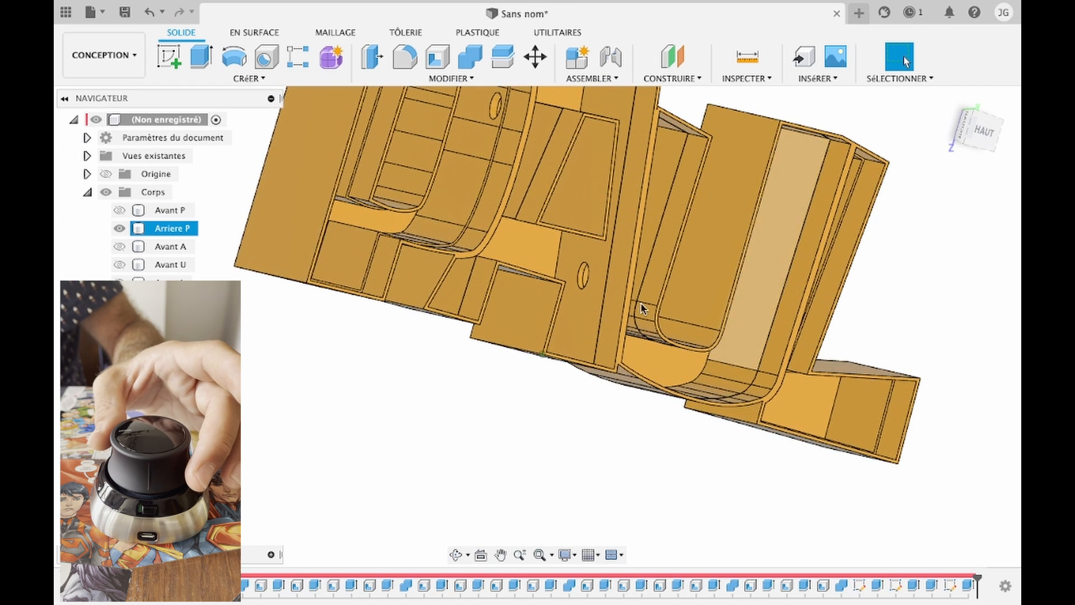
pyautogui.click(166, 50)
pyautogui.click(758, 339)
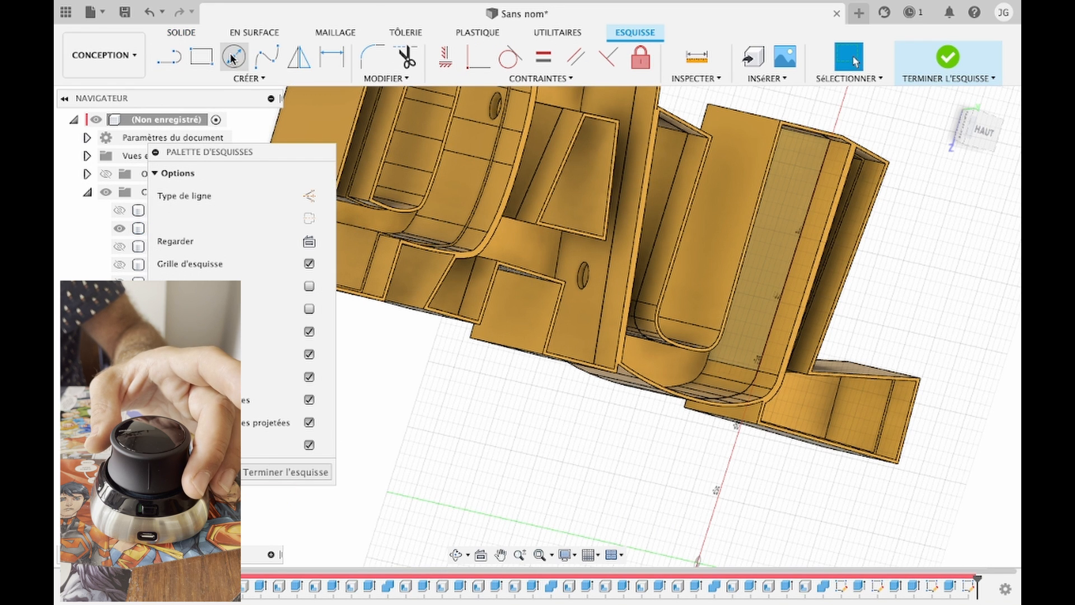
pyautogui.click(233, 57)
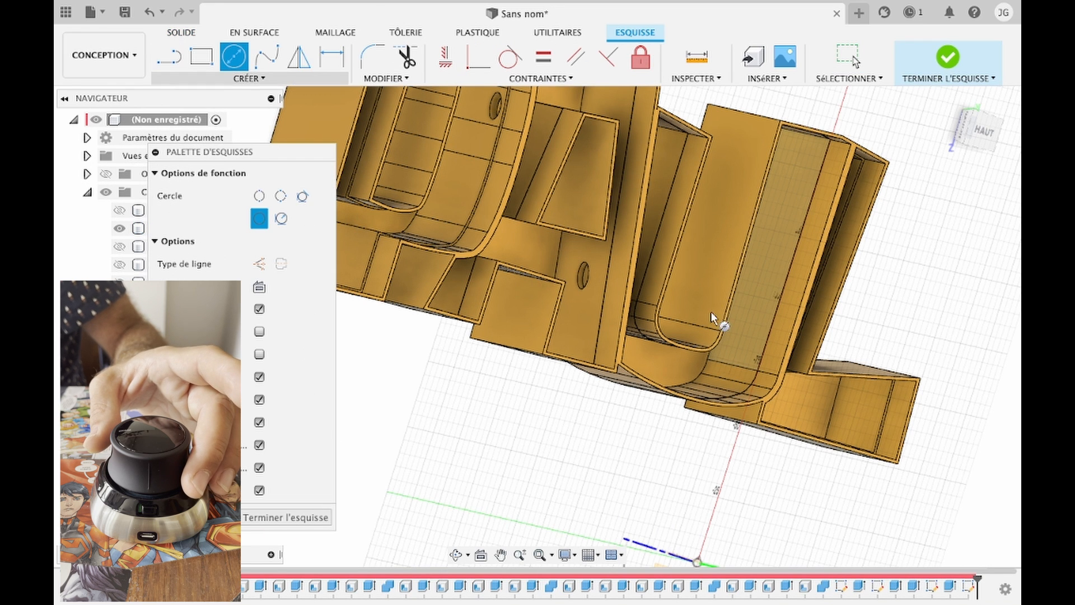
pyautogui.click(748, 328)
pyautogui.click(760, 335)
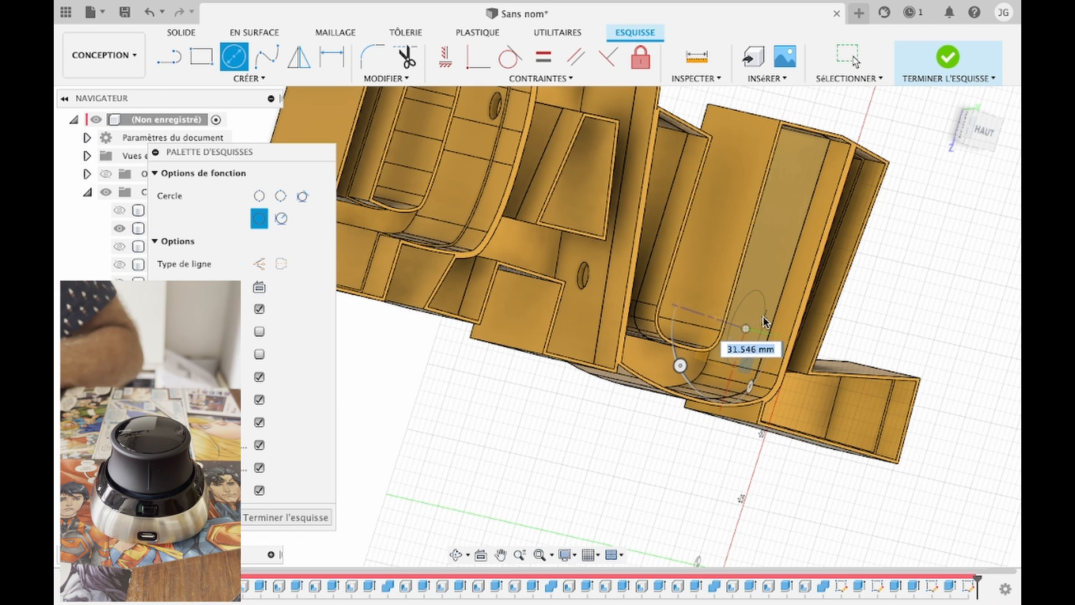
pyautogui.write('10')
pyautogui.press('Return')
pyautogui.press('Escape')
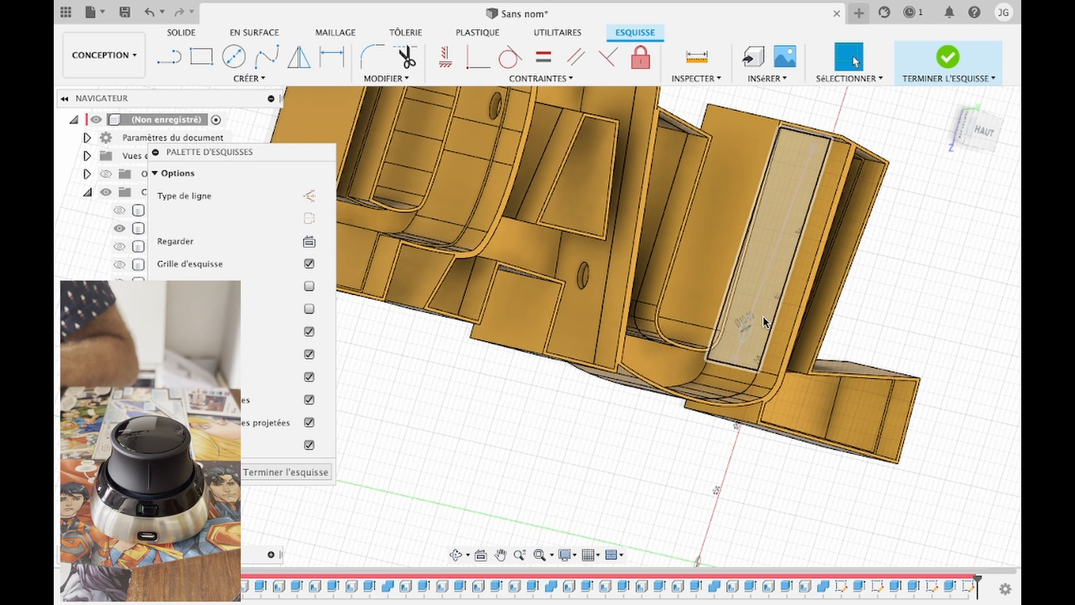
pyautogui.click(724, 356)
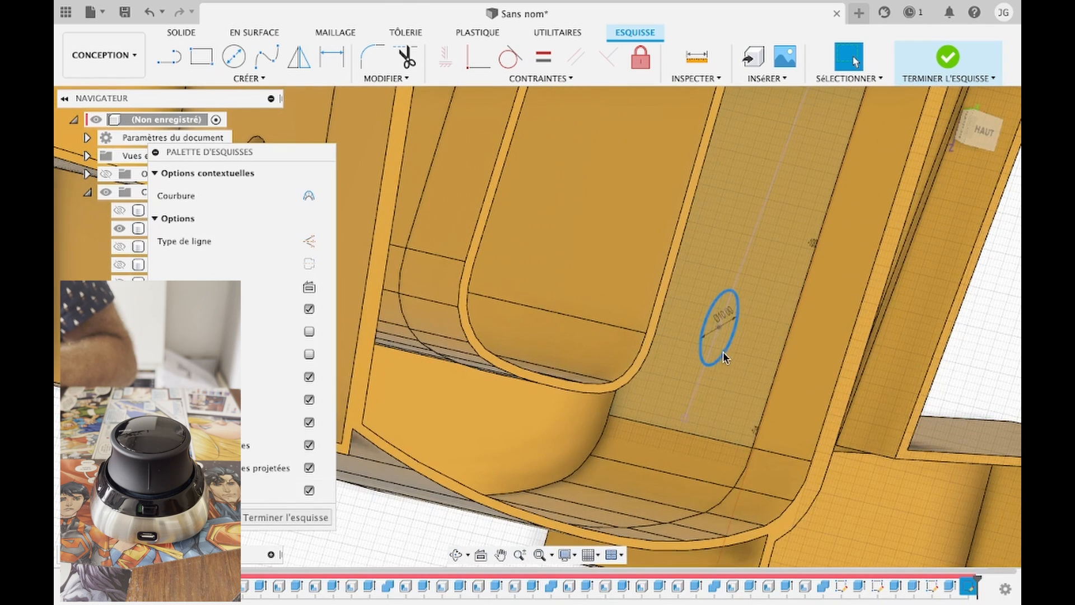
pyautogui.press('Delete')
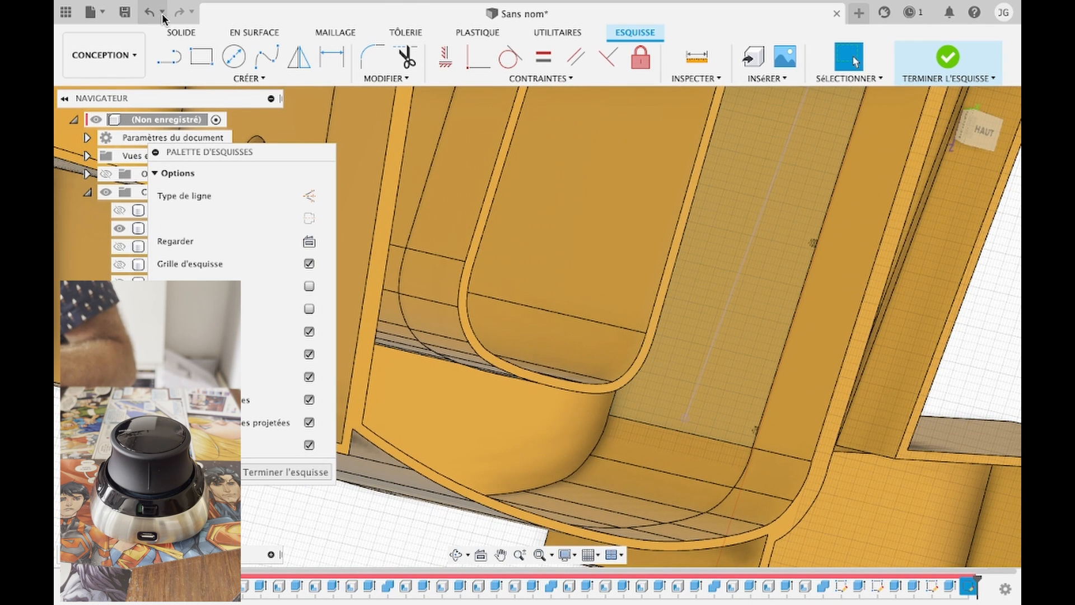
# Step: Sketch a 10 mm diameter circle on the U's right-arm wall, centred across the face and well above the bottom curve
pyautogui.click(227, 62)
pyautogui.click(743, 241)
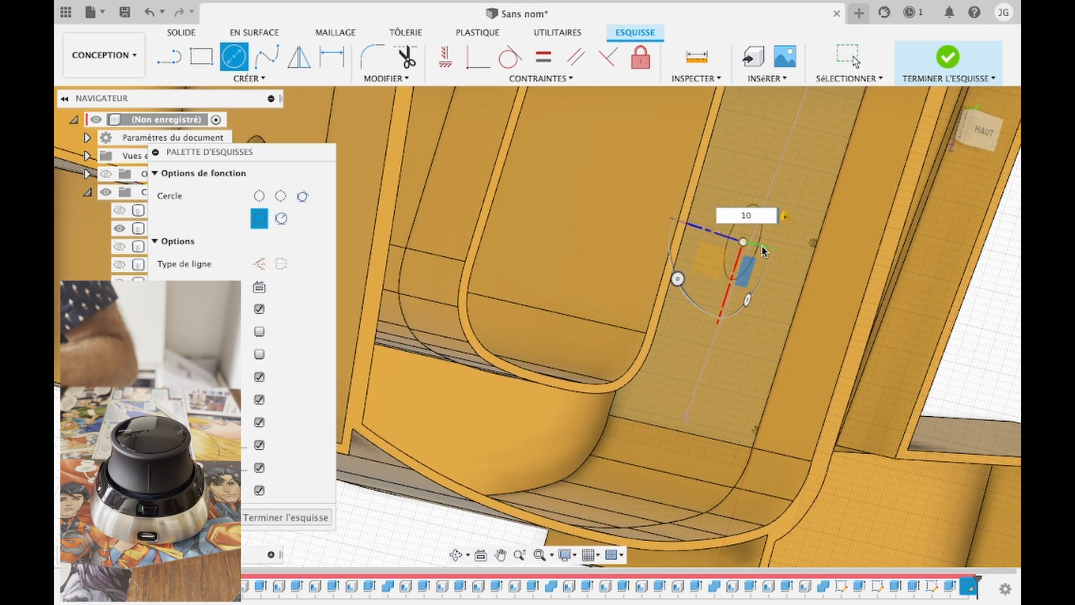
pyautogui.write('10')
pyautogui.press('Return')
pyautogui.press('Escape')
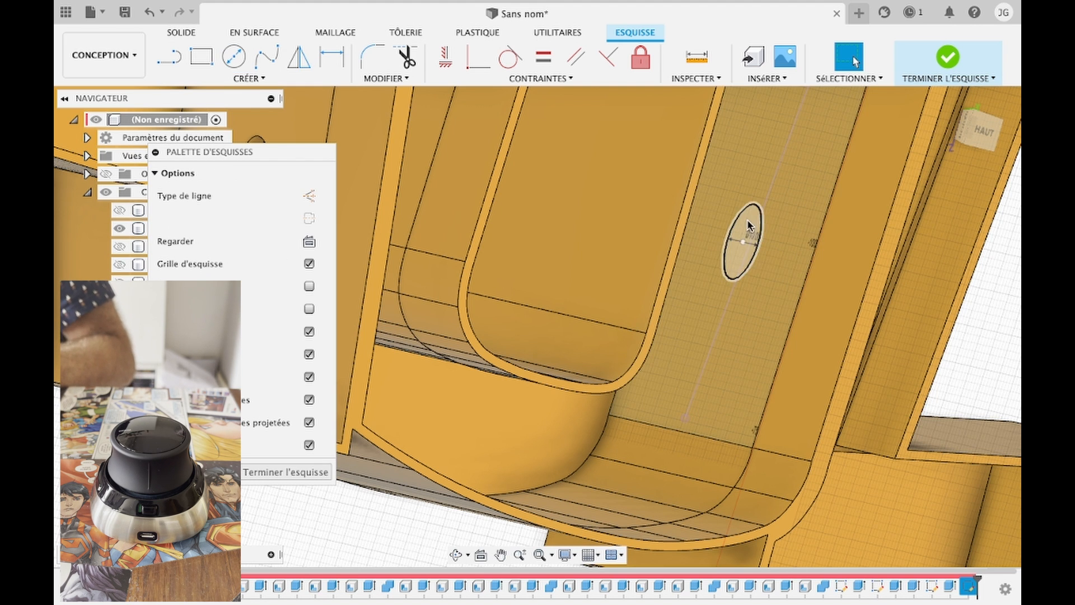
# Step: Extrude the circle on the U's right-arm wall by -6 mm as a cut through the wall towards the L
pyautogui.press('e')
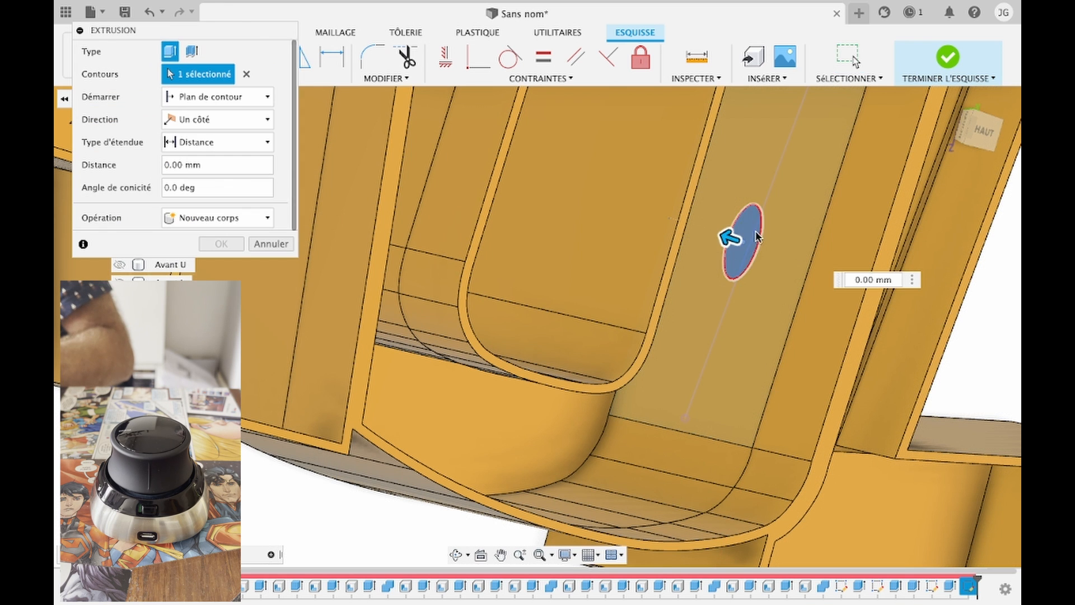
pyautogui.moveTo(734, 237); pyautogui.dragTo(777, 244)
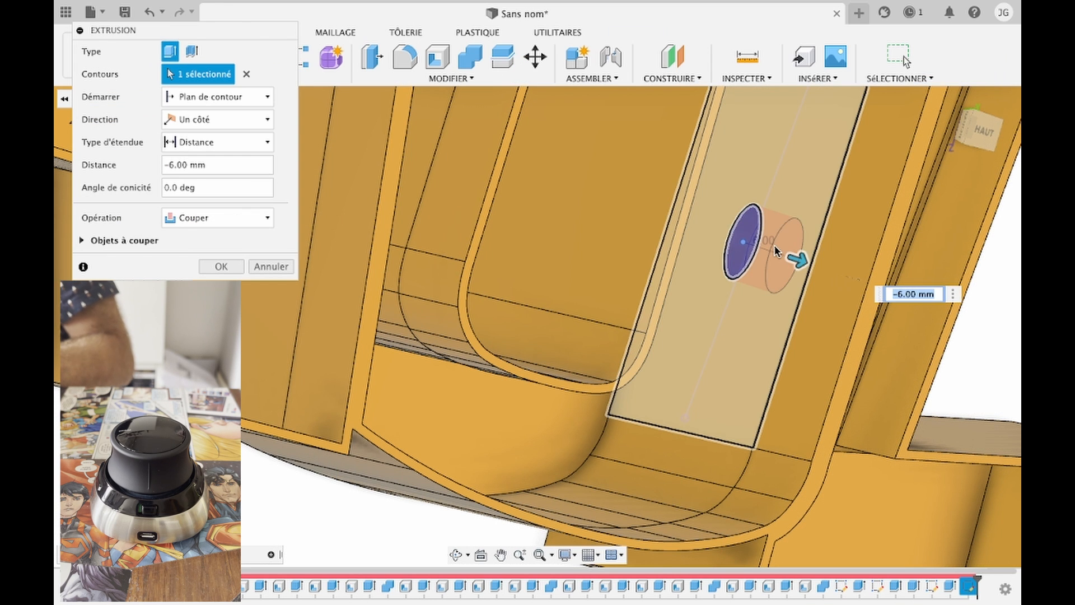
pyautogui.press('Return')
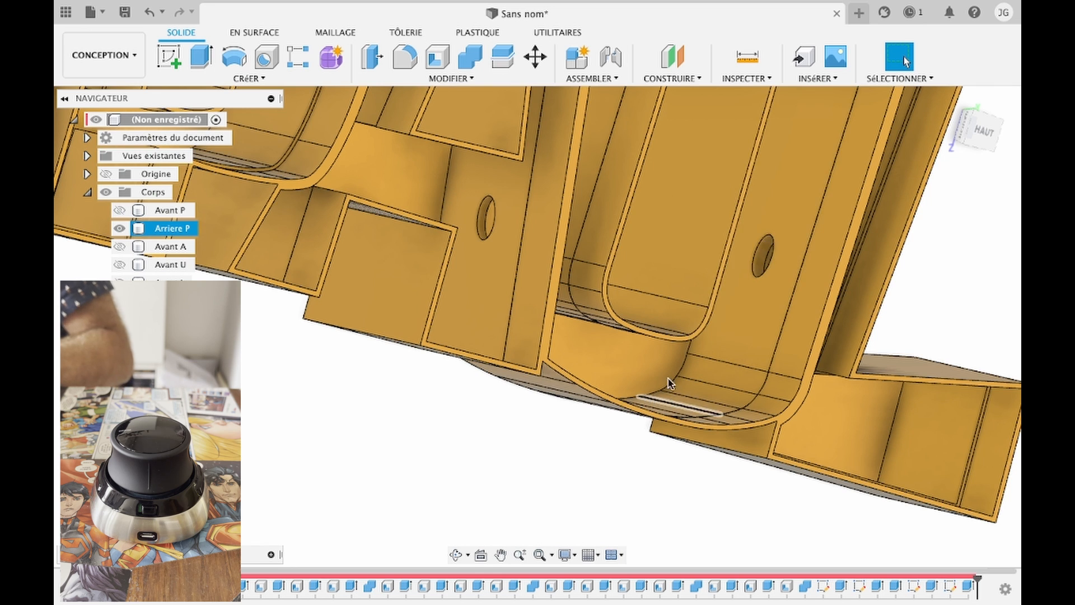
pyautogui.scroll(-4, 671, 376)
pyautogui.scroll(-2, 538, 340)
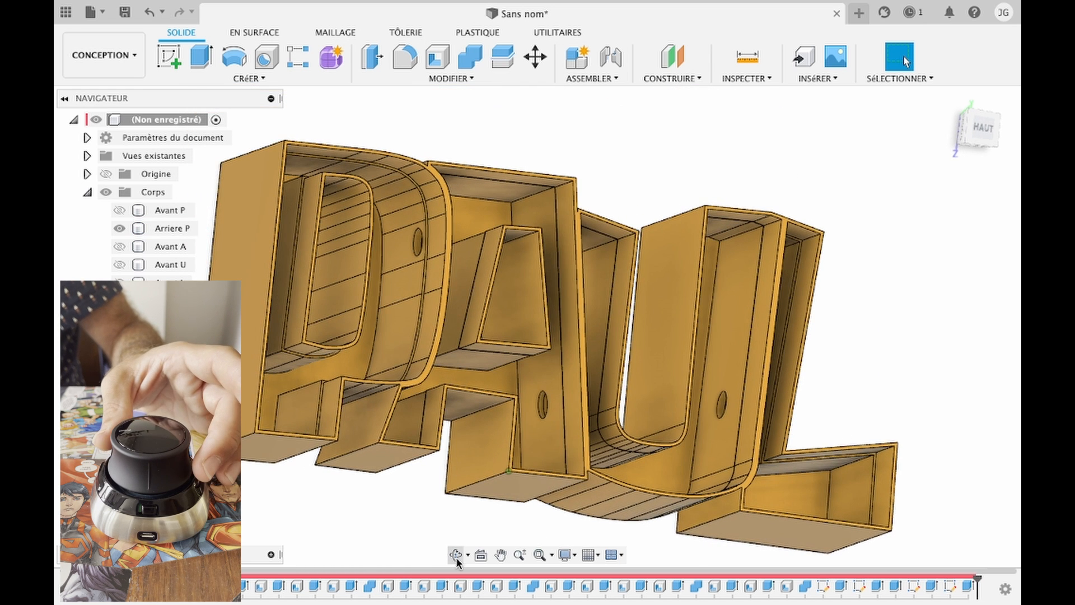
pyautogui.click(457, 556)
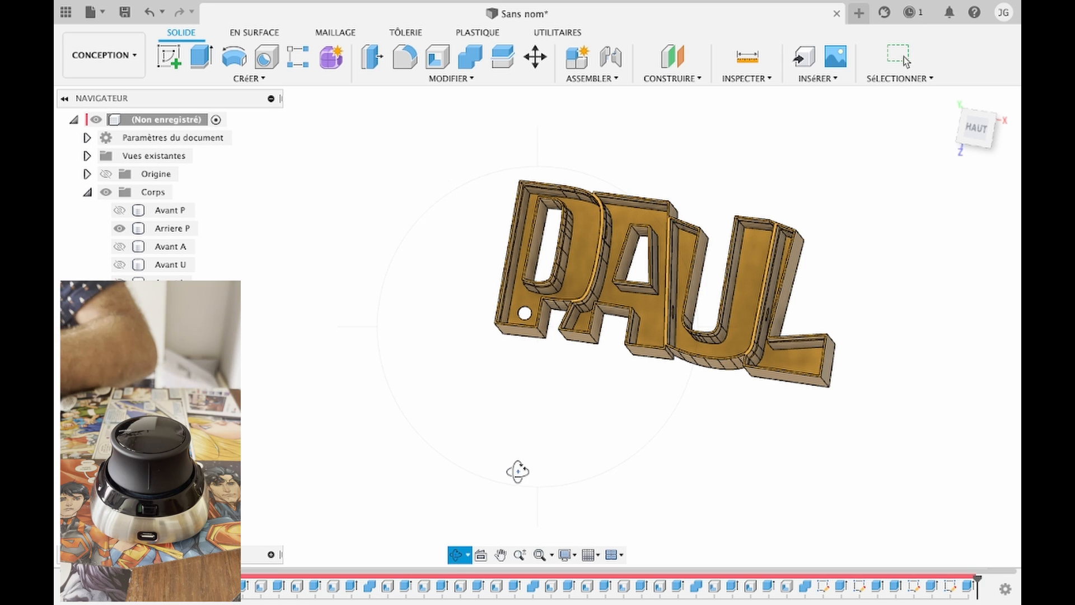
# Step: Show the blue front bodies of all four letters and take a cropped screenshot of the complete lettering
pyautogui.press('Escape')
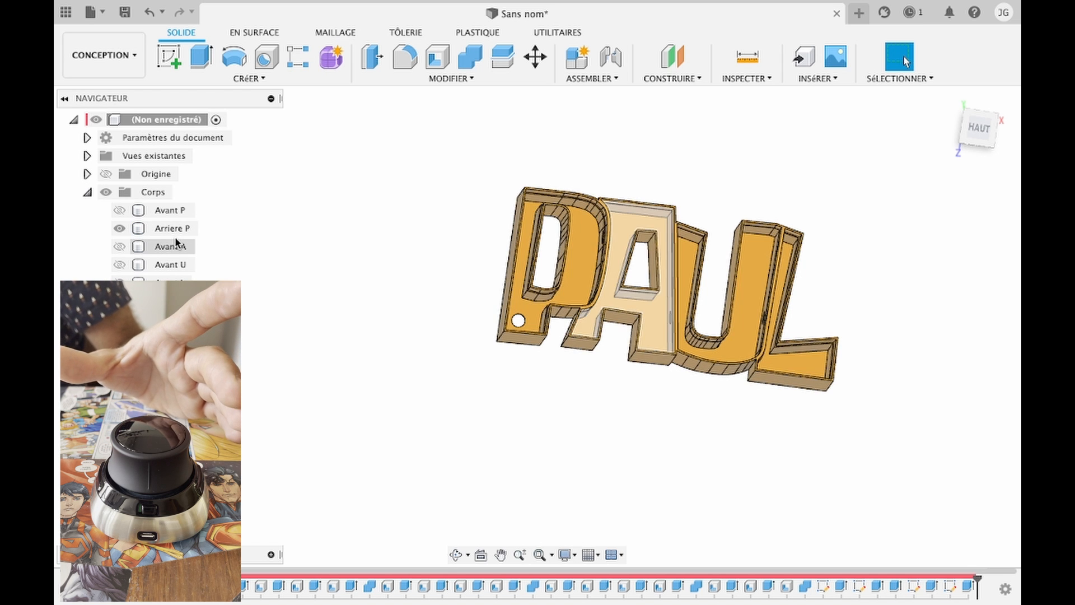
pyautogui.click(120, 211)
pyautogui.click(120, 247)
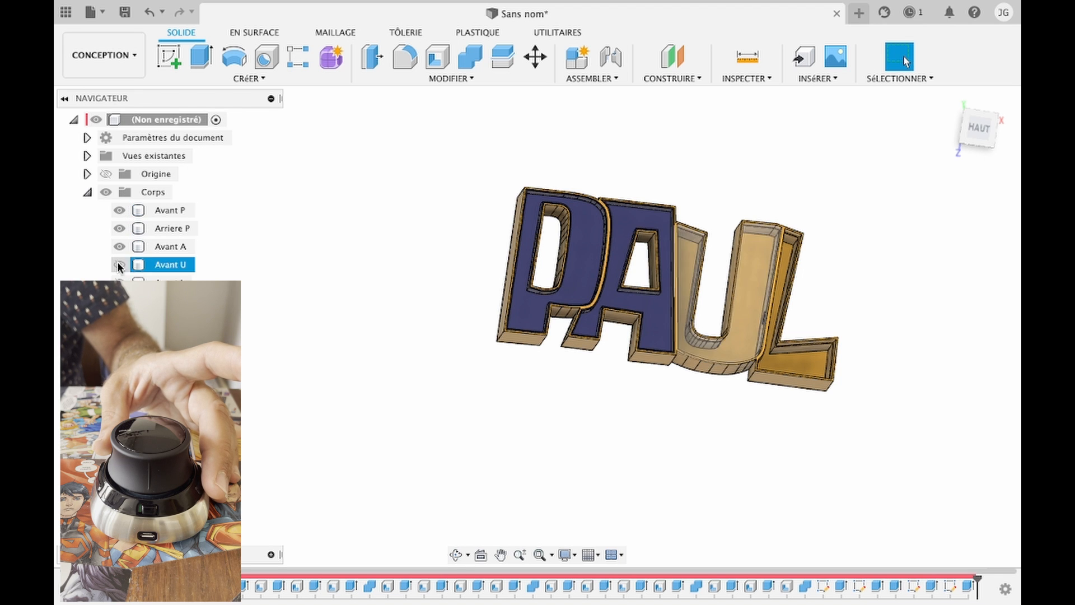
pyautogui.click(119, 264)
pyautogui.click(119, 283)
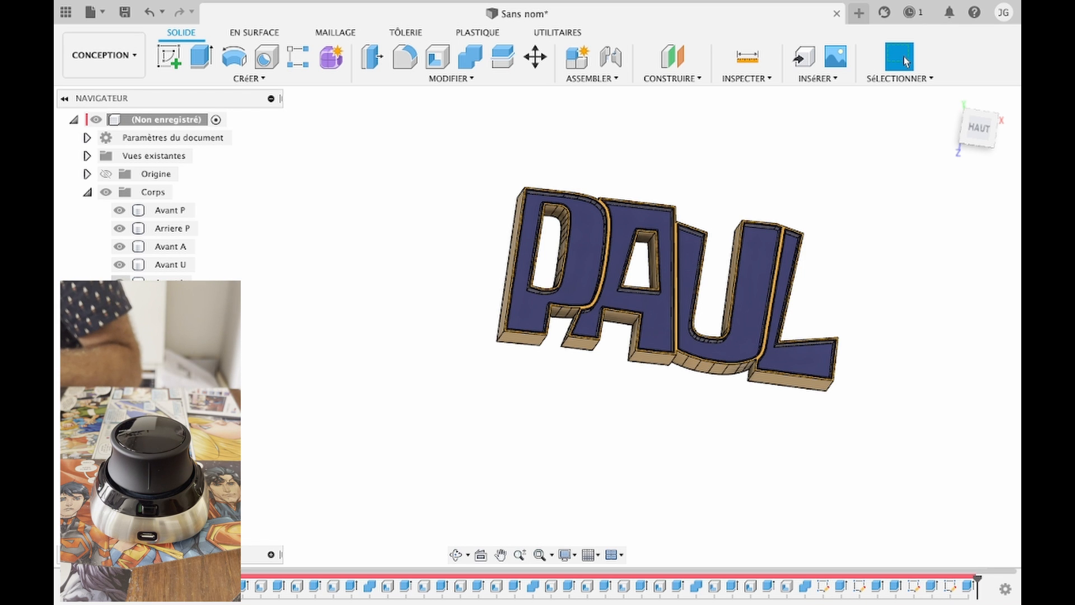
pyautogui.moveTo(458, 157); pyautogui.dragTo(861, 424)
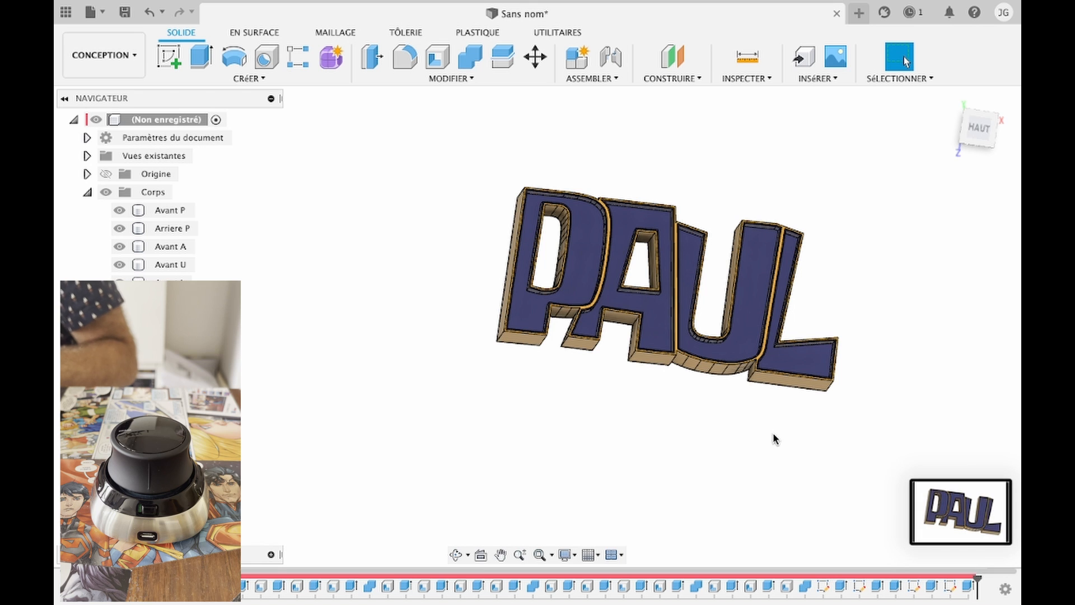
# Step: Hide the front bodies of all four letters and take a cropped screenshot of the open yellow rear housing
pyautogui.click(125, 210)
pyautogui.click(120, 210)
pyautogui.click(119, 246)
pyautogui.click(119, 265)
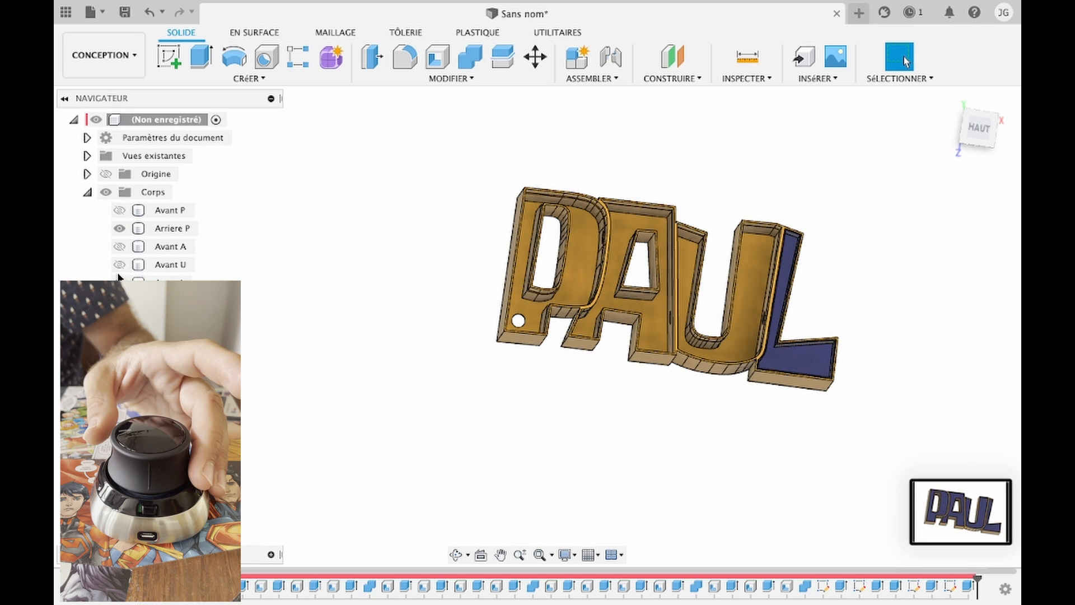
pyautogui.click(119, 282)
pyautogui.press('super+shift+4')
pyautogui.moveTo(506, 194); pyautogui.dragTo(863, 415)
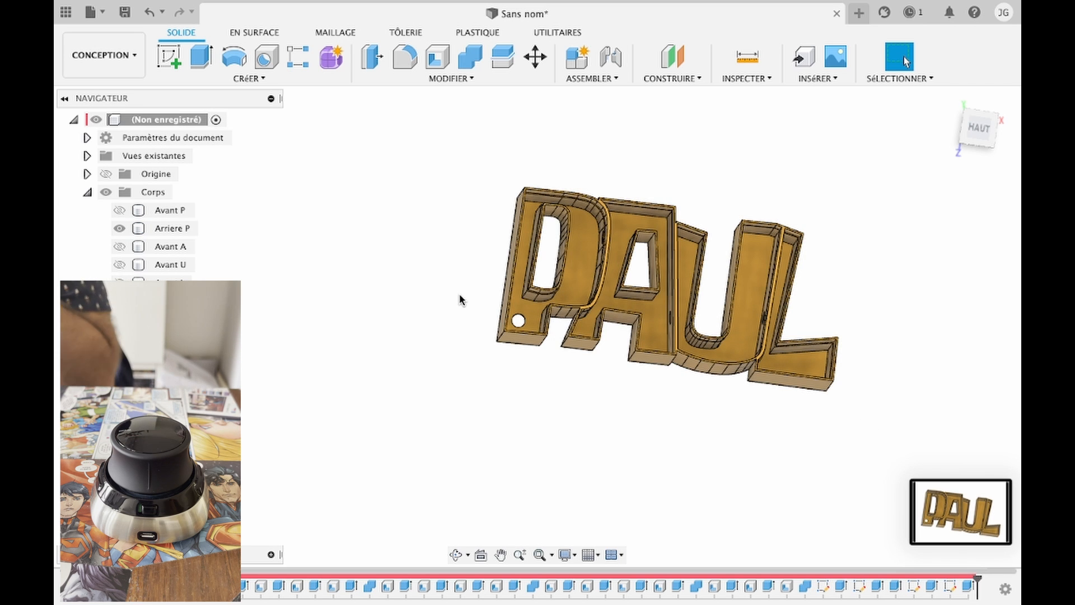